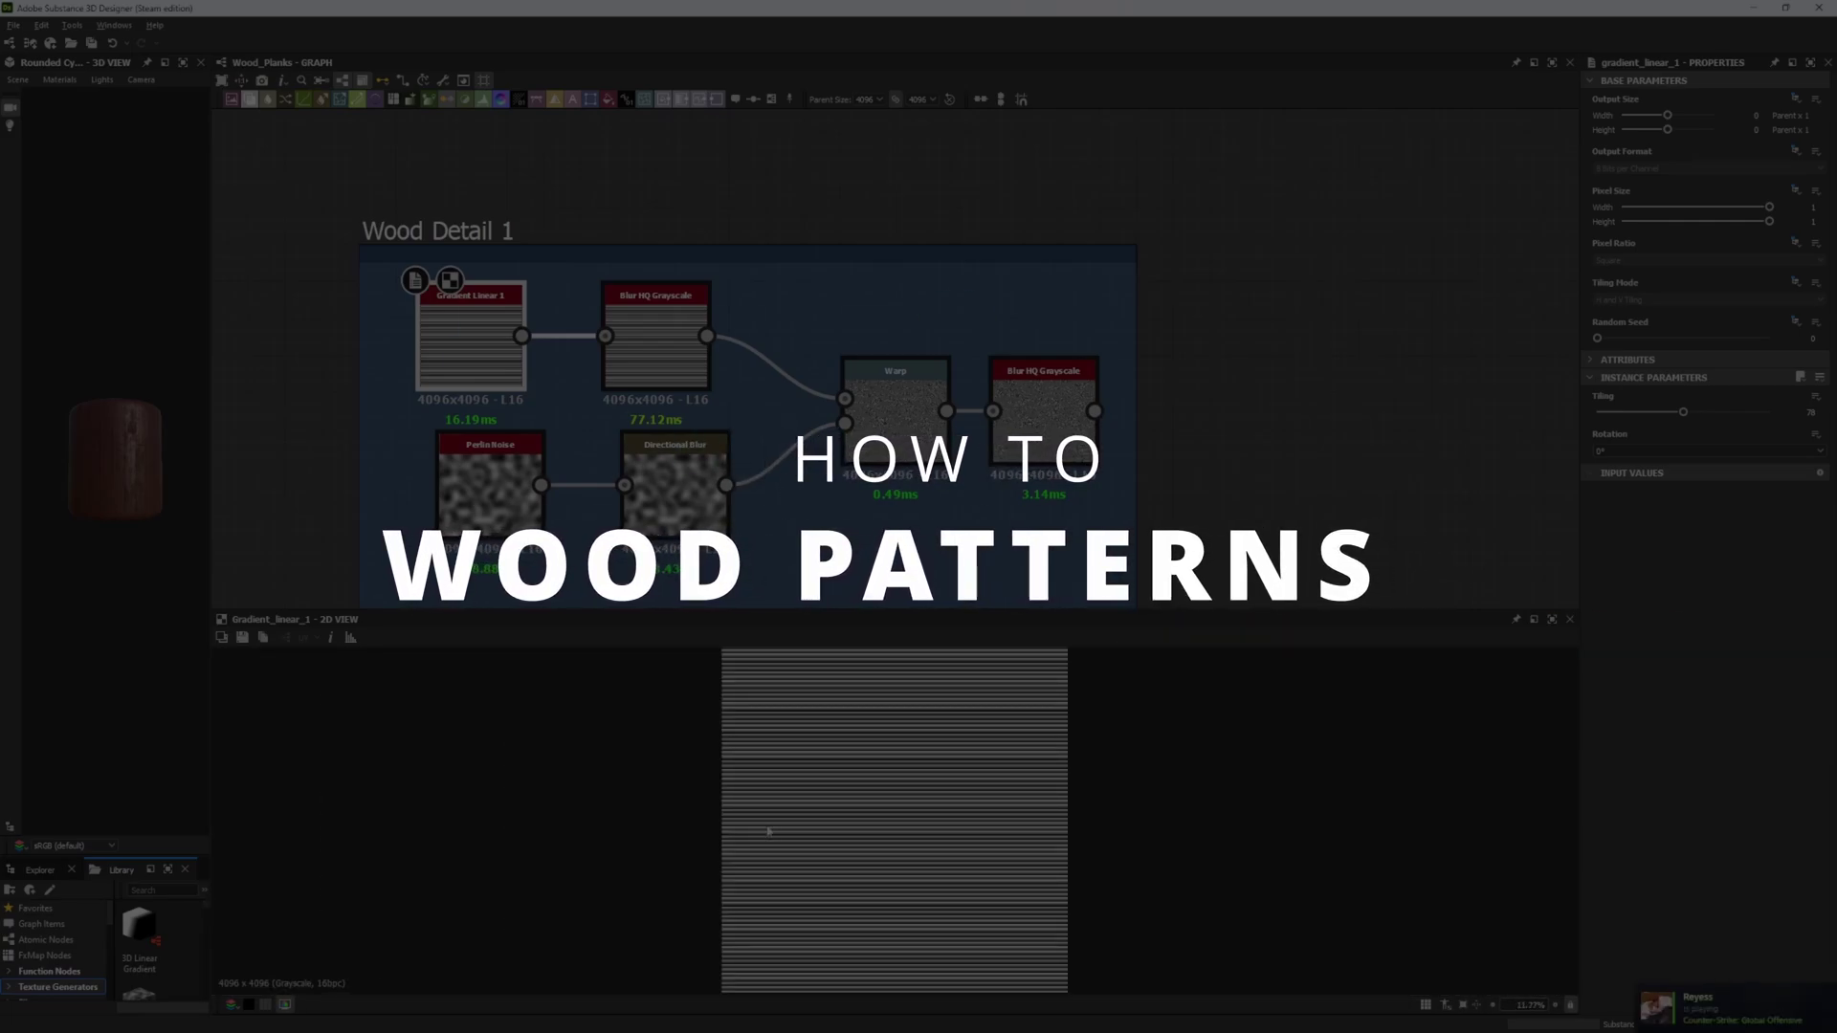
# Step: Preview the first Blur HQ Grayscale, Warp and Perlin Noise nodes of the Wood Detail 1 frame in the 2D view
pyautogui.click(708, 373)
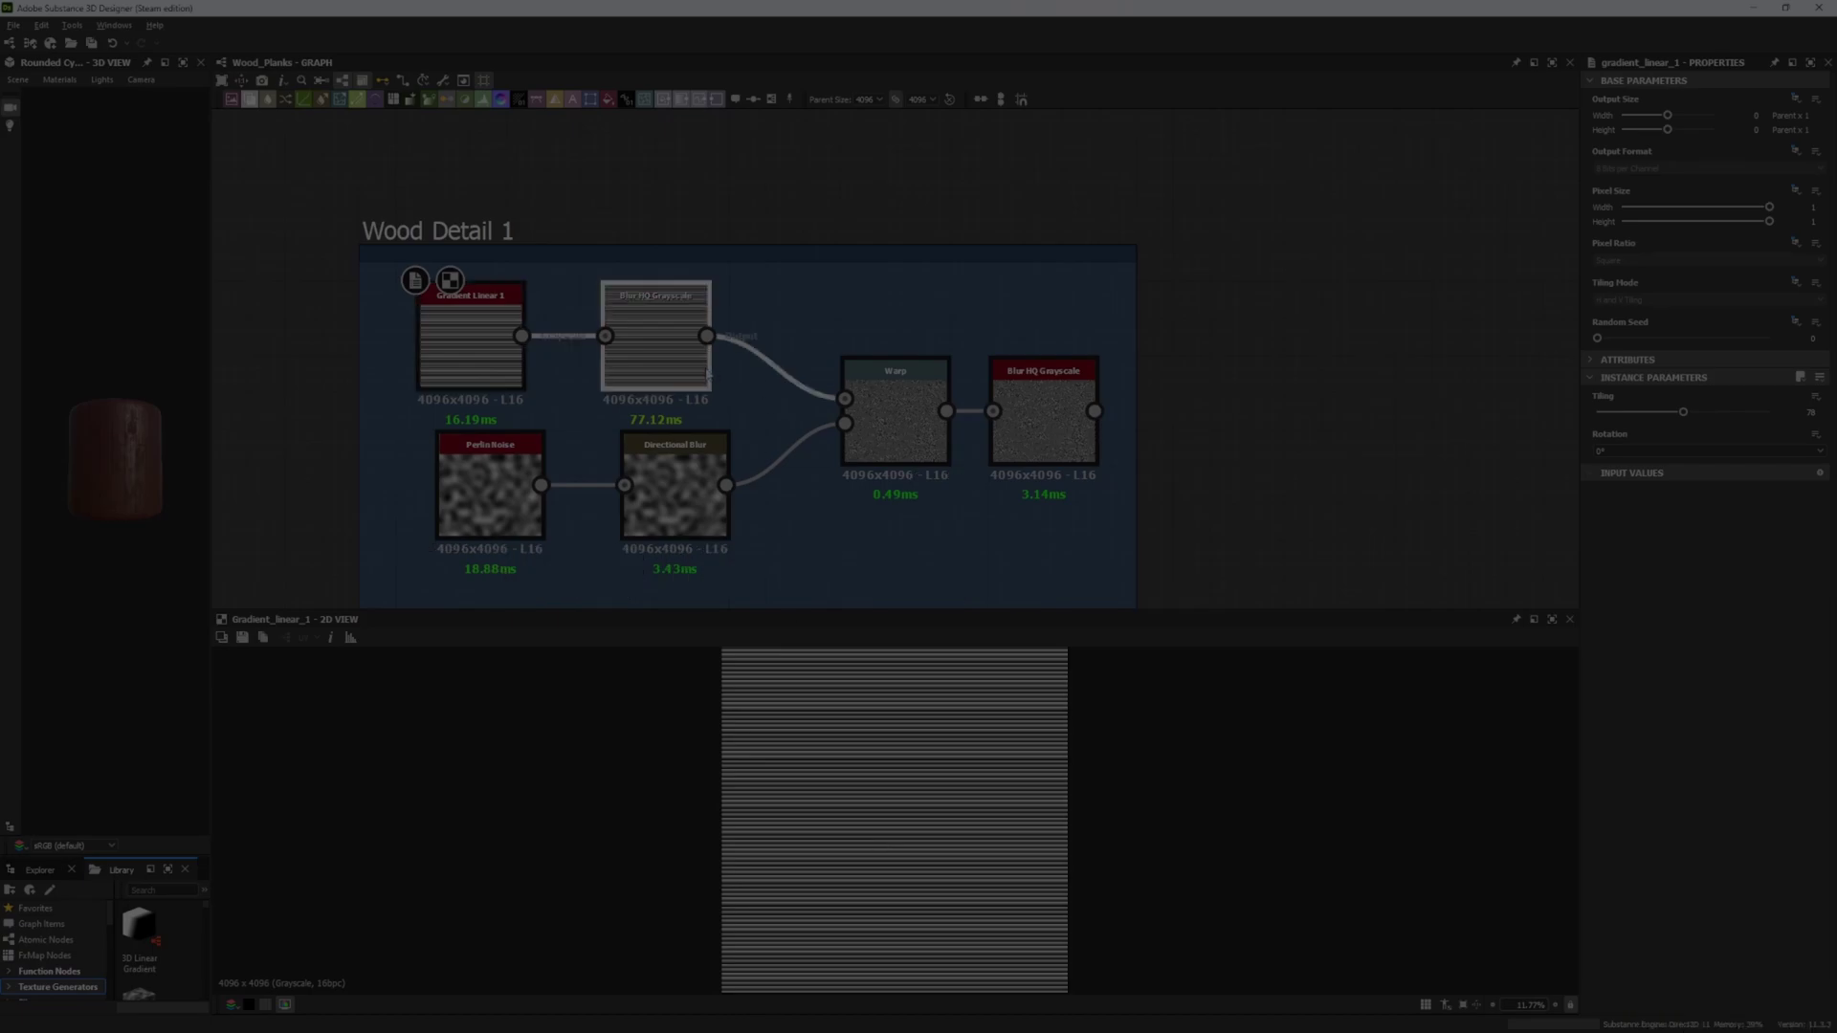
pyautogui.doubleClick(708, 373)
pyautogui.scroll(12, 957, 813)
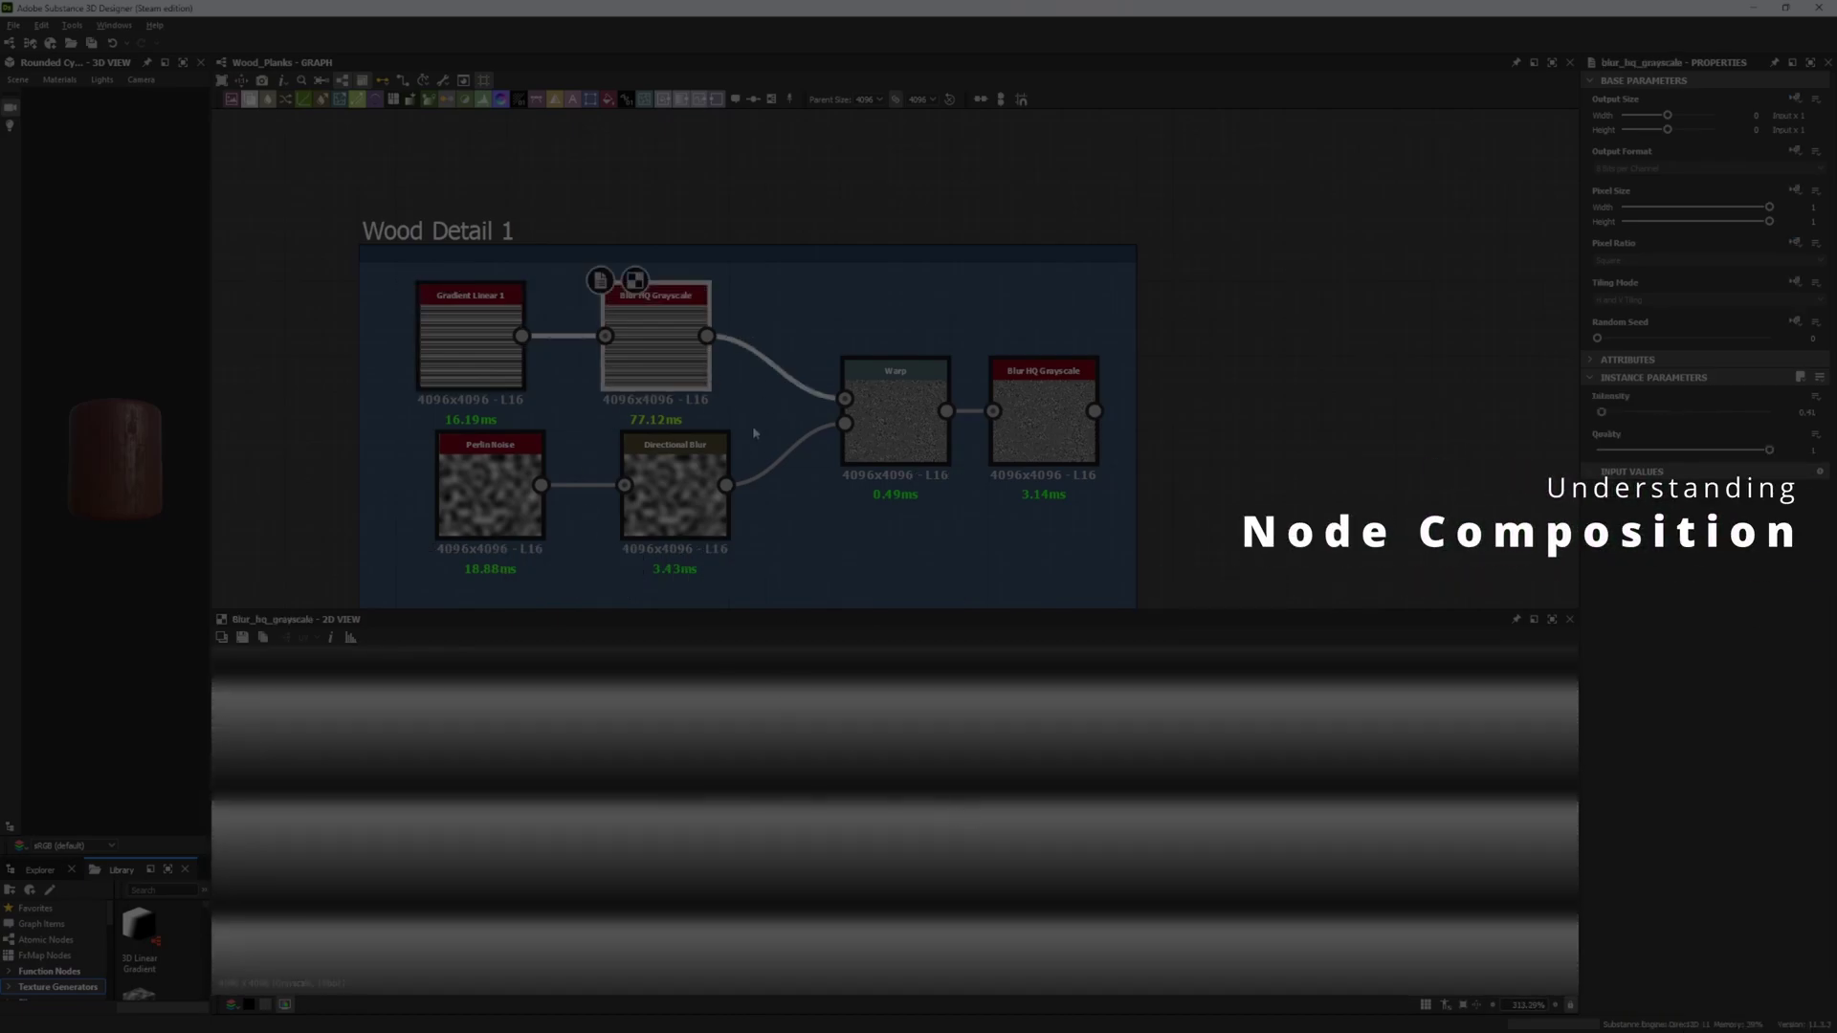
pyautogui.doubleClick(895, 447)
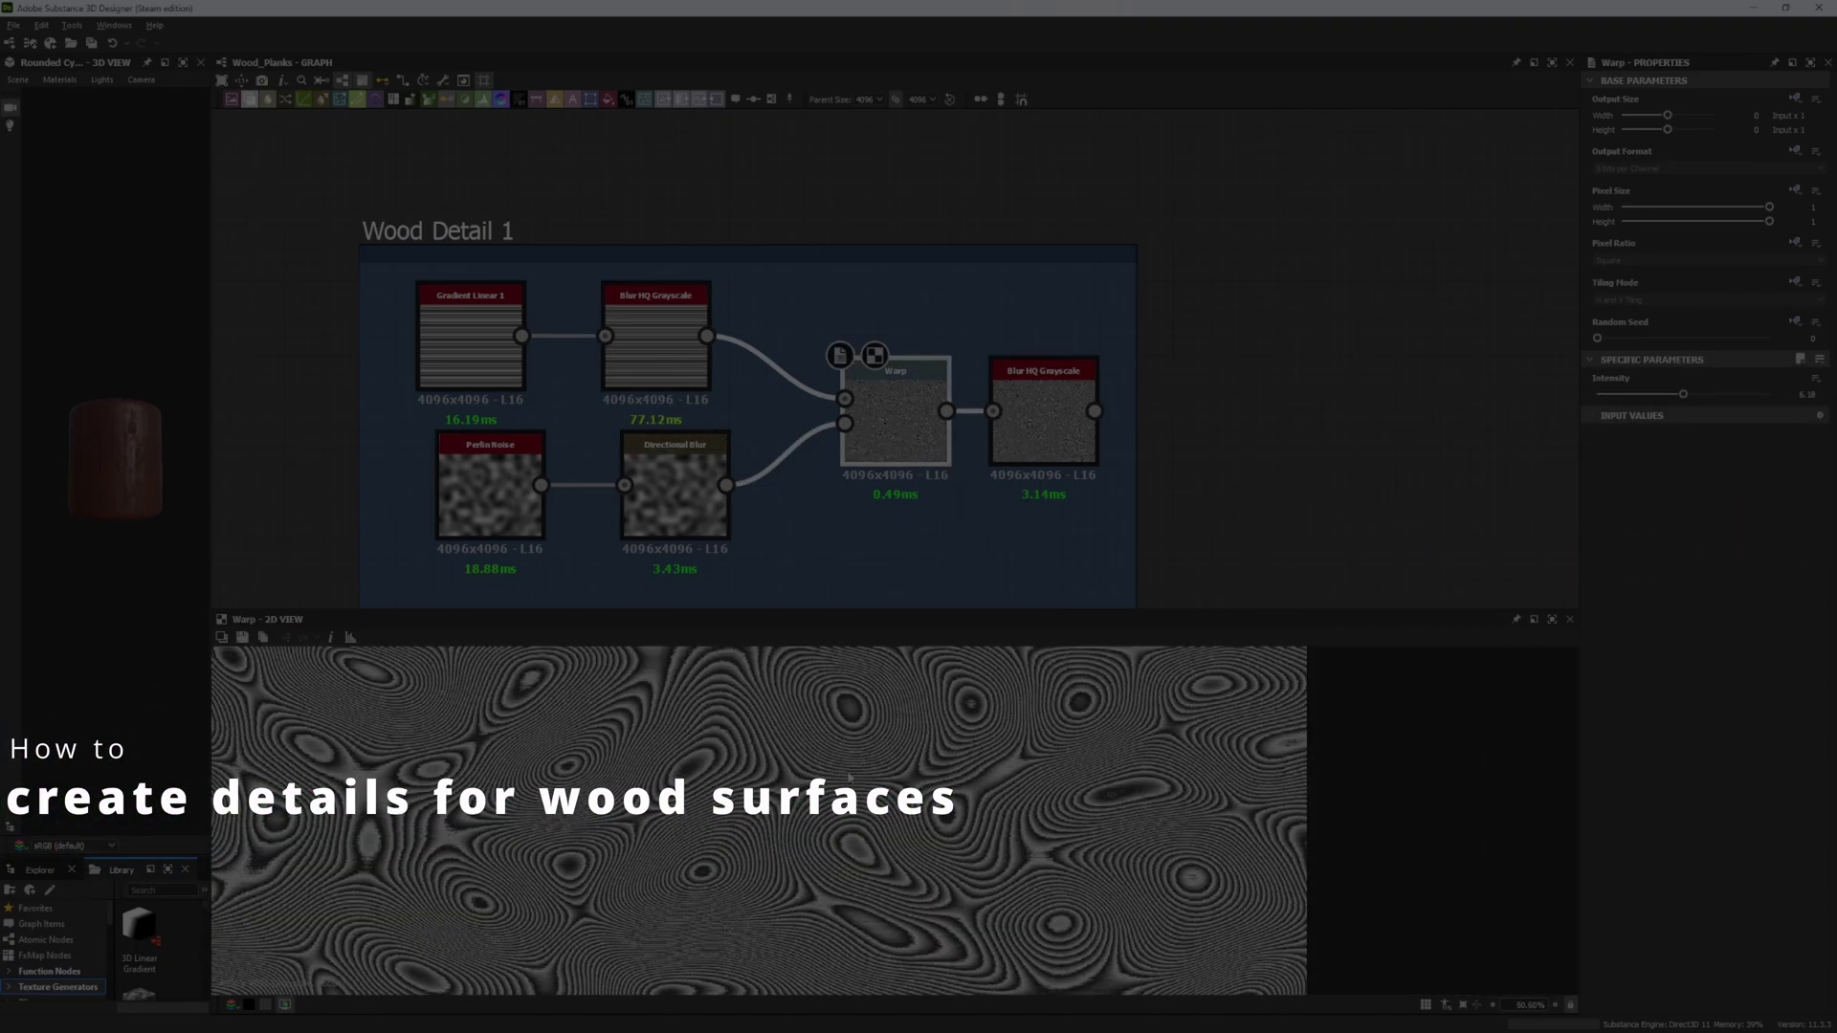
pyautogui.doubleClick(503, 497)
pyautogui.scroll(-3, 863, 729)
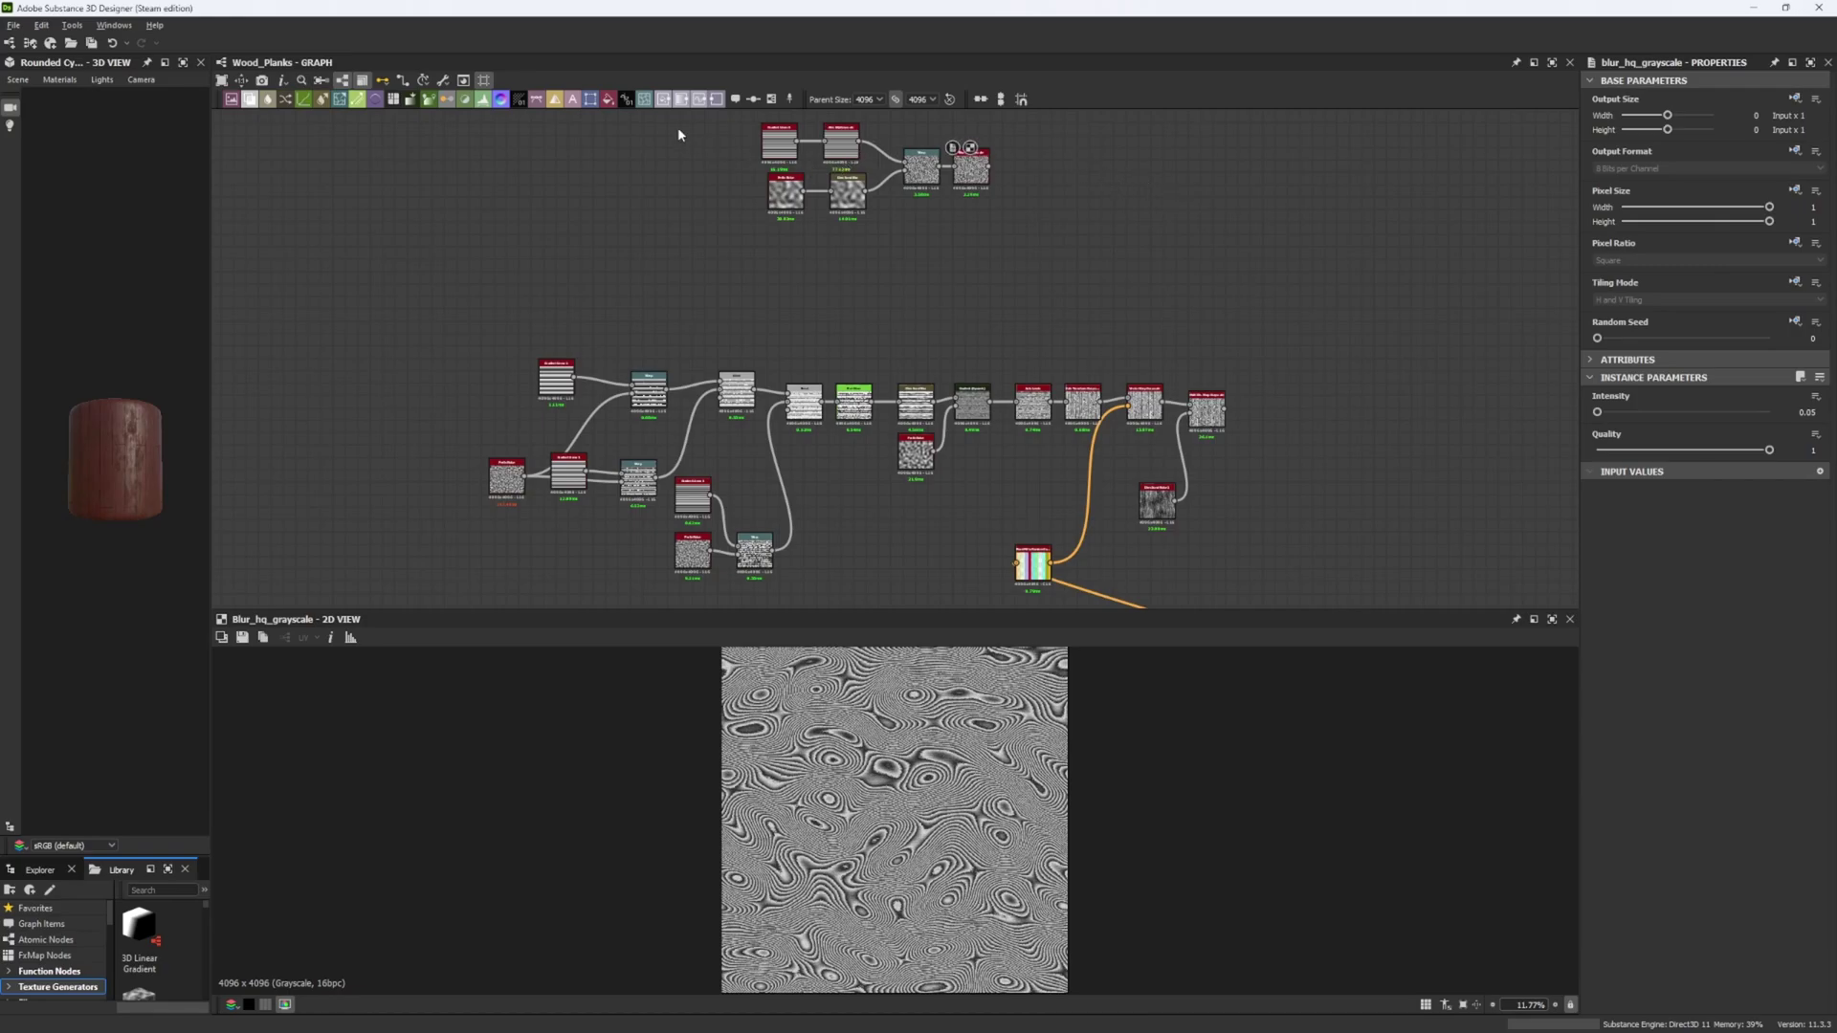
# Step: Put the separate six-node gradient, noise and warp chain above the main graph into a new frame
pyautogui.moveTo(676, 131); pyautogui.dragTo(1019, 218)
pyautogui.press('f')
pyautogui.moveTo(683, 222); pyautogui.dragTo(1088, 398)
pyautogui.moveTo(988, 343); pyautogui.dragTo(927, 239)
pyautogui.moveTo(979, 282); pyautogui.dragTo(1074, 371, button='middle')
pyautogui.rightClick(1075, 374)
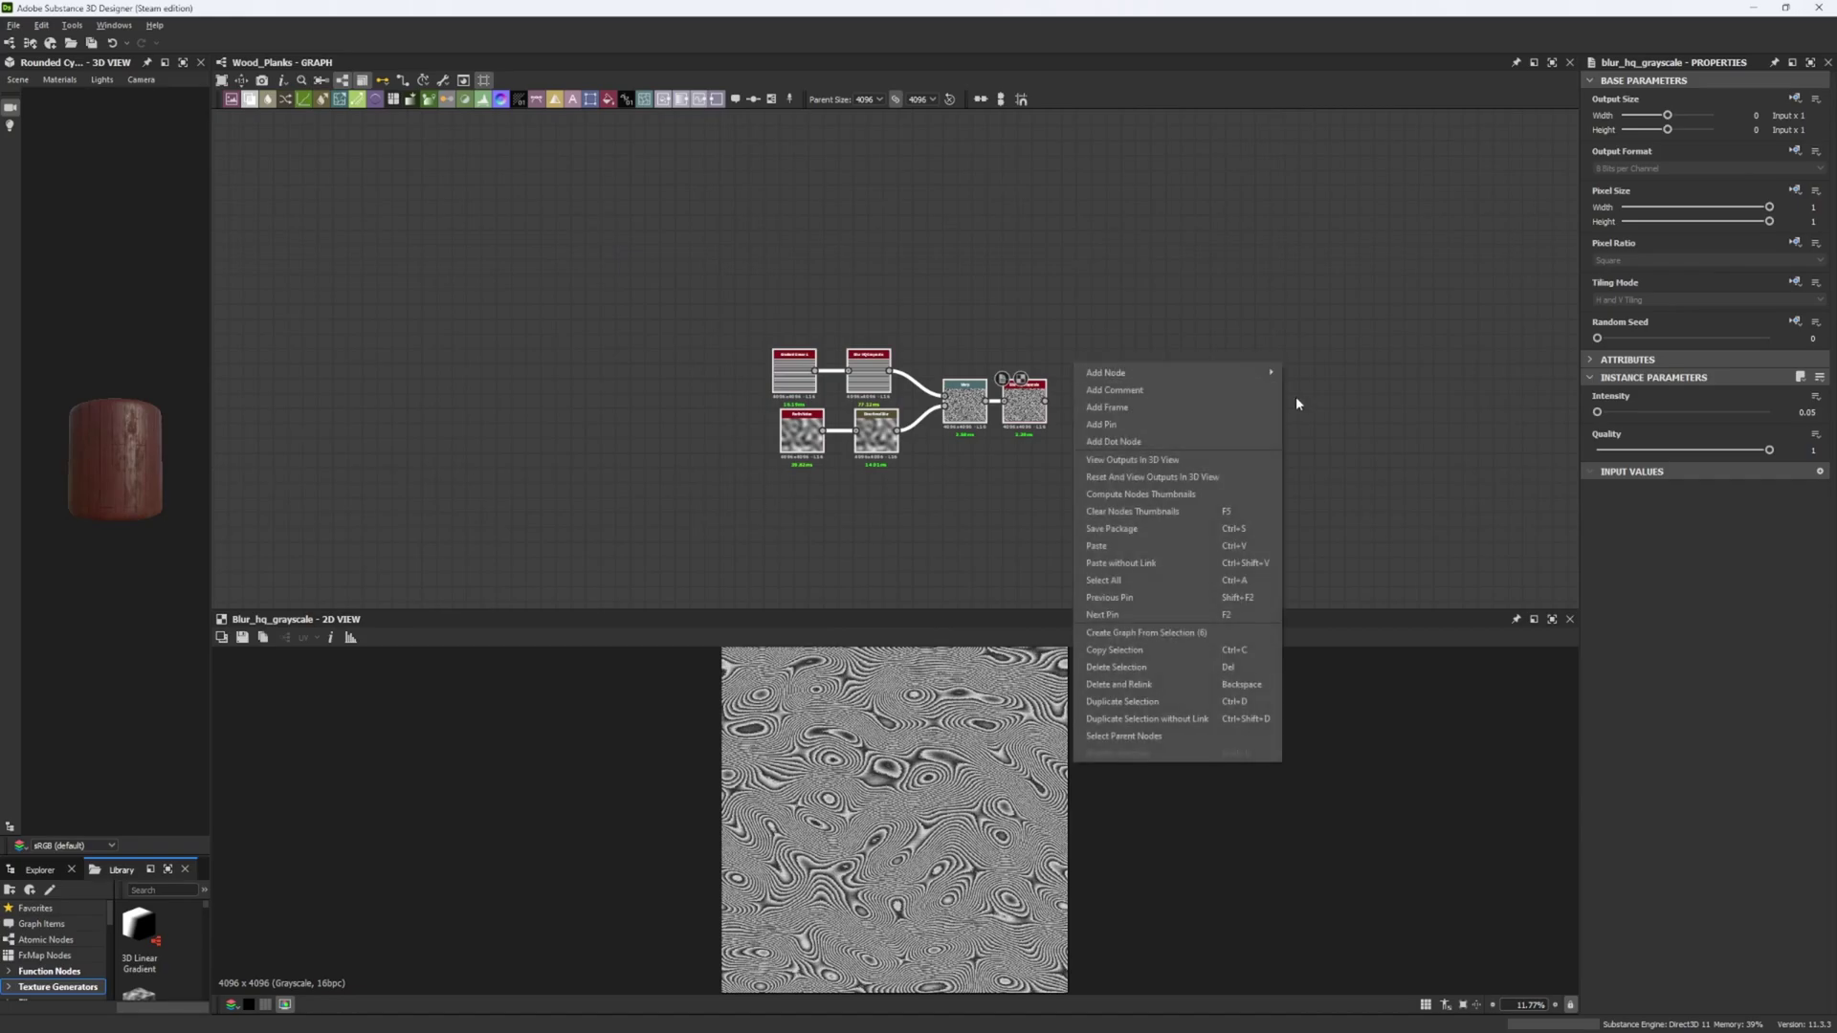
pyautogui.click(1166, 406)
# Step: Title the new frame Wood Detail 1
pyautogui.doubleClick(1608, 153)
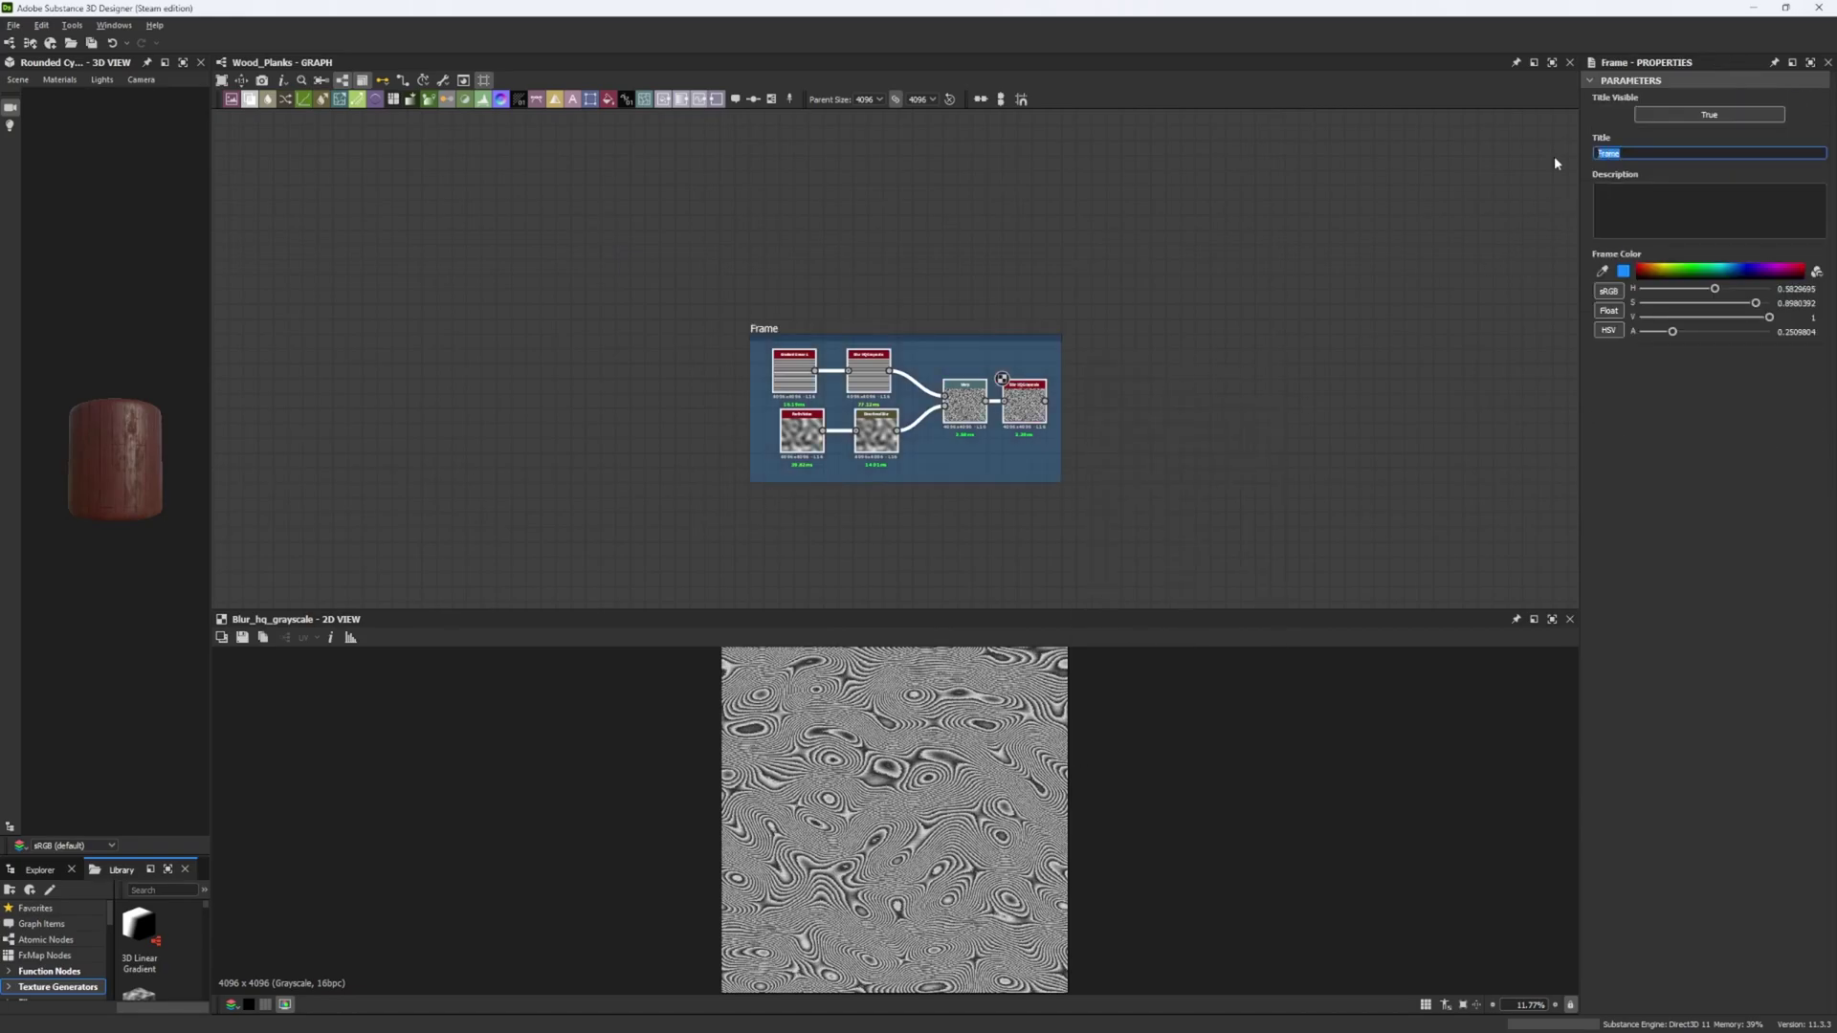
pyautogui.write('Wood Detail 1')
pyautogui.press('Return')
pyautogui.press('Return')
# Step: Examine the ring pattern of the frame's final Blur HQ Grayscale node in the 2D view, close up and as a whole
pyautogui.scroll(4, 1148, 360)
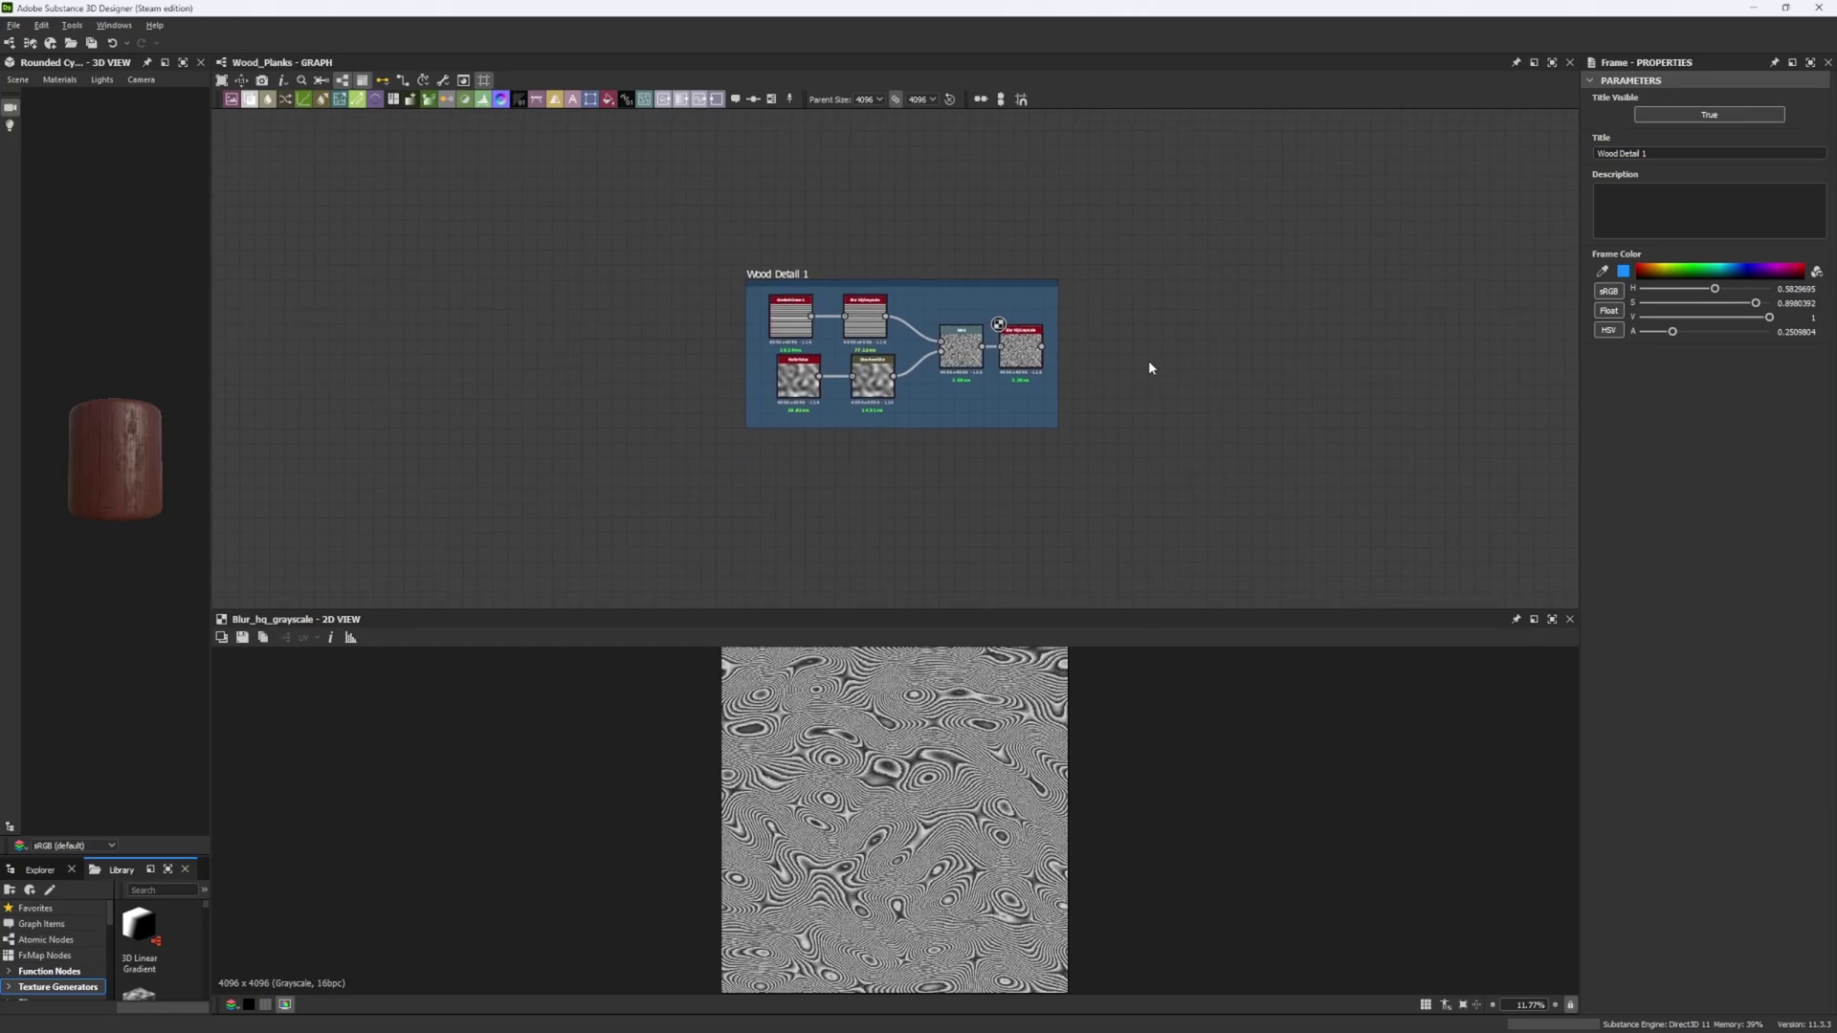
pyautogui.moveTo(947, 328); pyautogui.dragTo(1011, 261, button='middle')
pyautogui.click(1092, 383)
pyautogui.scroll(5, 838, 785)
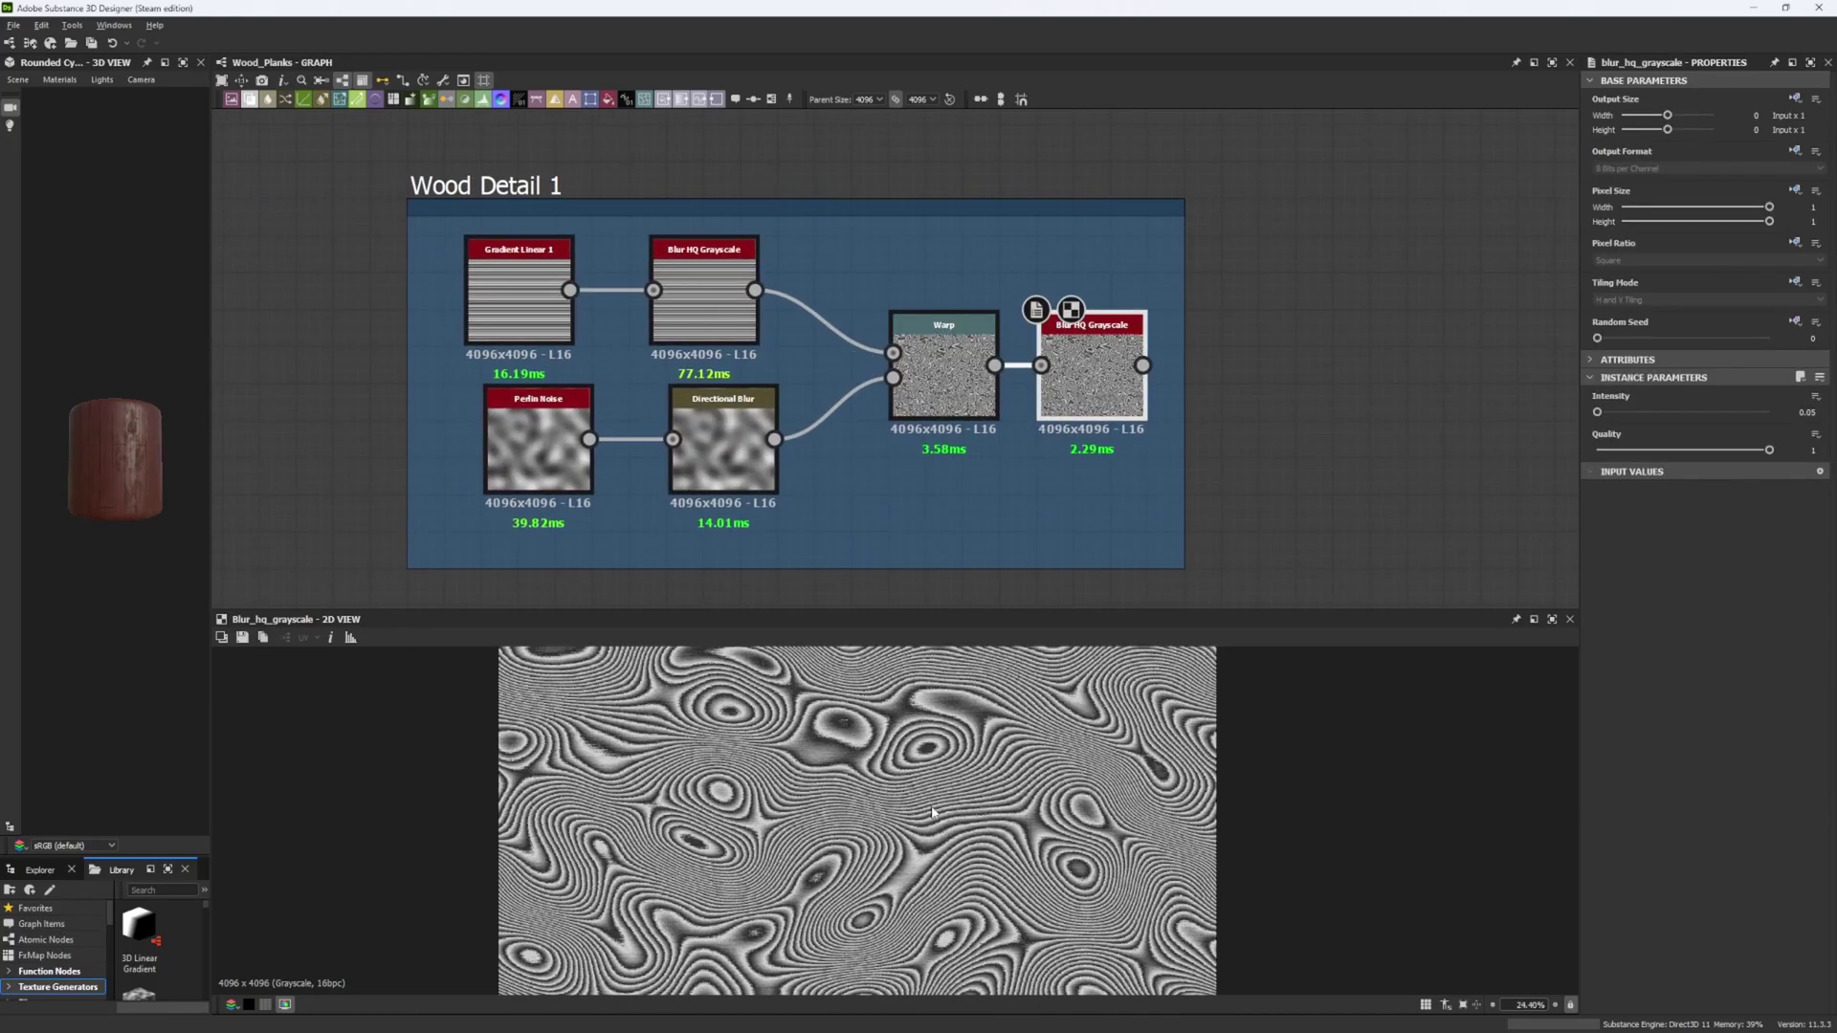
pyautogui.scroll(-5, 838, 785)
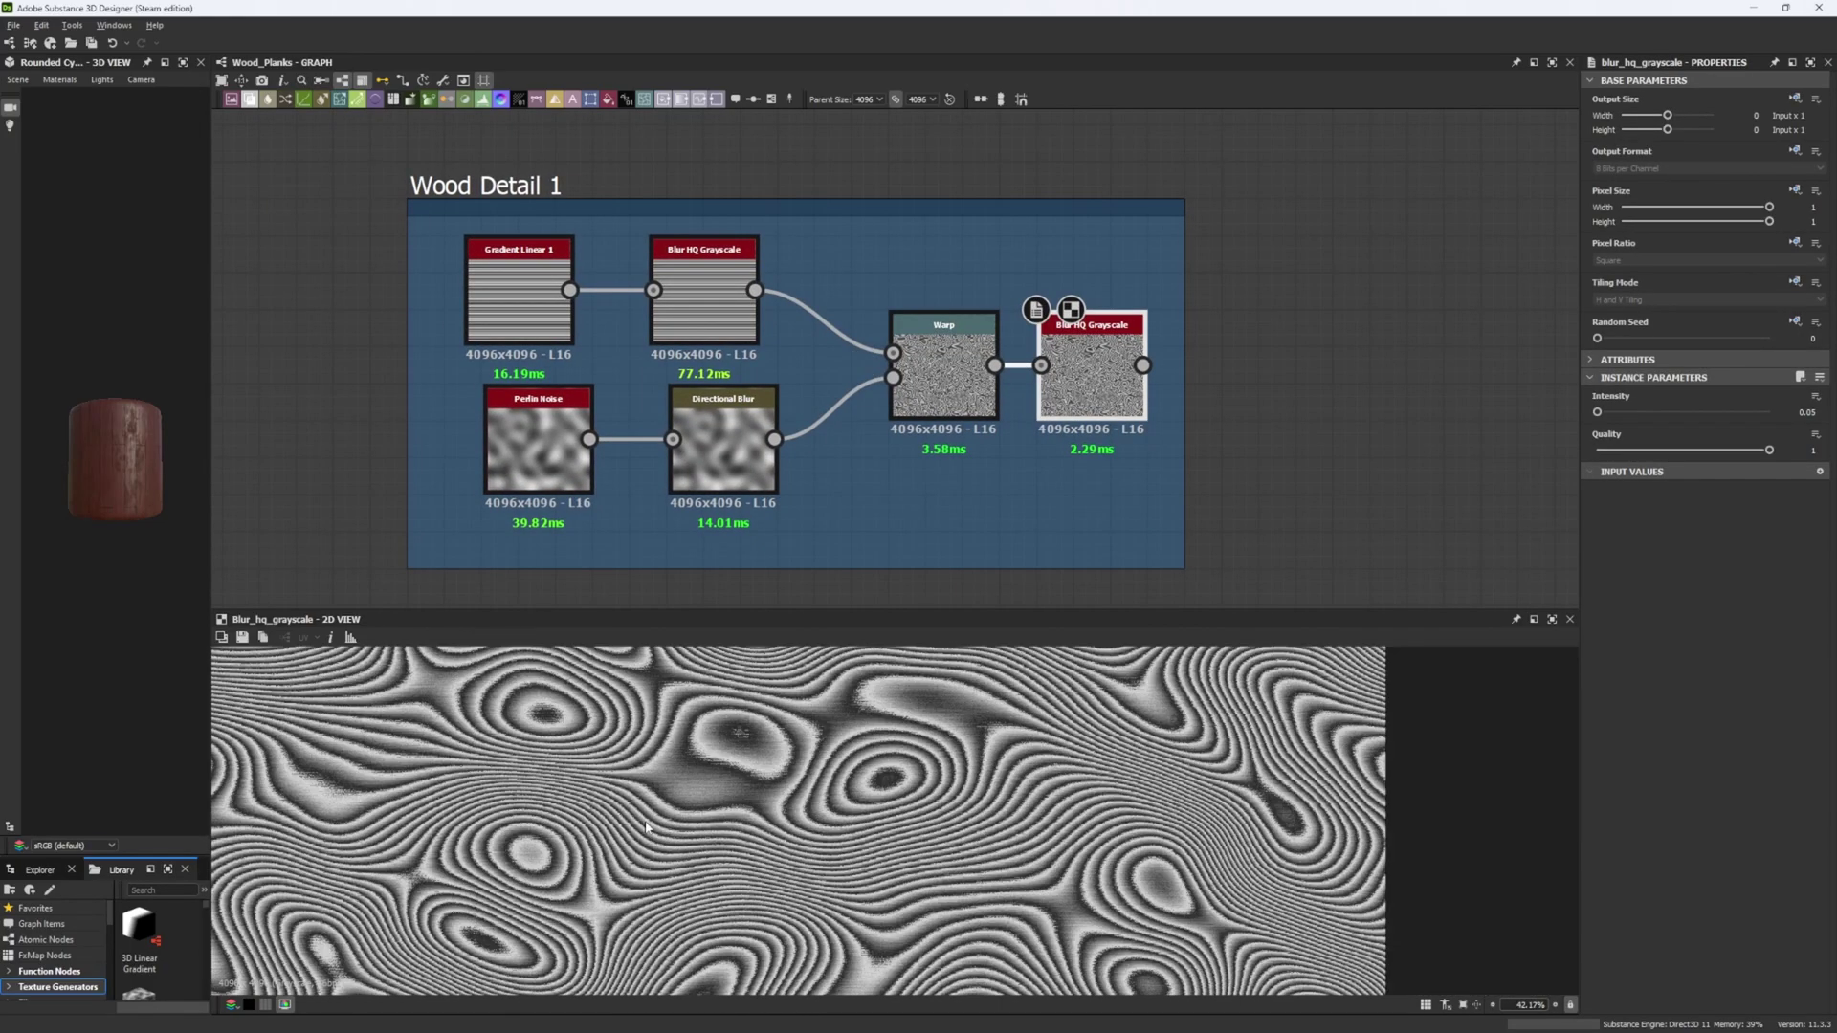
pyautogui.scroll(5, 815, 833)
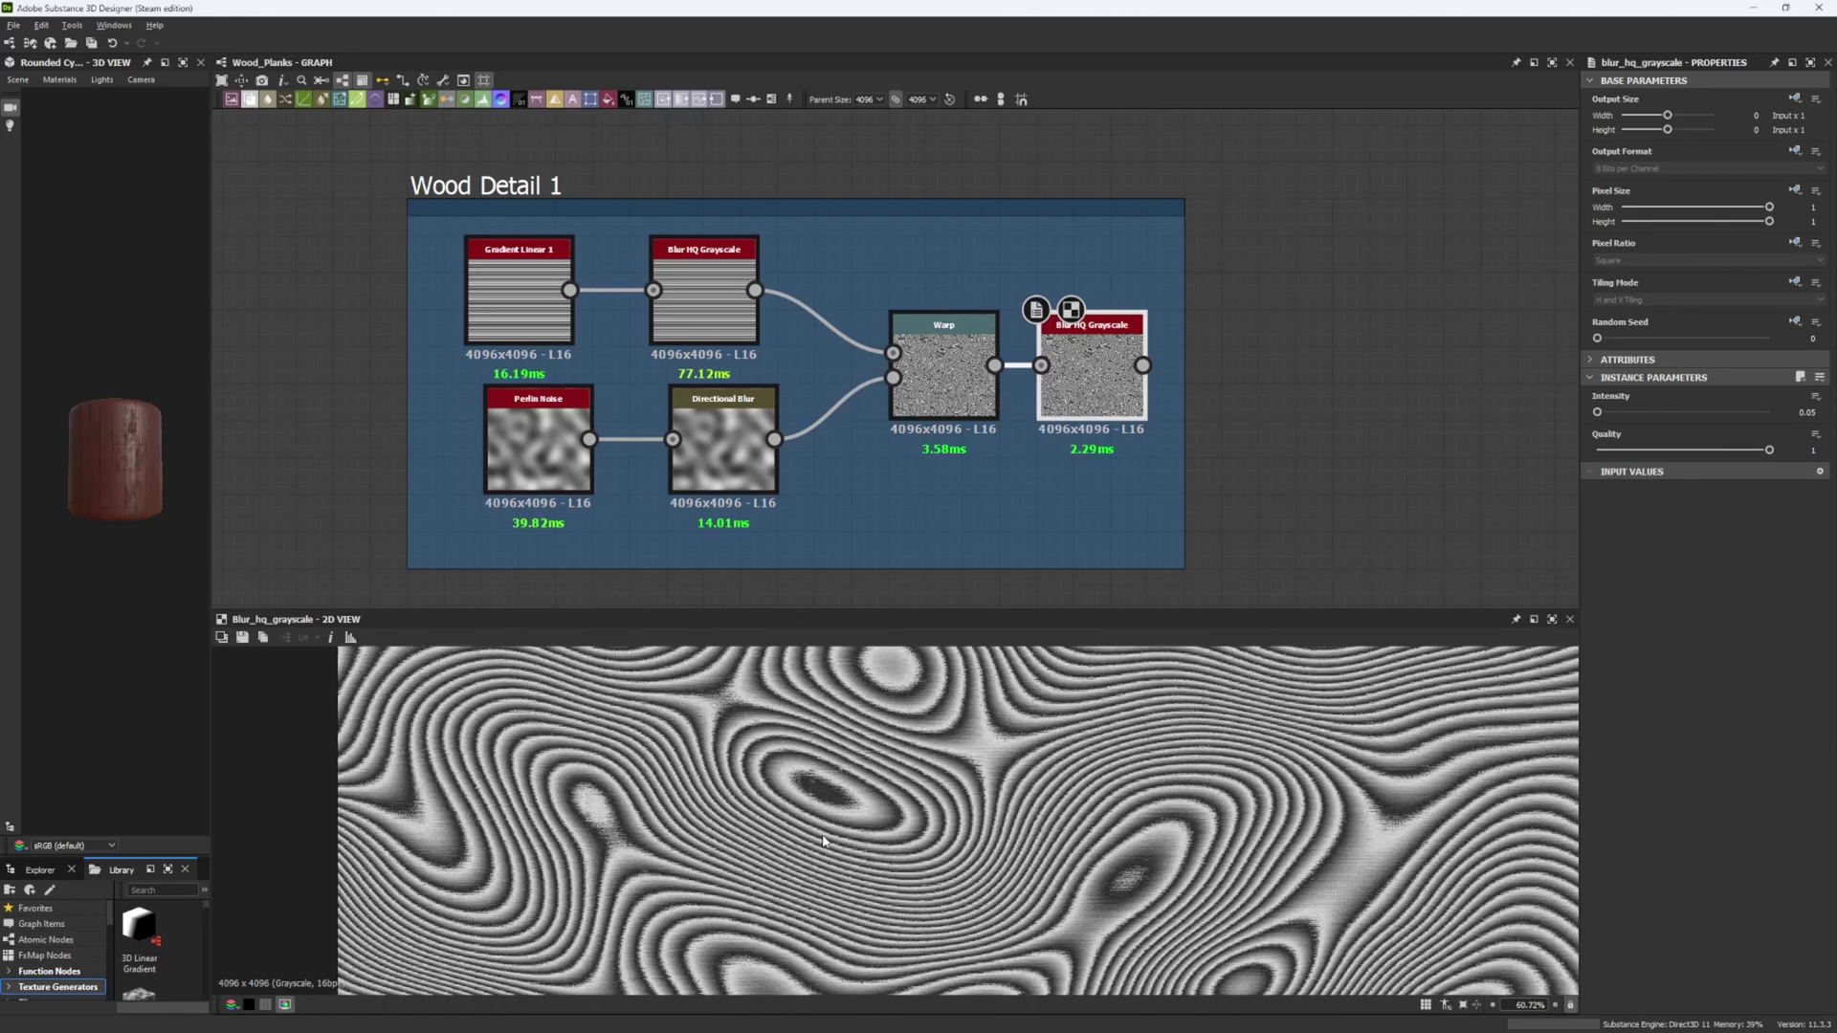
pyautogui.scroll(-3, 868, 811)
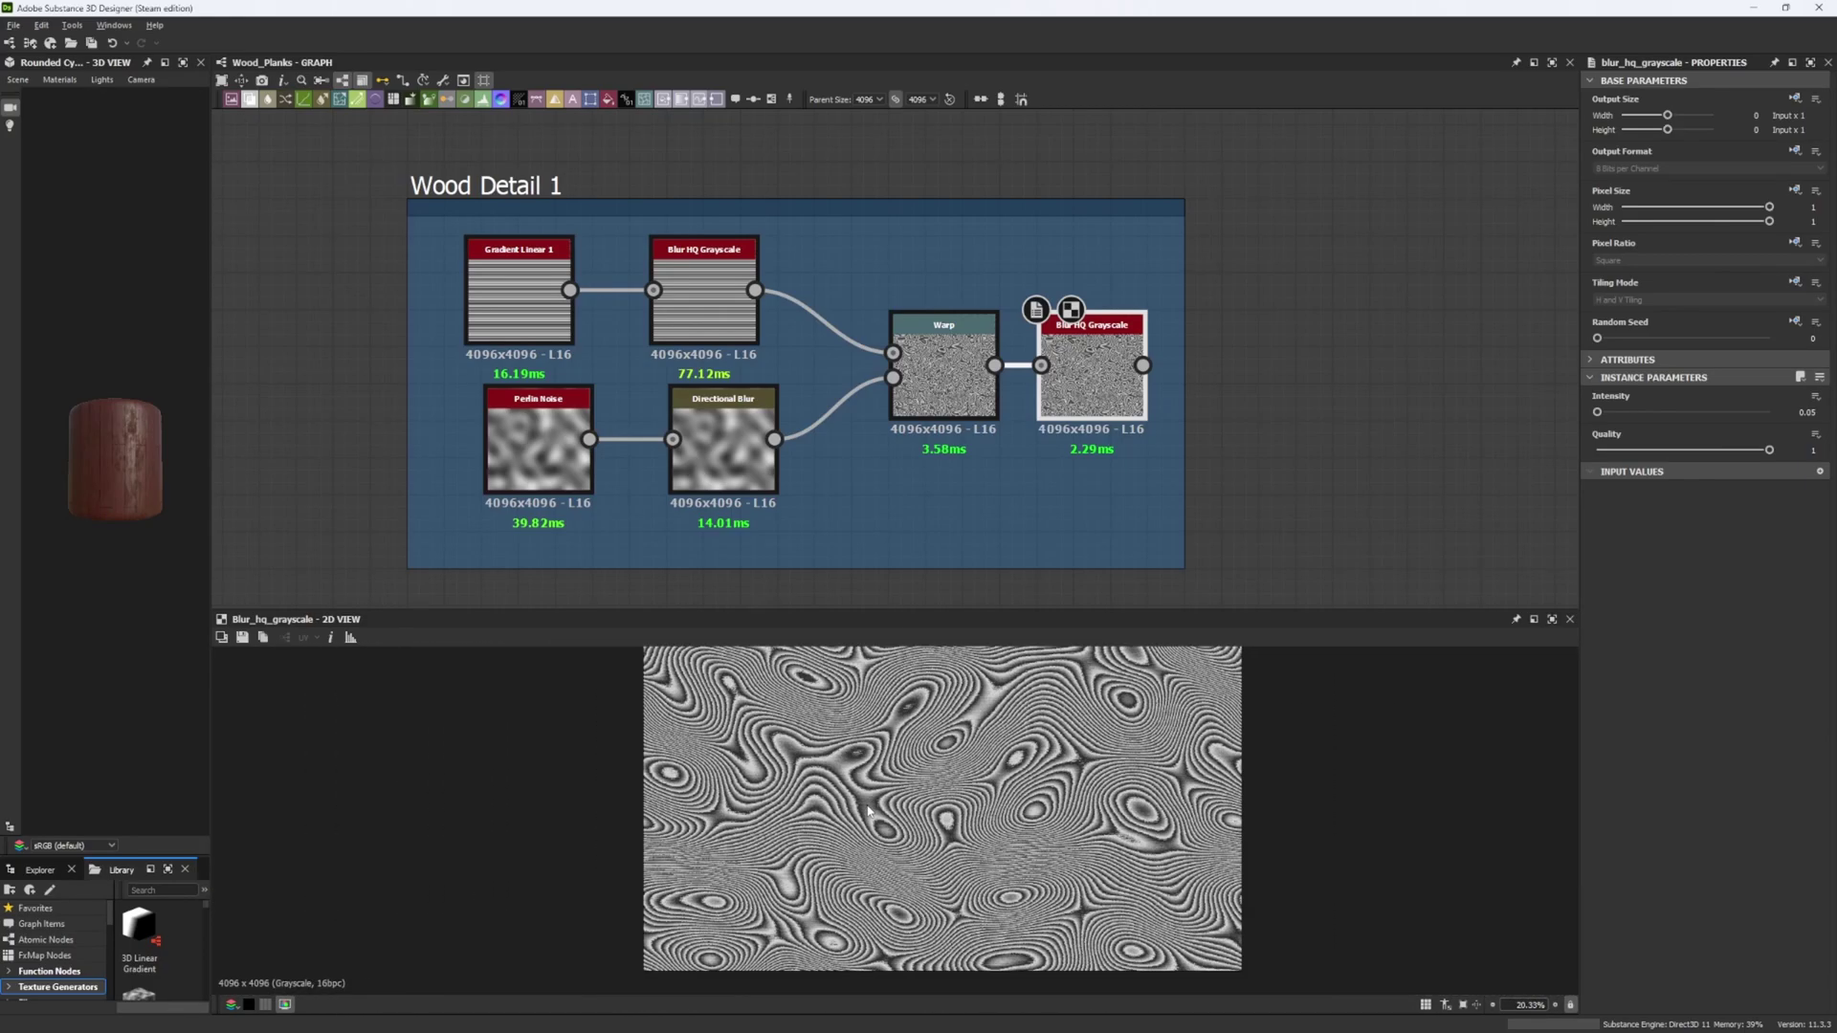
pyautogui.moveTo(895, 731); pyautogui.dragTo(905, 859, button='middle')
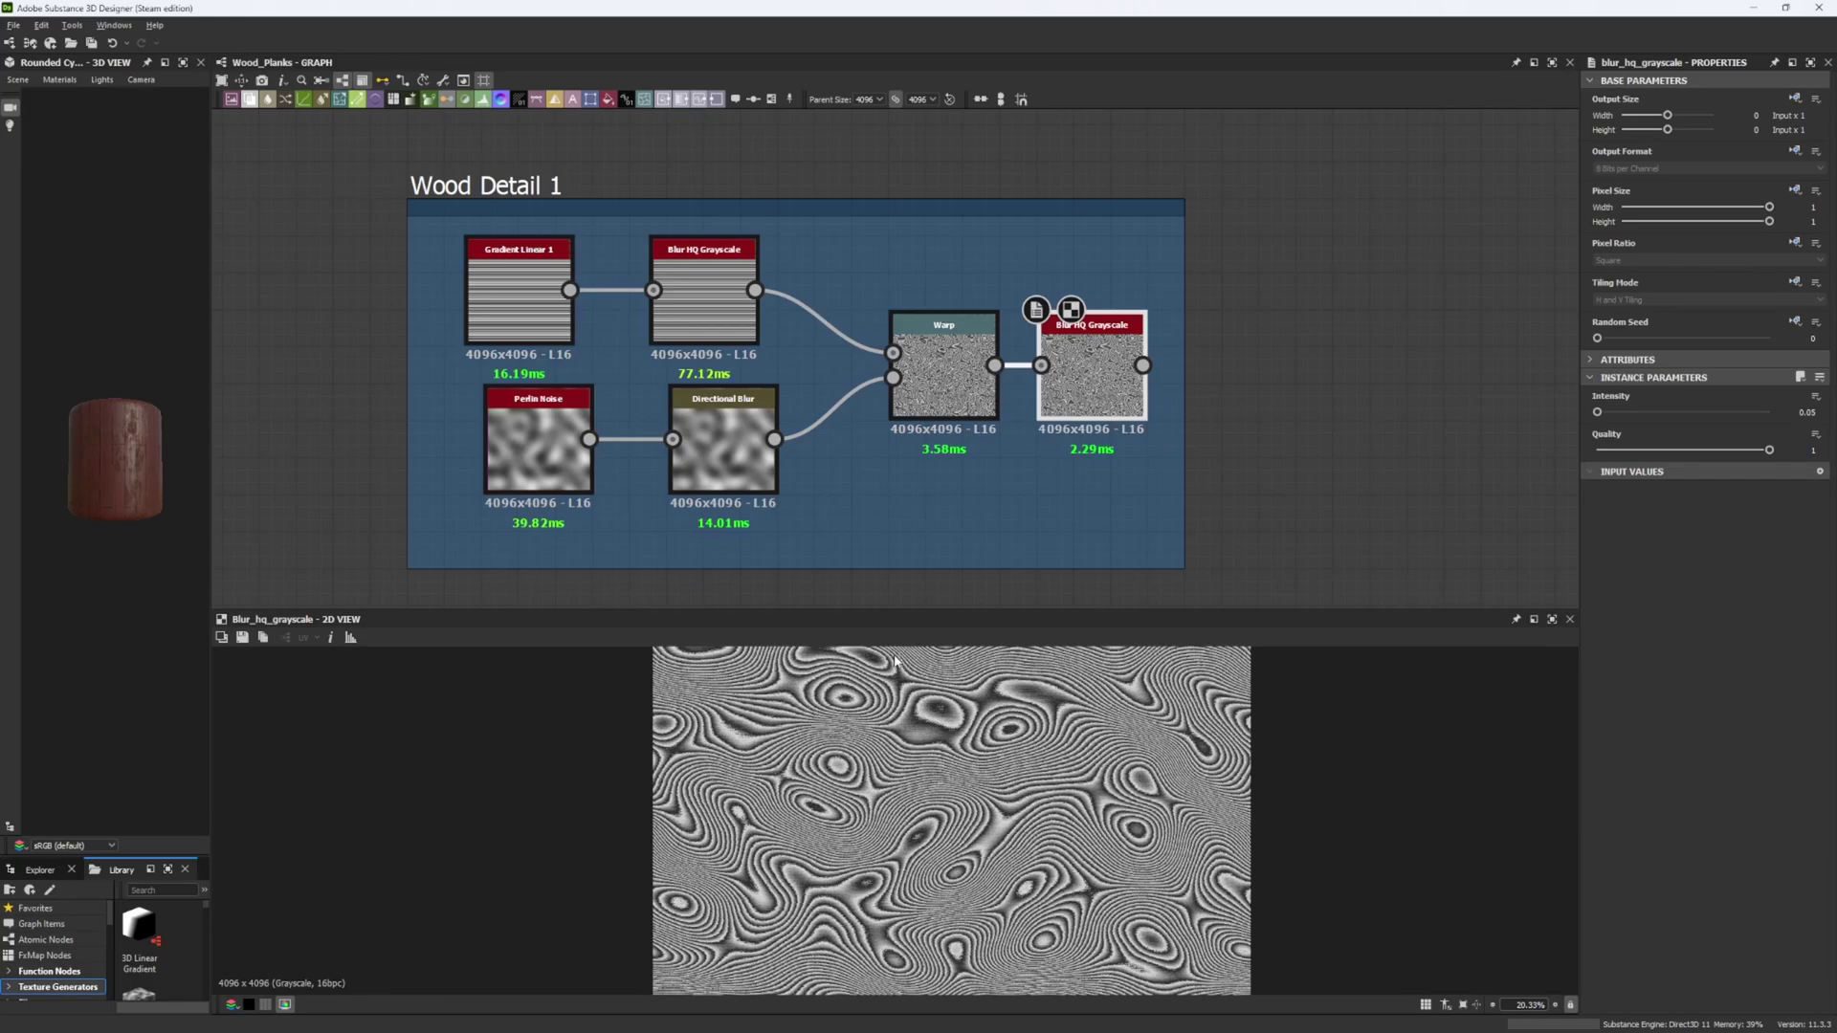
pyautogui.scroll(-3, 918, 746)
pyautogui.scroll(2, 870, 780)
pyautogui.moveTo(806, 771); pyautogui.dragTo(837, 832, button='middle')
pyautogui.scroll(-3, 836, 833)
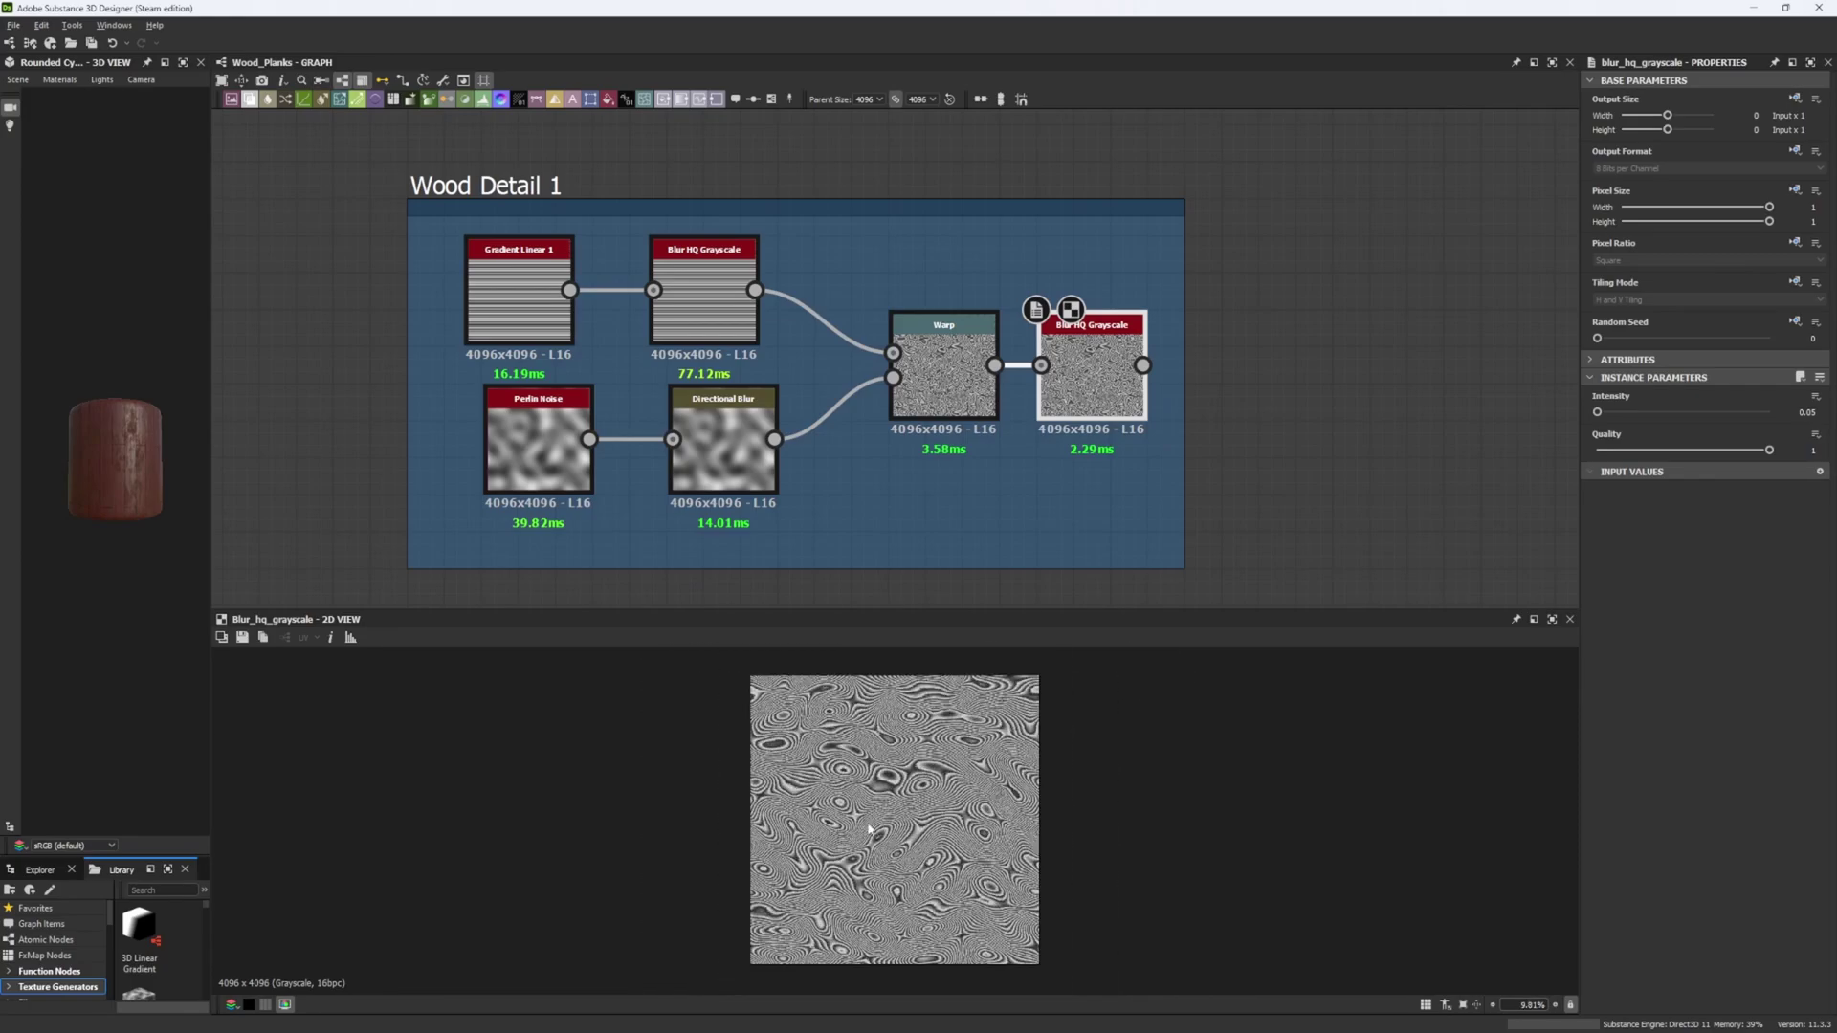
# Step: Paste a copy of the lower chain's Vector Warp Grayscale node beside the Wood Detail 1 frame and feed it from the final Blur HQ Grayscale
pyautogui.moveTo(941, 588); pyautogui.dragTo(765, 306, button='middle')
pyautogui.scroll(-9, 779, 373)
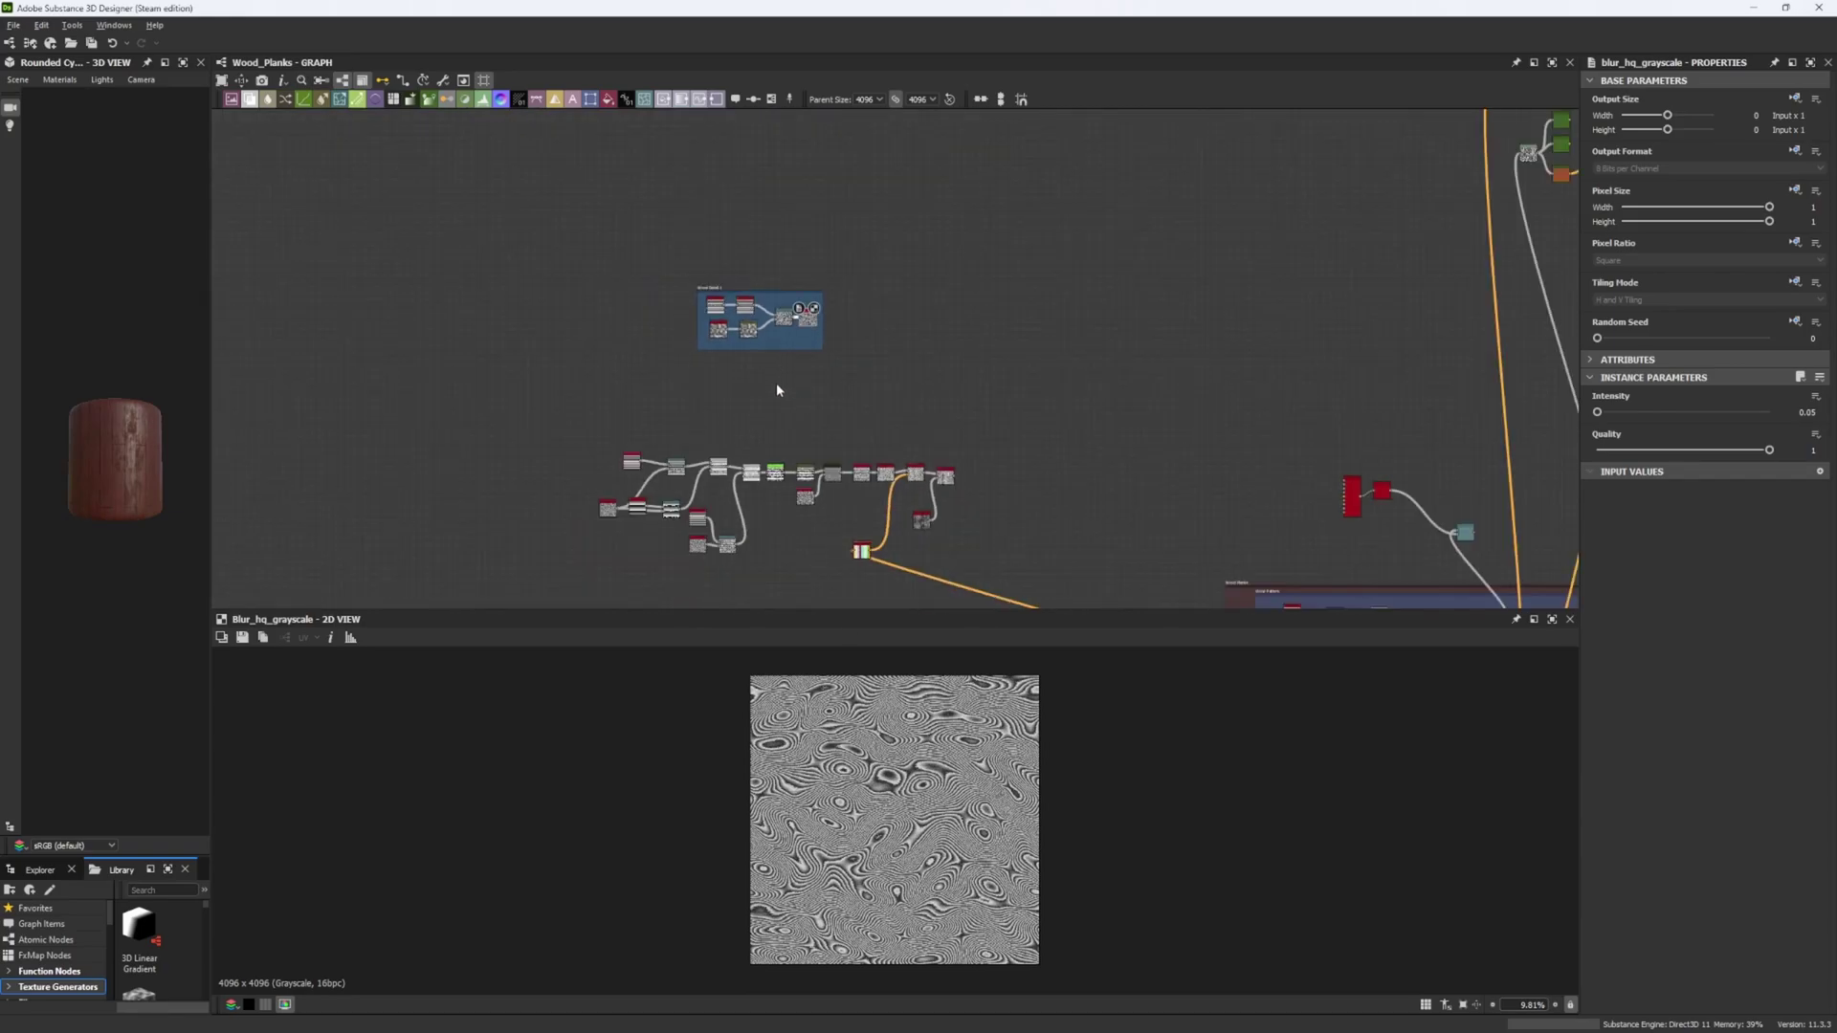
pyautogui.moveTo(866, 489); pyautogui.dragTo(812, 374, button='middle')
pyautogui.scroll(5, 812, 371)
pyautogui.click(917, 354)
pyautogui.moveTo(871, 225); pyautogui.dragTo(917, 534, button='middle')
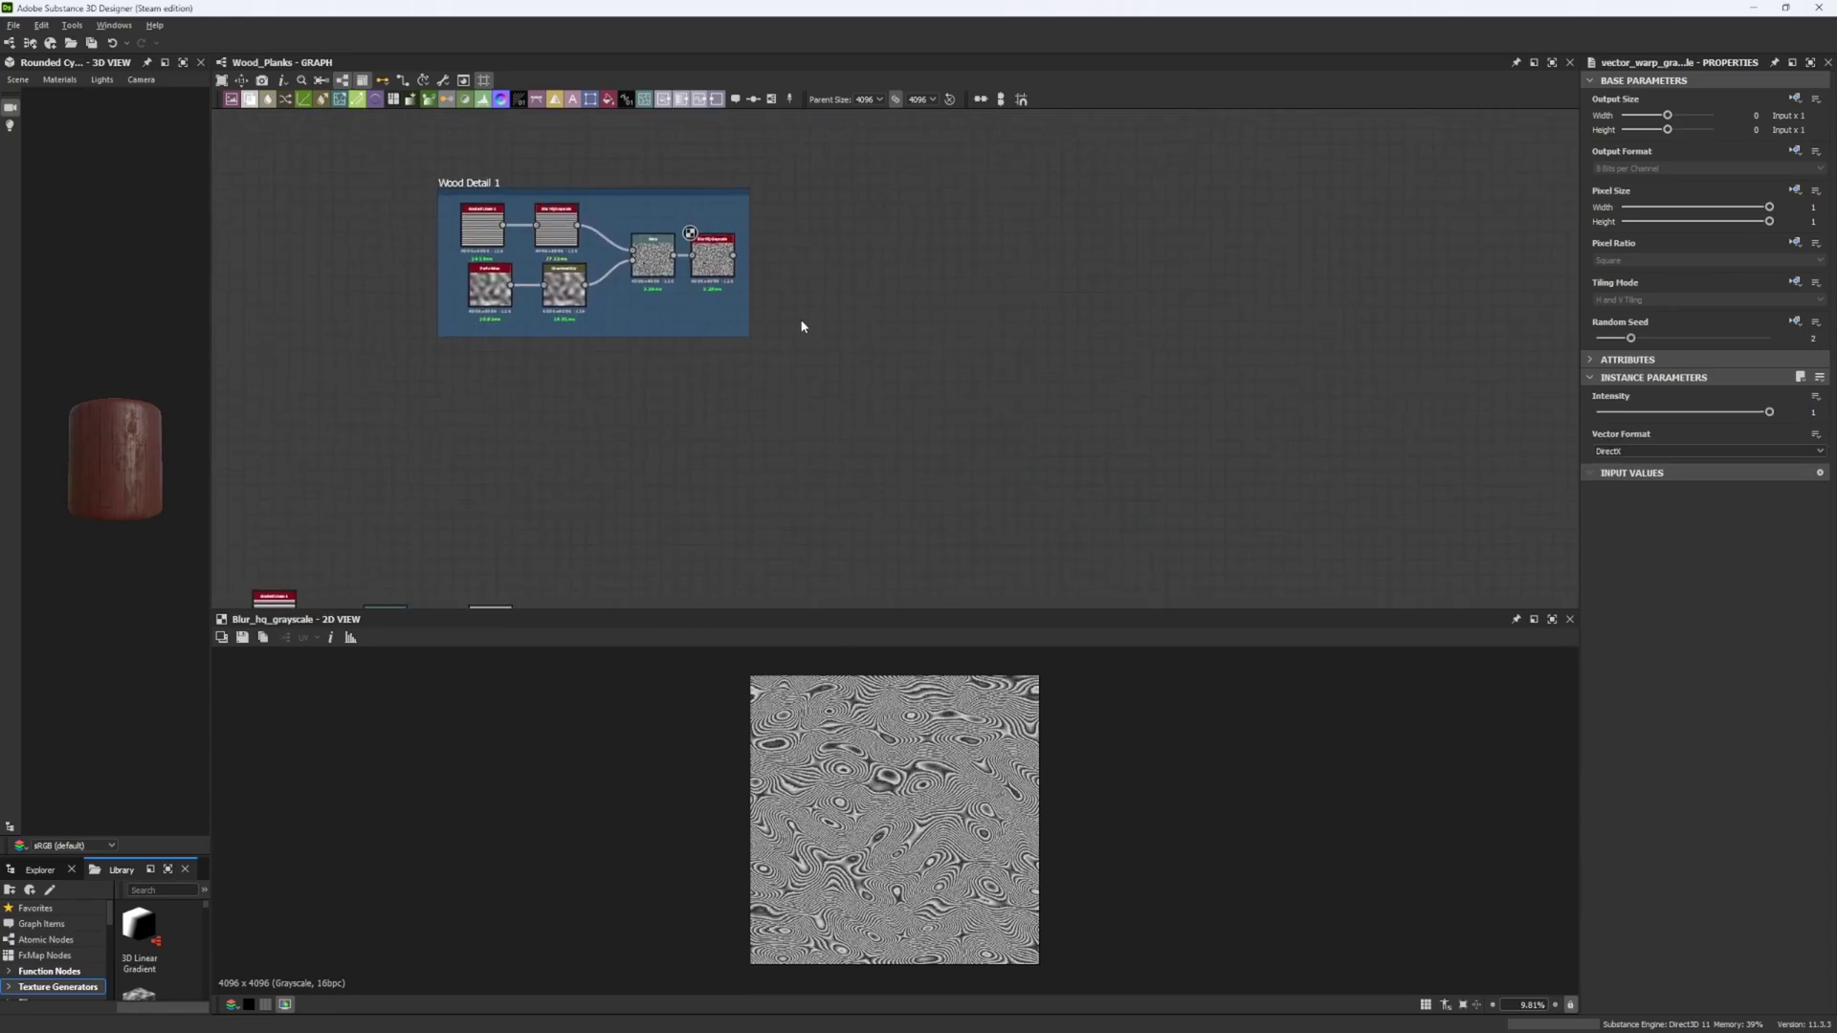
pyautogui.moveTo(776, 267); pyautogui.dragTo(856, 389, button='middle')
pyautogui.scroll(5, 842, 379)
pyautogui.hotkey('ctrl', 'v')
pyautogui.moveTo(878, 358); pyautogui.dragTo(890, 415)
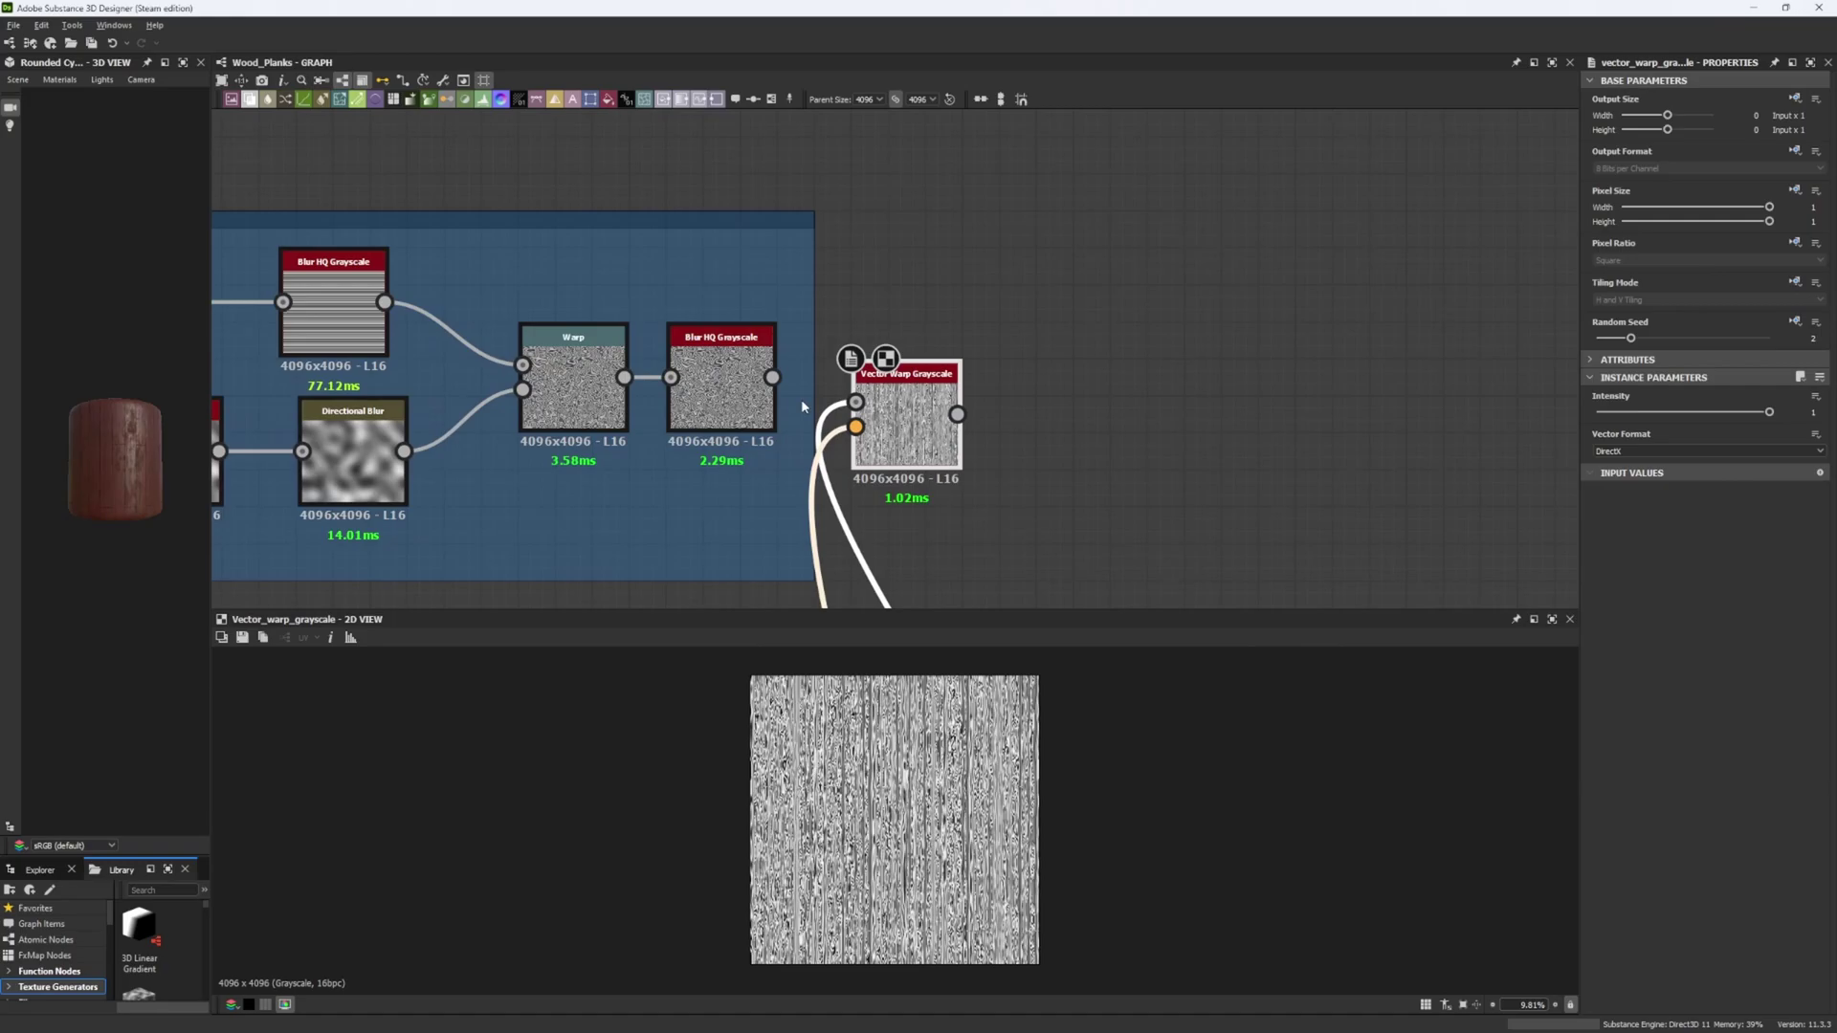
pyautogui.moveTo(773, 377); pyautogui.dragTo(856, 403)
pyautogui.scroll(4, 859, 868)
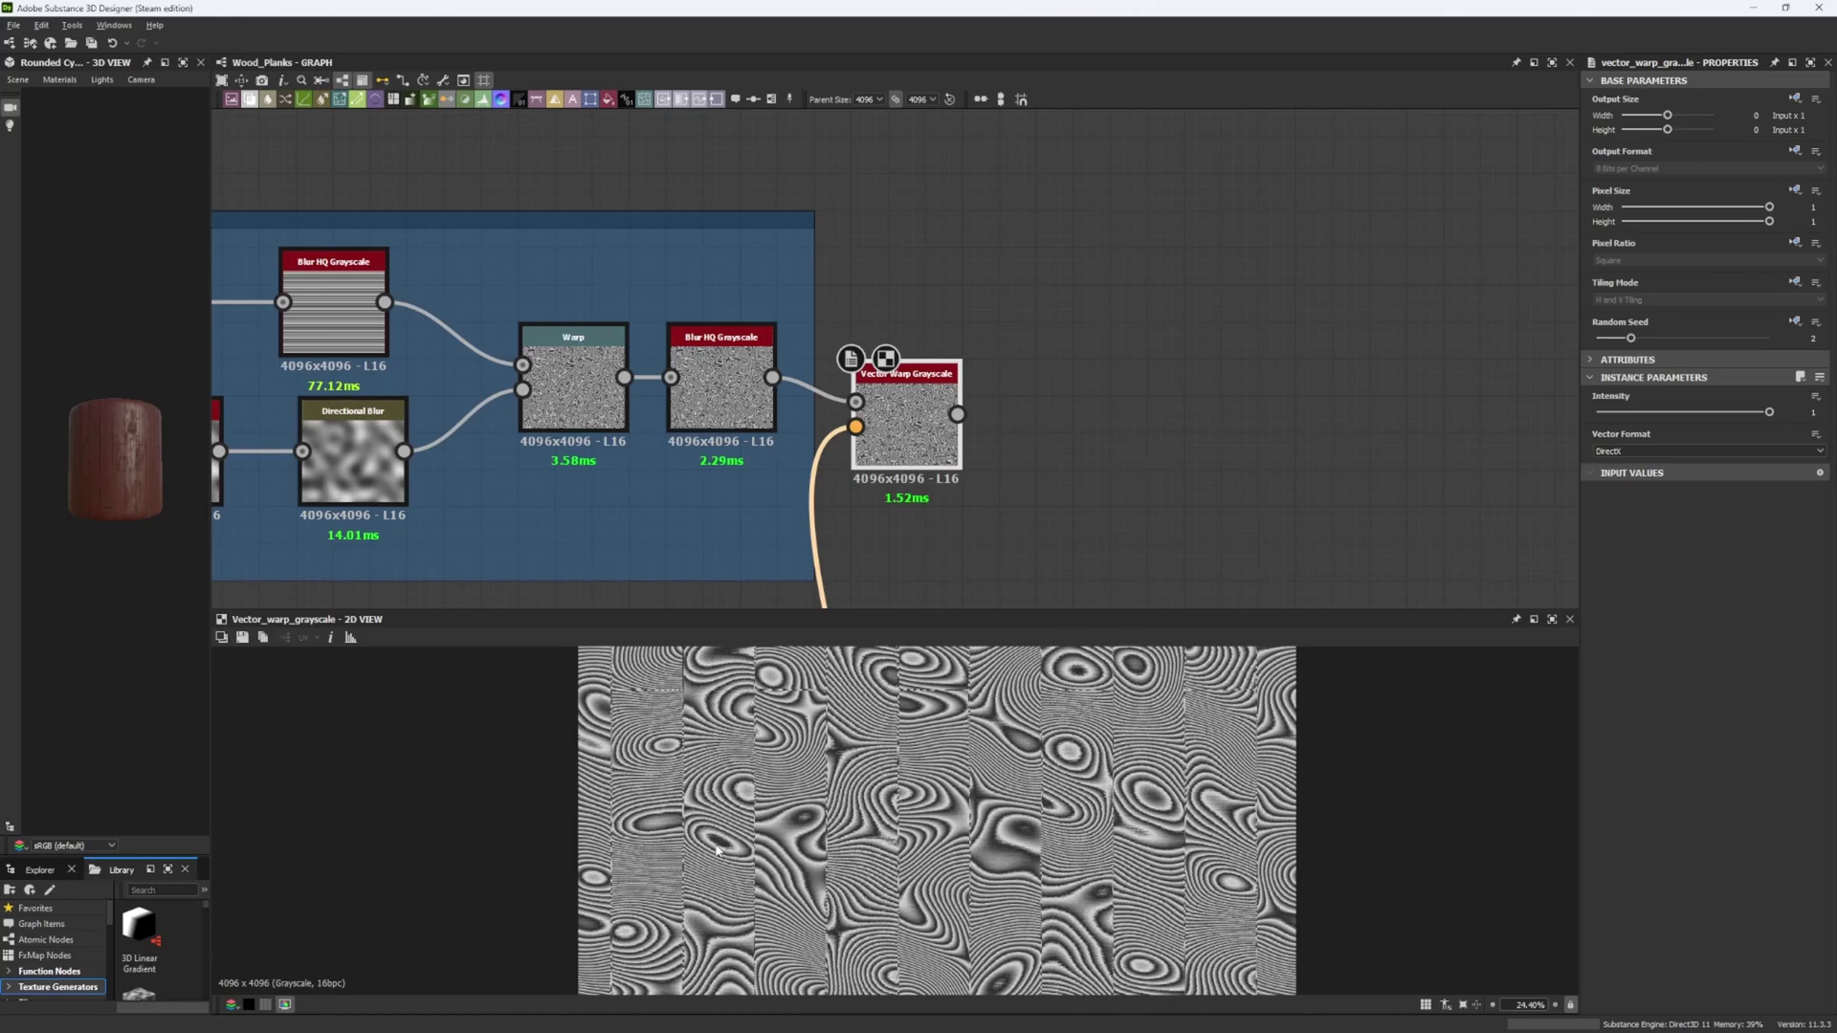
# Step: Try a Perlin Noise scale of 25, and settle on a scale of 13
pyautogui.moveTo(437, 578); pyautogui.dragTo(713, 551, button='middle')
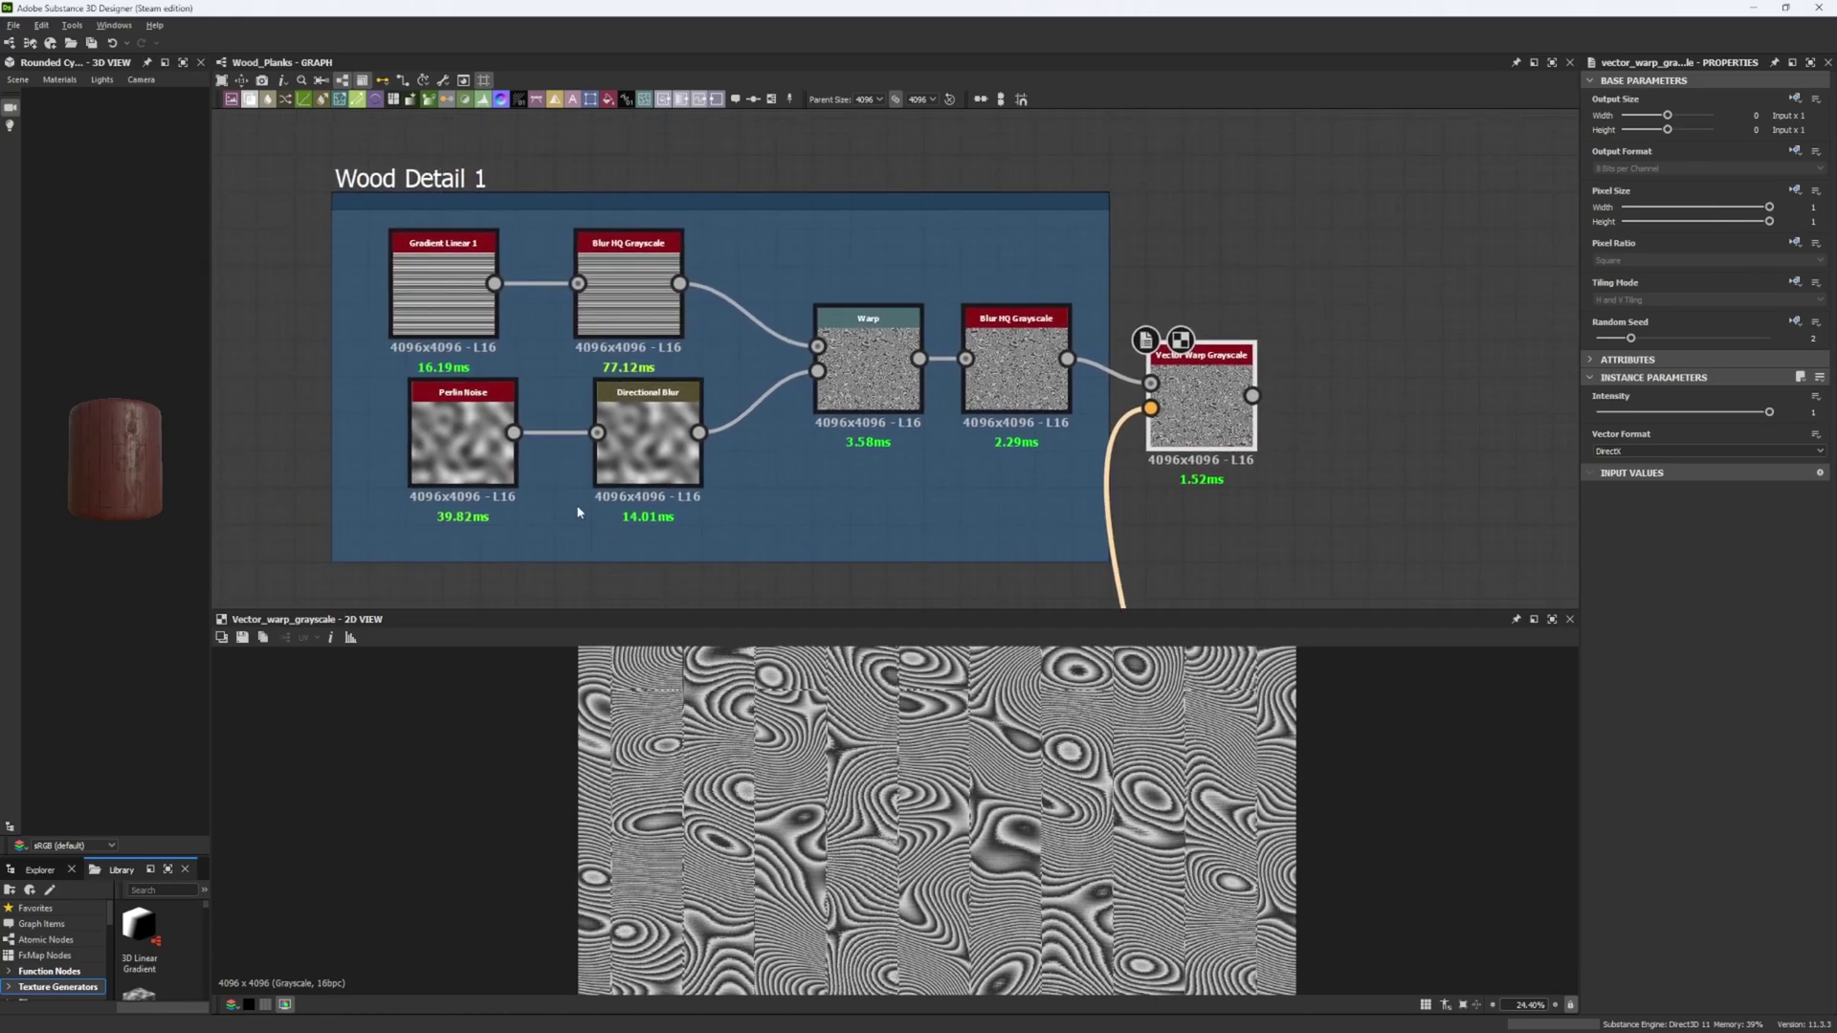
pyautogui.click(464, 438)
pyautogui.click(1664, 413)
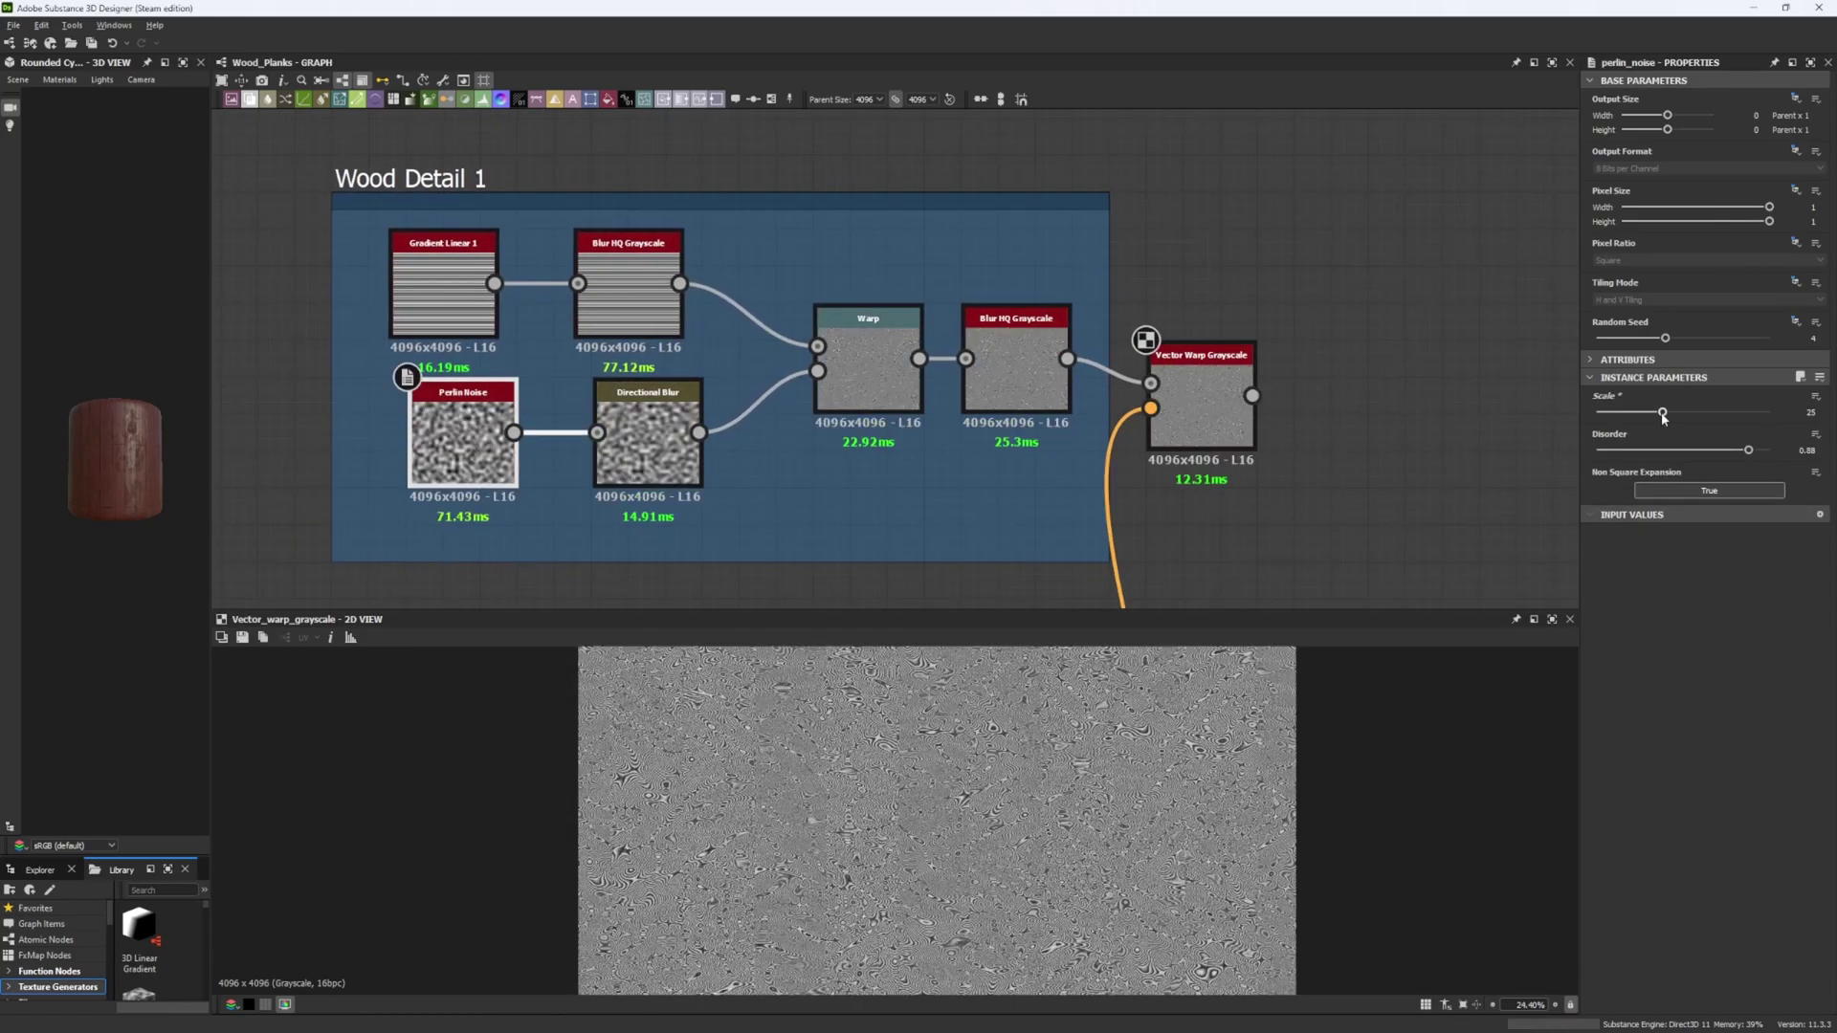
pyautogui.moveTo(1663, 418); pyautogui.dragTo(1629, 415)
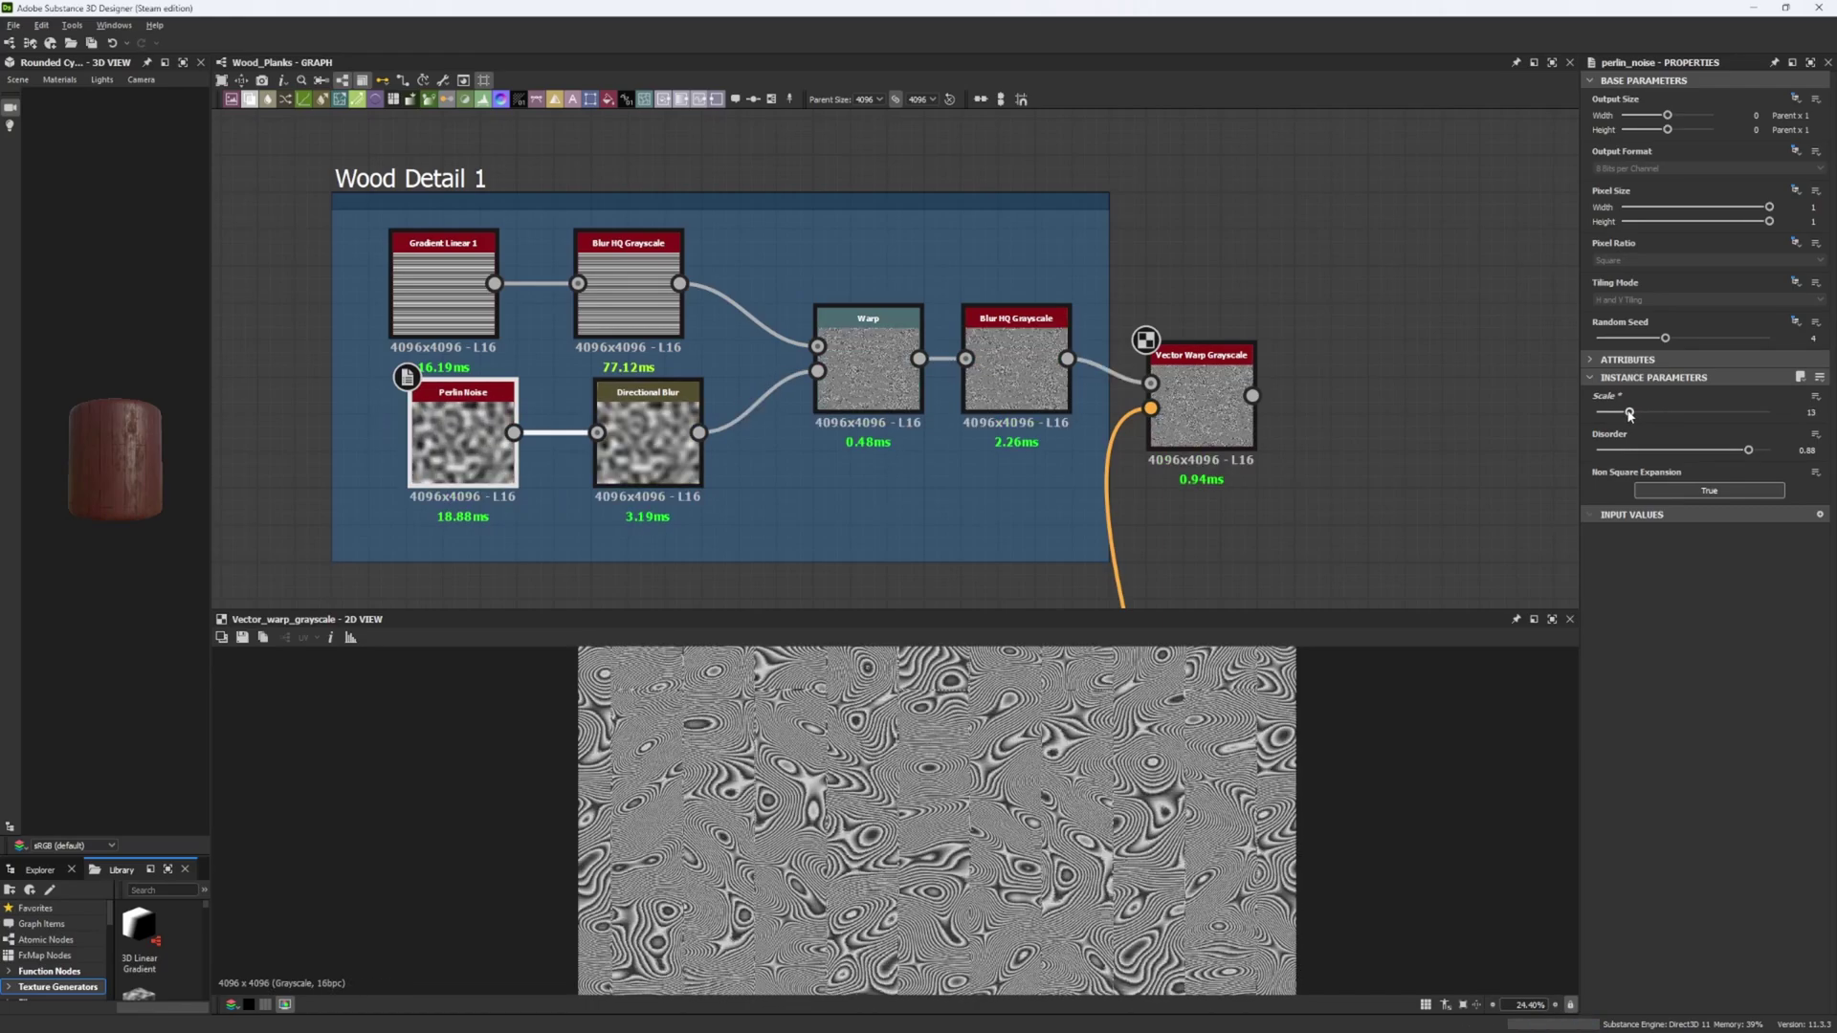
pyautogui.moveTo(766, 900); pyautogui.dragTo(735, 668, button='middle')
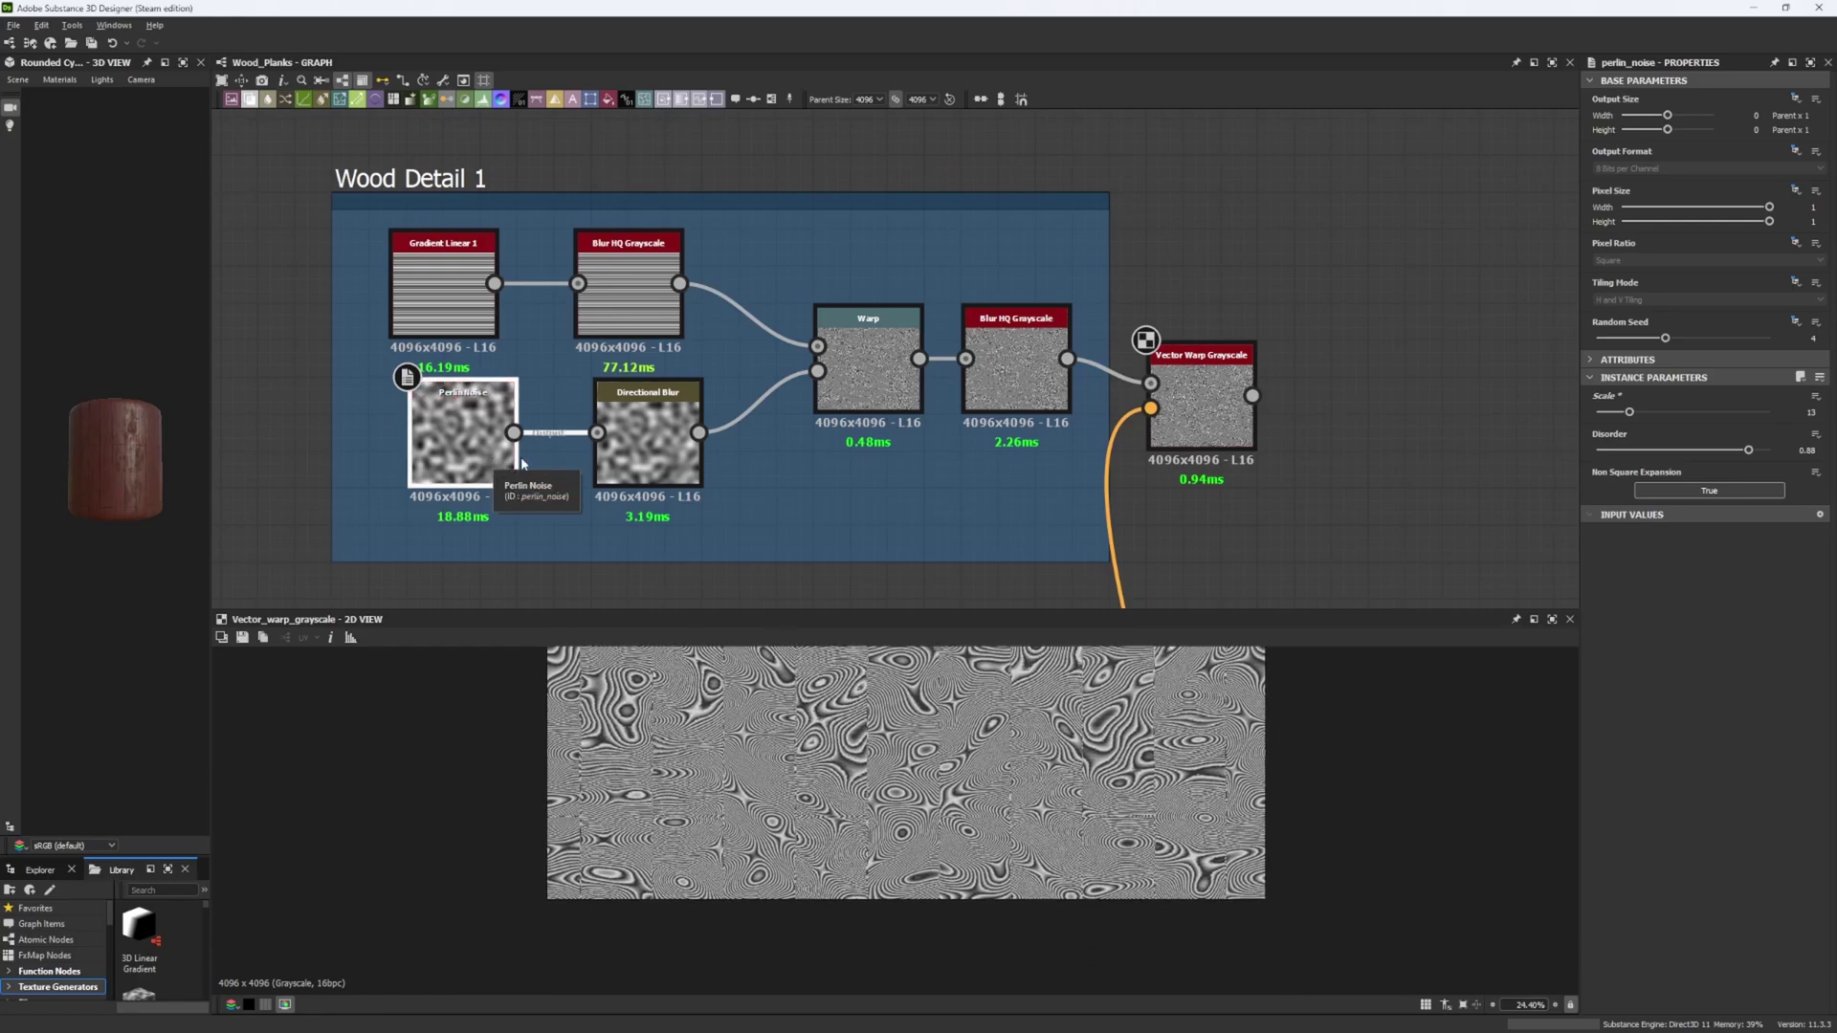
# Step: Try different intensity values on the Directional Blur node and undo the change
pyautogui.click(636, 445)
pyautogui.moveTo(1684, 394); pyautogui.dragTo(1691, 395)
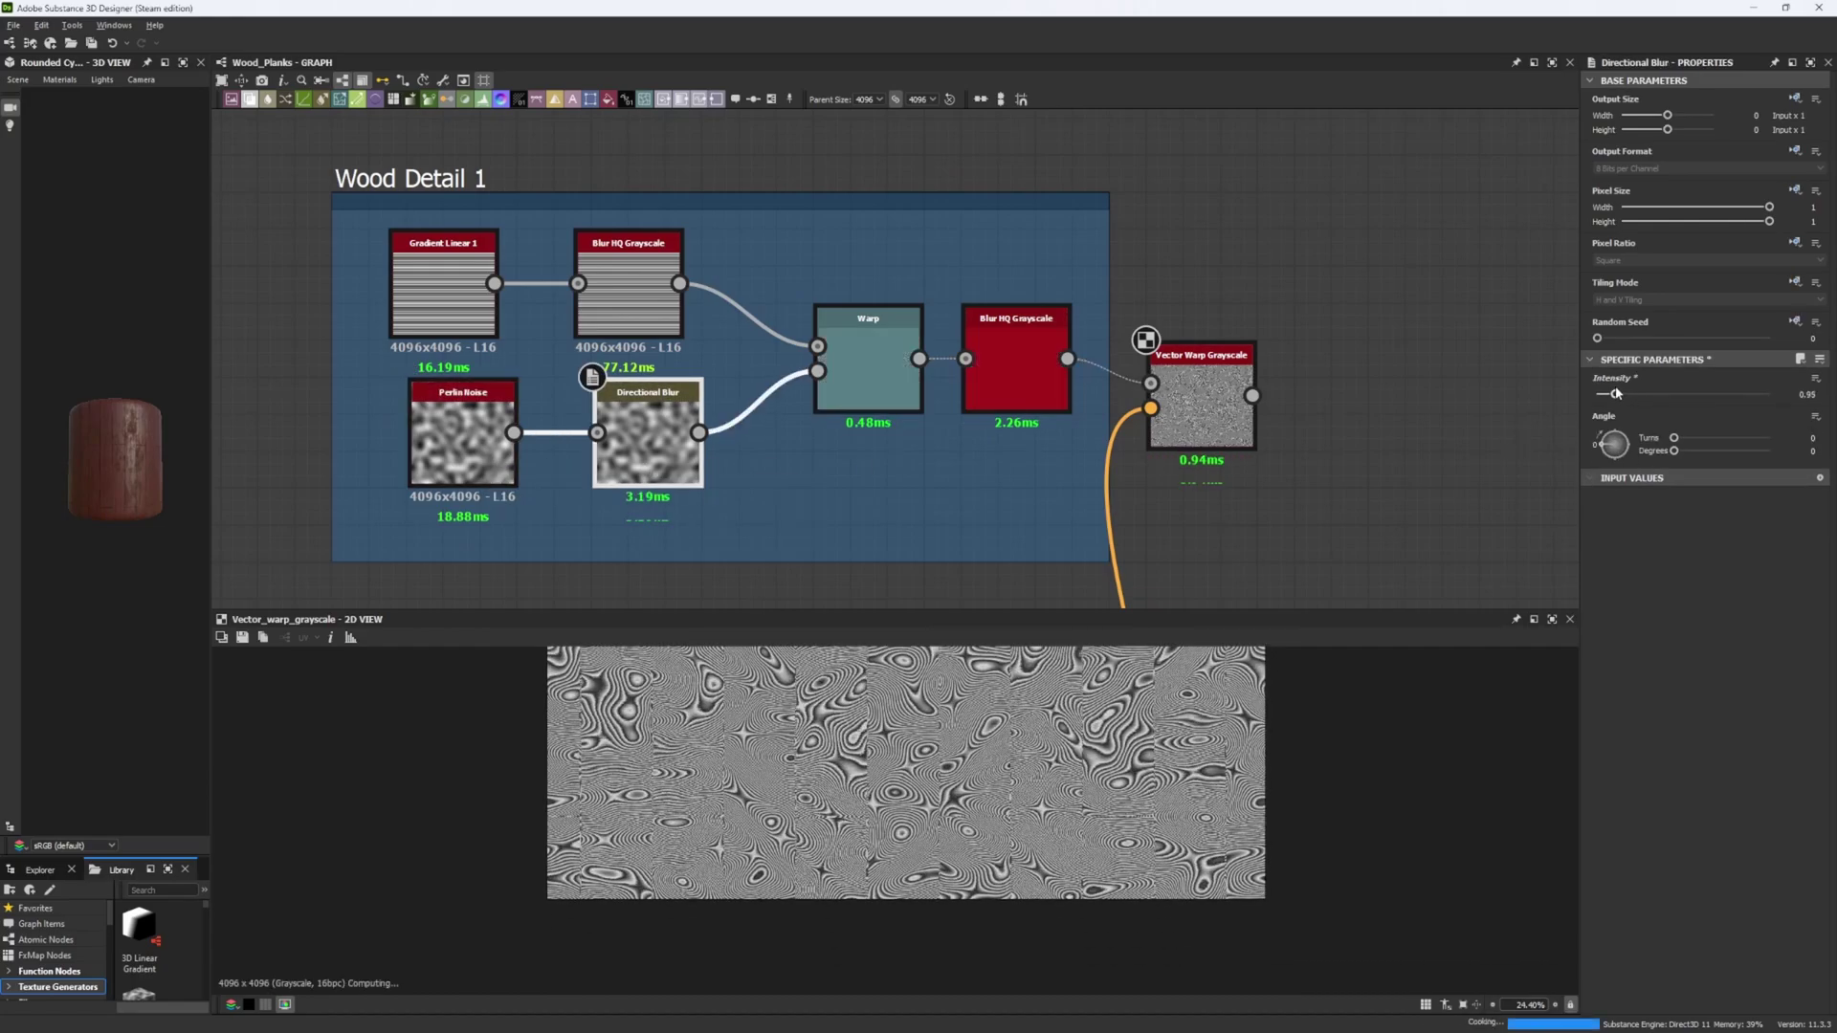
pyautogui.hotkey('ctrl', 'z')
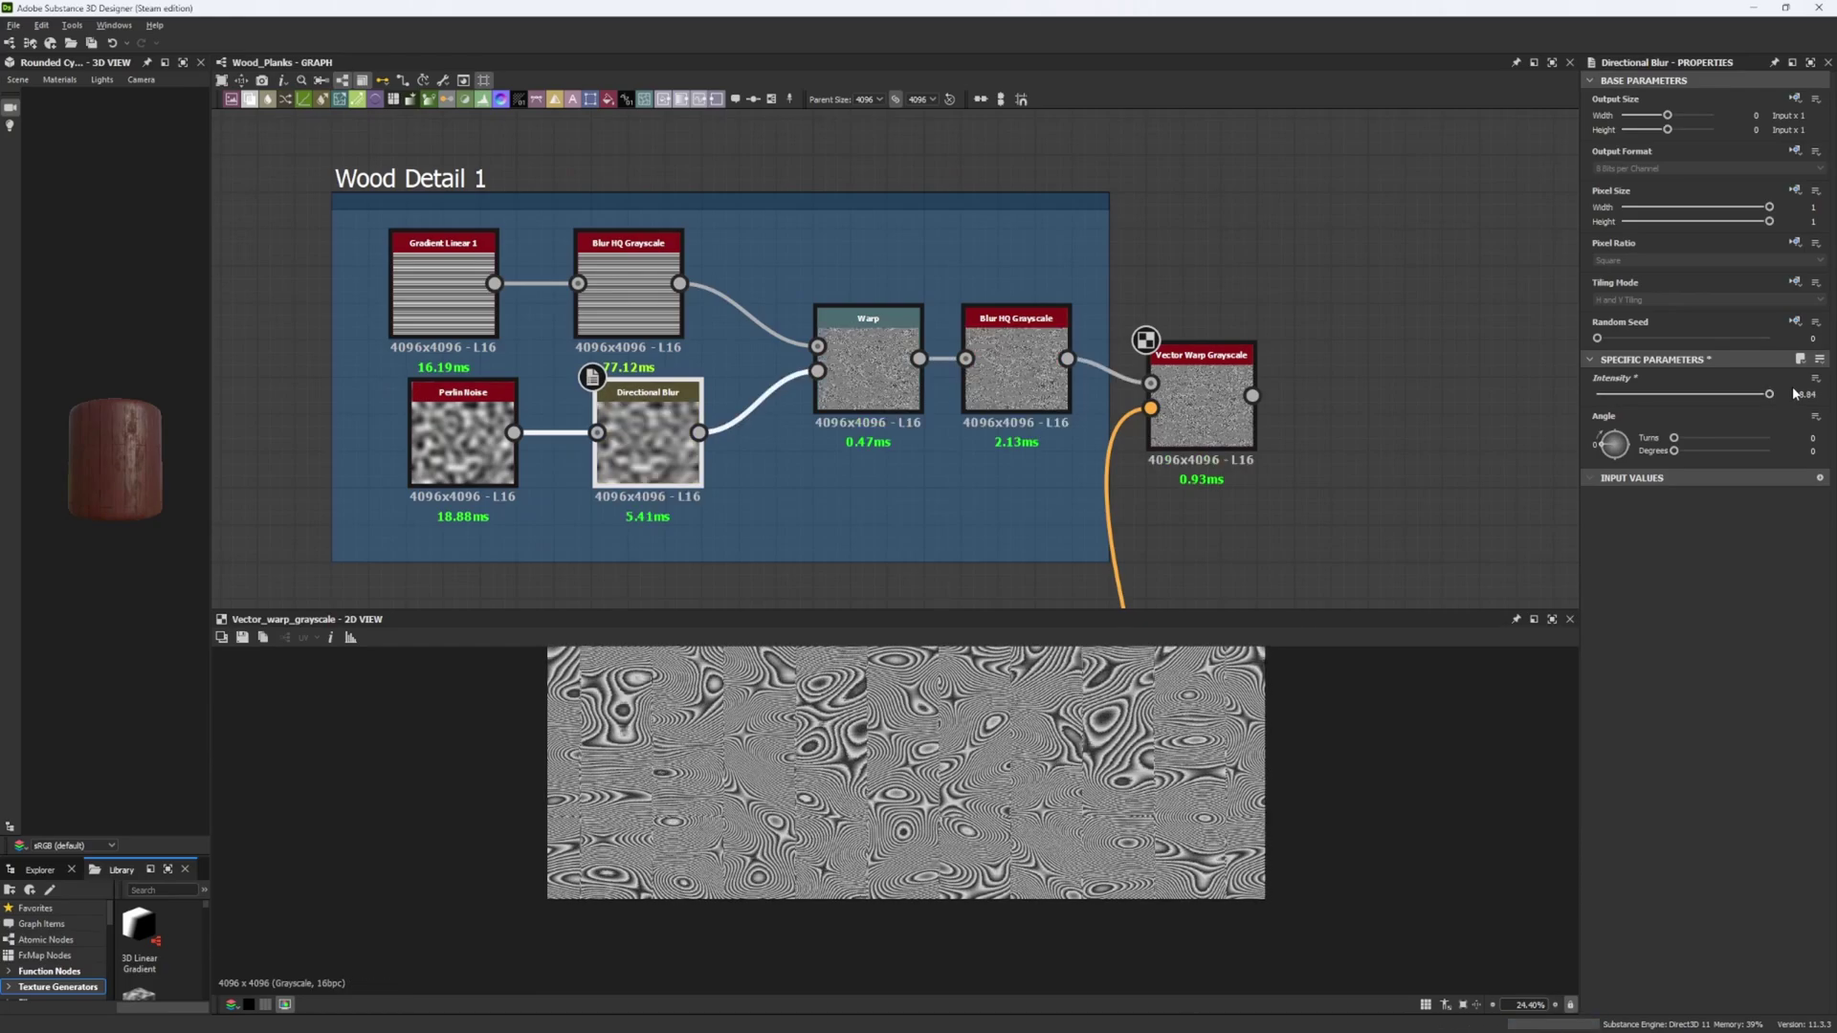
# Step: Delete the Vector Warp Grayscale node beside the Wood Detail 1 frame
pyautogui.moveTo(1397, 443); pyautogui.dragTo(1363, 518, button='middle')
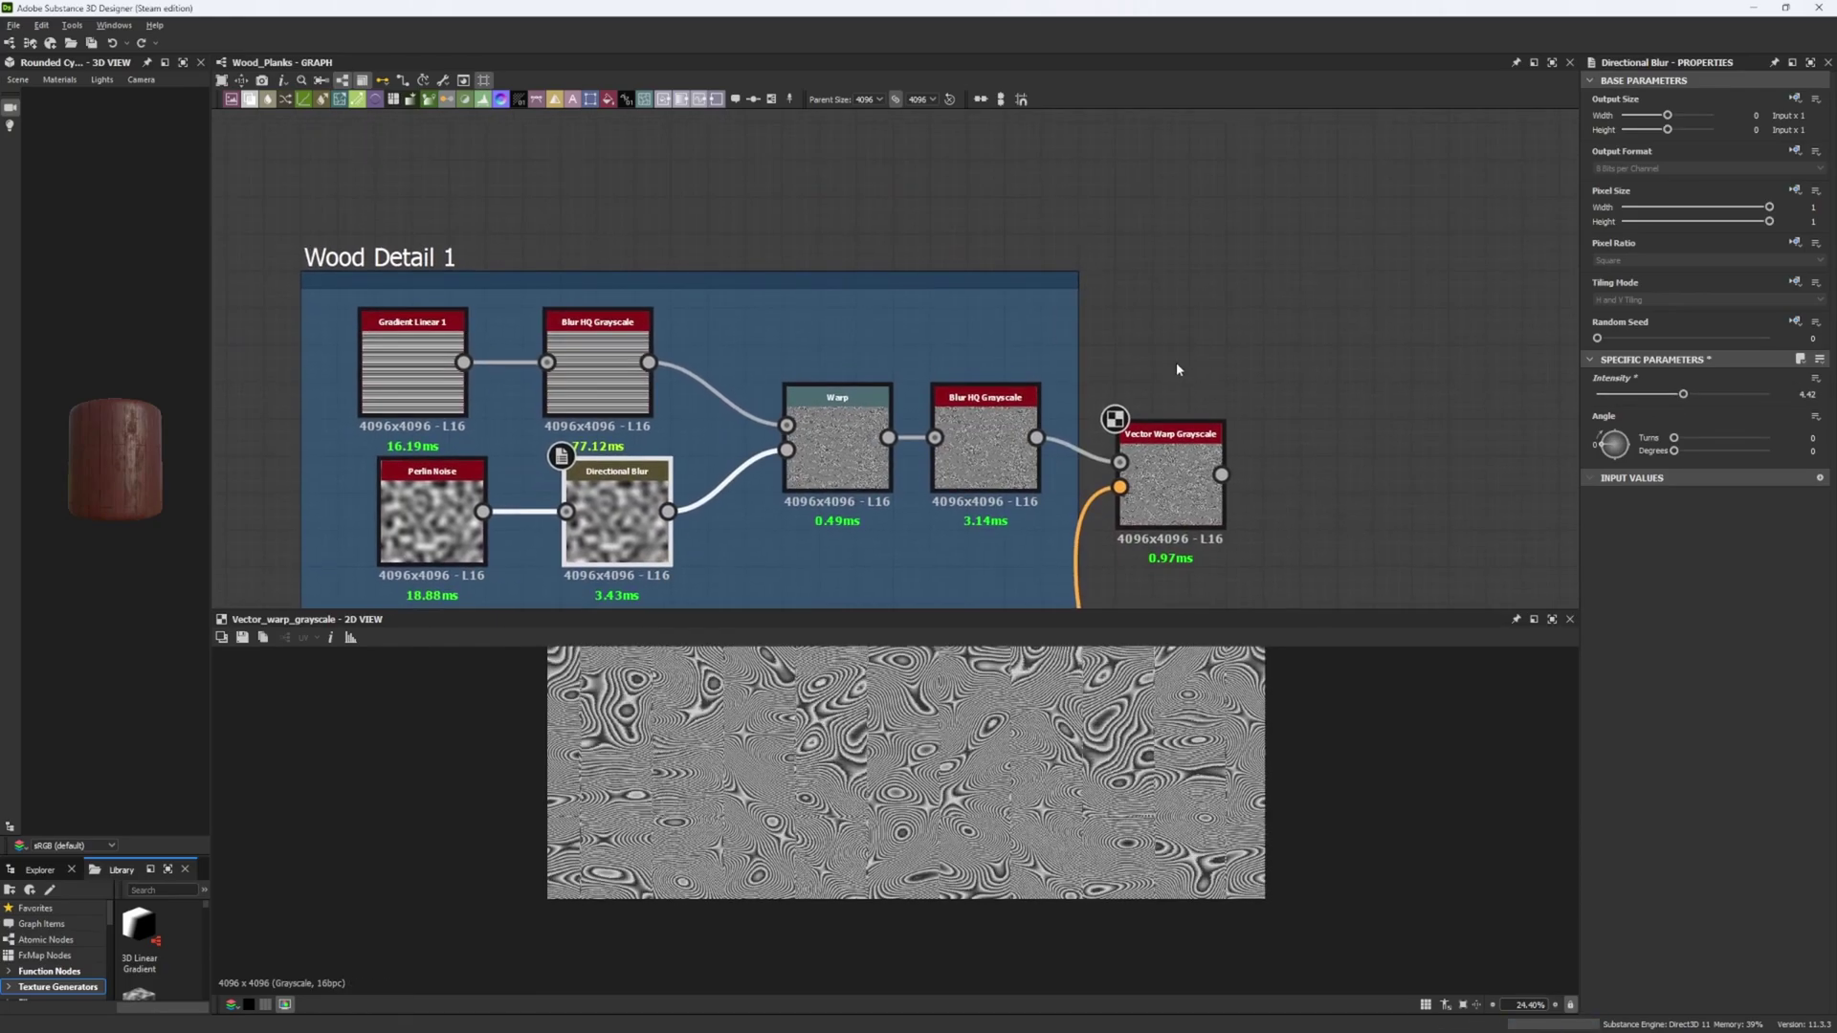
pyautogui.click(1207, 436)
pyautogui.press('Delete')
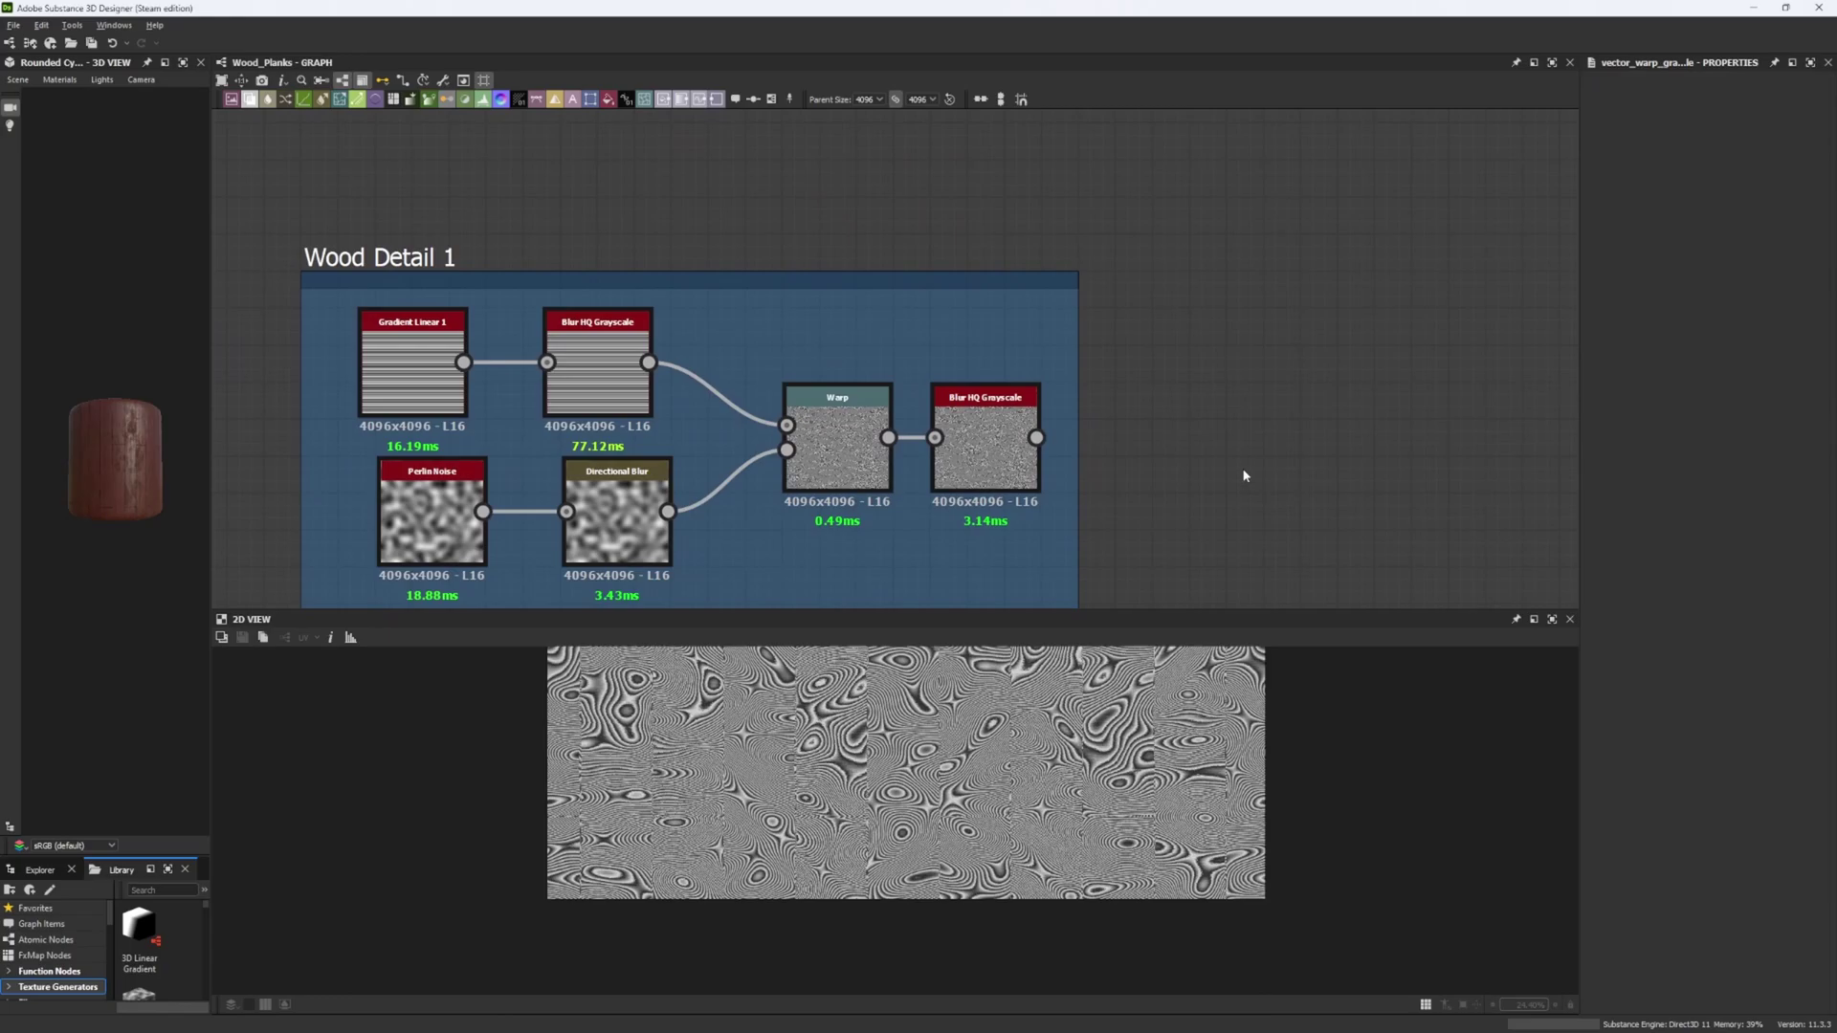
pyautogui.moveTo(841, 391); pyautogui.dragTo(880, 328, button='middle')
pyautogui.moveTo(772, 292); pyautogui.dragTo(810, 312, button='middle')
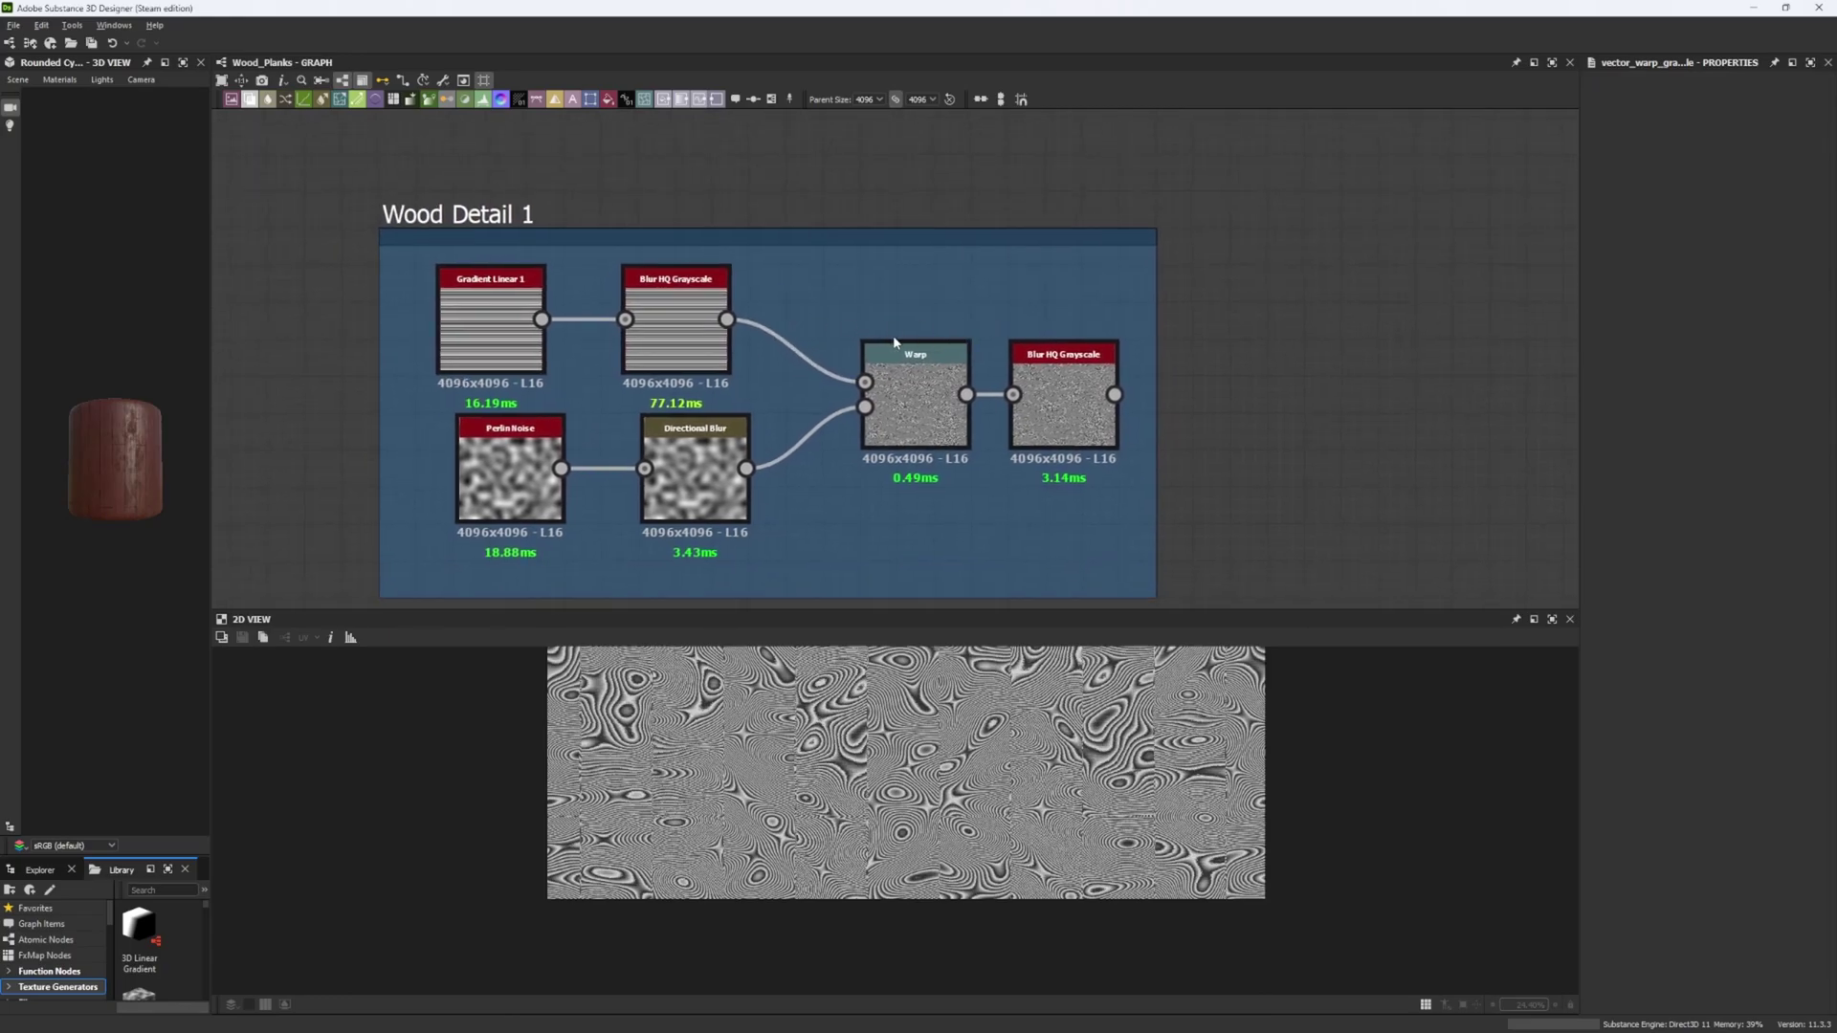
pyautogui.moveTo(767, 381); pyautogui.dragTo(747, 397, button='middle')
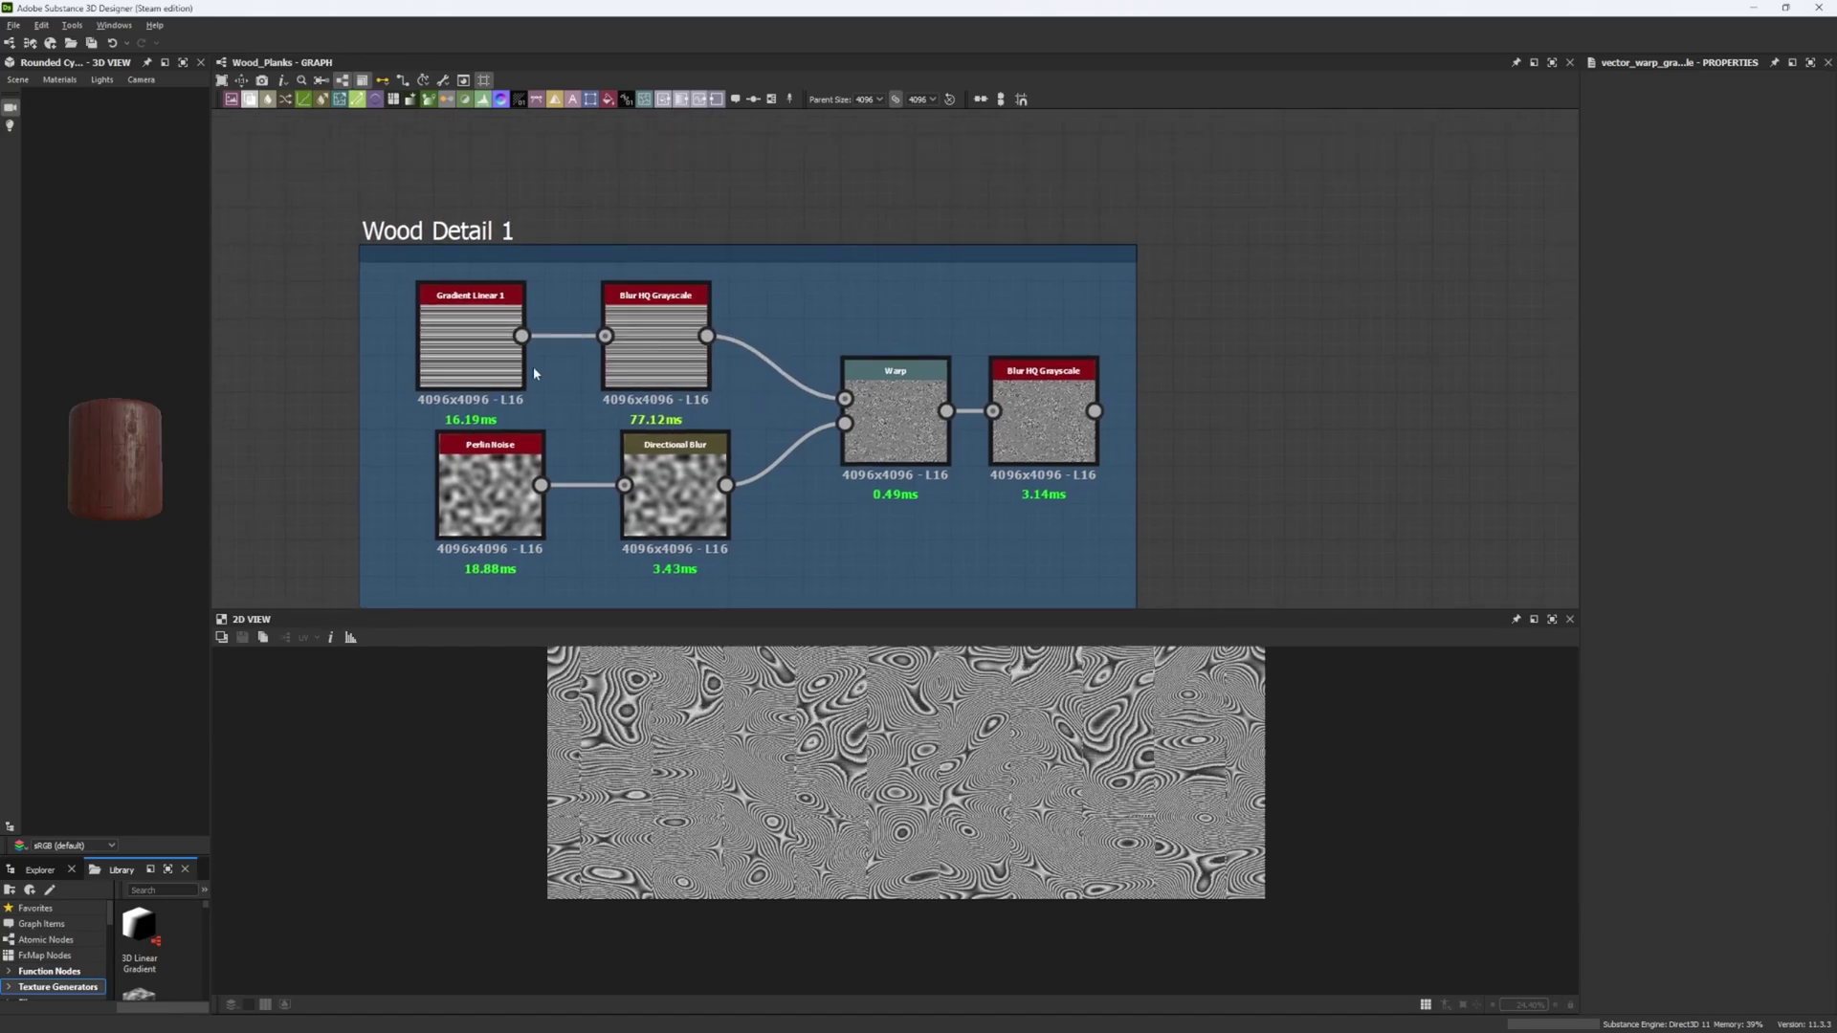
# Step: Inspect the outputs of Gradient Linear 1 and the Blur HQ Grayscale it feeds, close up in the 2D view
pyautogui.doubleClick(517, 369)
pyautogui.scroll(-3, 779, 790)
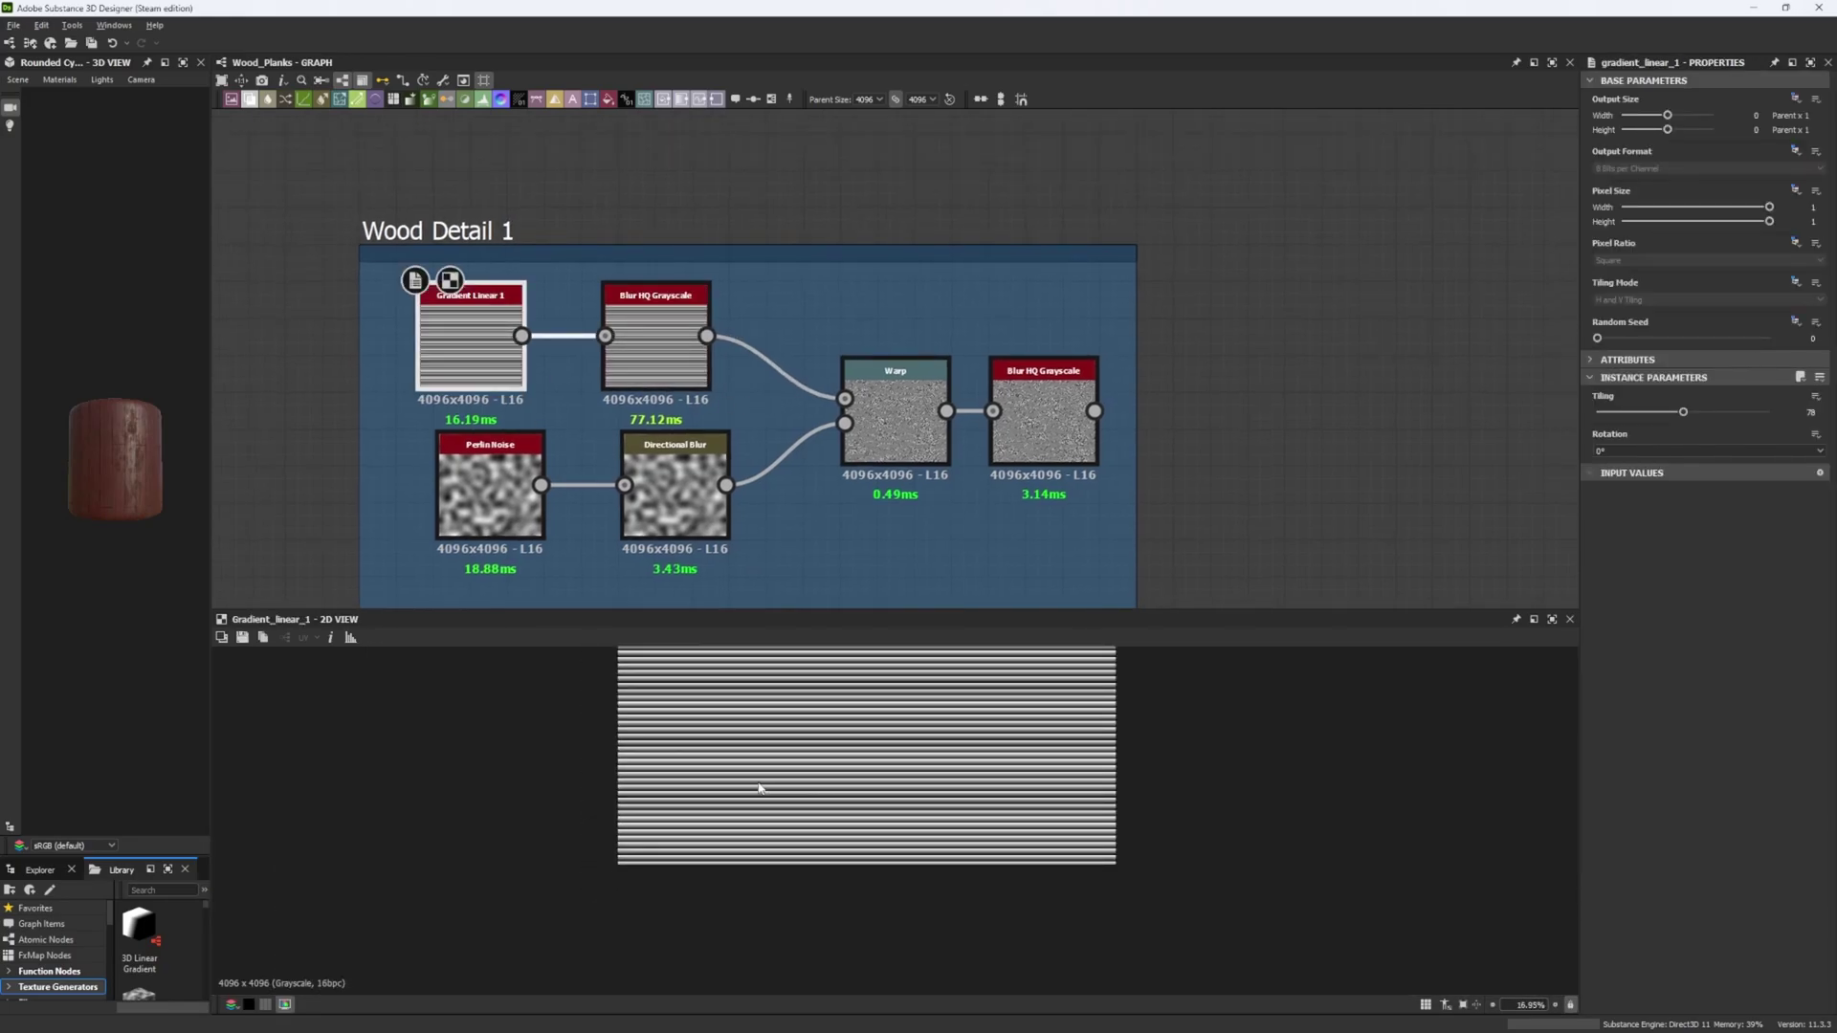
pyautogui.scroll(8, 760, 791)
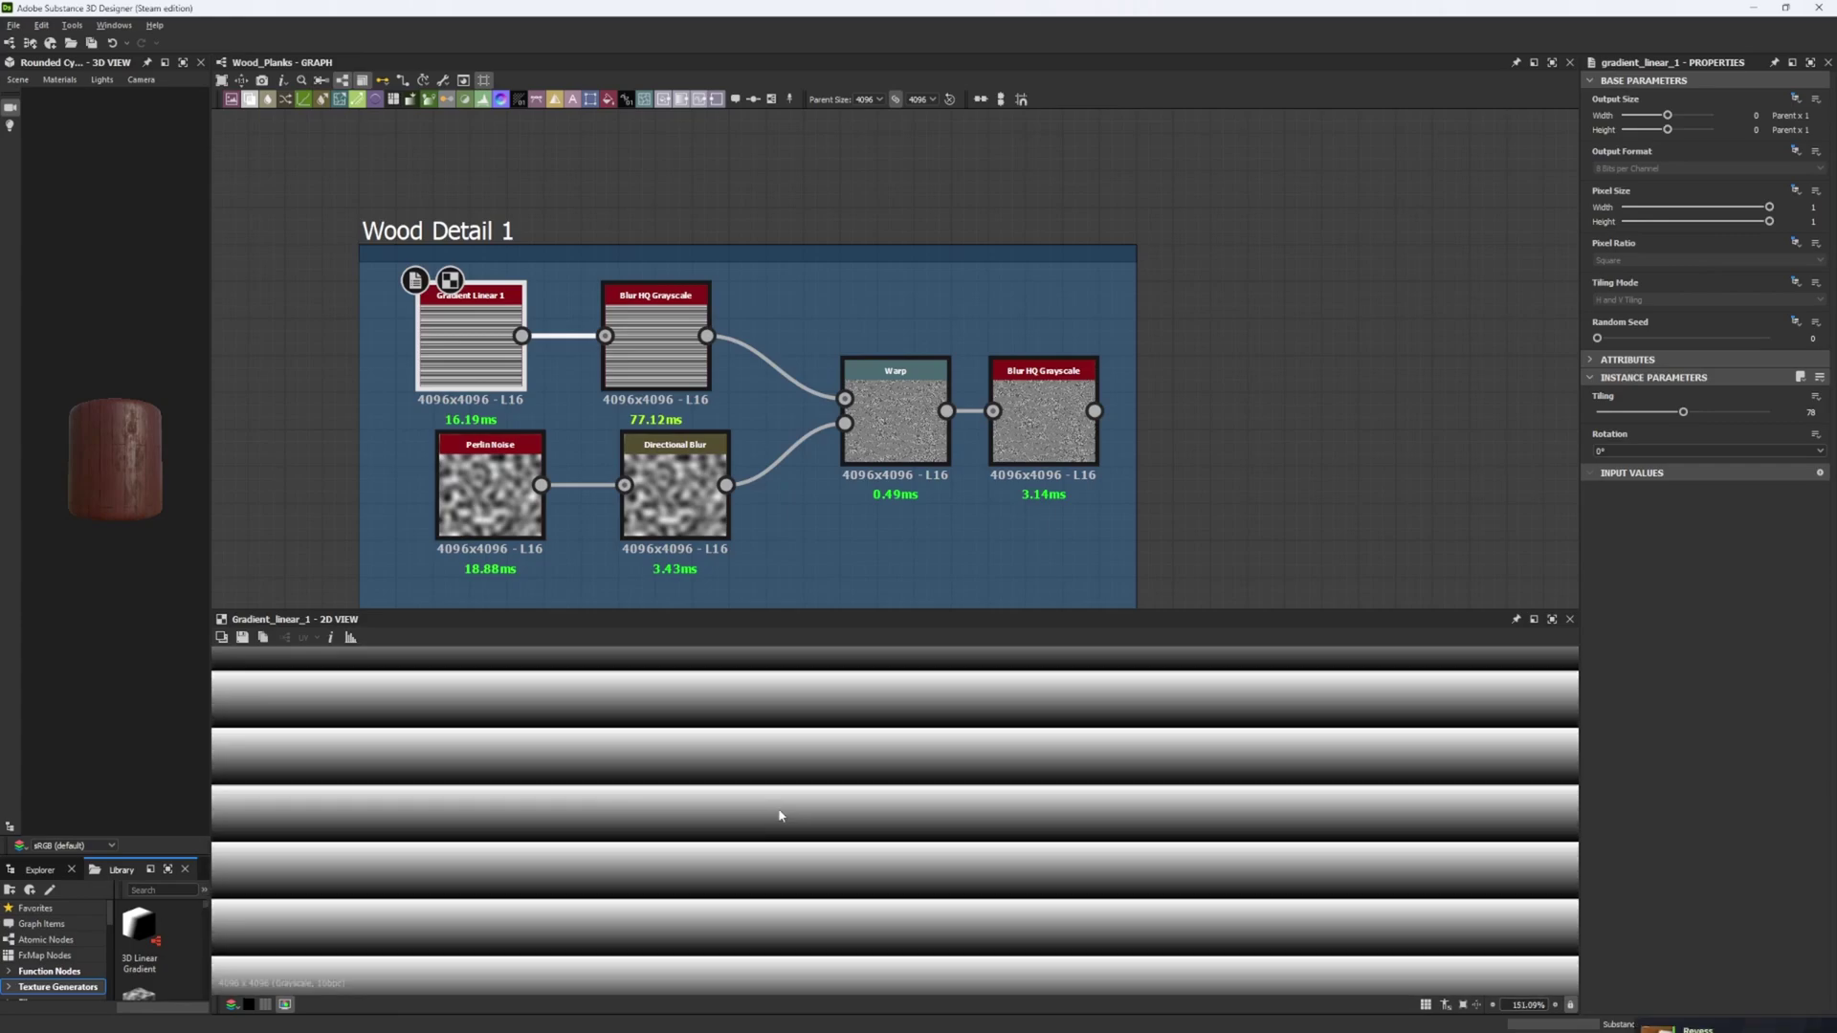
pyautogui.scroll(-10, 780, 815)
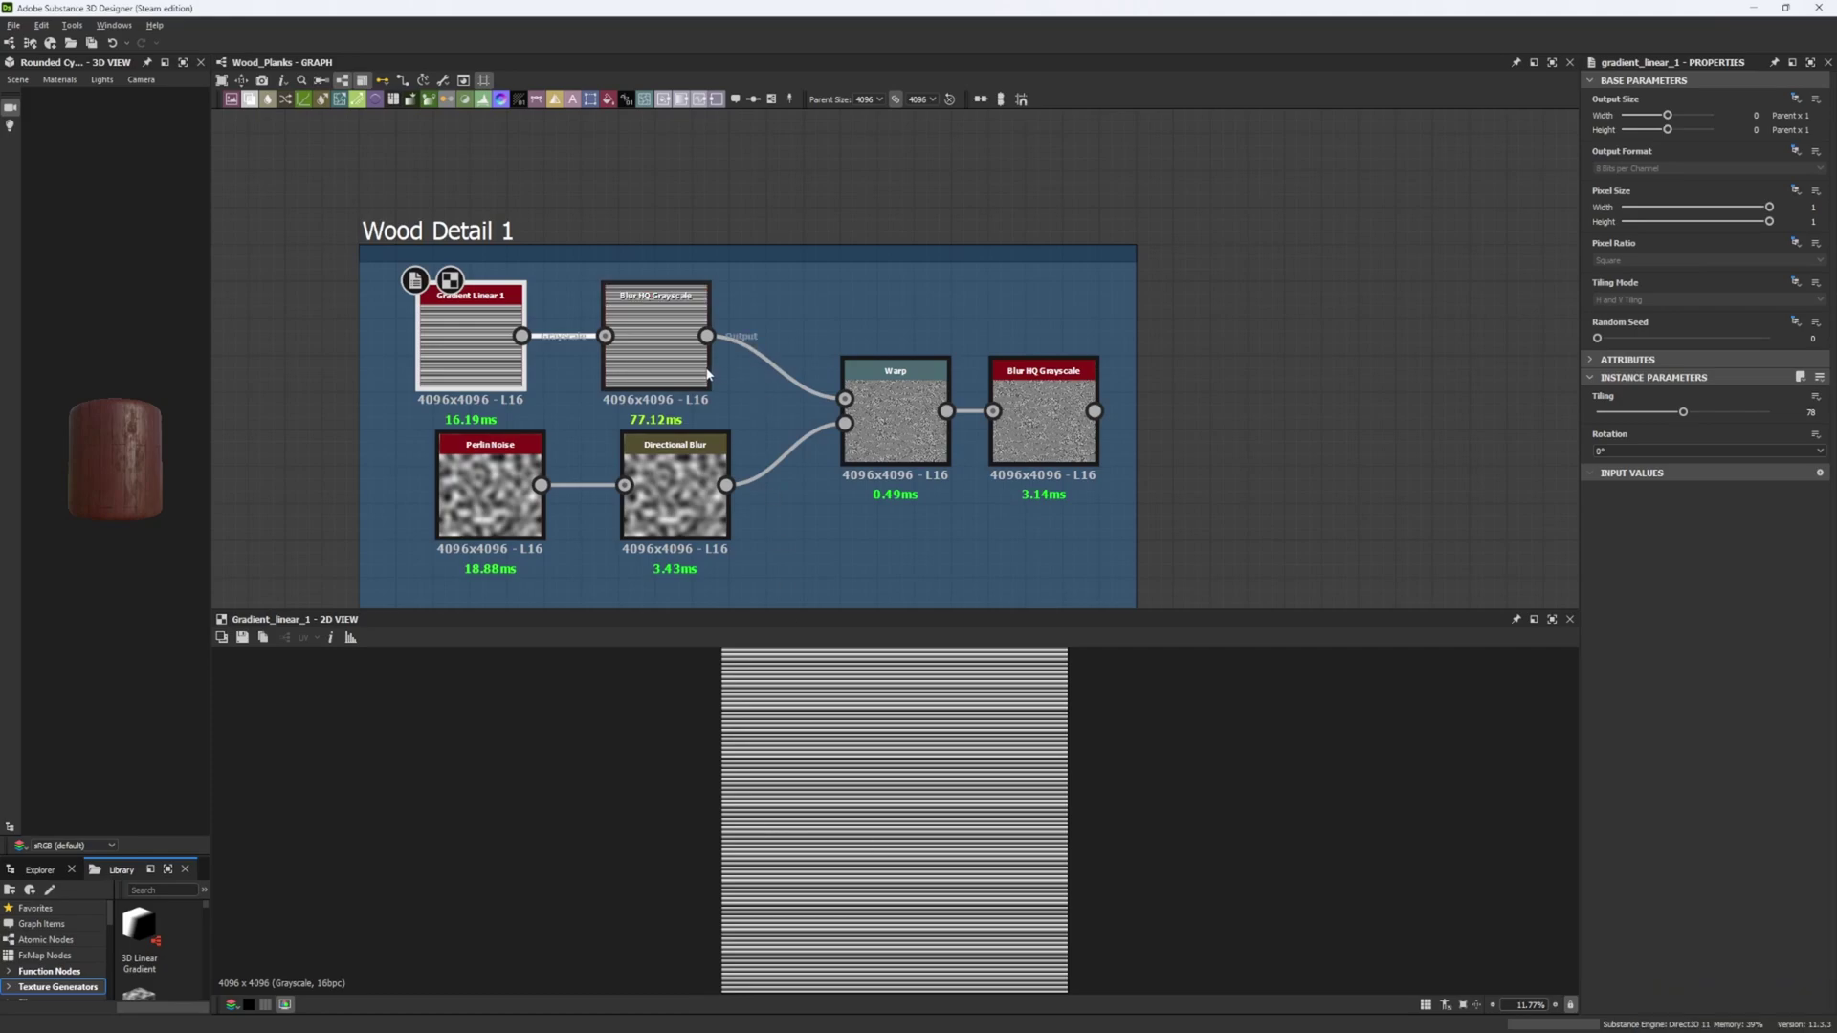
pyautogui.doubleClick(660, 340)
pyautogui.scroll(5, 964, 840)
pyautogui.scroll(9, 958, 840)
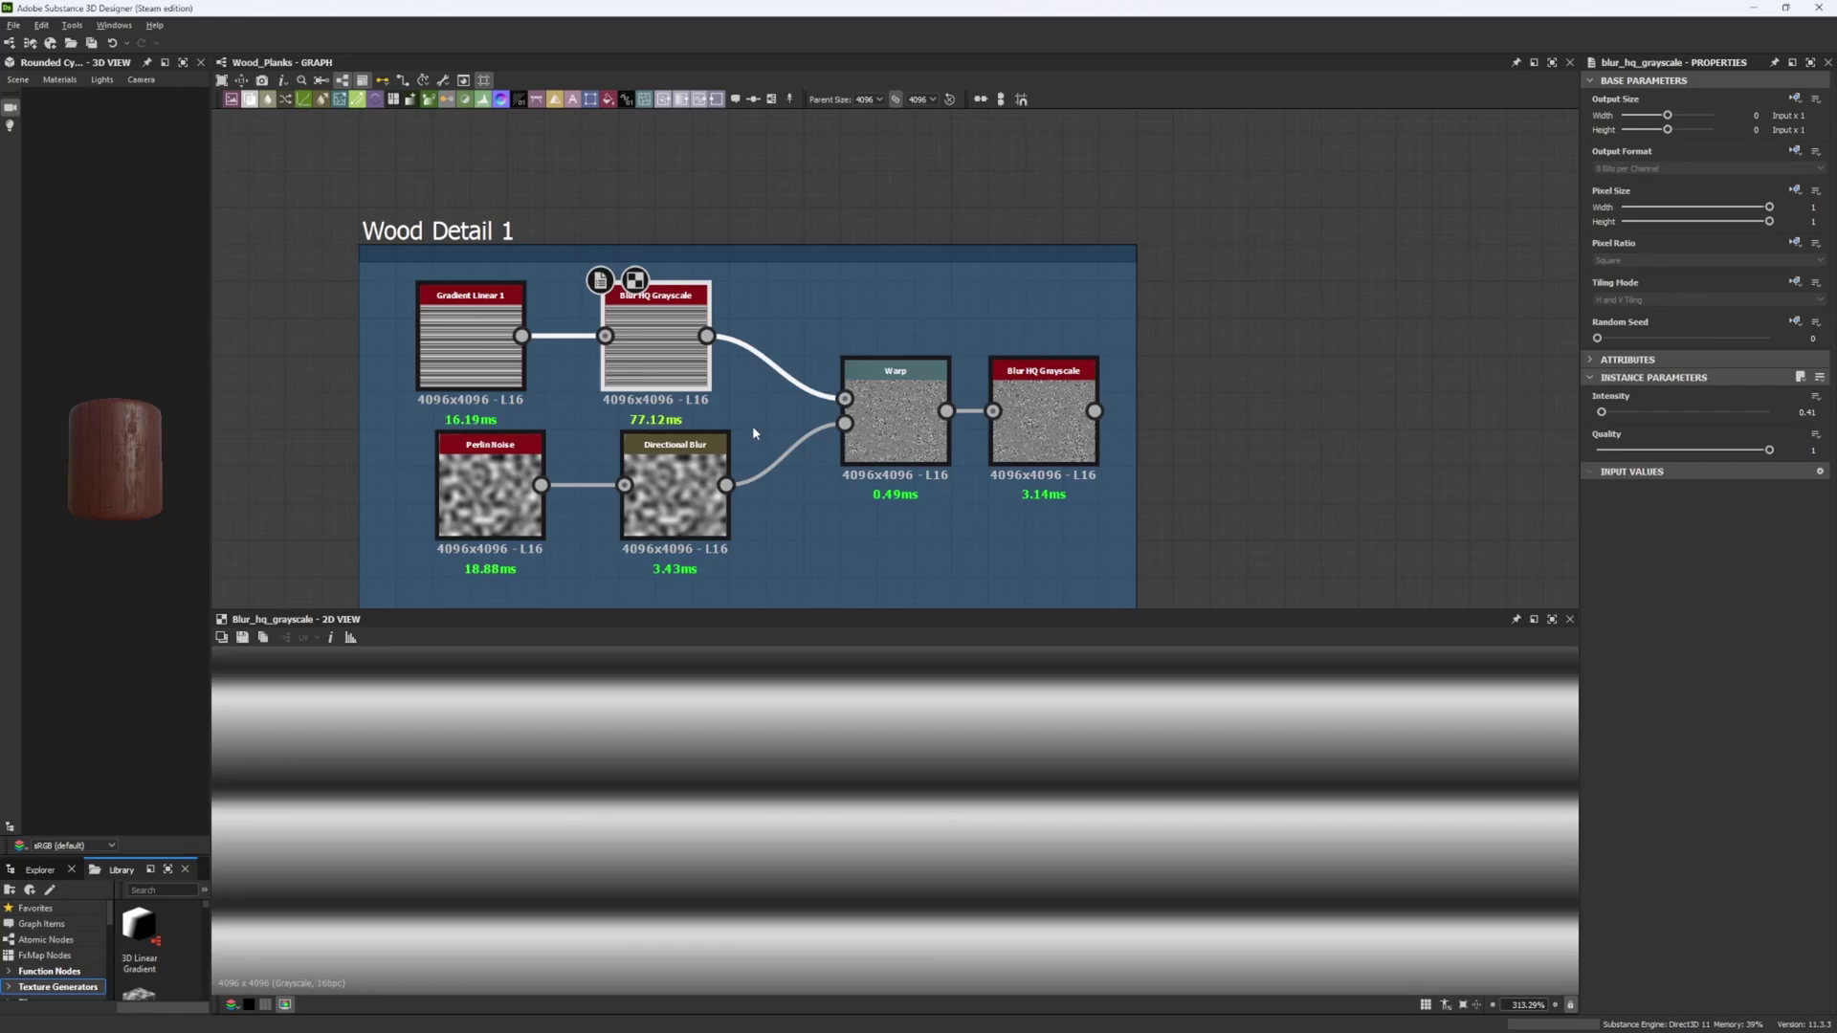
# Step: Compare the Warp node's output with the Perlin Noise that drives it in the 2D view, ending on the Warp
pyautogui.doubleClick(893, 440)
pyautogui.scroll(-9, 871, 691)
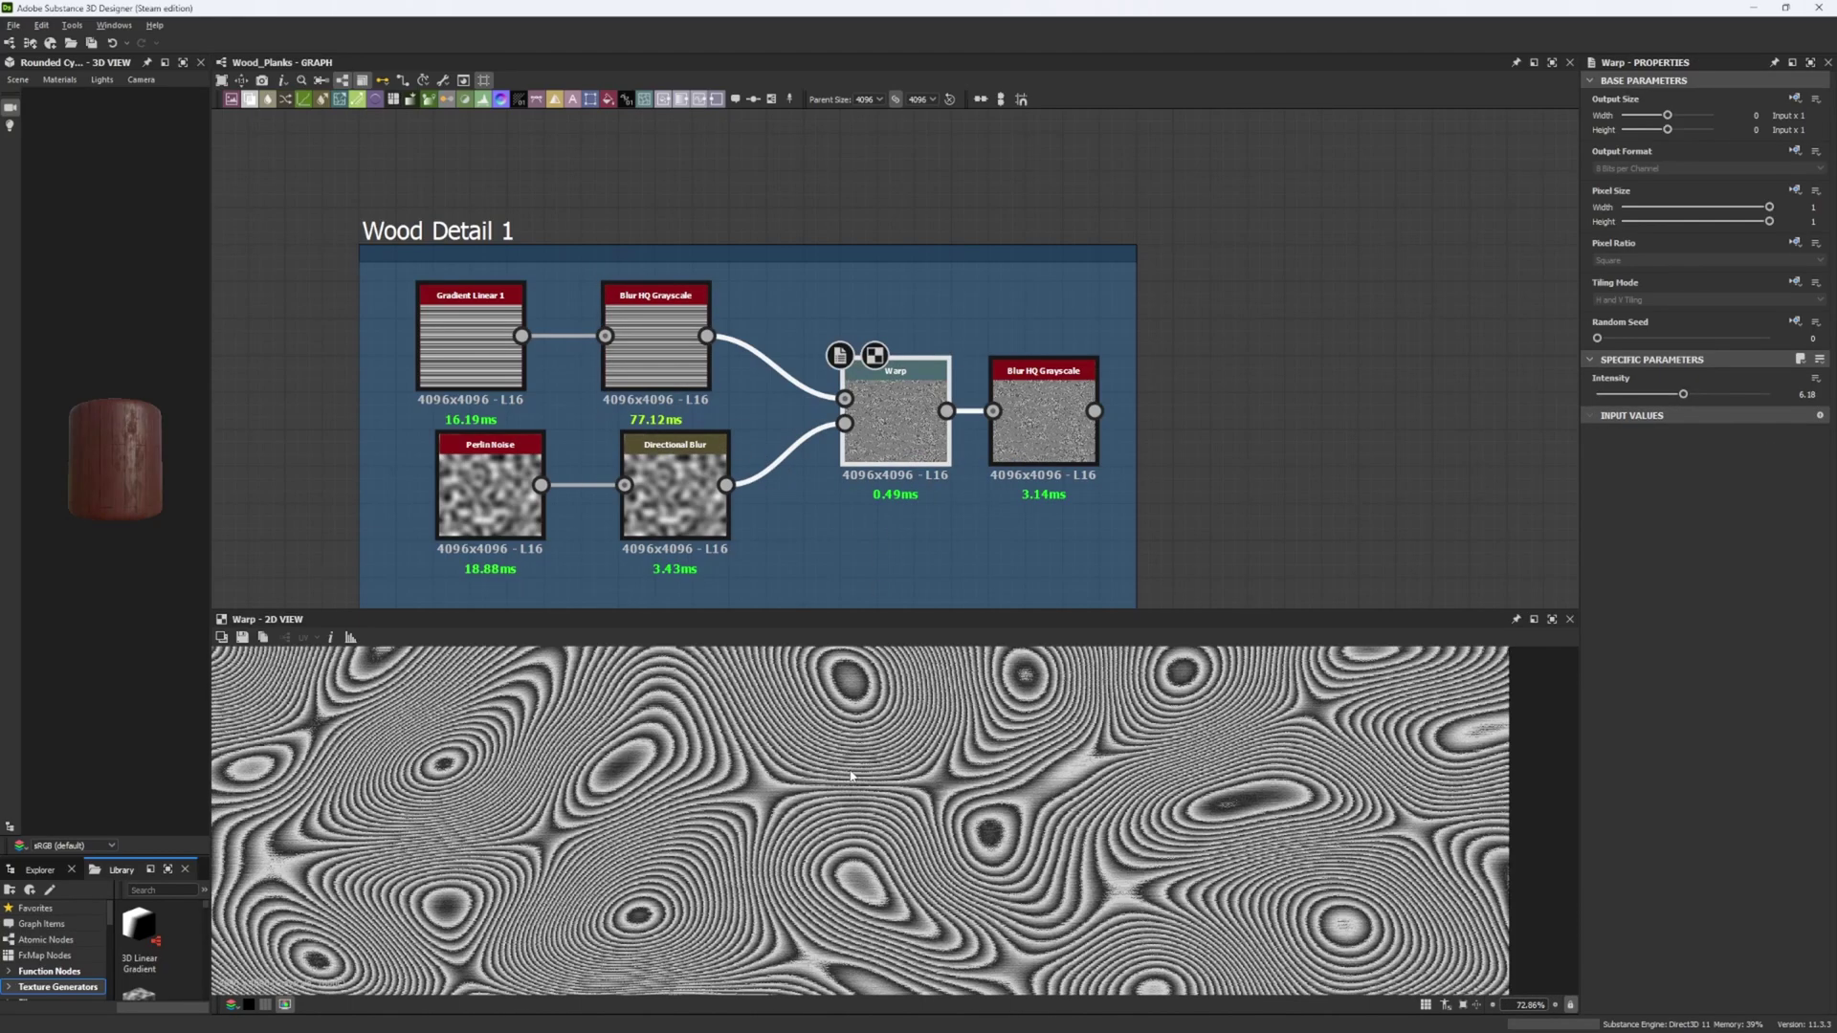
pyautogui.doubleClick(501, 498)
pyautogui.scroll(-5, 606, 785)
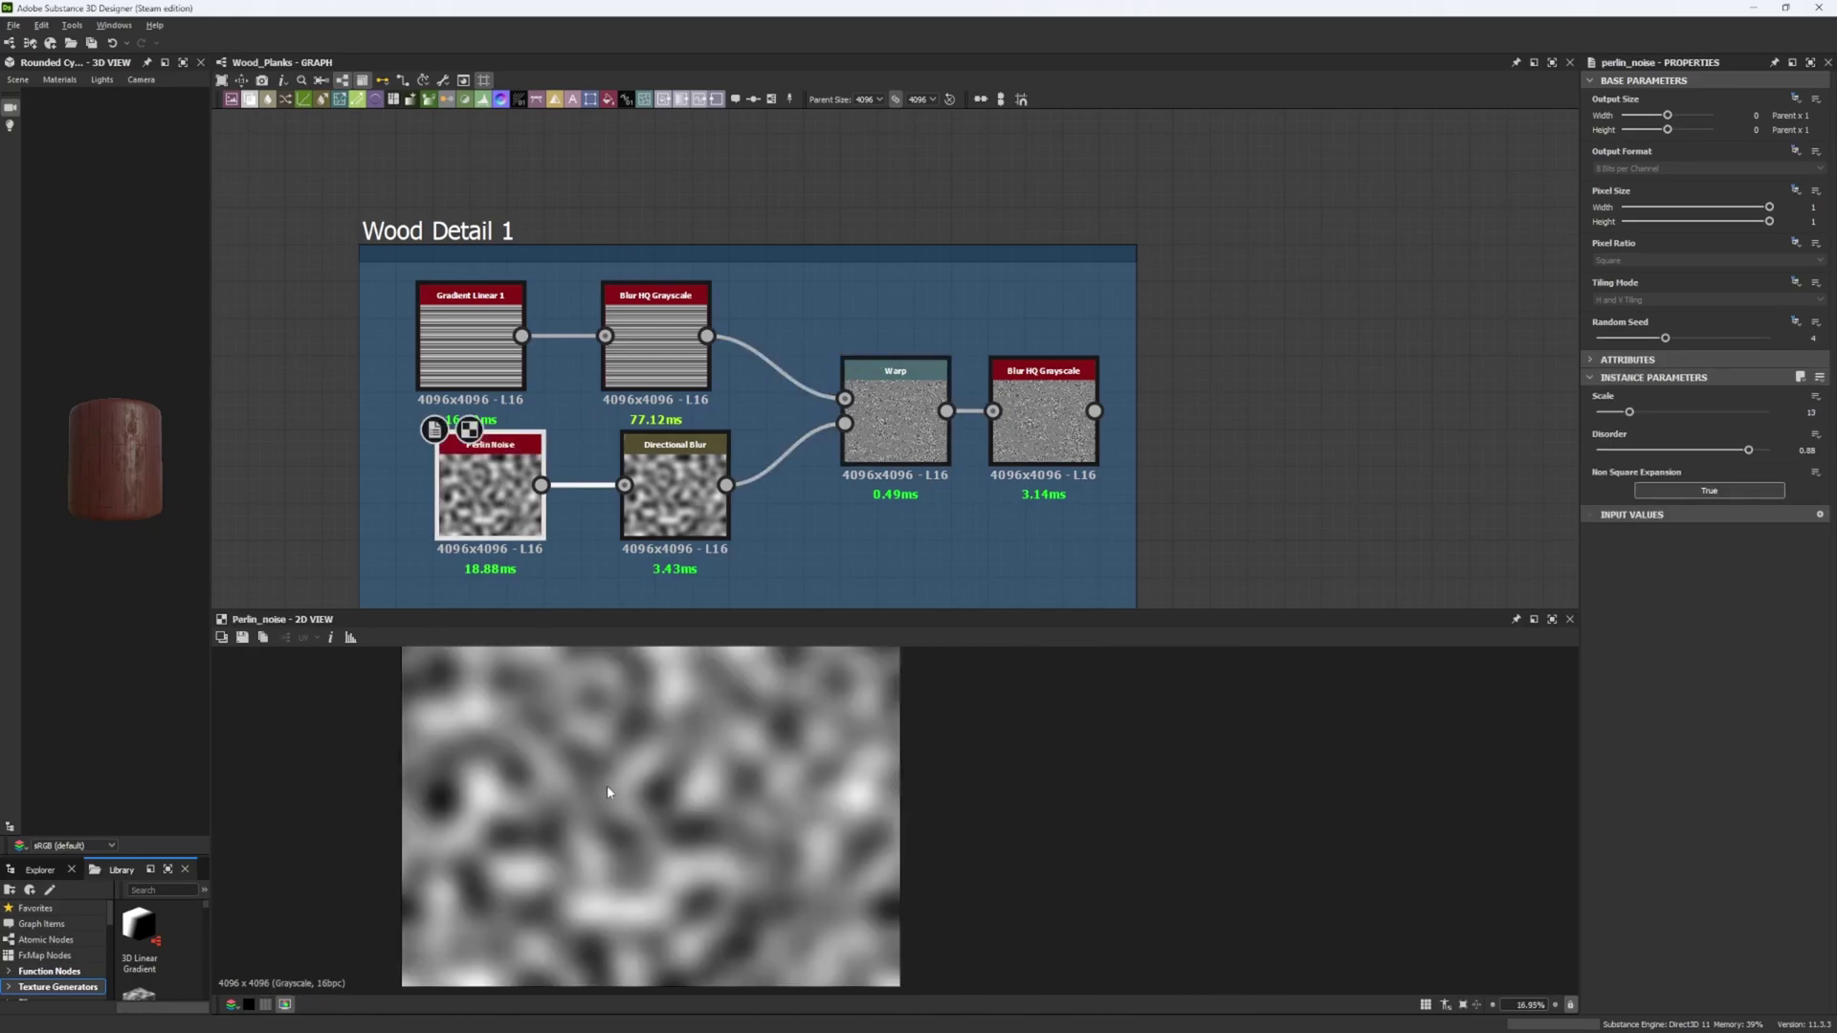
pyautogui.scroll(3, 837, 800)
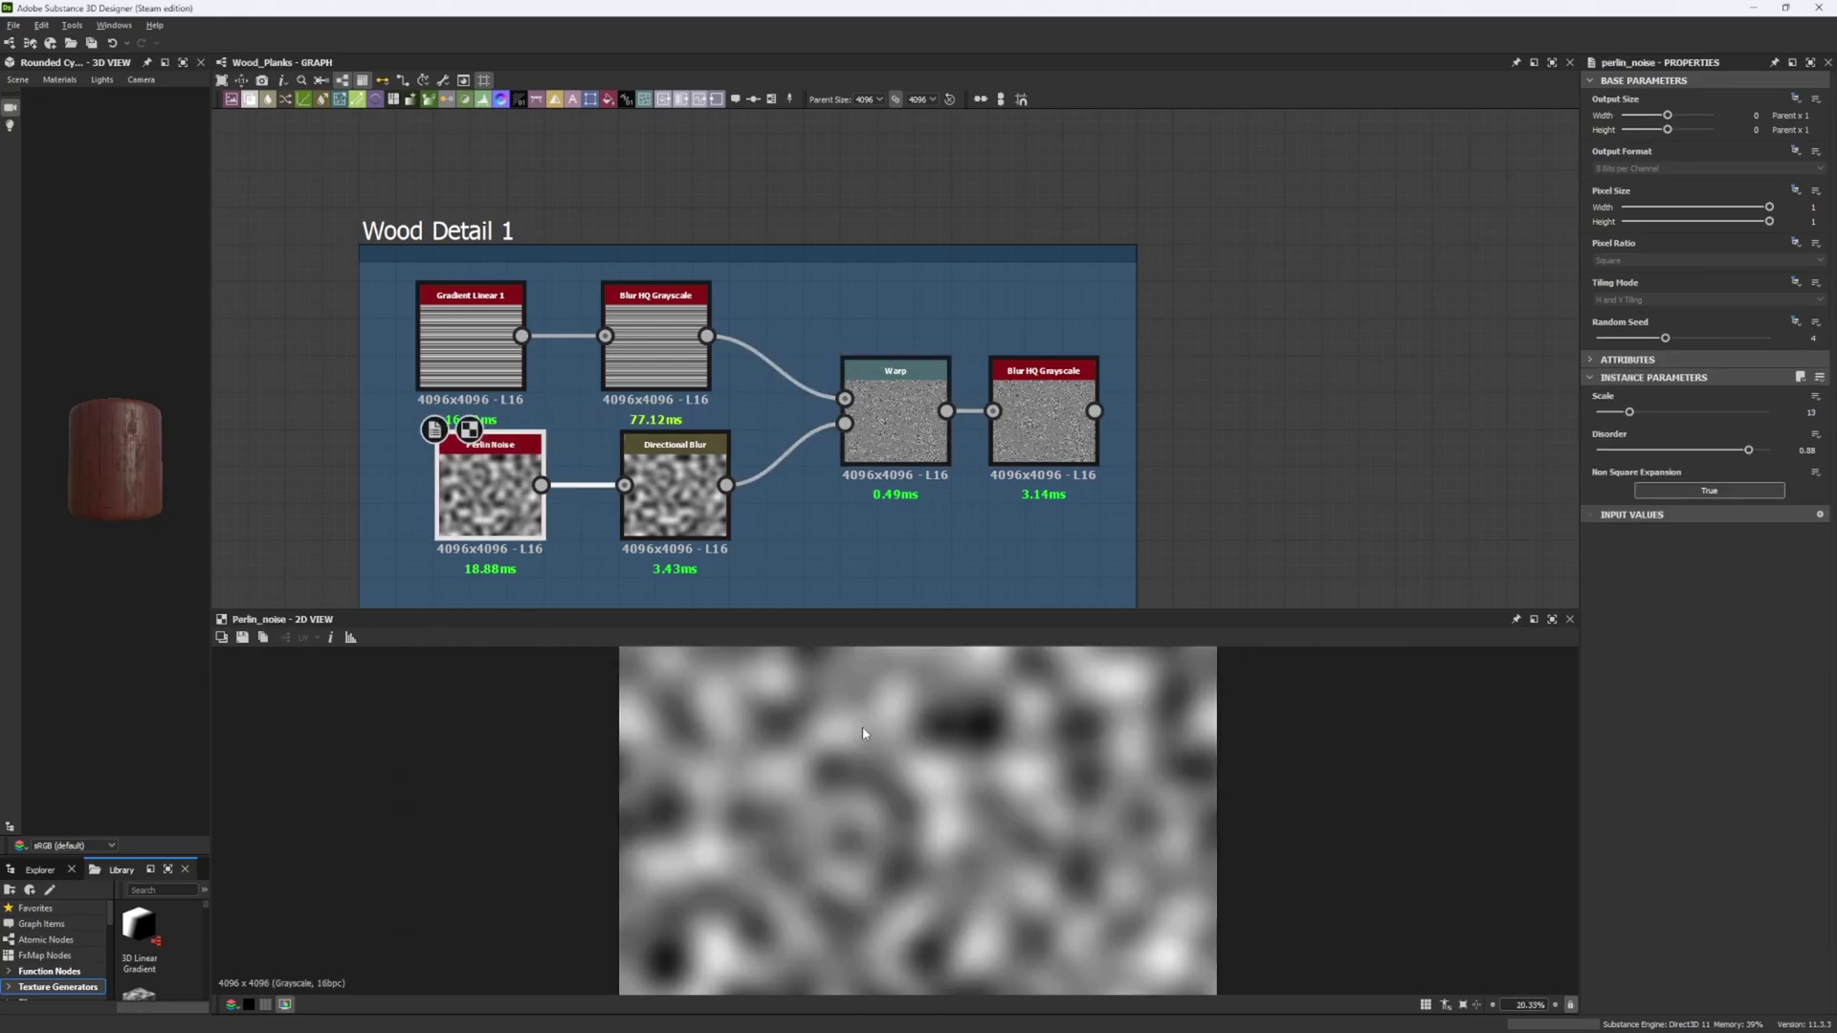
pyautogui.doubleClick(890, 448)
pyautogui.moveTo(731, 595); pyautogui.dragTo(731, 534, button='middle')
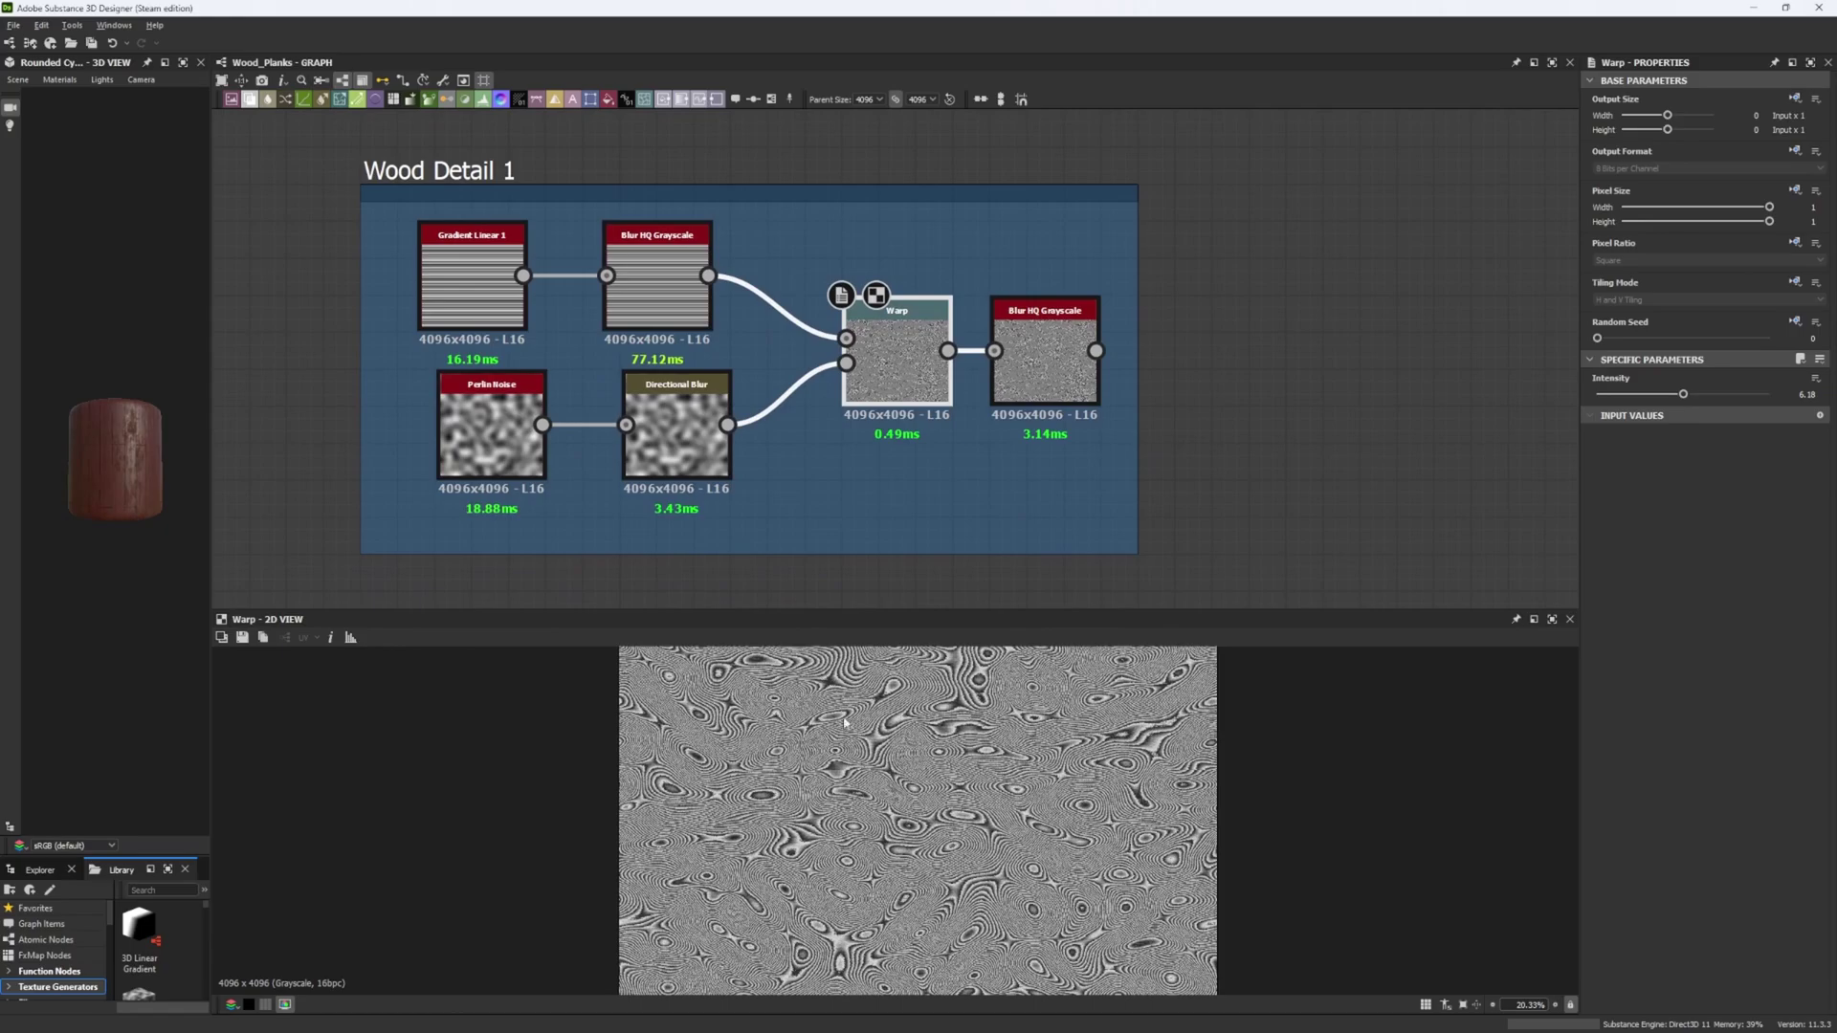
# Step: Compare the Warp node's output, close up in the 2D view, with the Gradient Linear 1 stripes it distorts
pyautogui.scroll(5, 759, 838)
pyautogui.scroll(3, 758, 839)
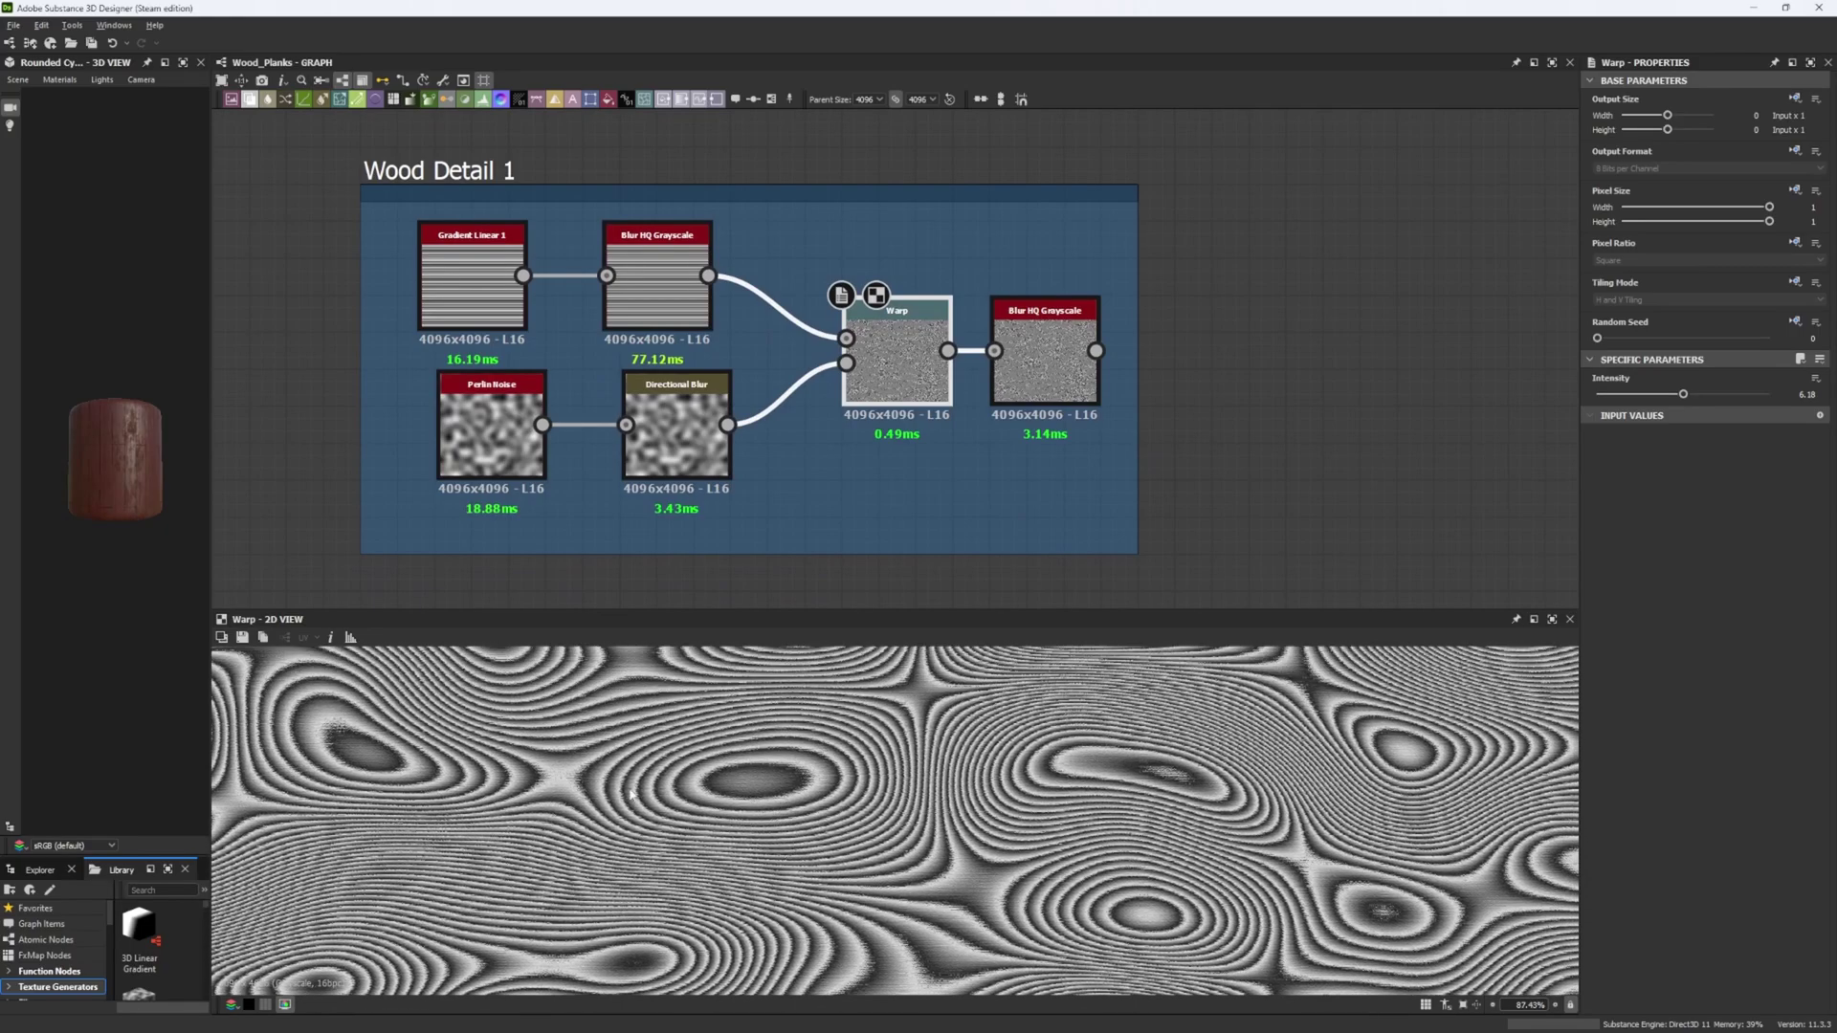
pyautogui.scroll(2, 756, 775)
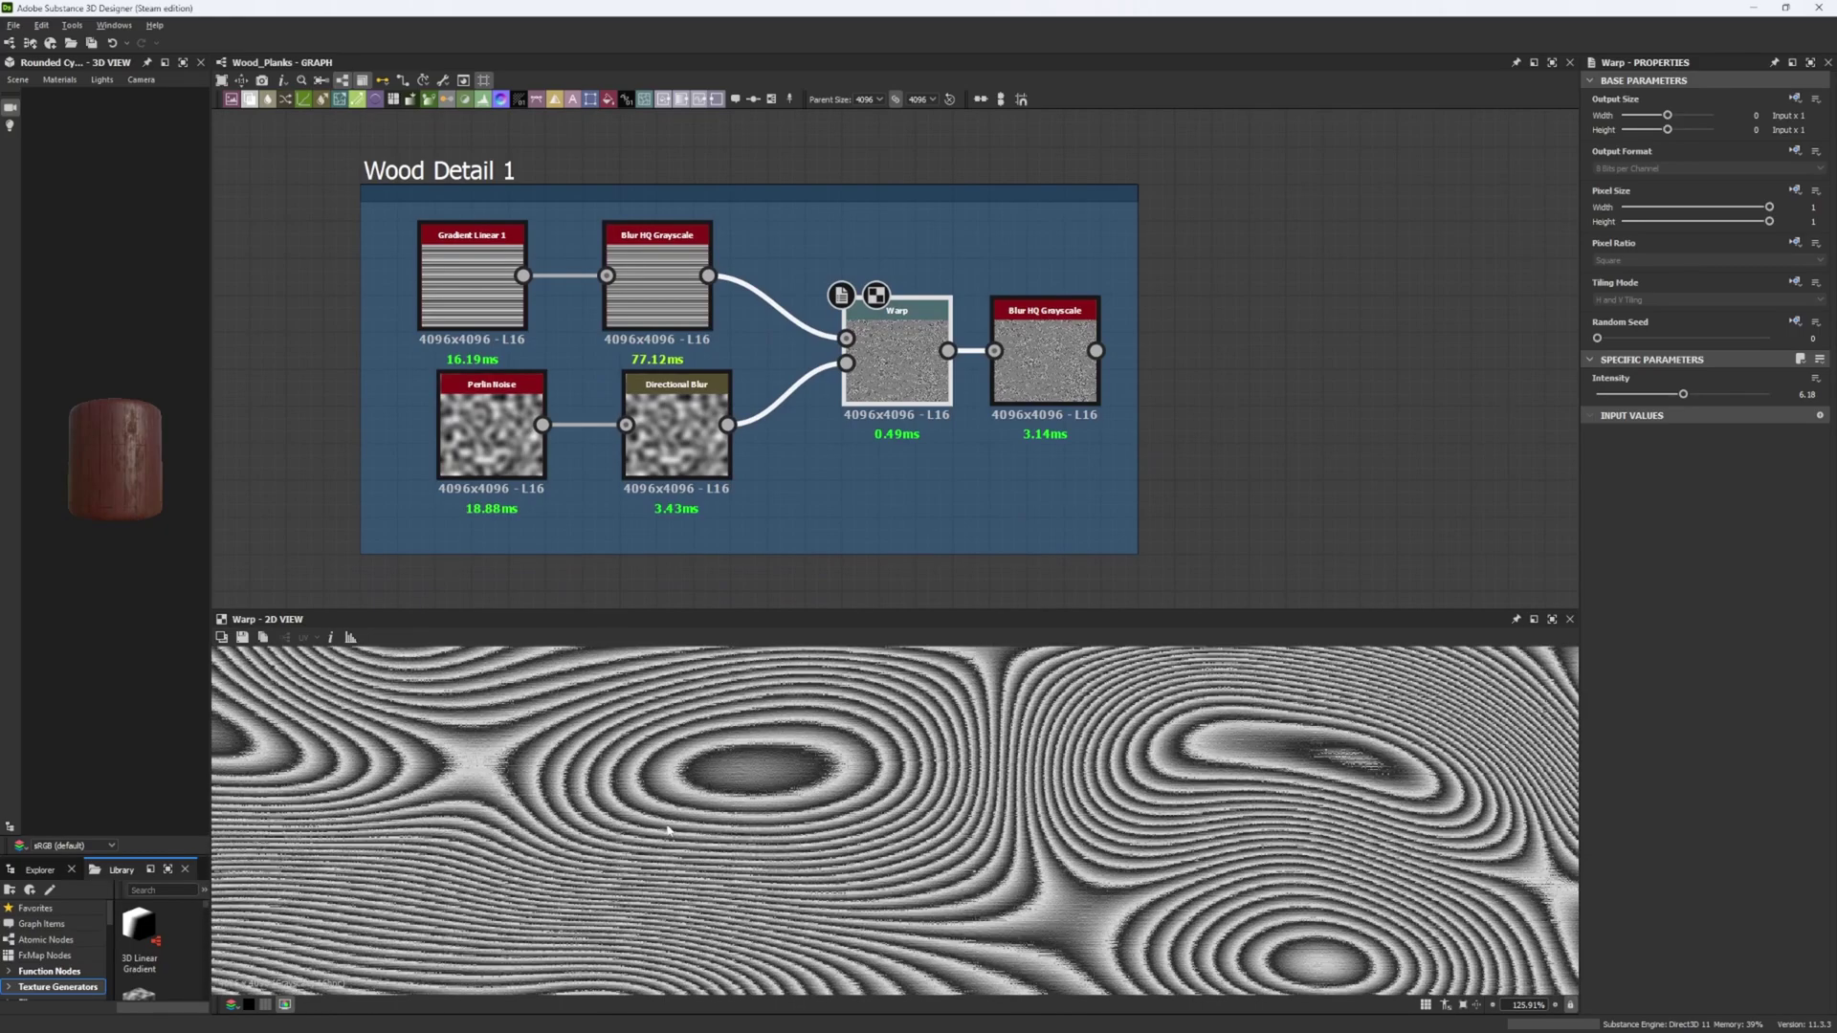
pyautogui.moveTo(668, 829); pyautogui.dragTo(619, 726, button='middle')
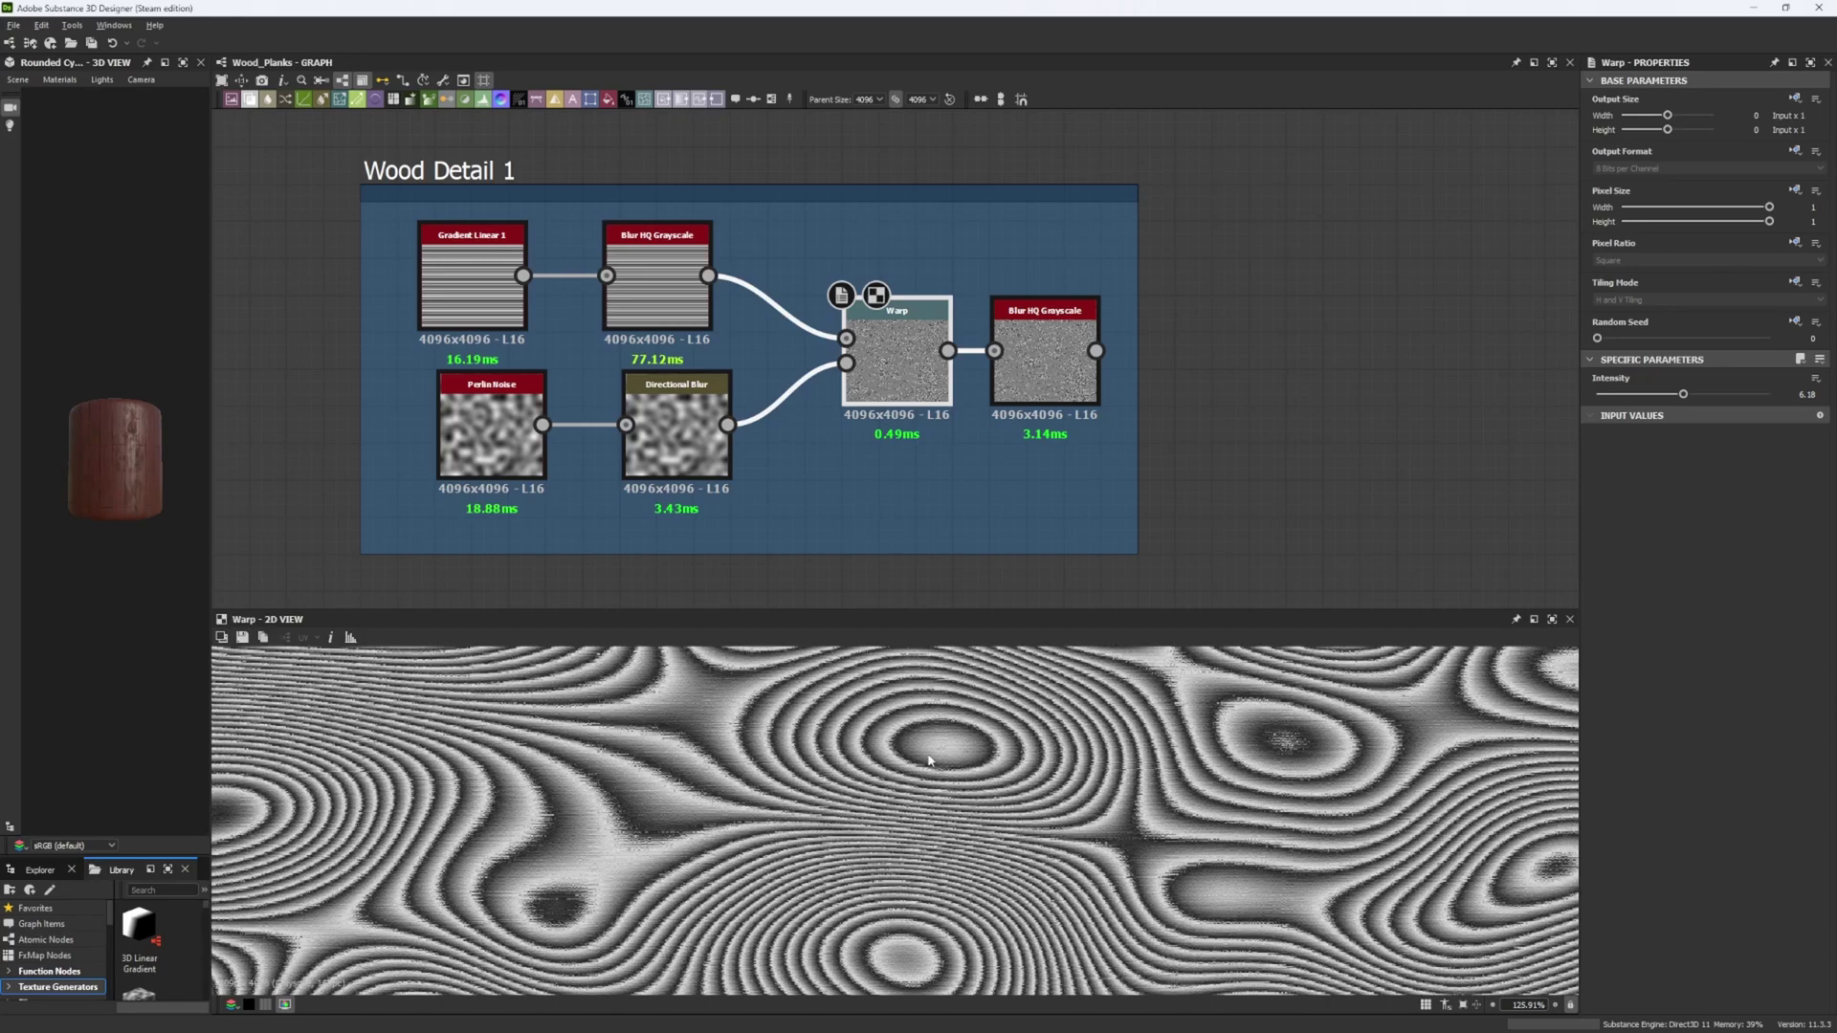
pyautogui.moveTo(683, 431); pyautogui.dragTo(632, 452, button='middle')
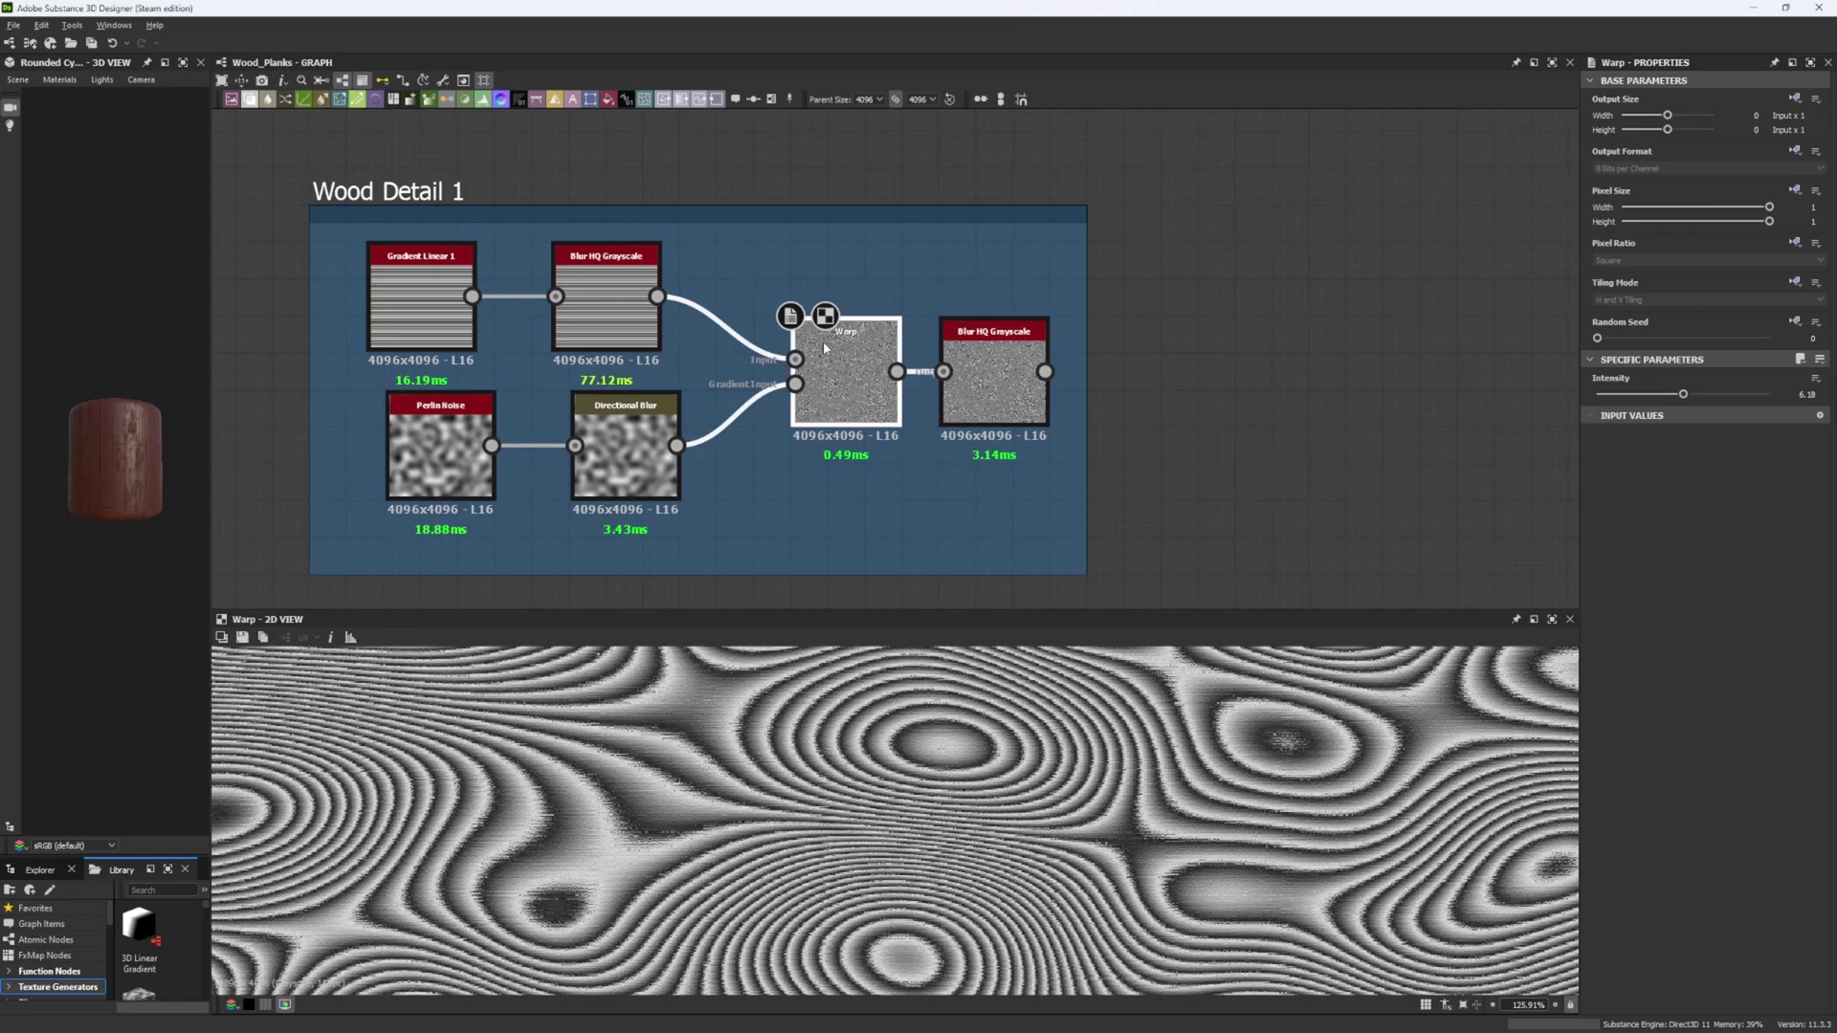
pyautogui.doubleClick(399, 321)
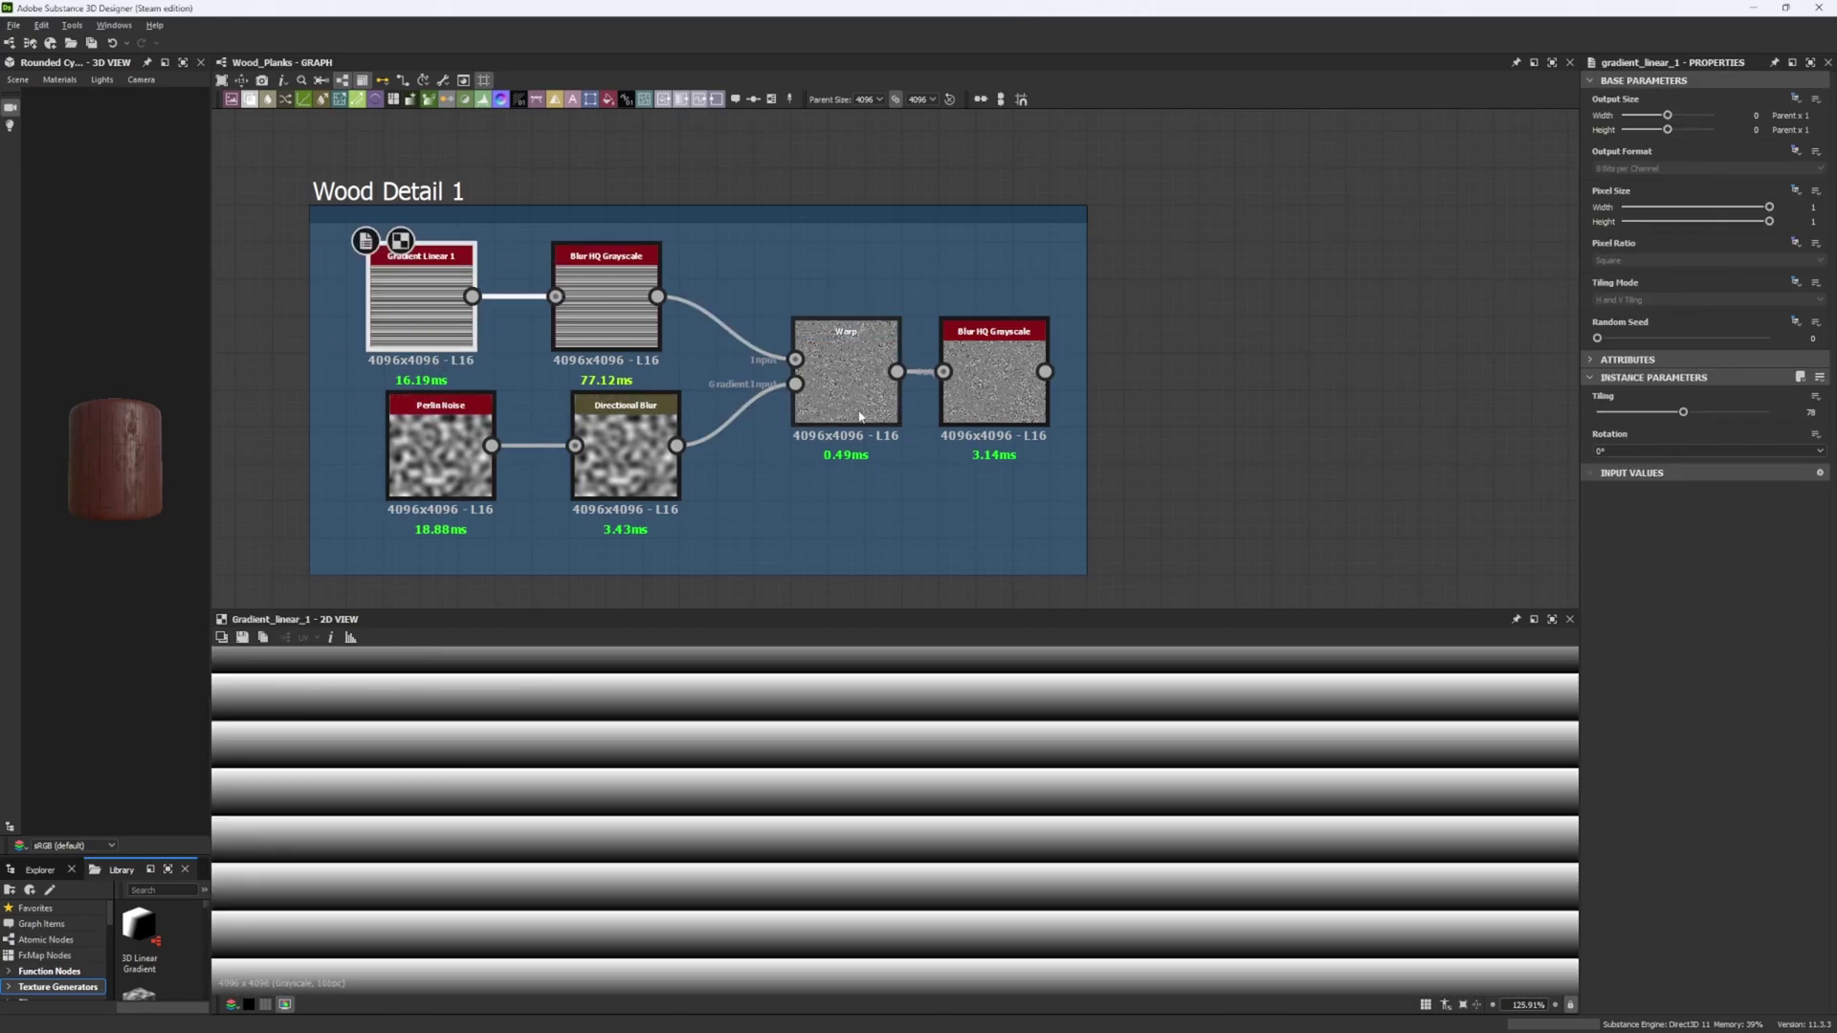
pyautogui.doubleClick(860, 416)
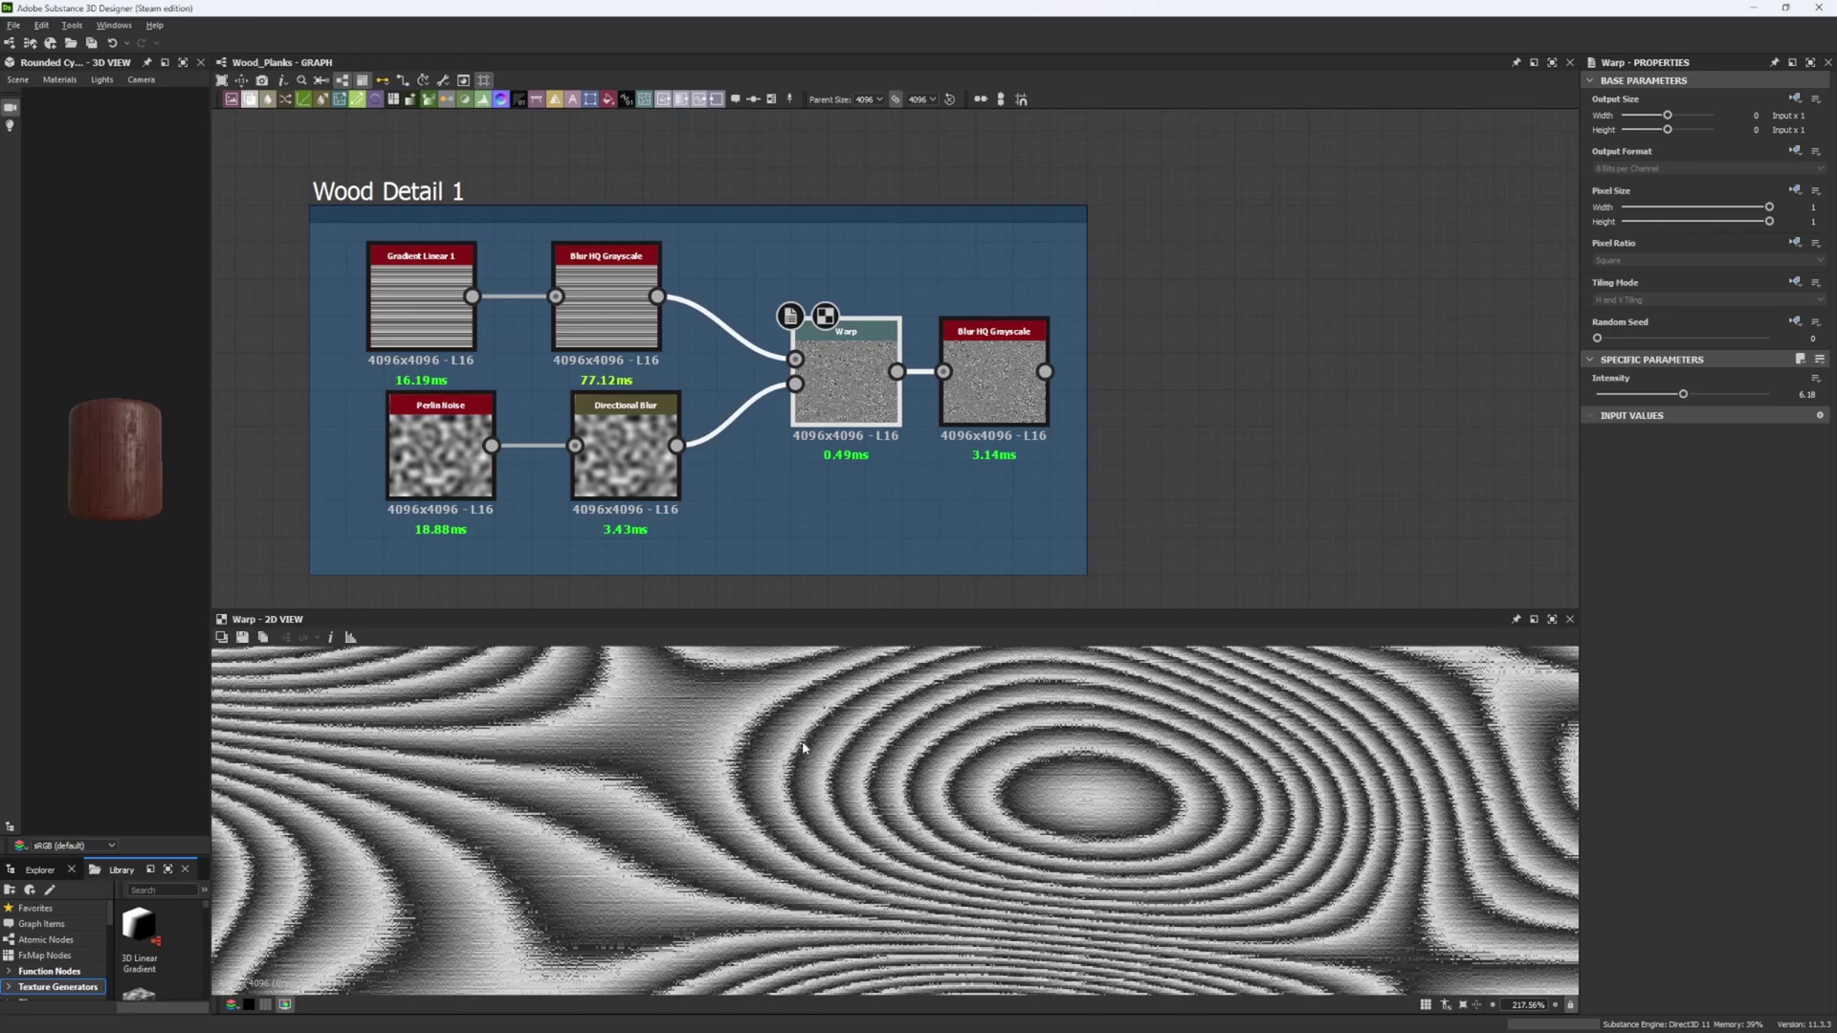
# Step: Inspect the full Perlin Noise output in the 2D view and return to the Warp node
pyautogui.moveTo(466, 466); pyautogui.dragTo(500, 446, button='middle')
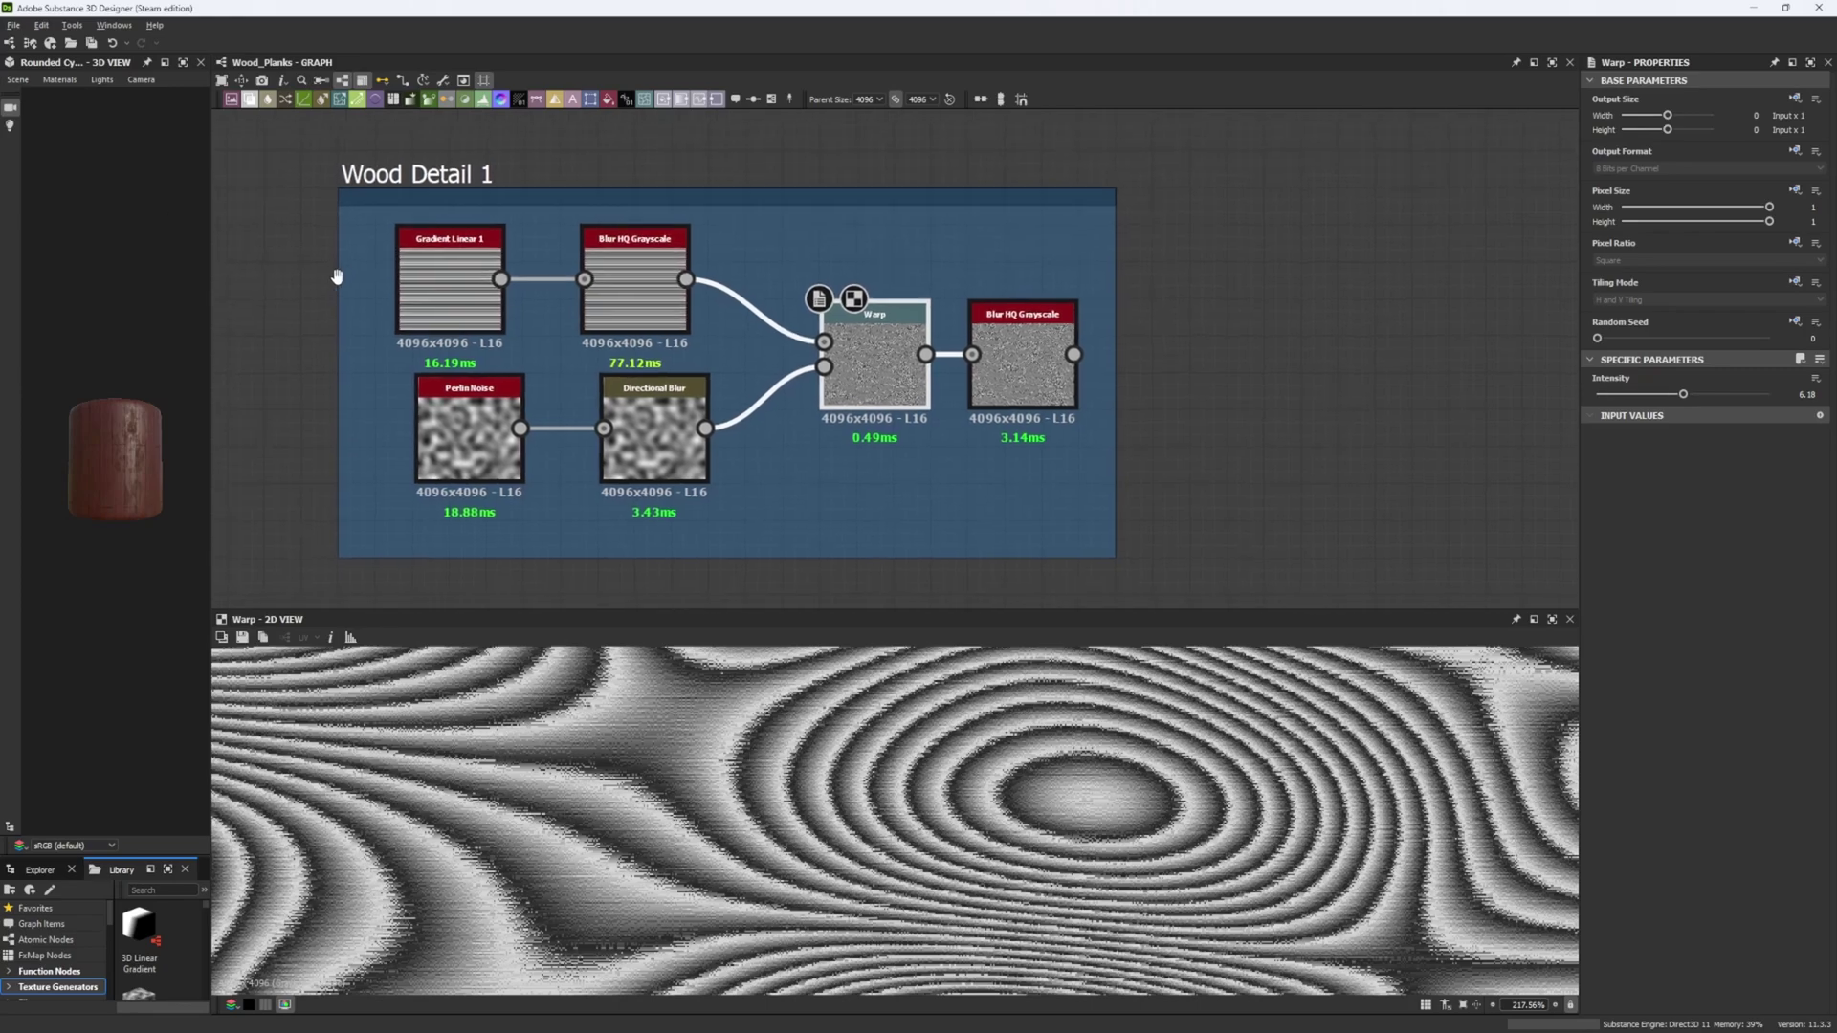
pyautogui.doubleClick(498, 446)
pyautogui.scroll(-10, 767, 777)
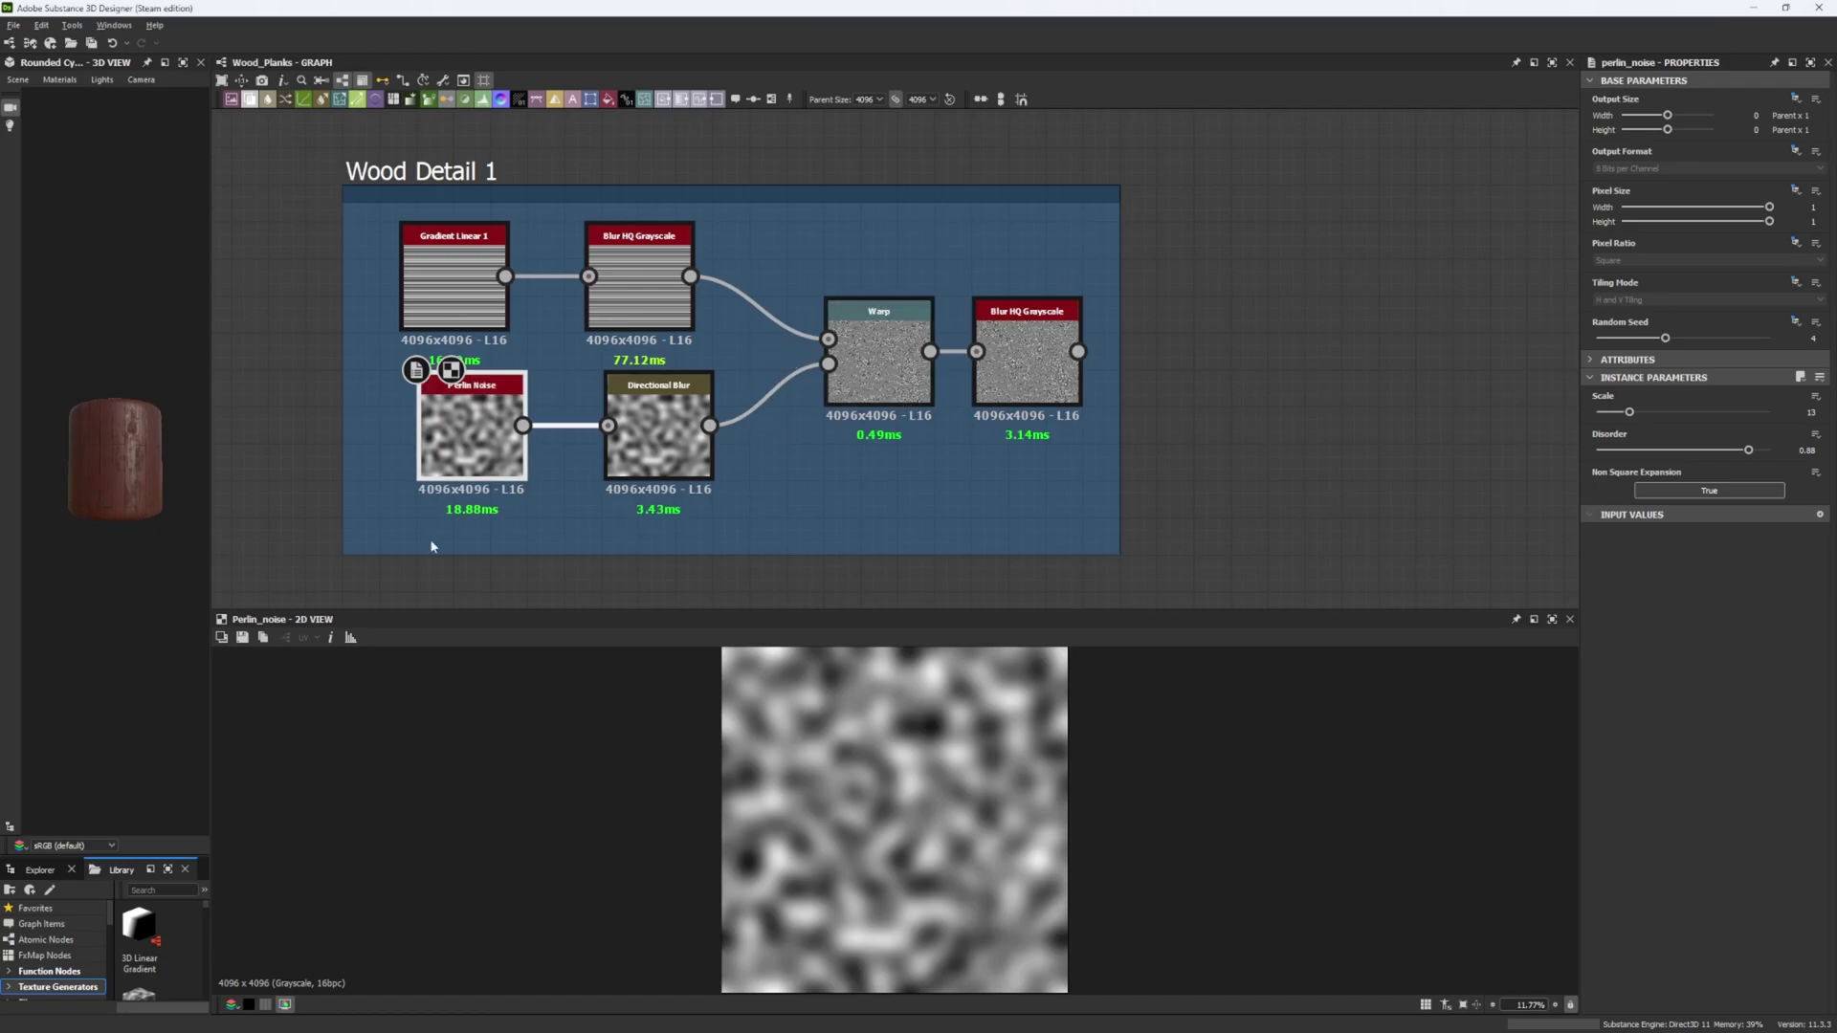
pyautogui.scroll(1, 808, 694)
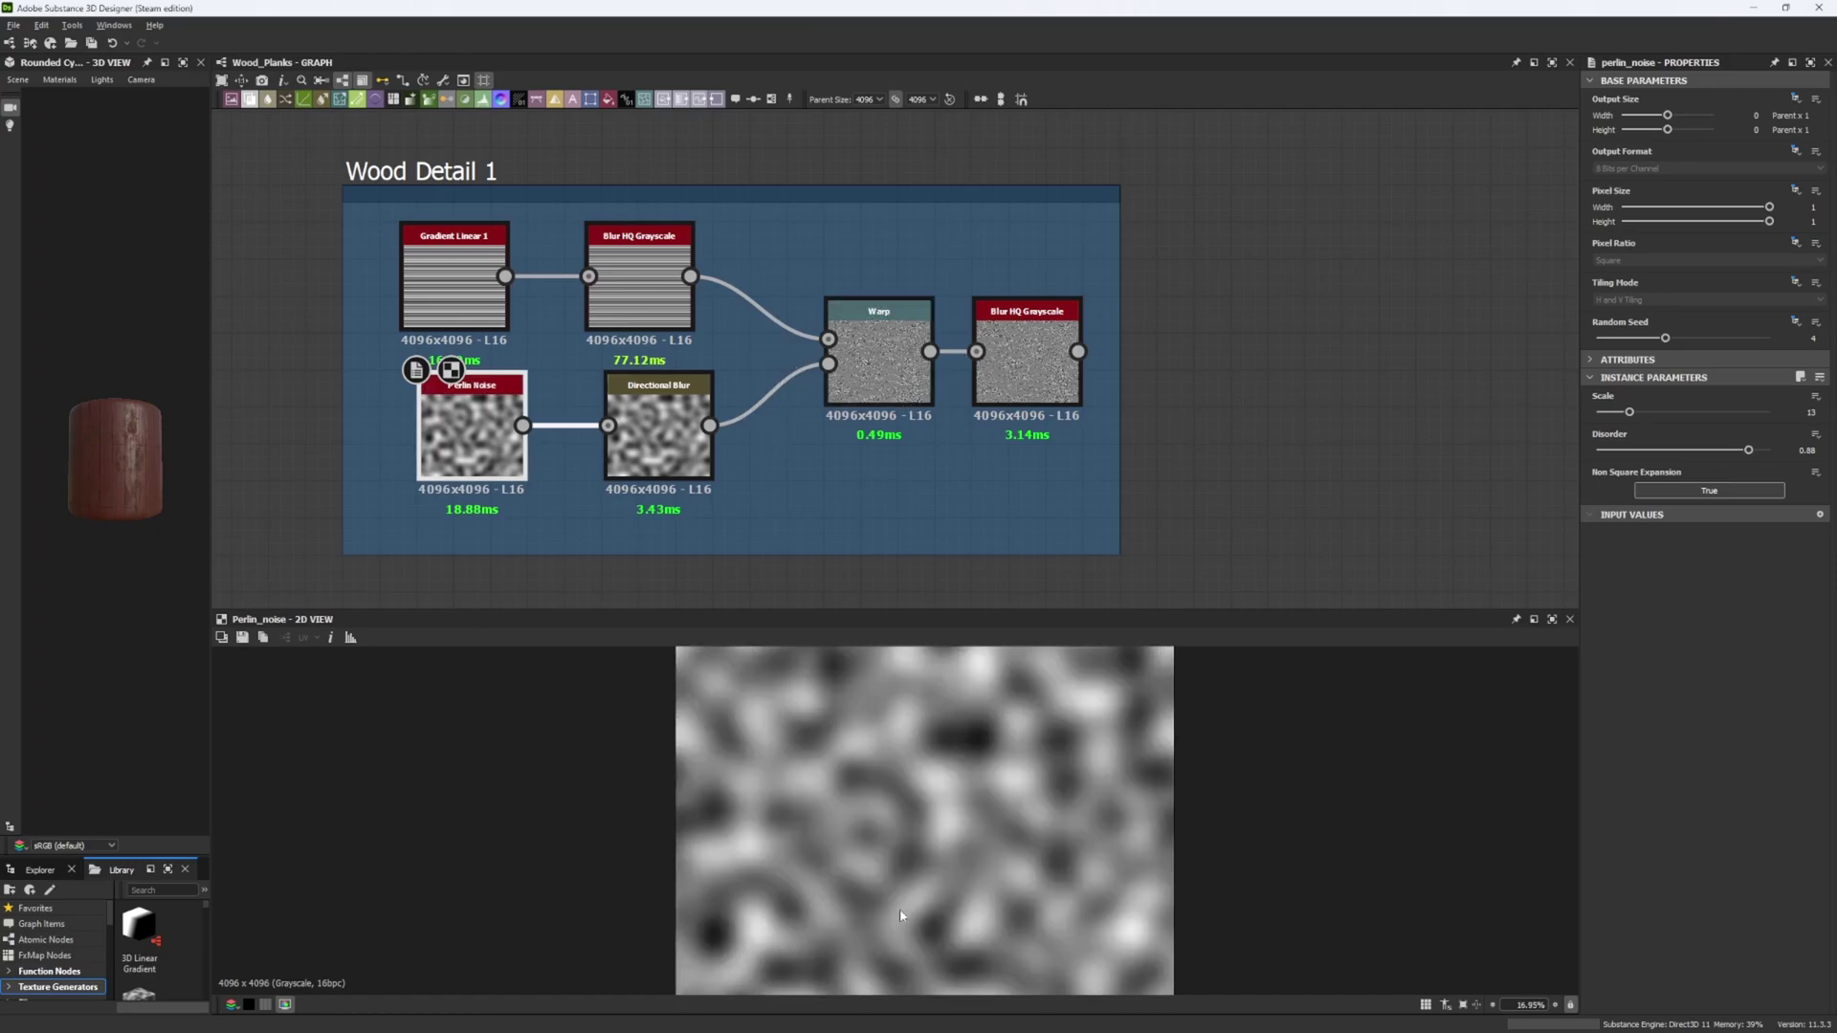
pyautogui.scroll(-1, 905, 914)
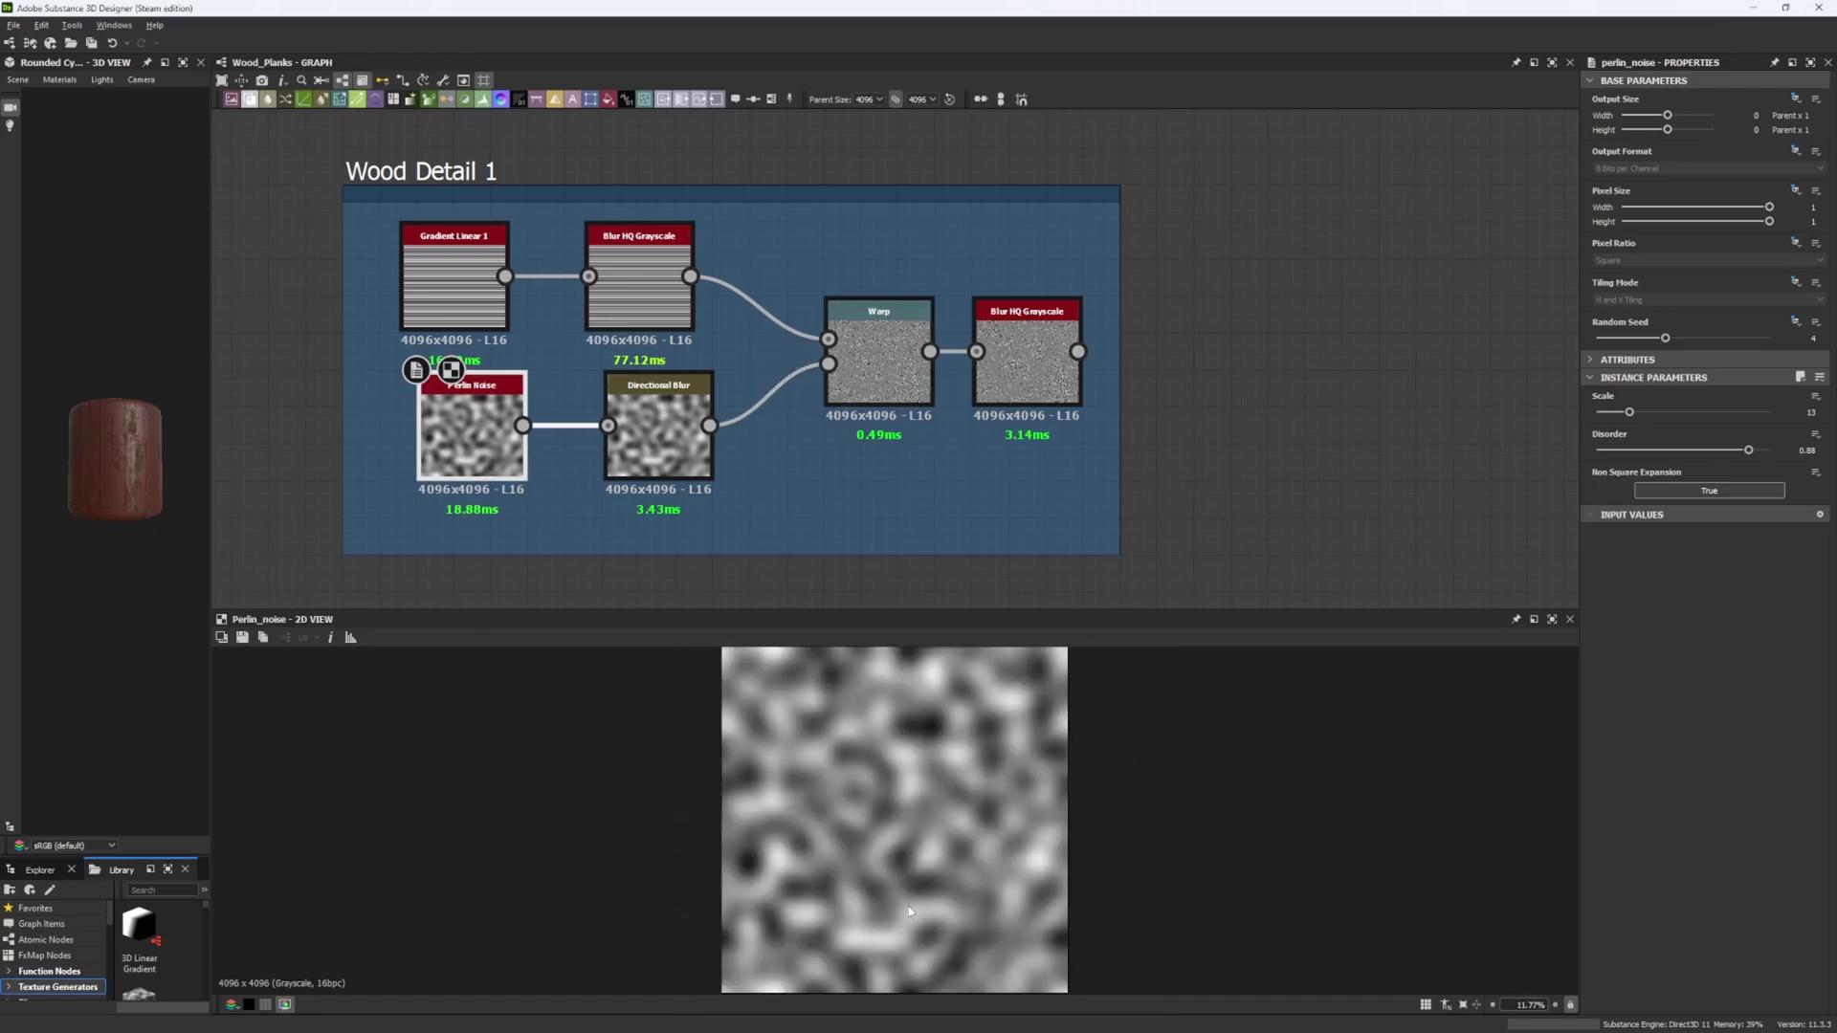
pyautogui.click(871, 381)
# Step: Examine the ring patterns across the Warp node's output, both close up and as a whole image
pyautogui.scroll(4, 811, 794)
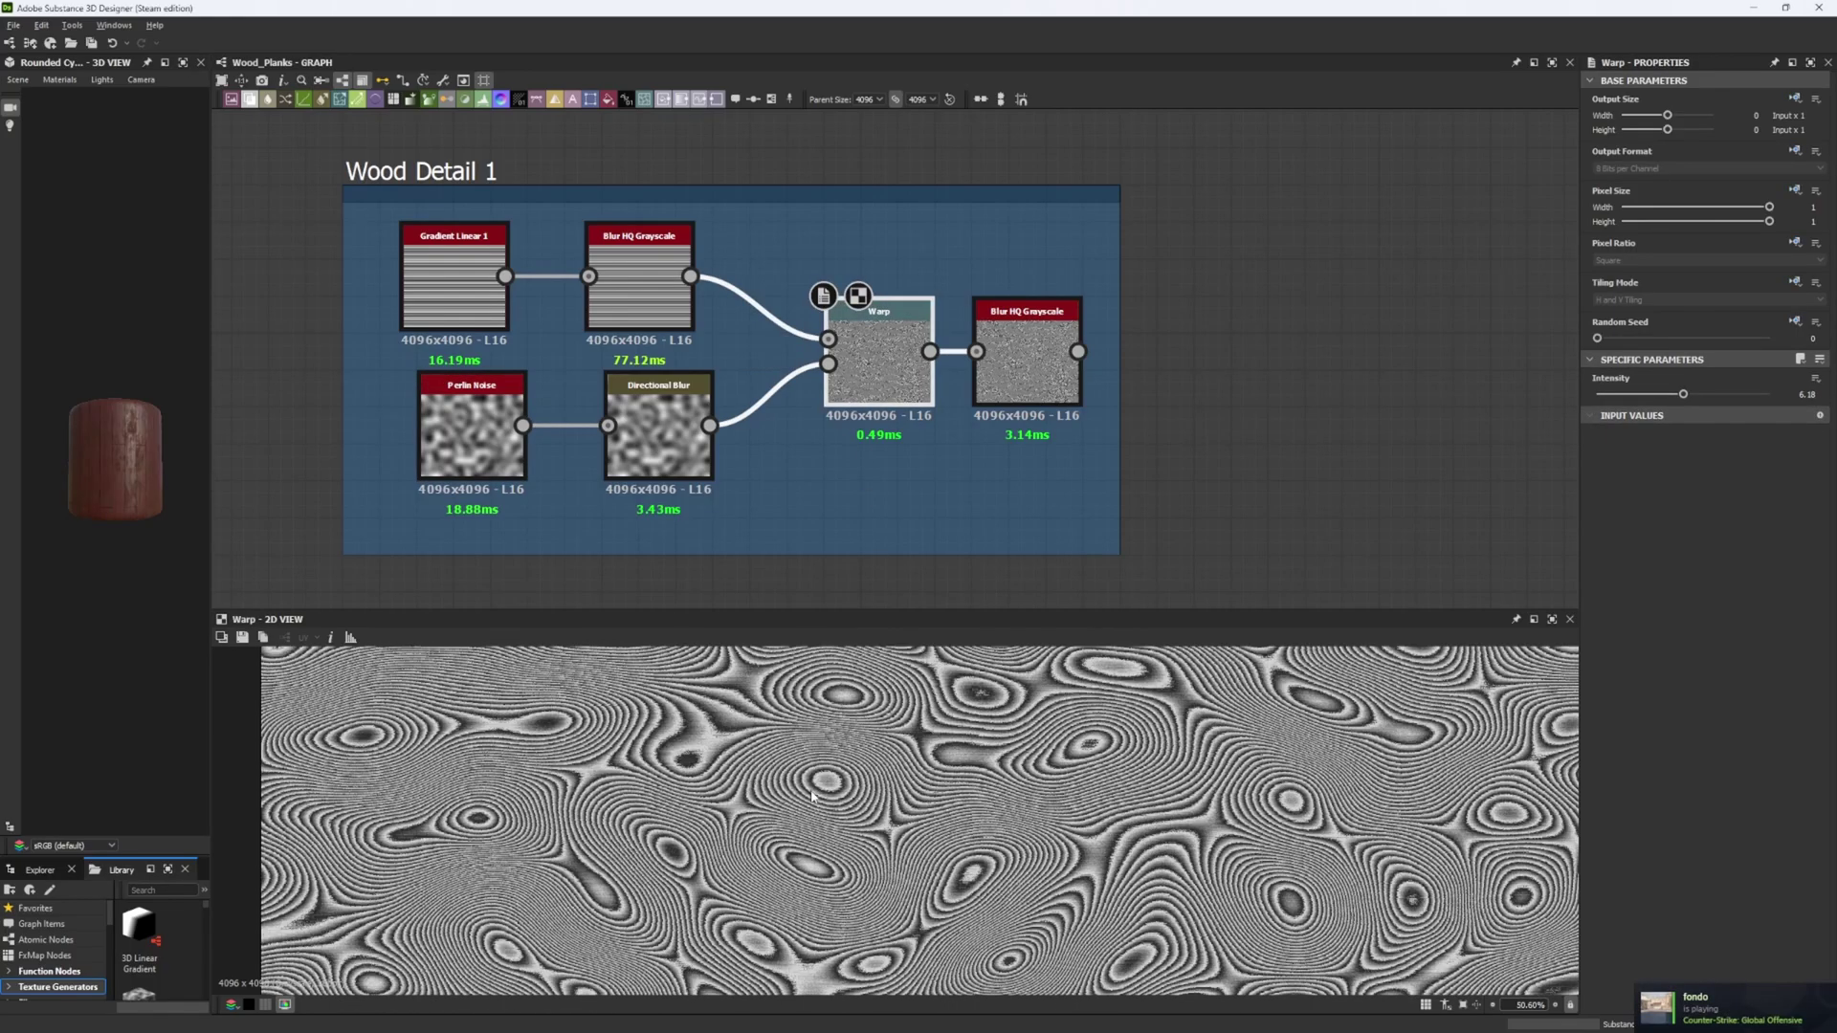
pyautogui.moveTo(517, 758); pyautogui.dragTo(584, 744, button='middle')
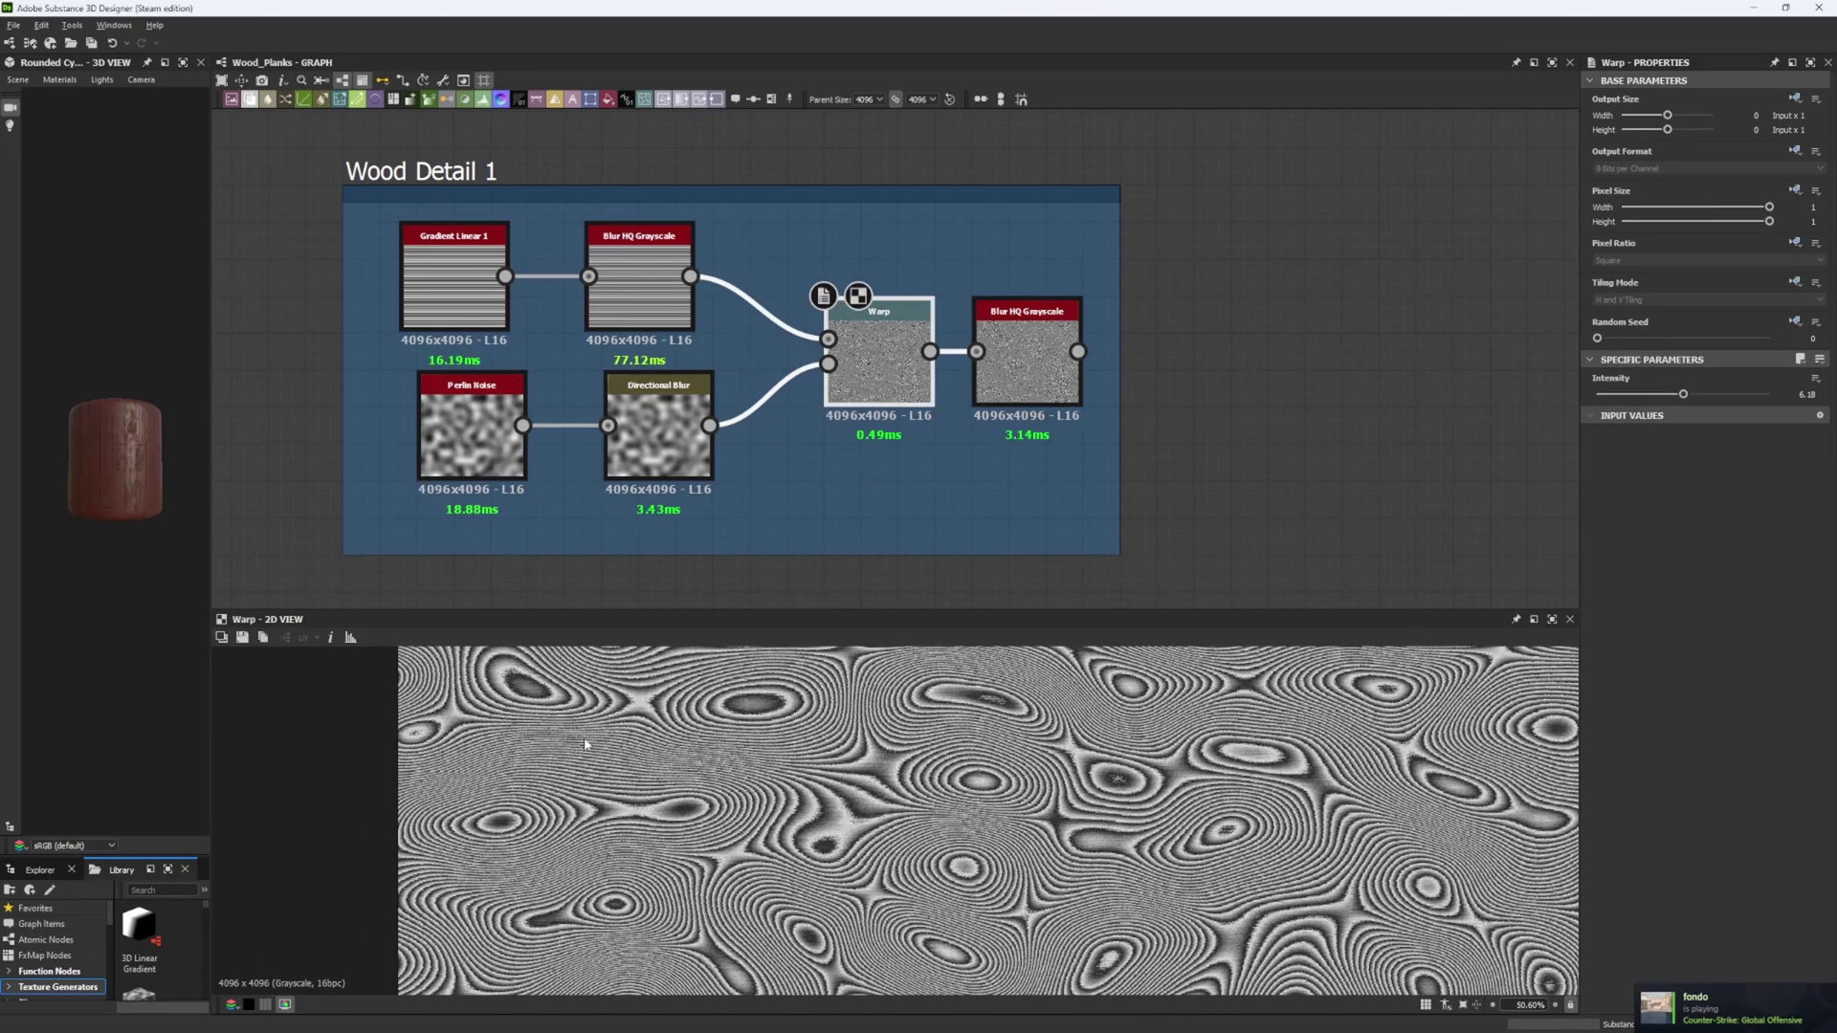
pyautogui.moveTo(846, 841); pyautogui.dragTo(797, 808, button='middle')
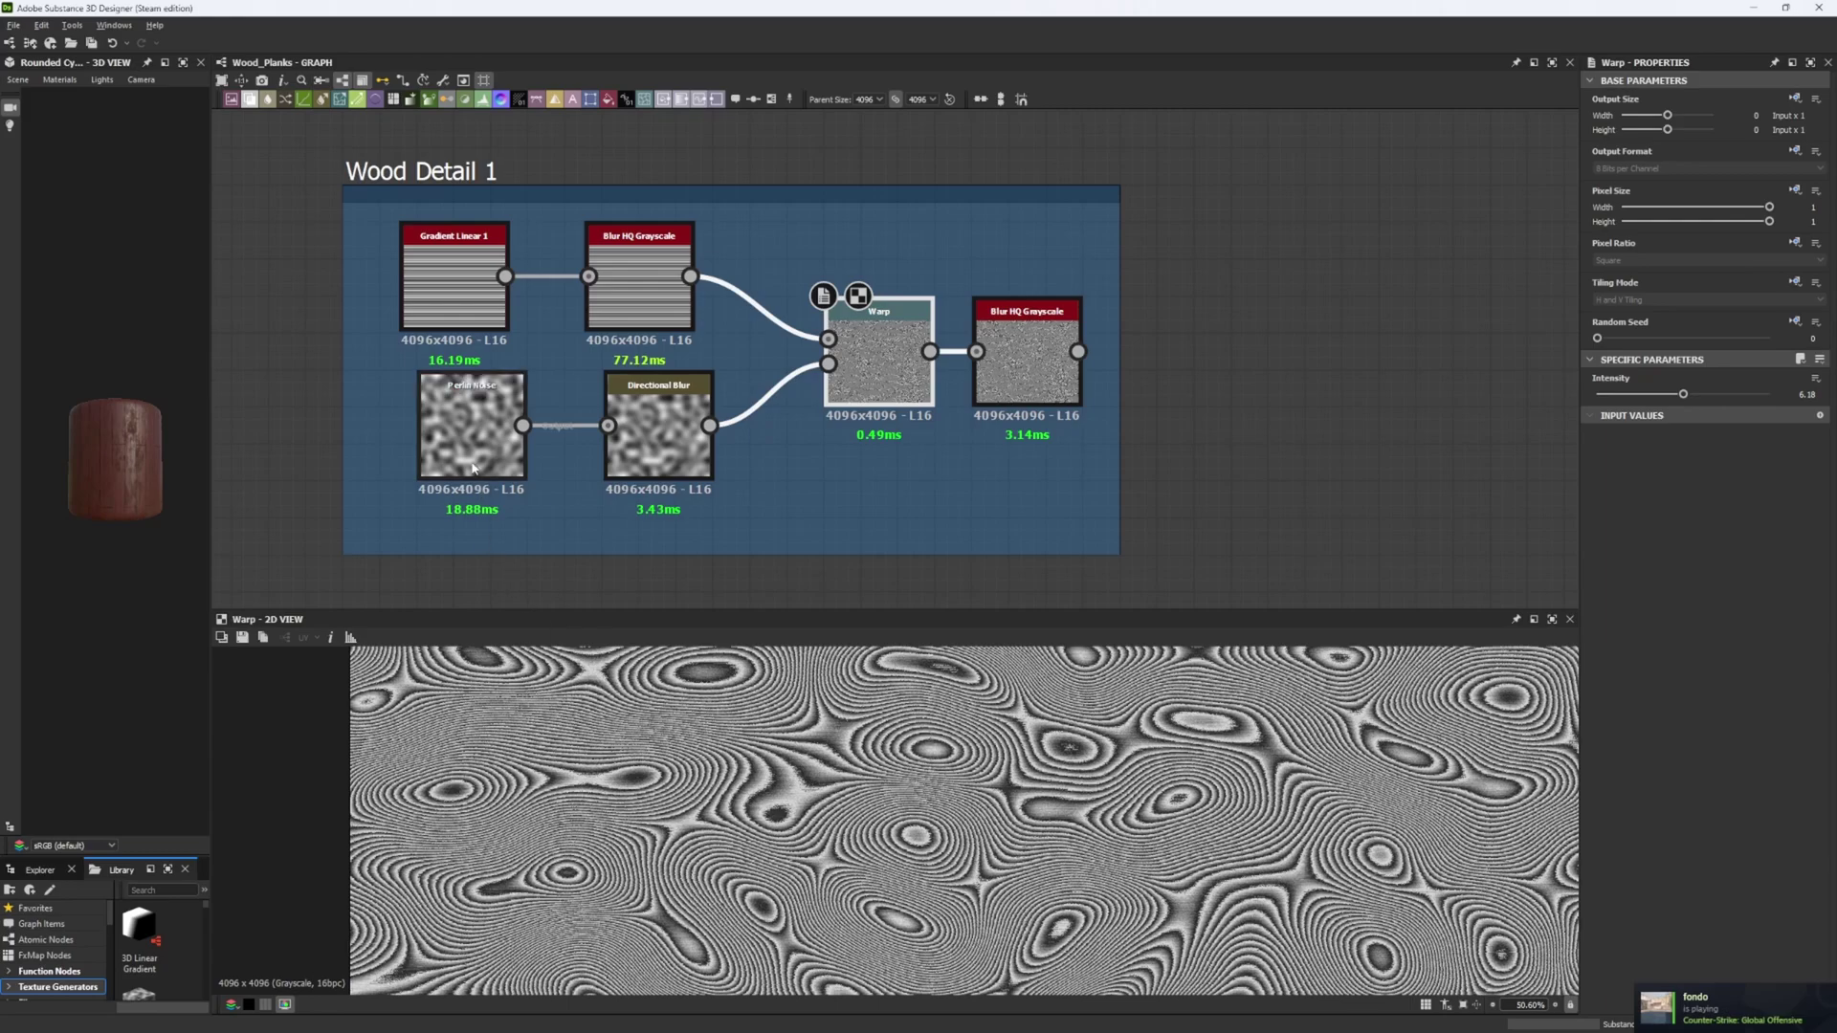
pyautogui.scroll(-5, 607, 775)
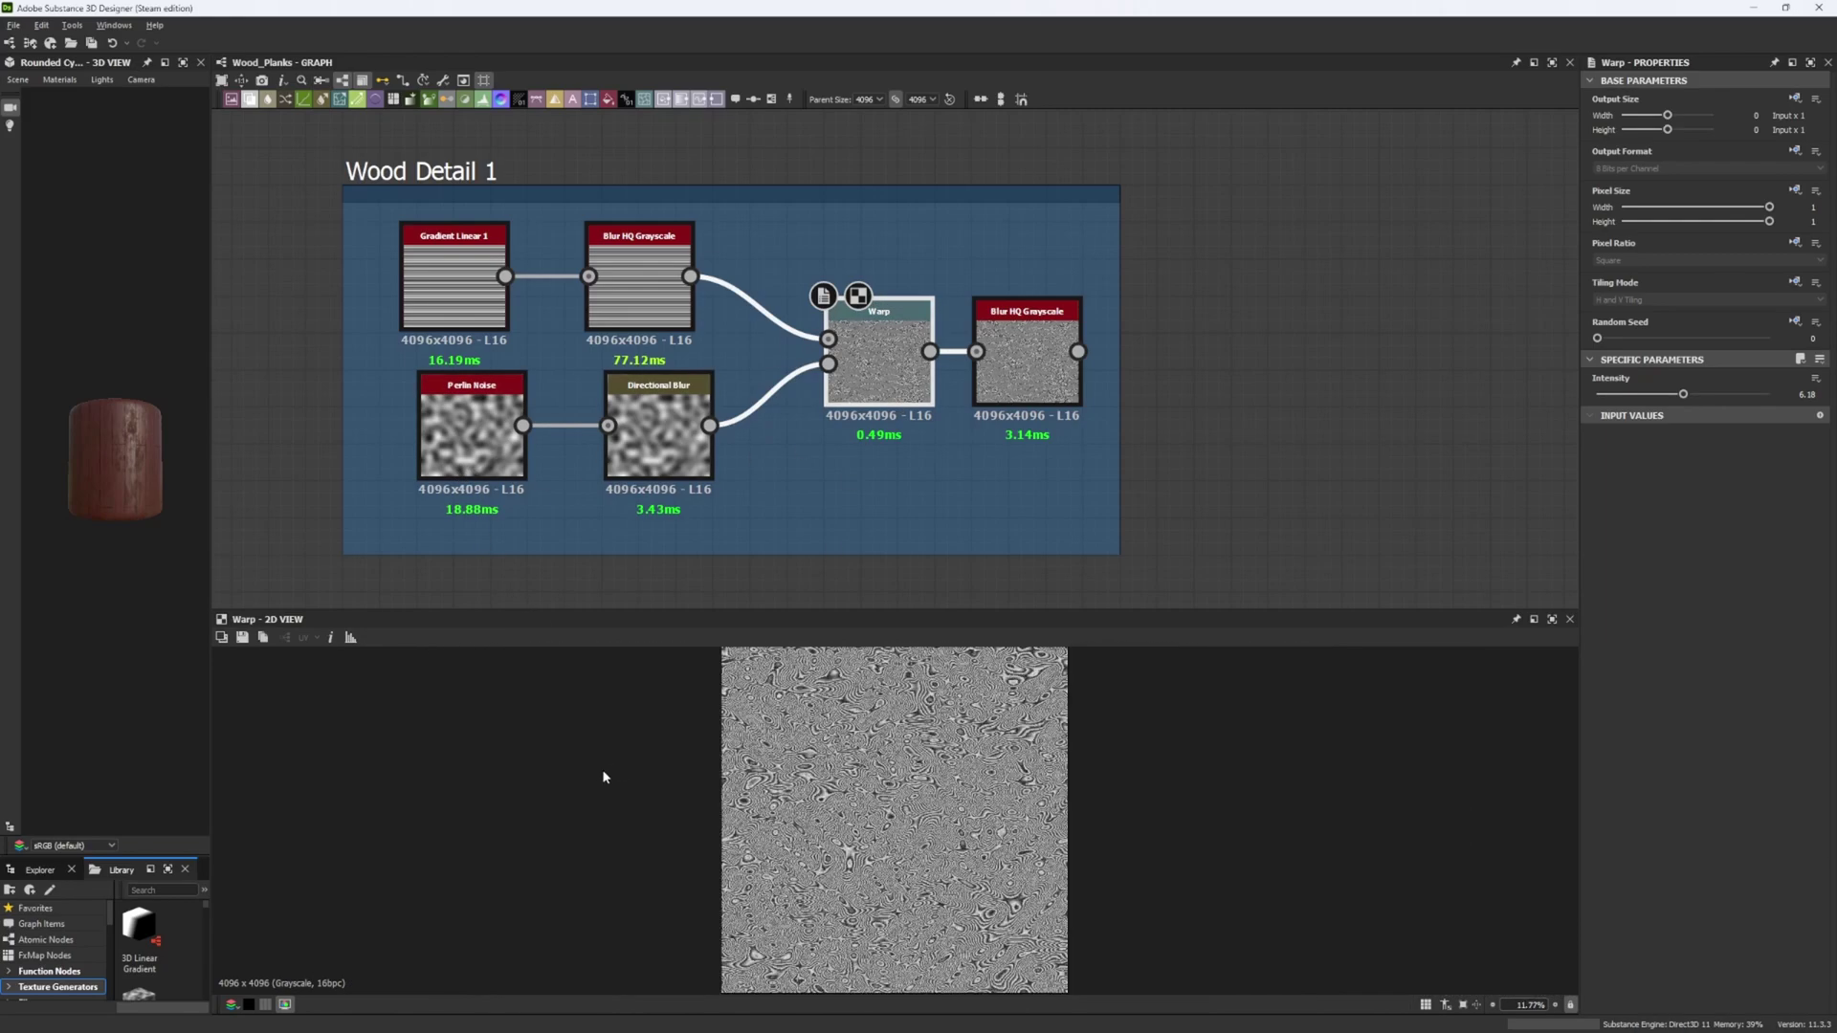
pyautogui.scroll(2, 774, 786)
pyautogui.scroll(6, 774, 785)
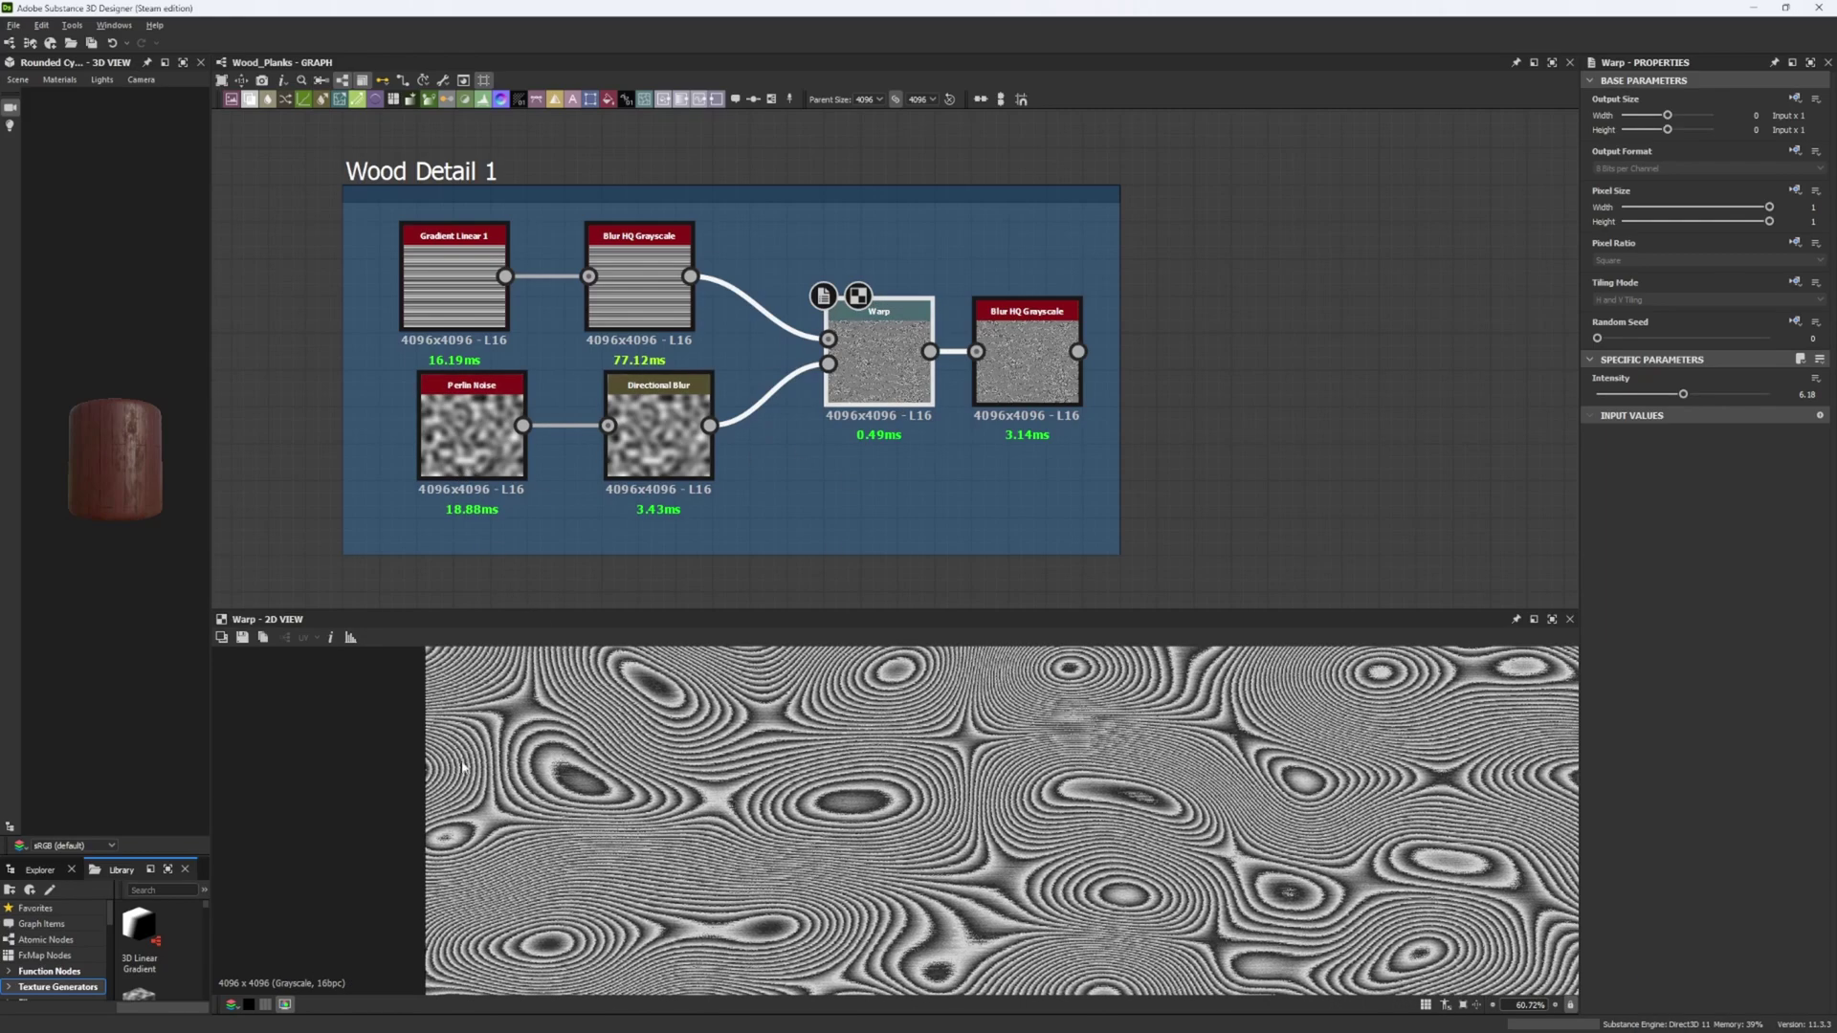
pyautogui.moveTo(724, 824); pyautogui.dragTo(576, 752, button='middle')
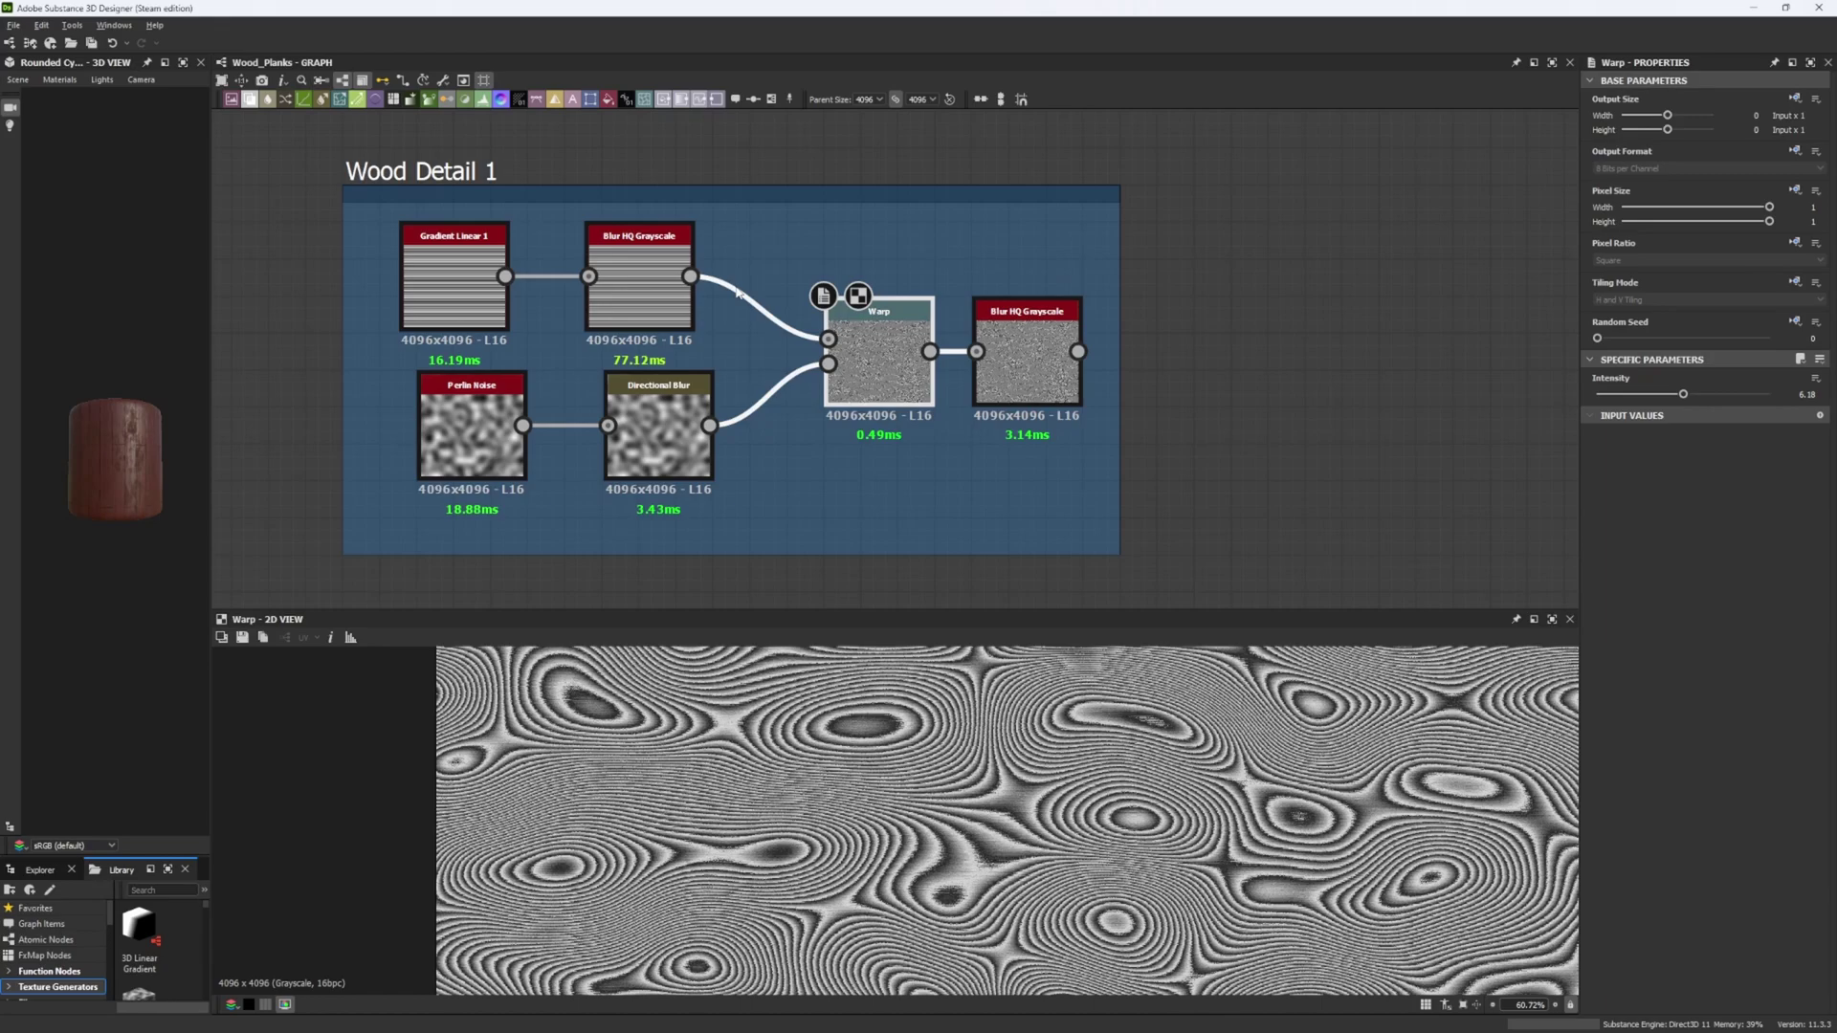
# Step: Compare the outputs of the Perlin Noise, Directional Blur and Warp nodes over the same area of the 2D view
pyautogui.doubleClick(503, 399)
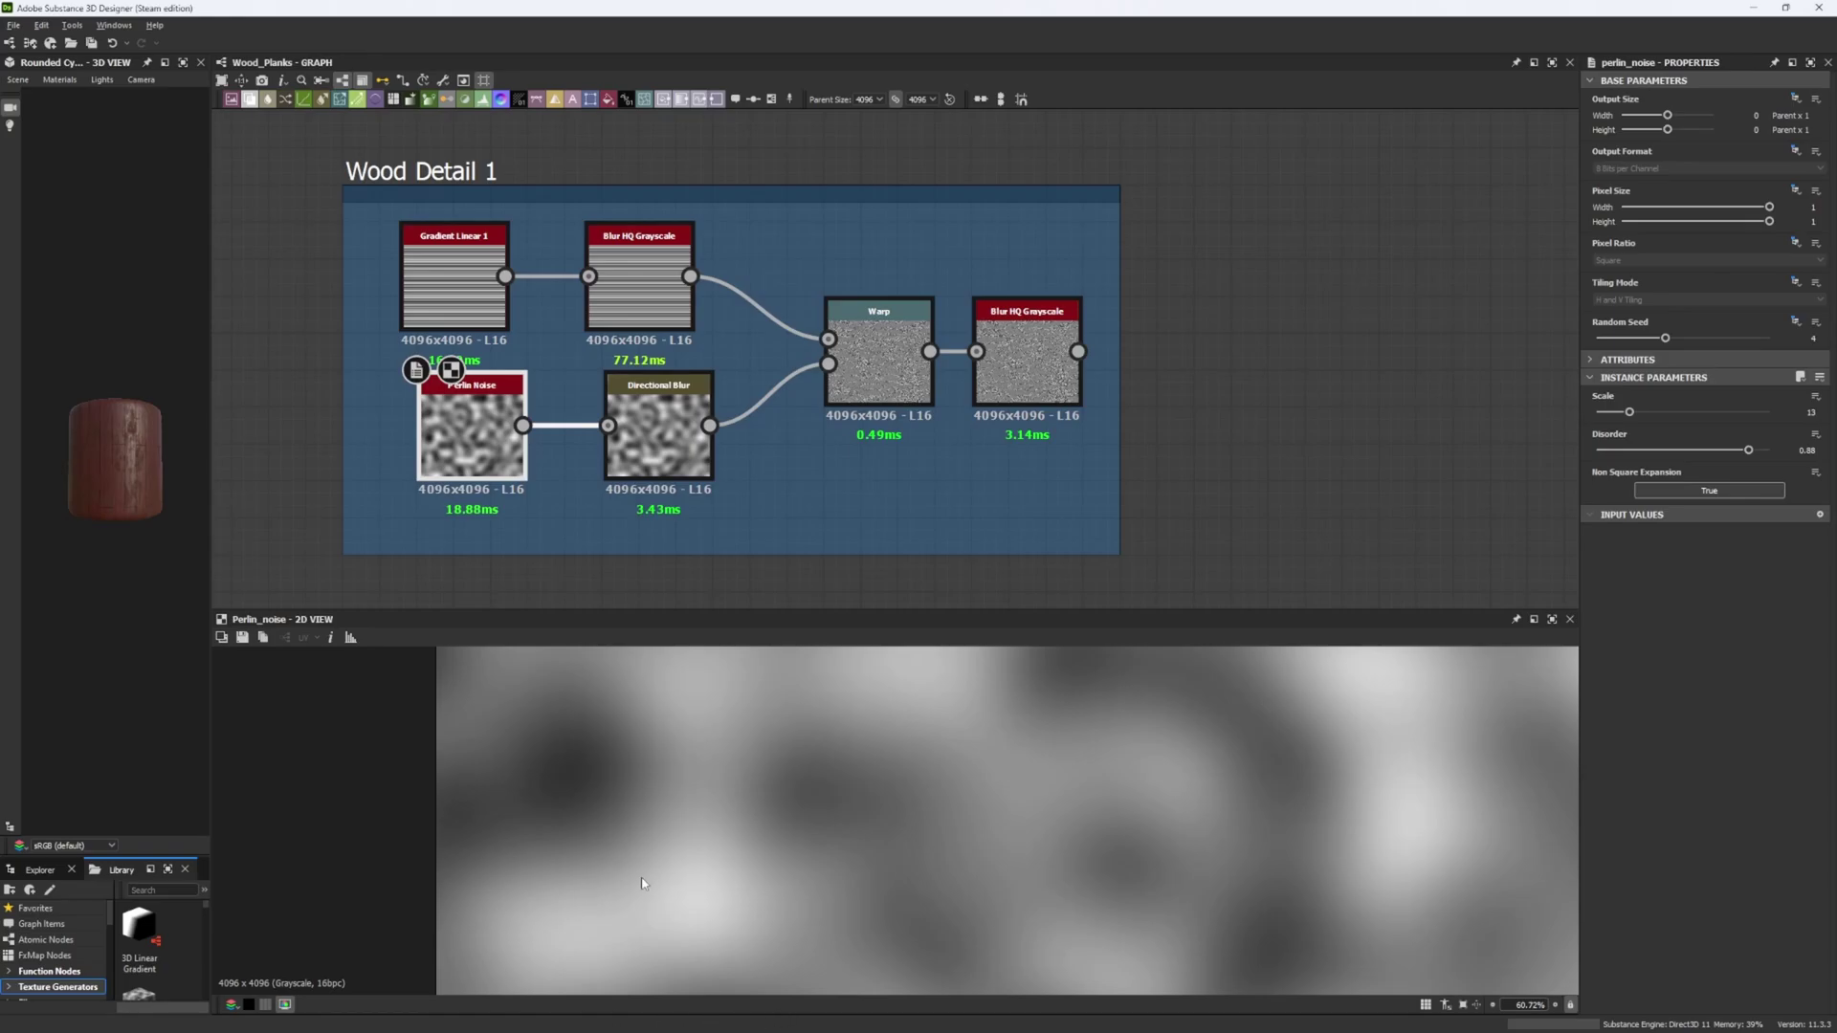
pyautogui.doubleClick(863, 382)
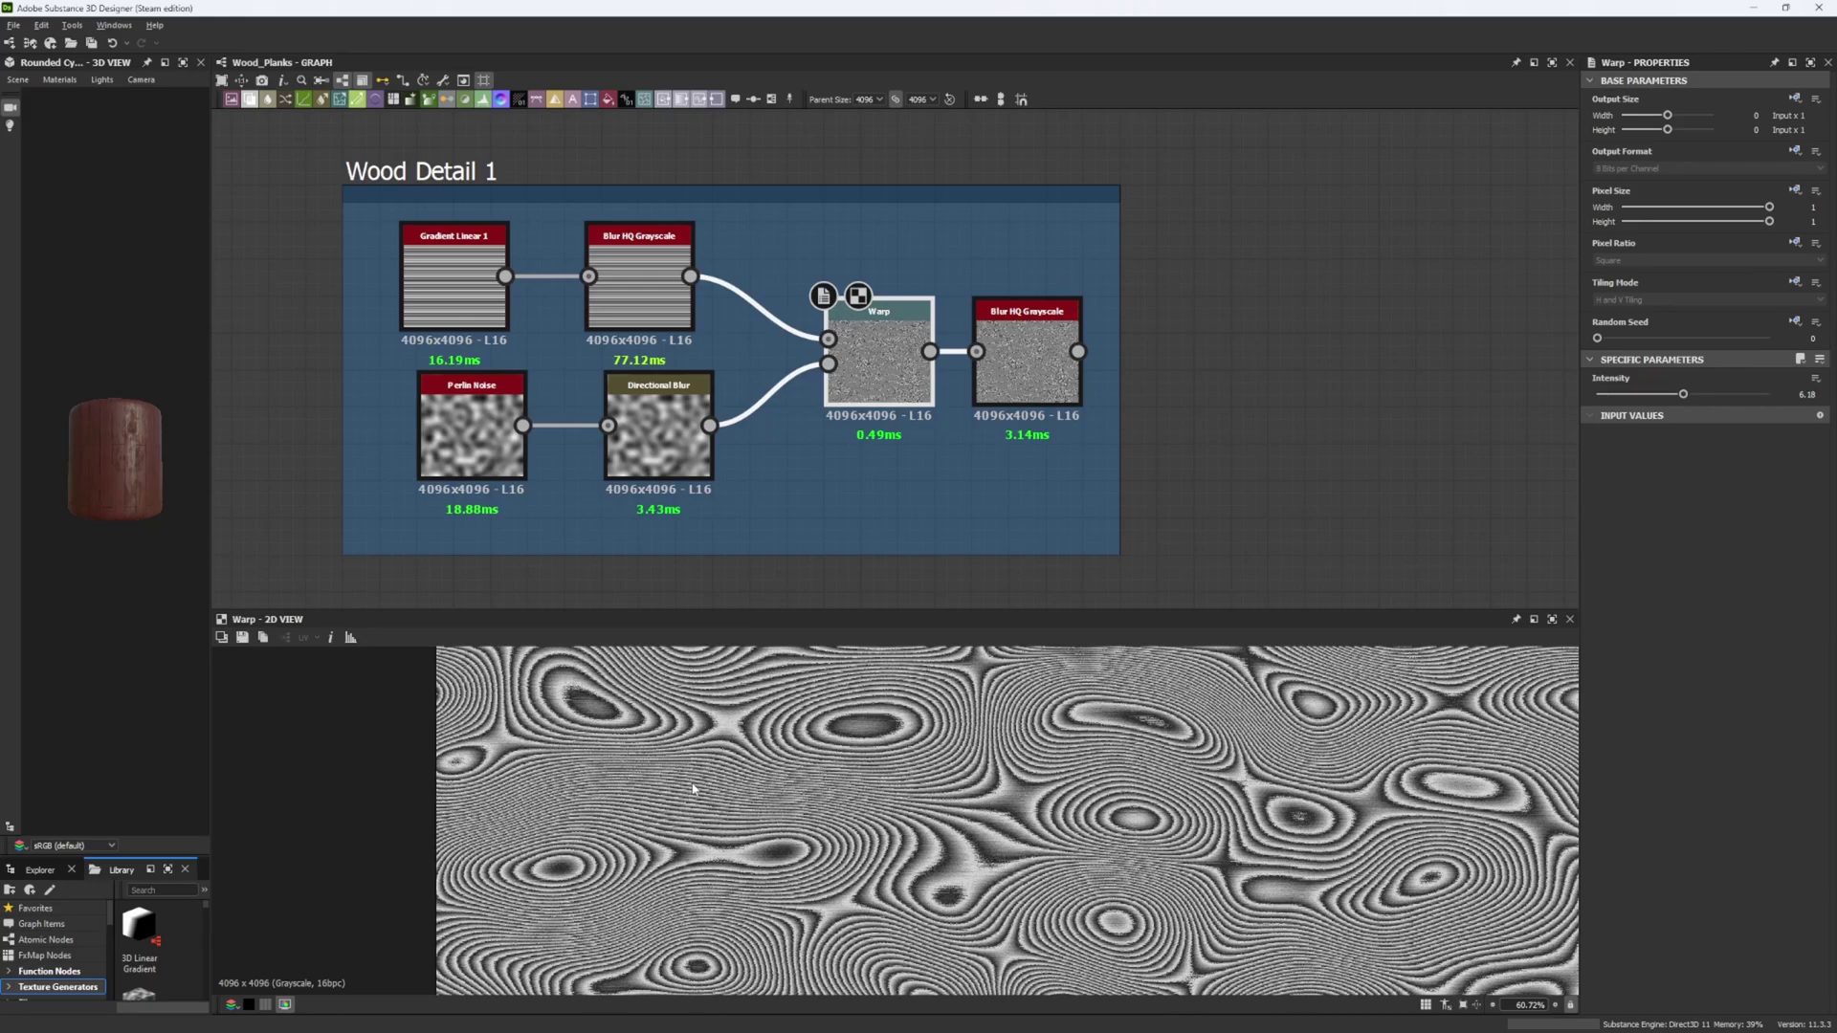
pyautogui.doubleClick(645, 435)
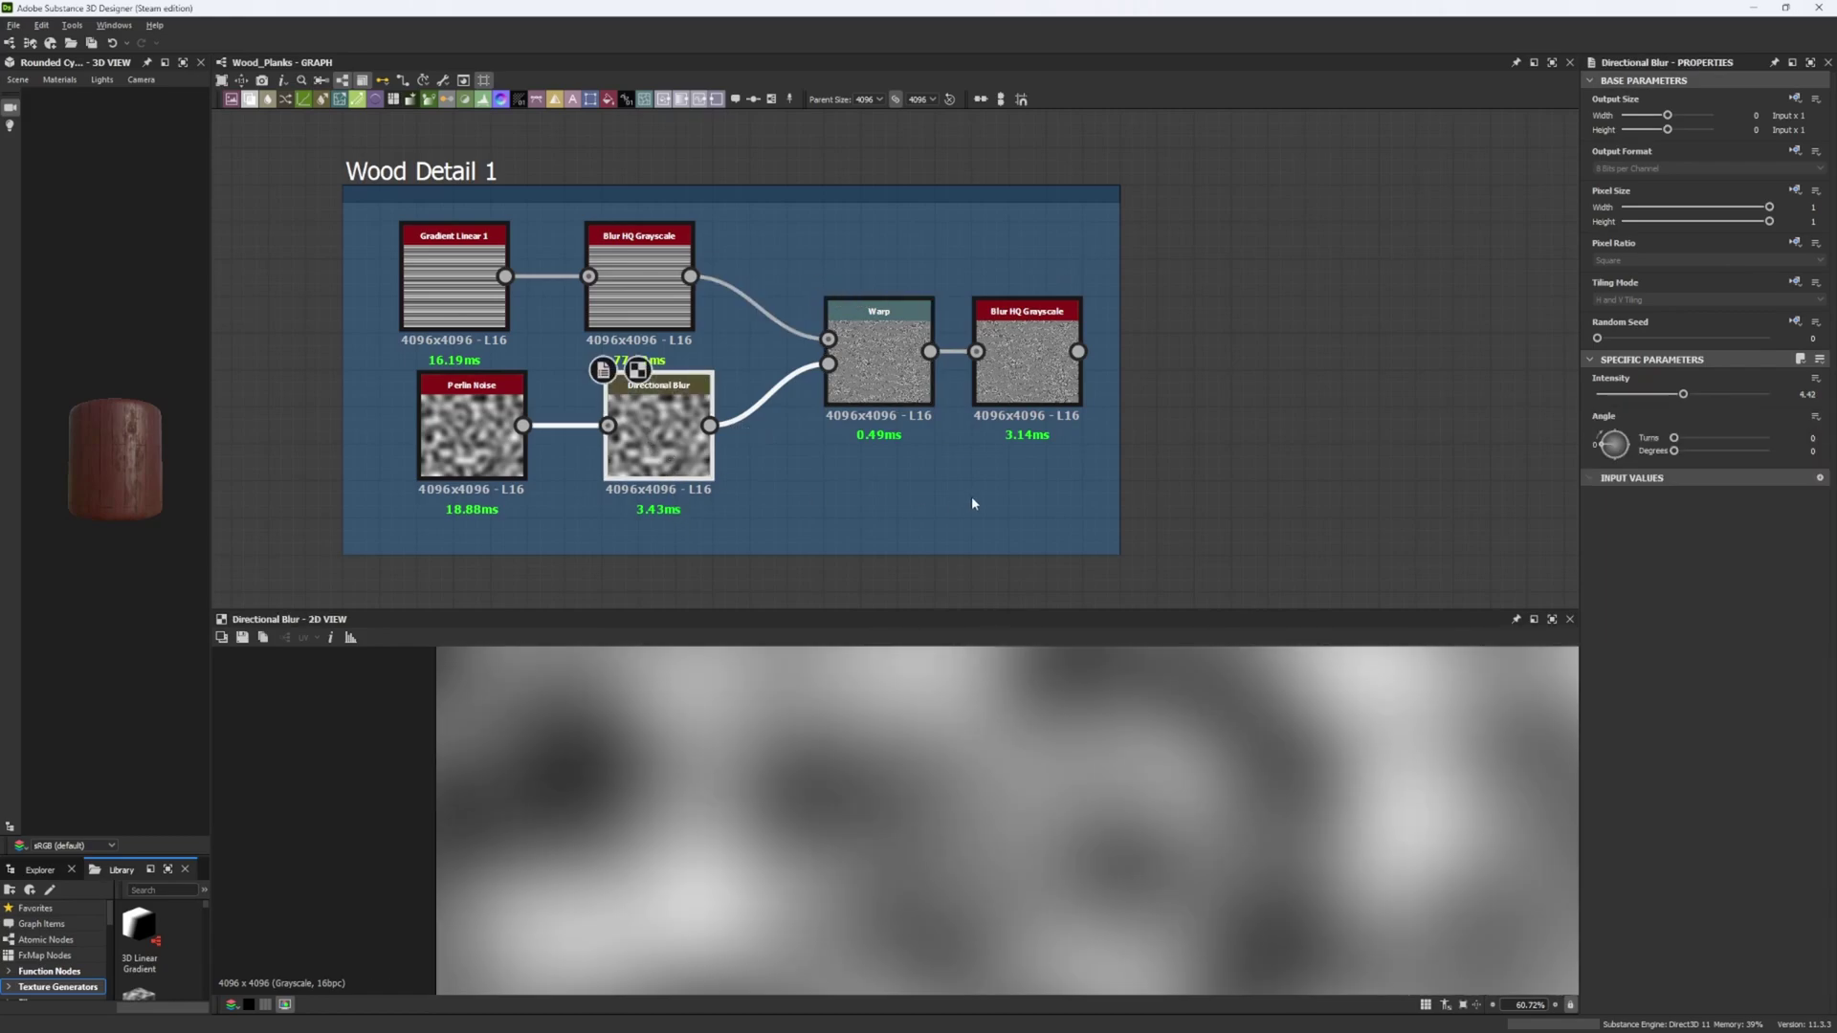
pyautogui.doubleClick(496, 446)
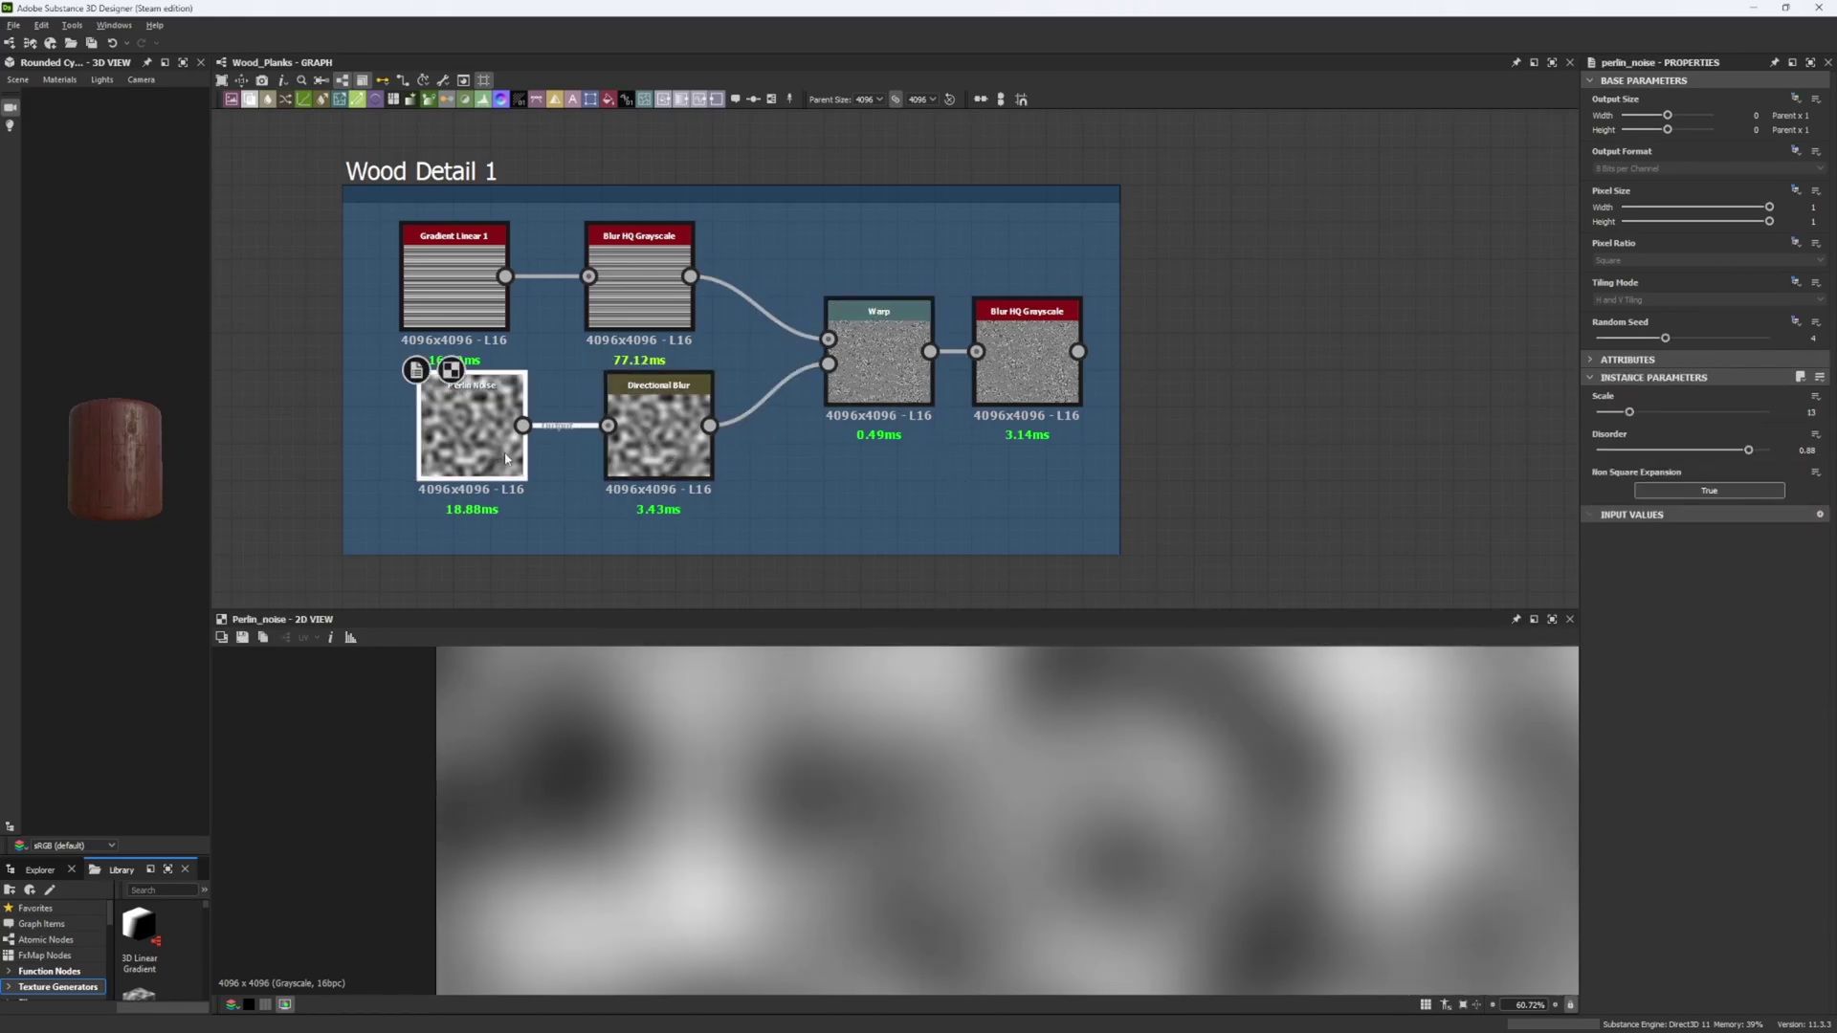
pyautogui.doubleClick(653, 446)
pyautogui.doubleClick(840, 439)
# Step: Set the Directional Blur node's Intensity to 40 and check the effect on the Warp output
pyautogui.click(659, 435)
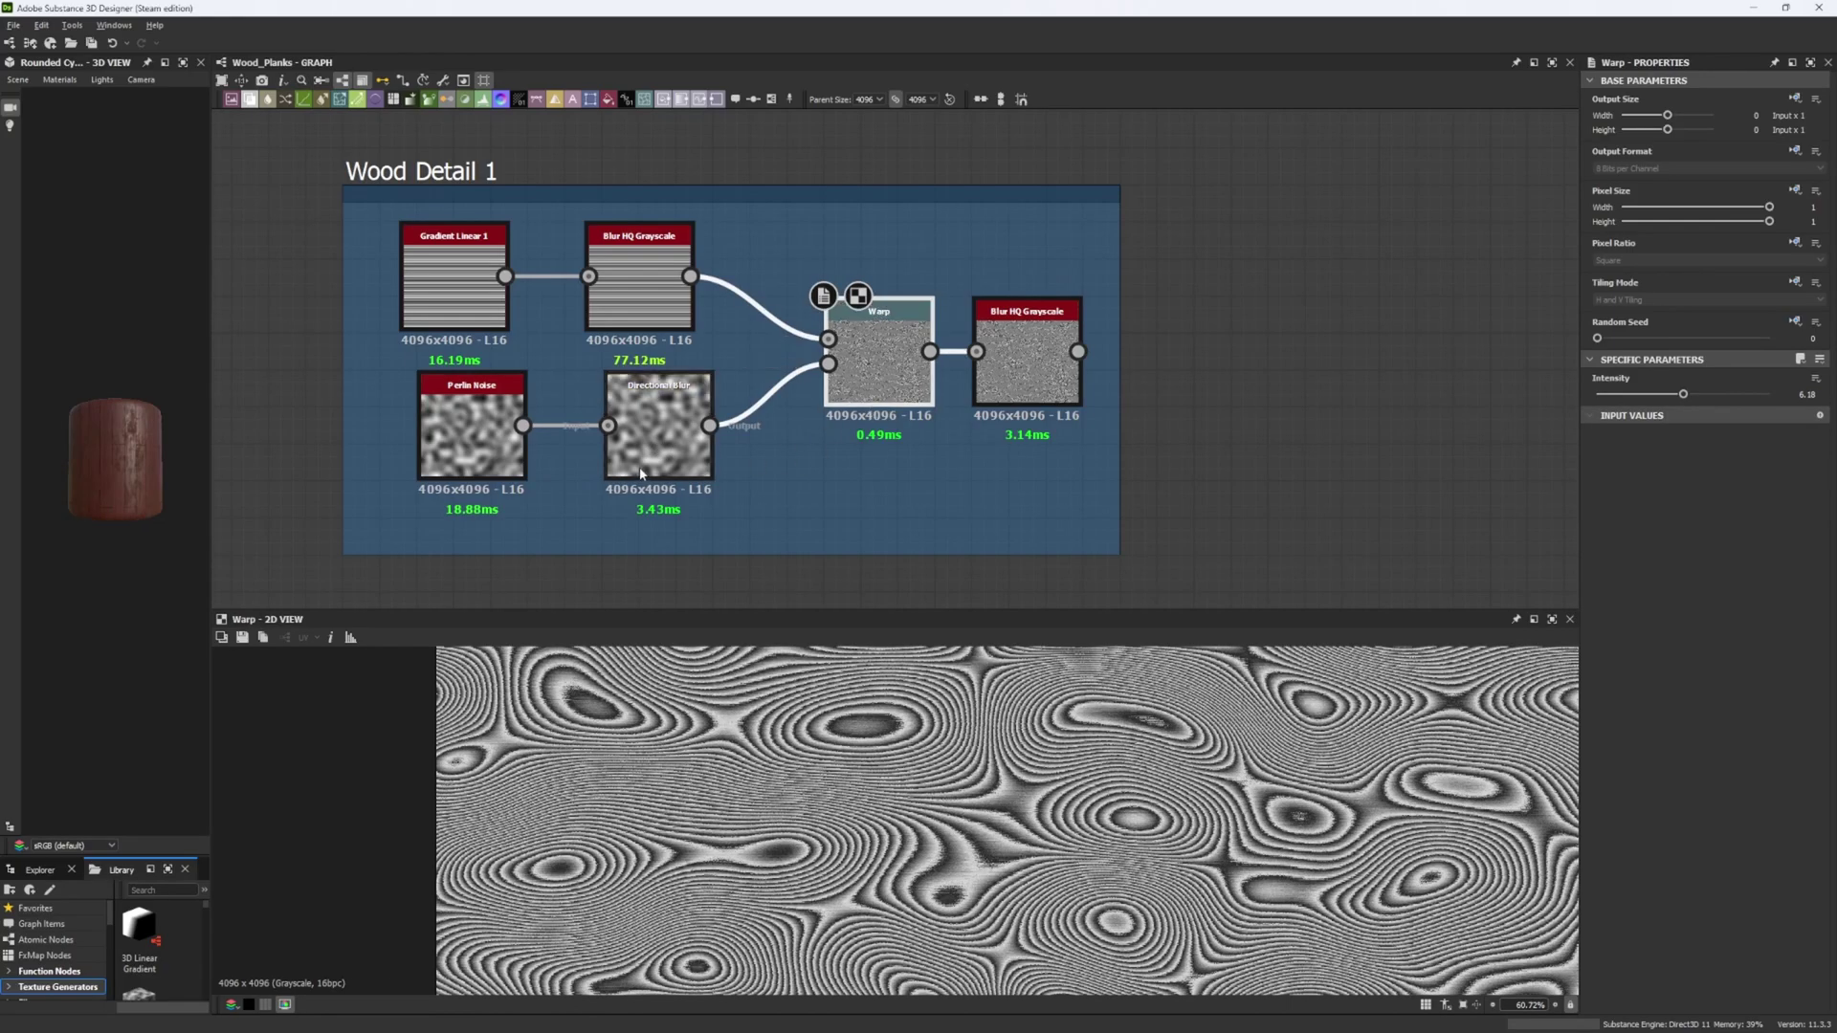
pyautogui.moveTo(1683, 394); pyautogui.dragTo(1770, 394)
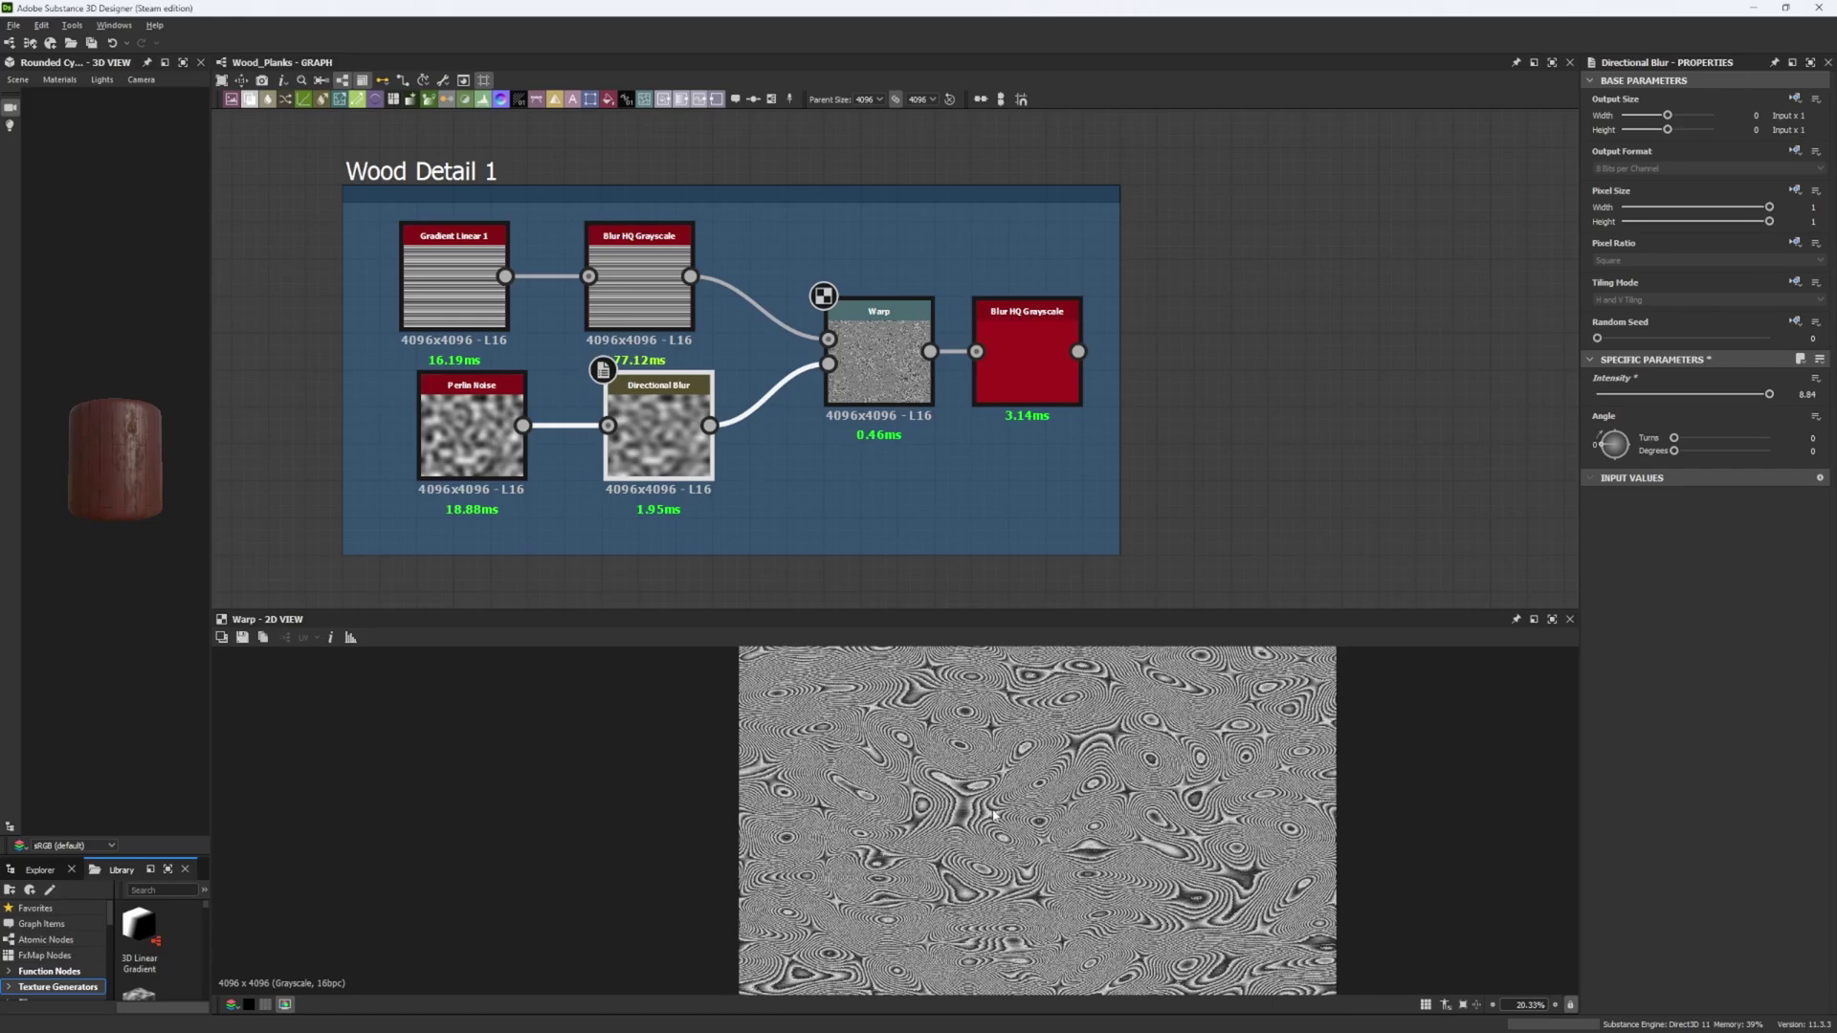
pyautogui.doubleClick(1807, 395)
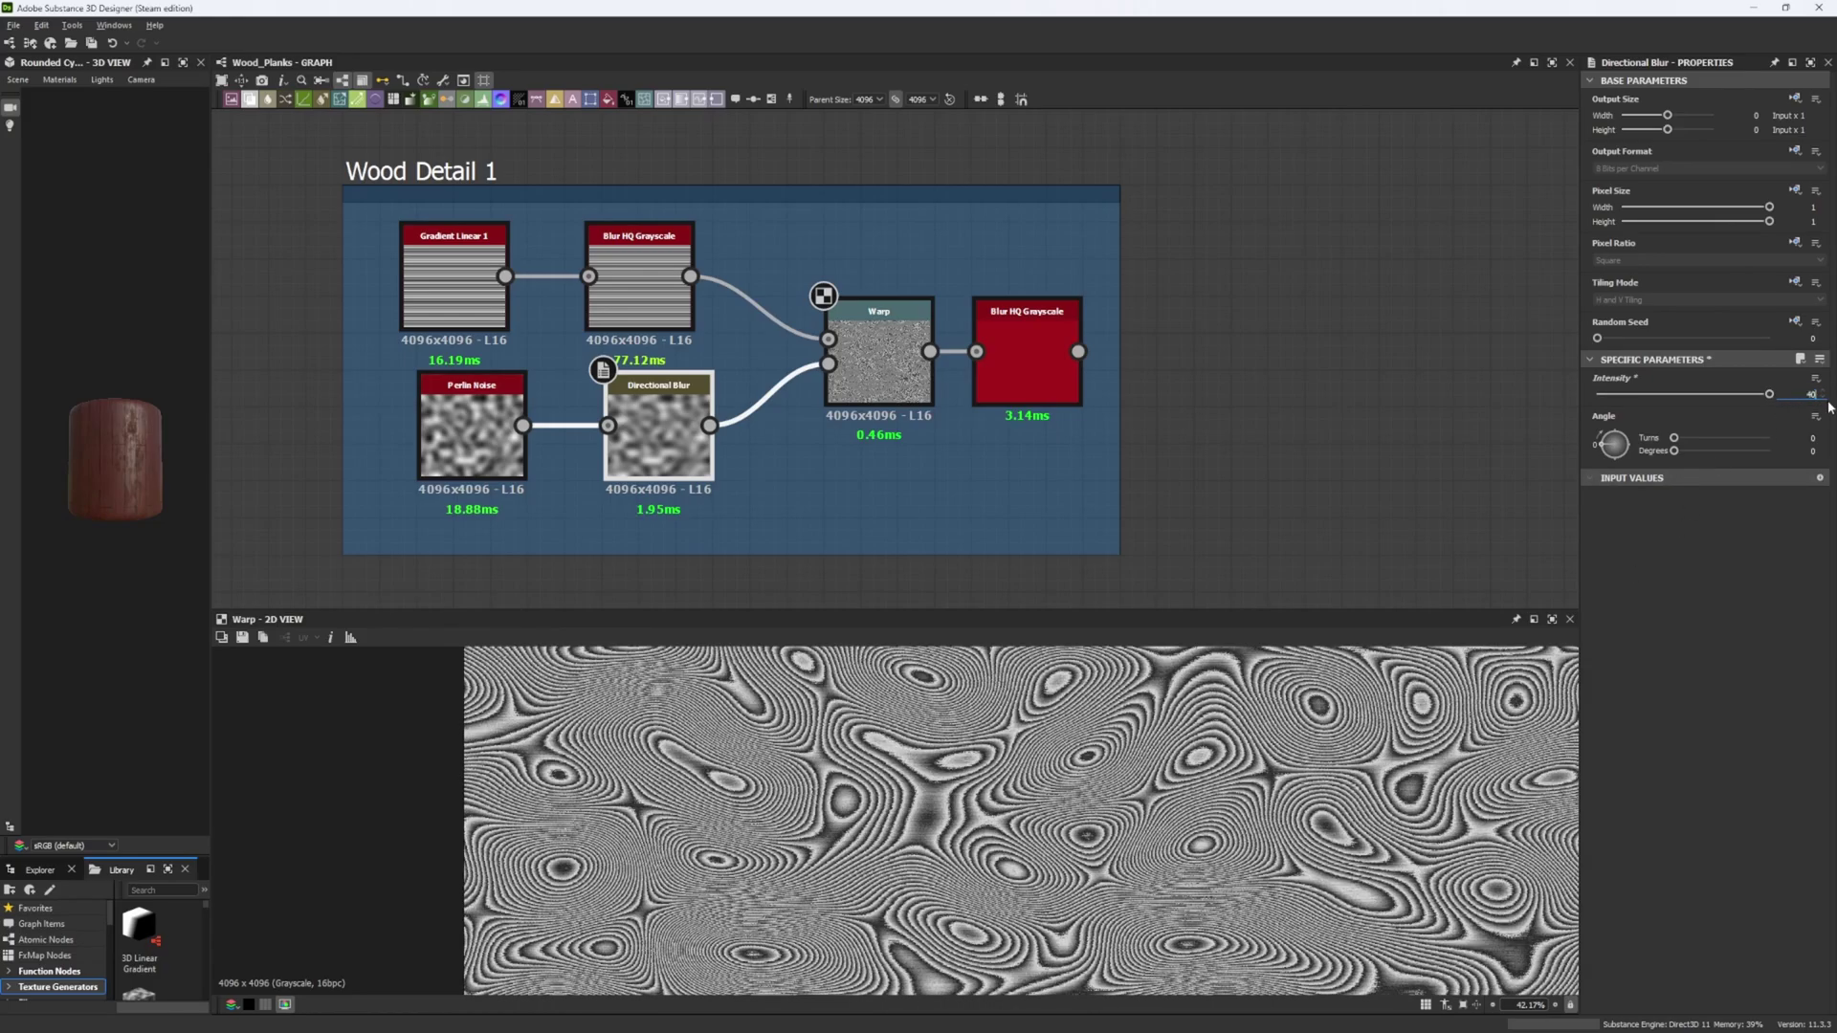
pyautogui.press('Return')
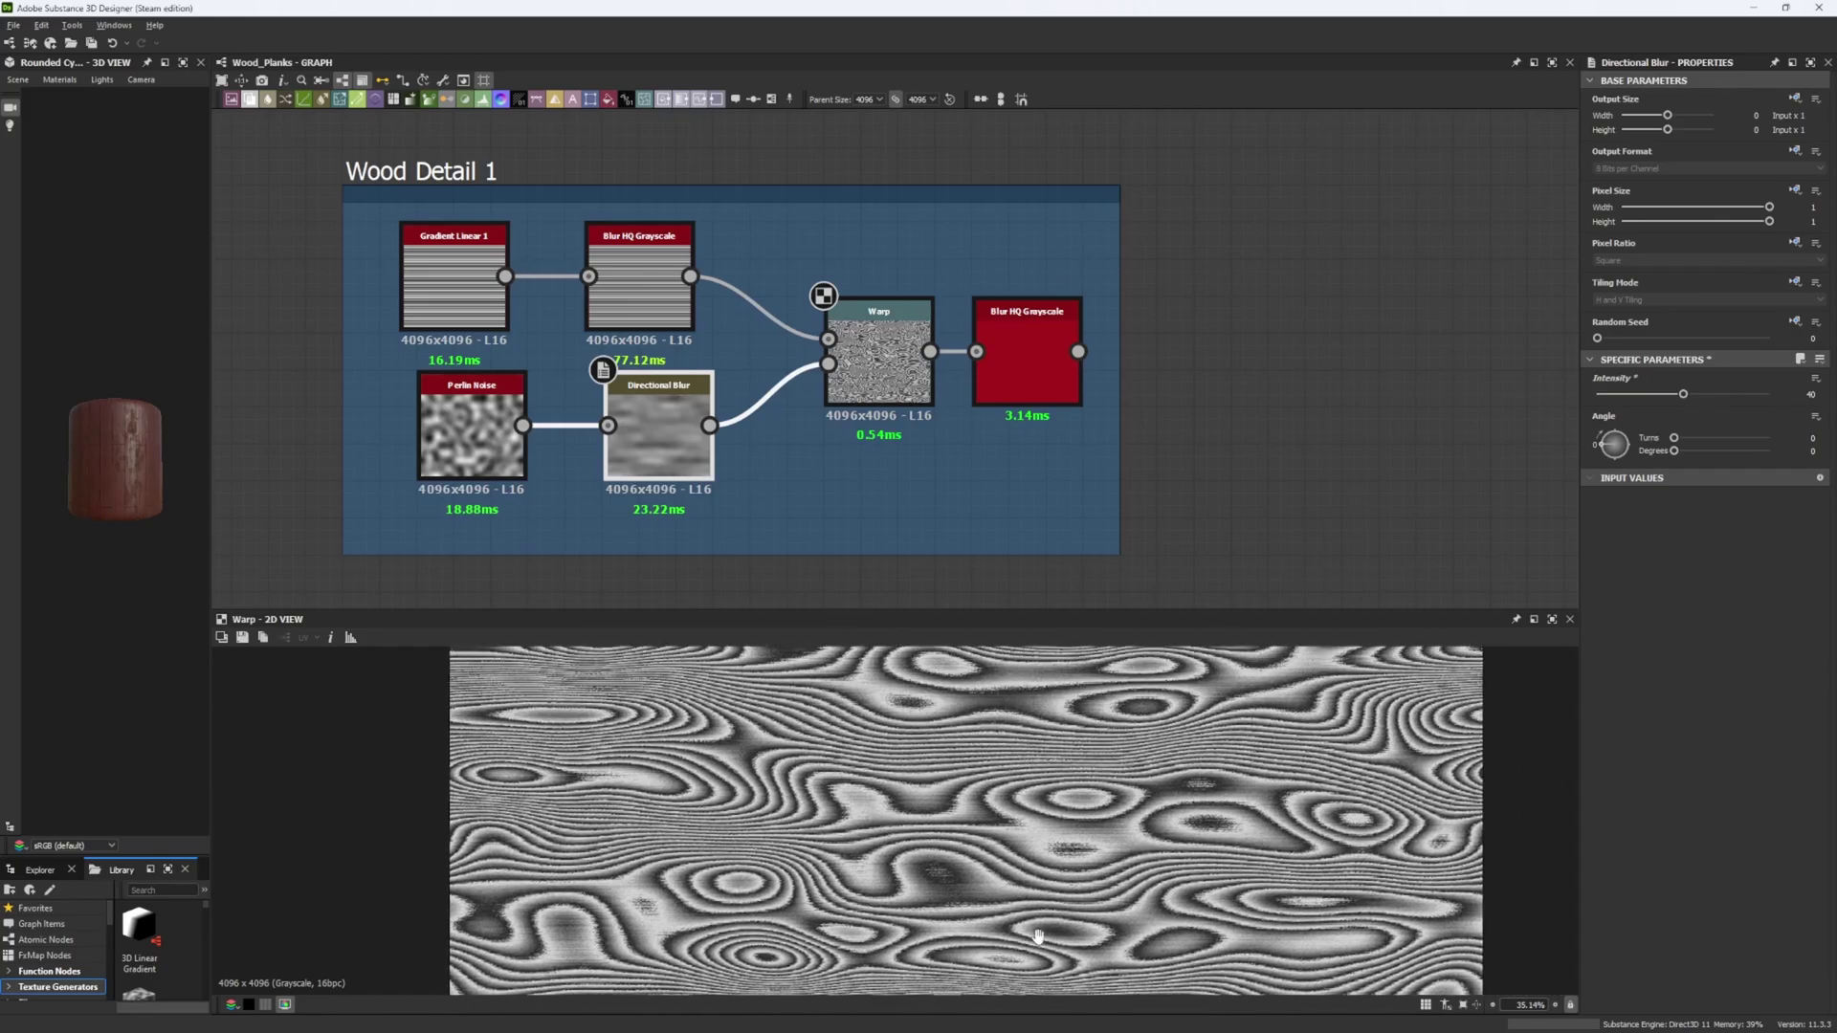
pyautogui.scroll(-3, 1038, 936)
pyautogui.scroll(3, 967, 878)
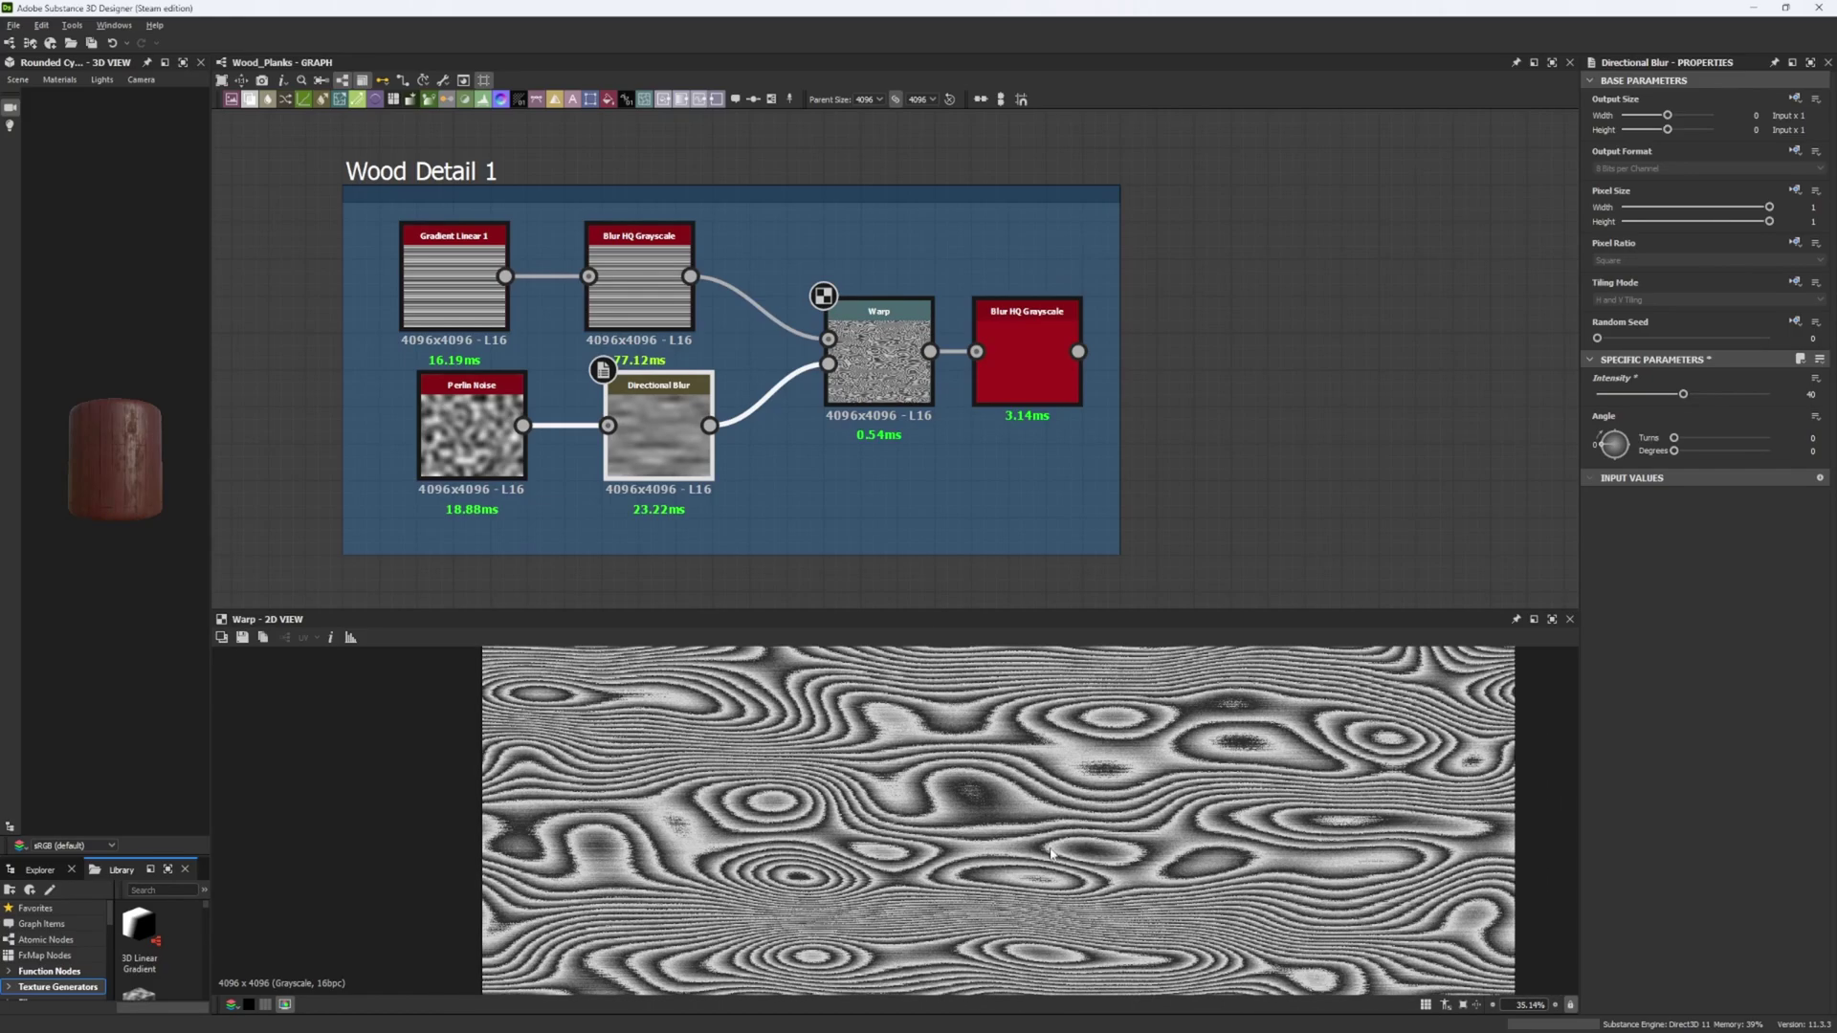
# Step: Raise the Directional Blur node's Intensity to 80 and examine the Warp node's stretched grain pattern
pyautogui.moveTo(1684, 393); pyautogui.dragTo(1791, 407)
pyautogui.scroll(-6, 935, 818)
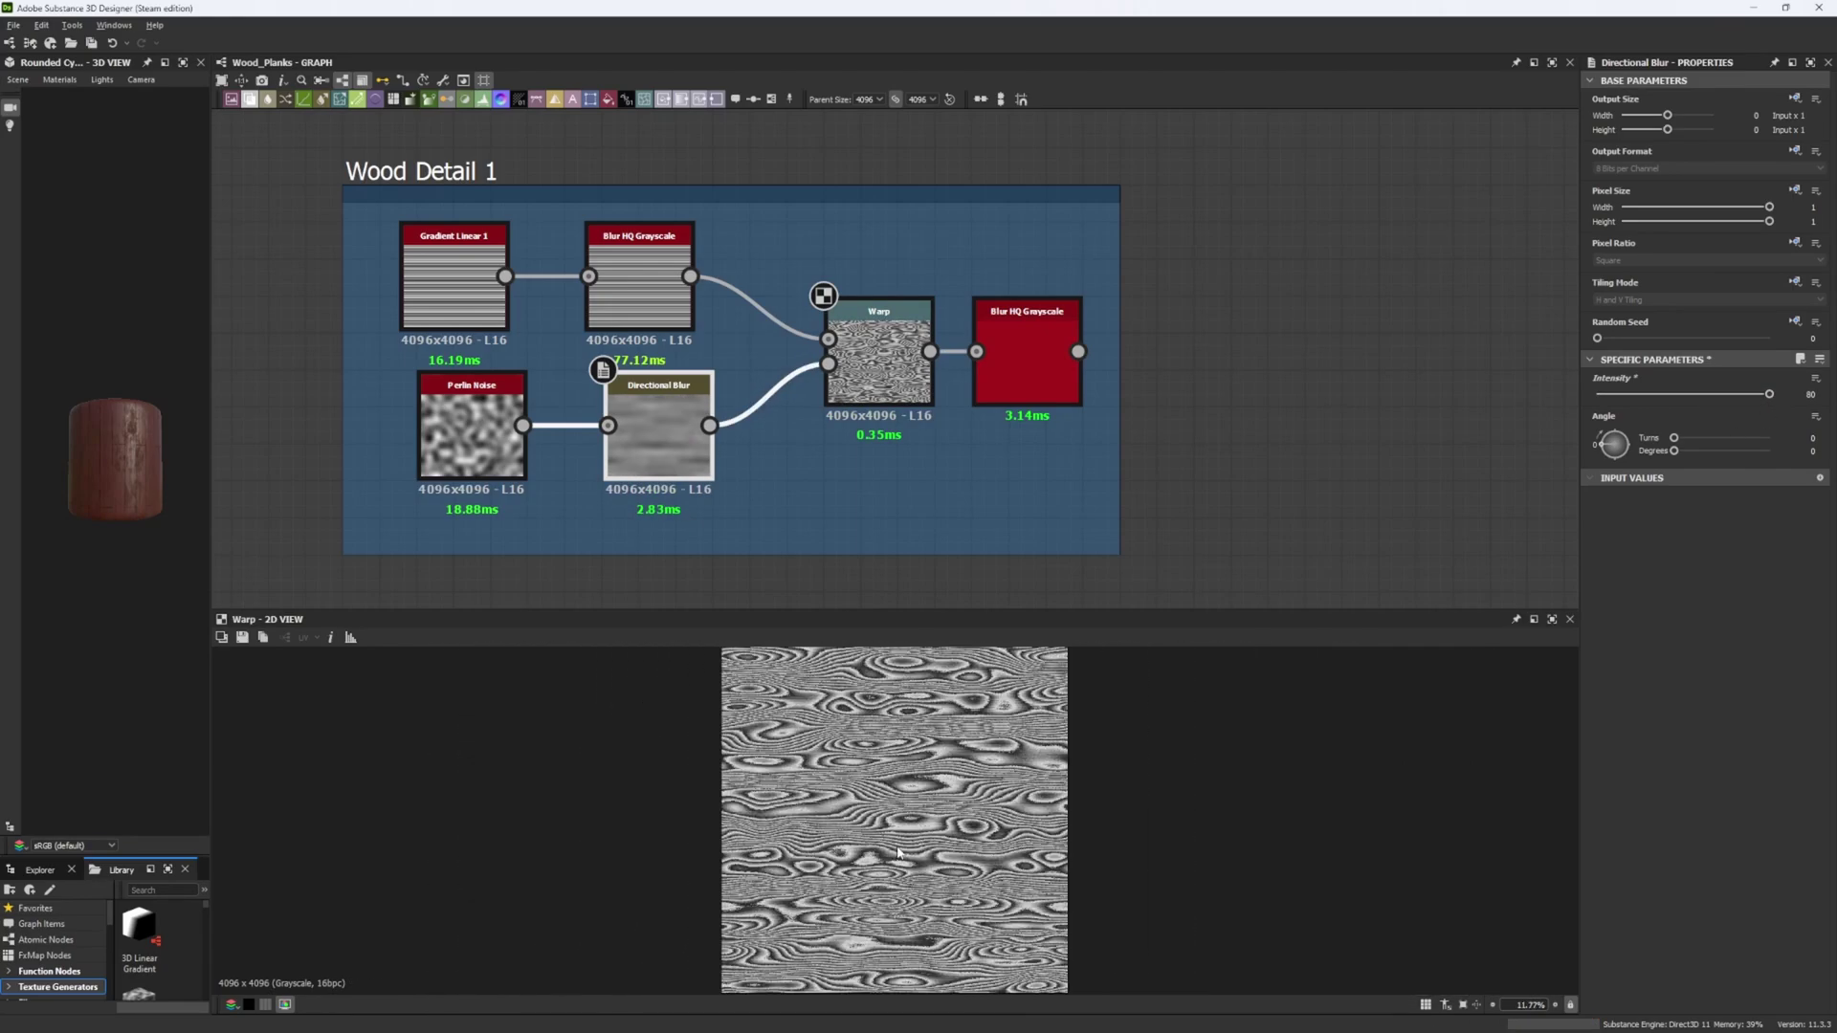
pyautogui.scroll(5, 897, 851)
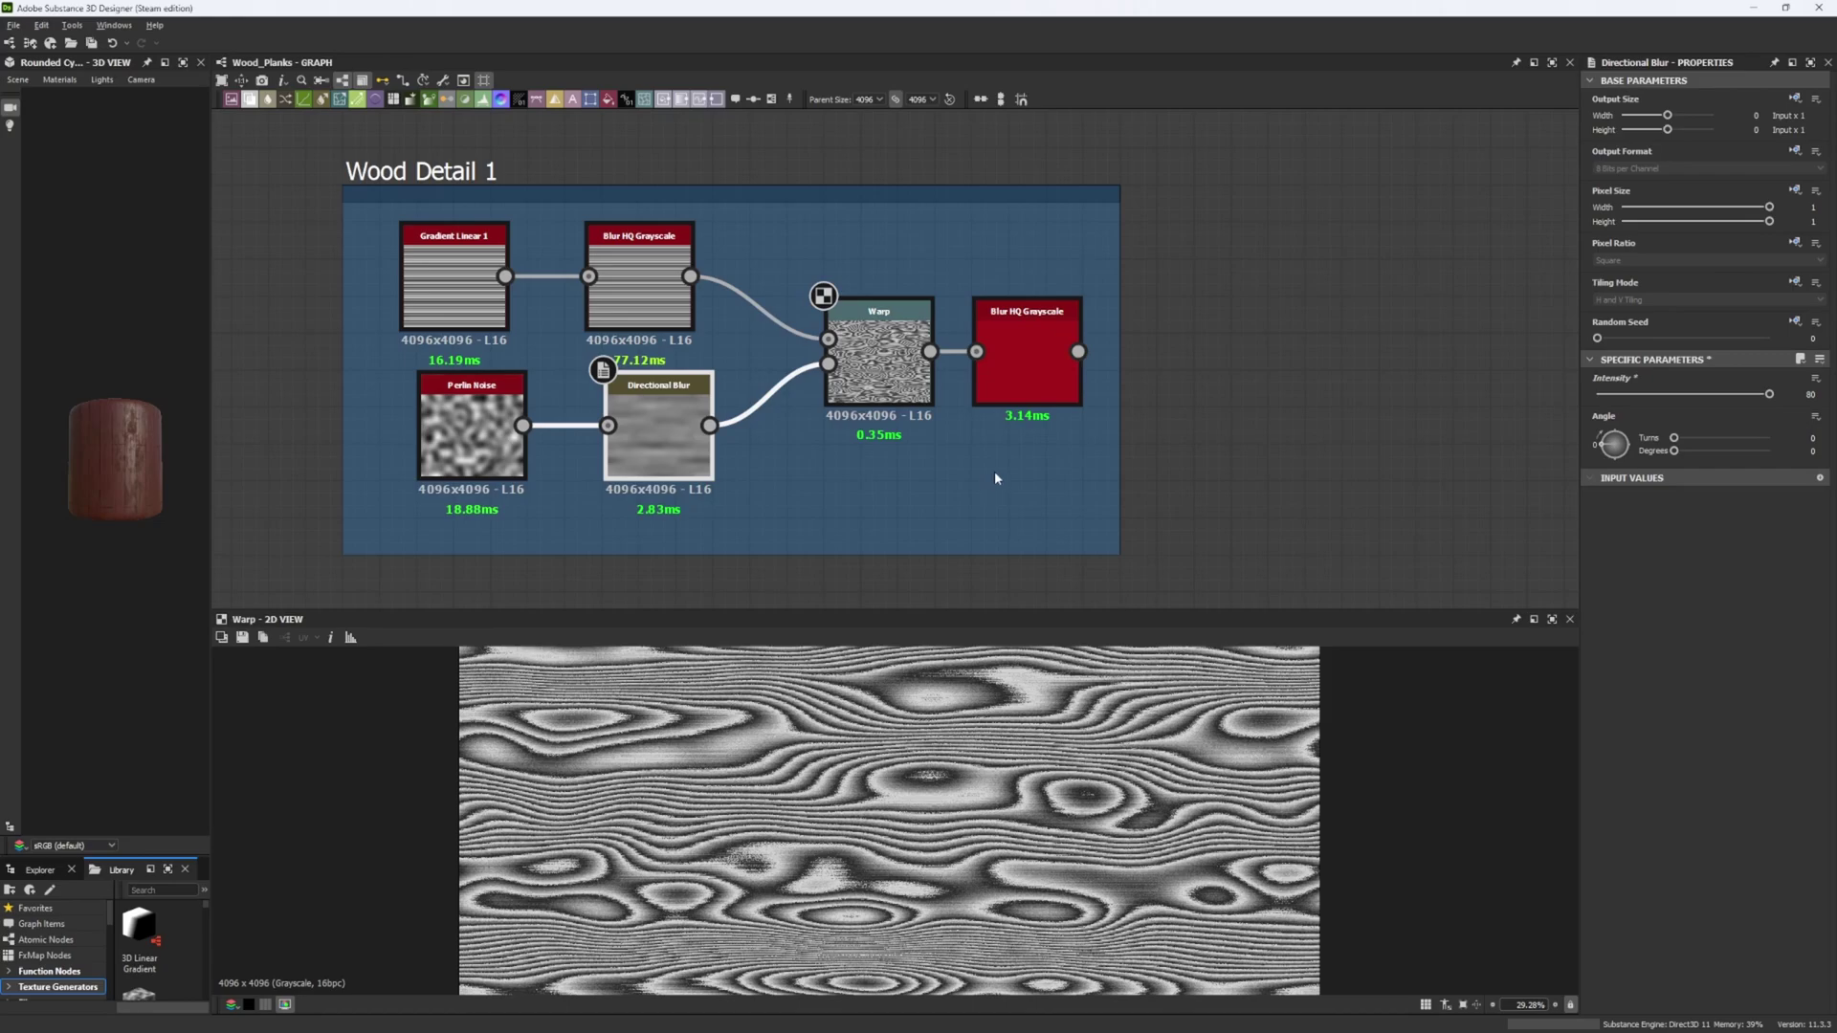
pyautogui.click(879, 368)
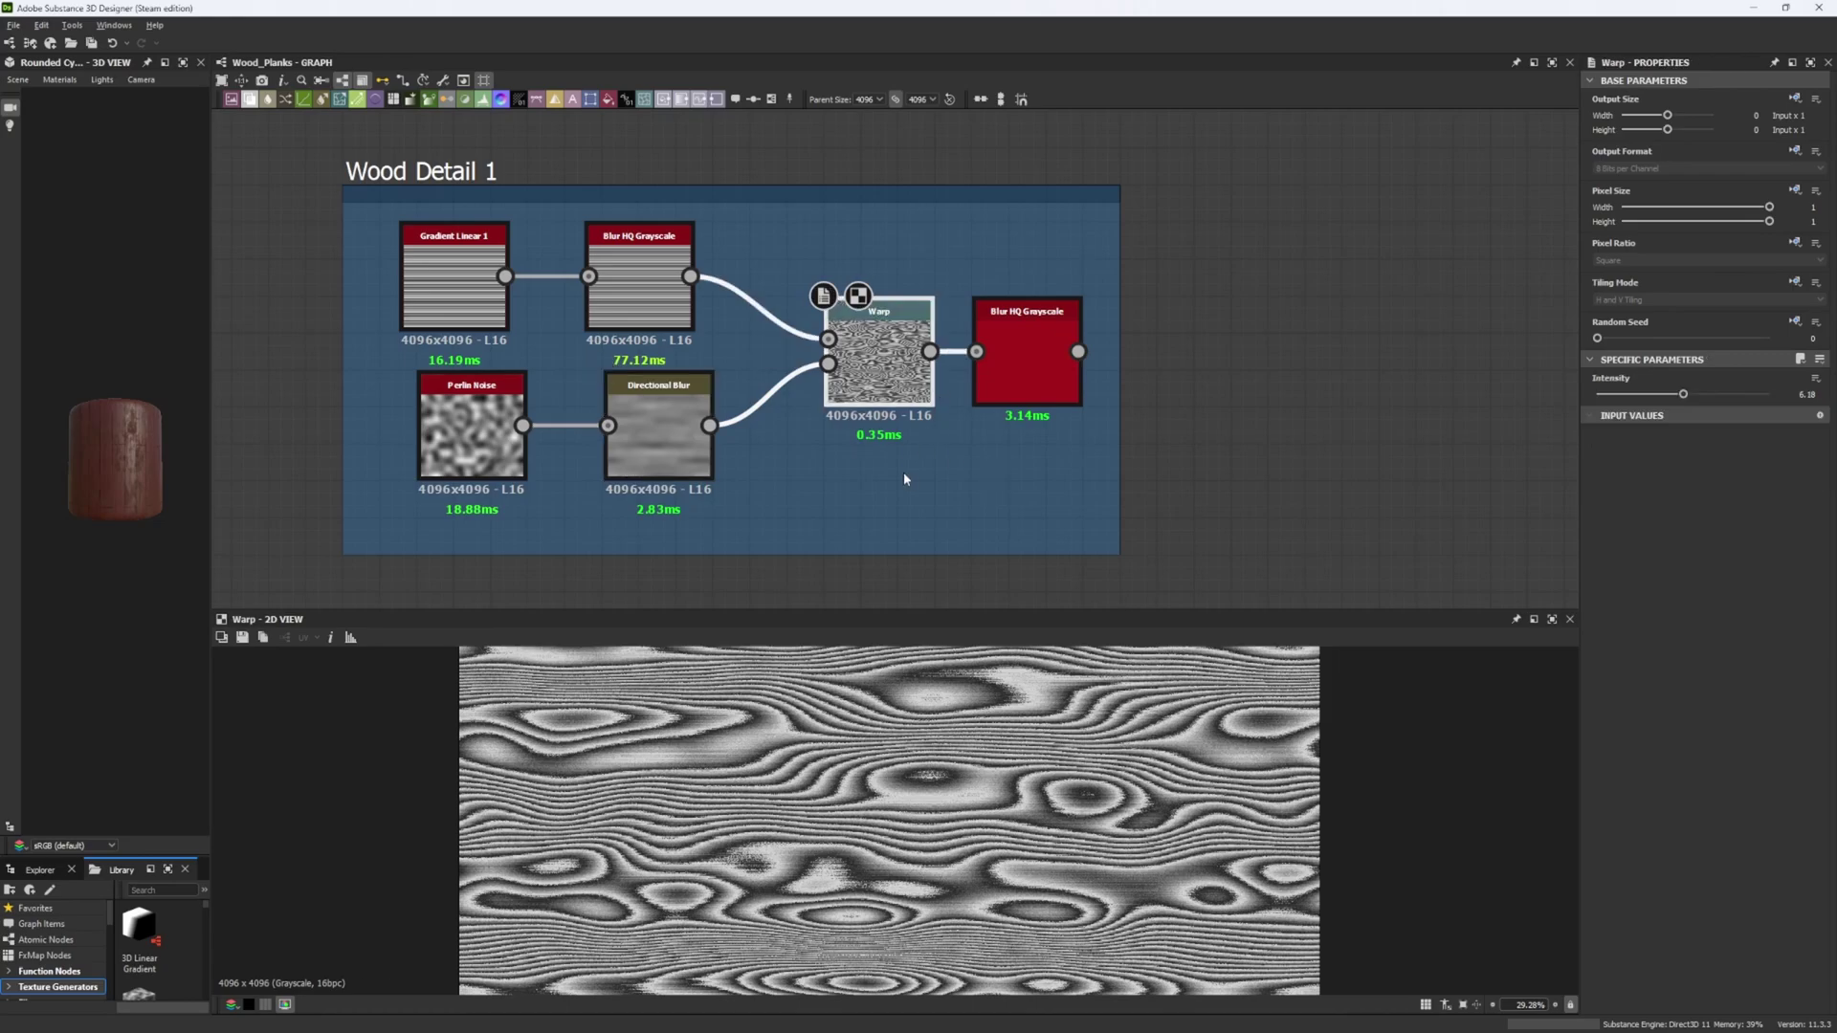
pyautogui.scroll(2, 766, 866)
pyautogui.scroll(-4, 765, 866)
pyautogui.scroll(-7, 852, 483)
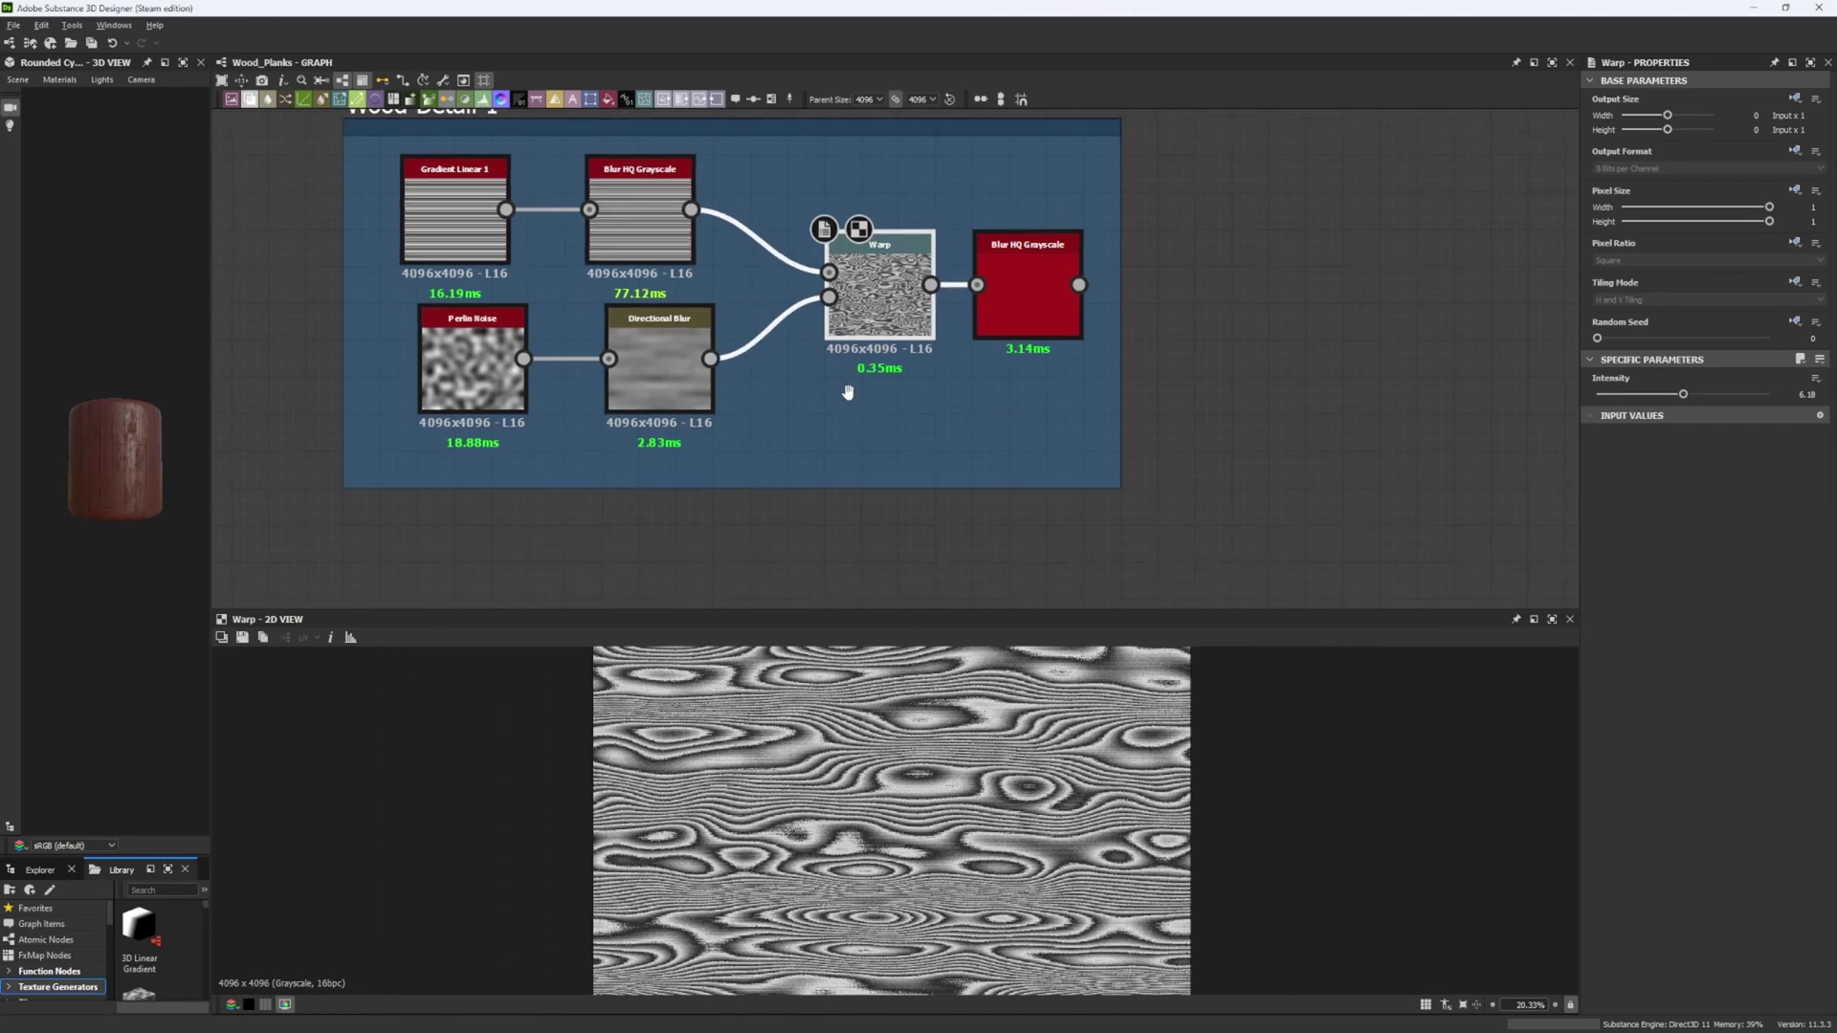
# Step: Examine the unframed chain of gradient, noise and warp nodes in the graph, and the plank surface close up in the 3D view
pyautogui.scroll(3, 795, 317)
pyautogui.scroll(2, 823, 387)
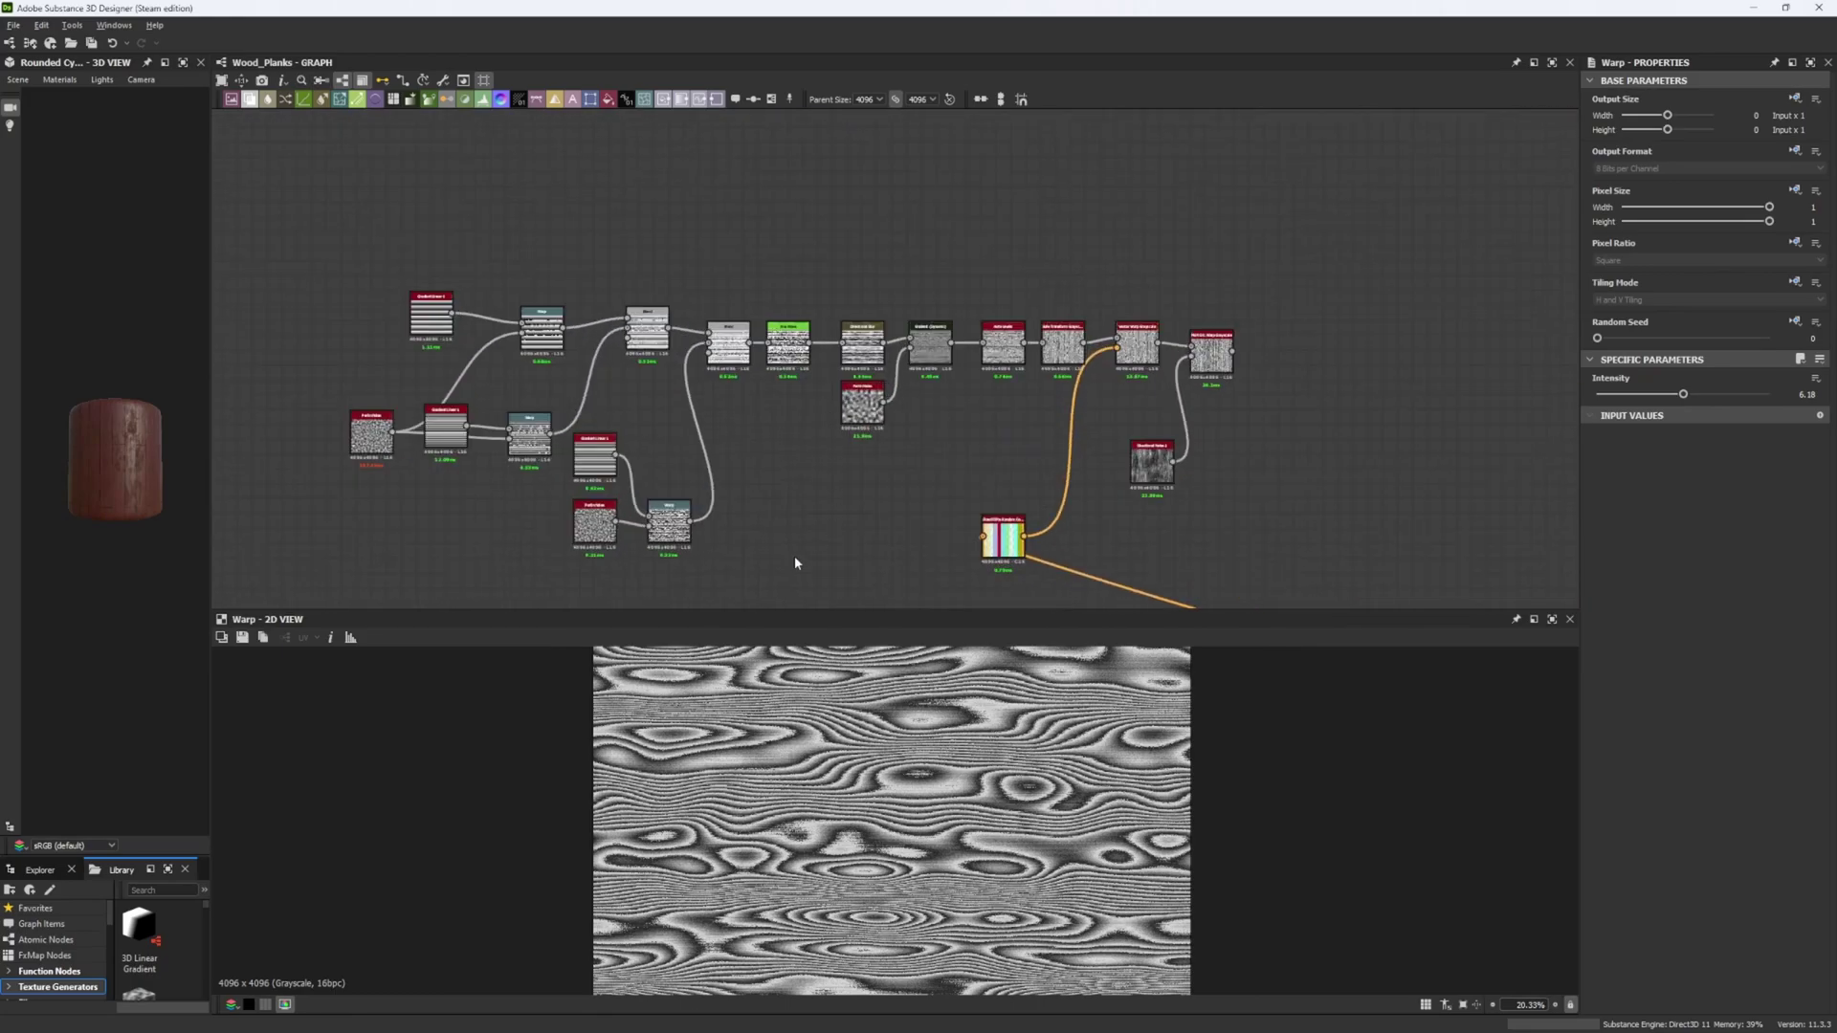
pyautogui.moveTo(794, 555); pyautogui.dragTo(792, 498, button='middle')
pyautogui.scroll(1, 780, 425)
pyautogui.scroll(1, 762, 444)
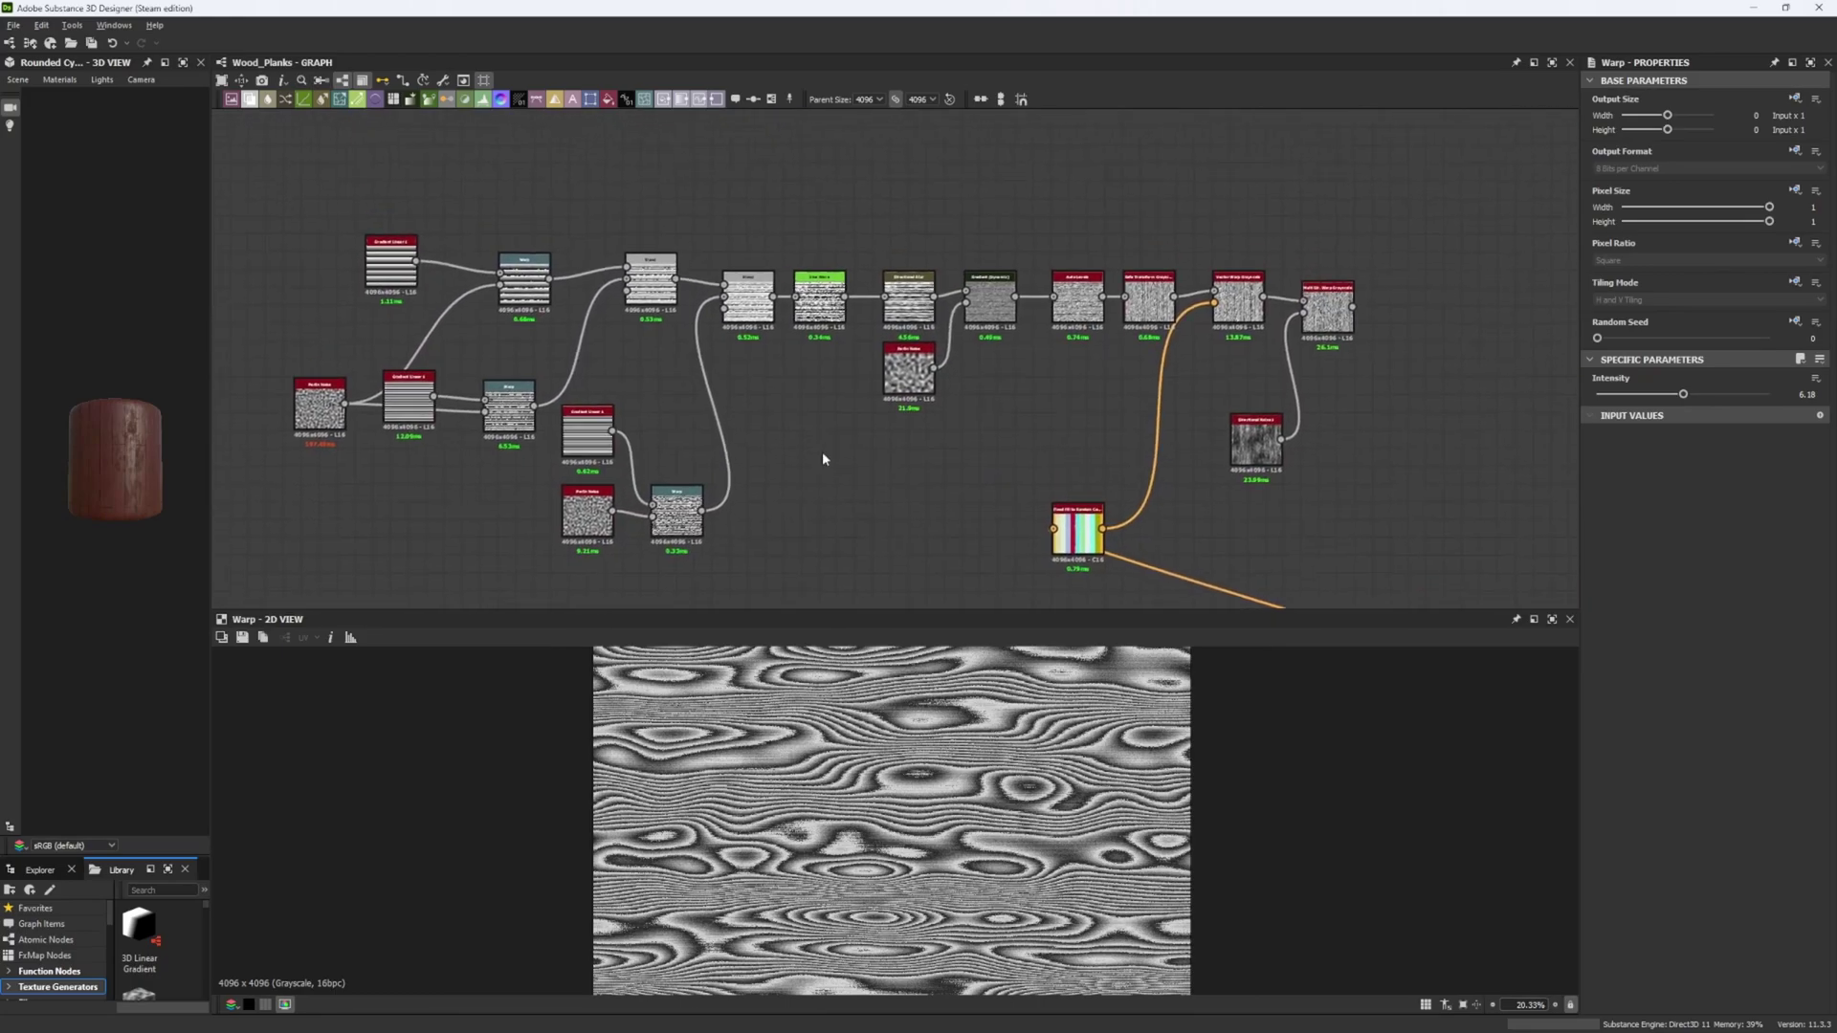
pyautogui.moveTo(622, 397); pyautogui.dragTo(656, 421, button='middle')
pyautogui.scroll(5, 96, 480)
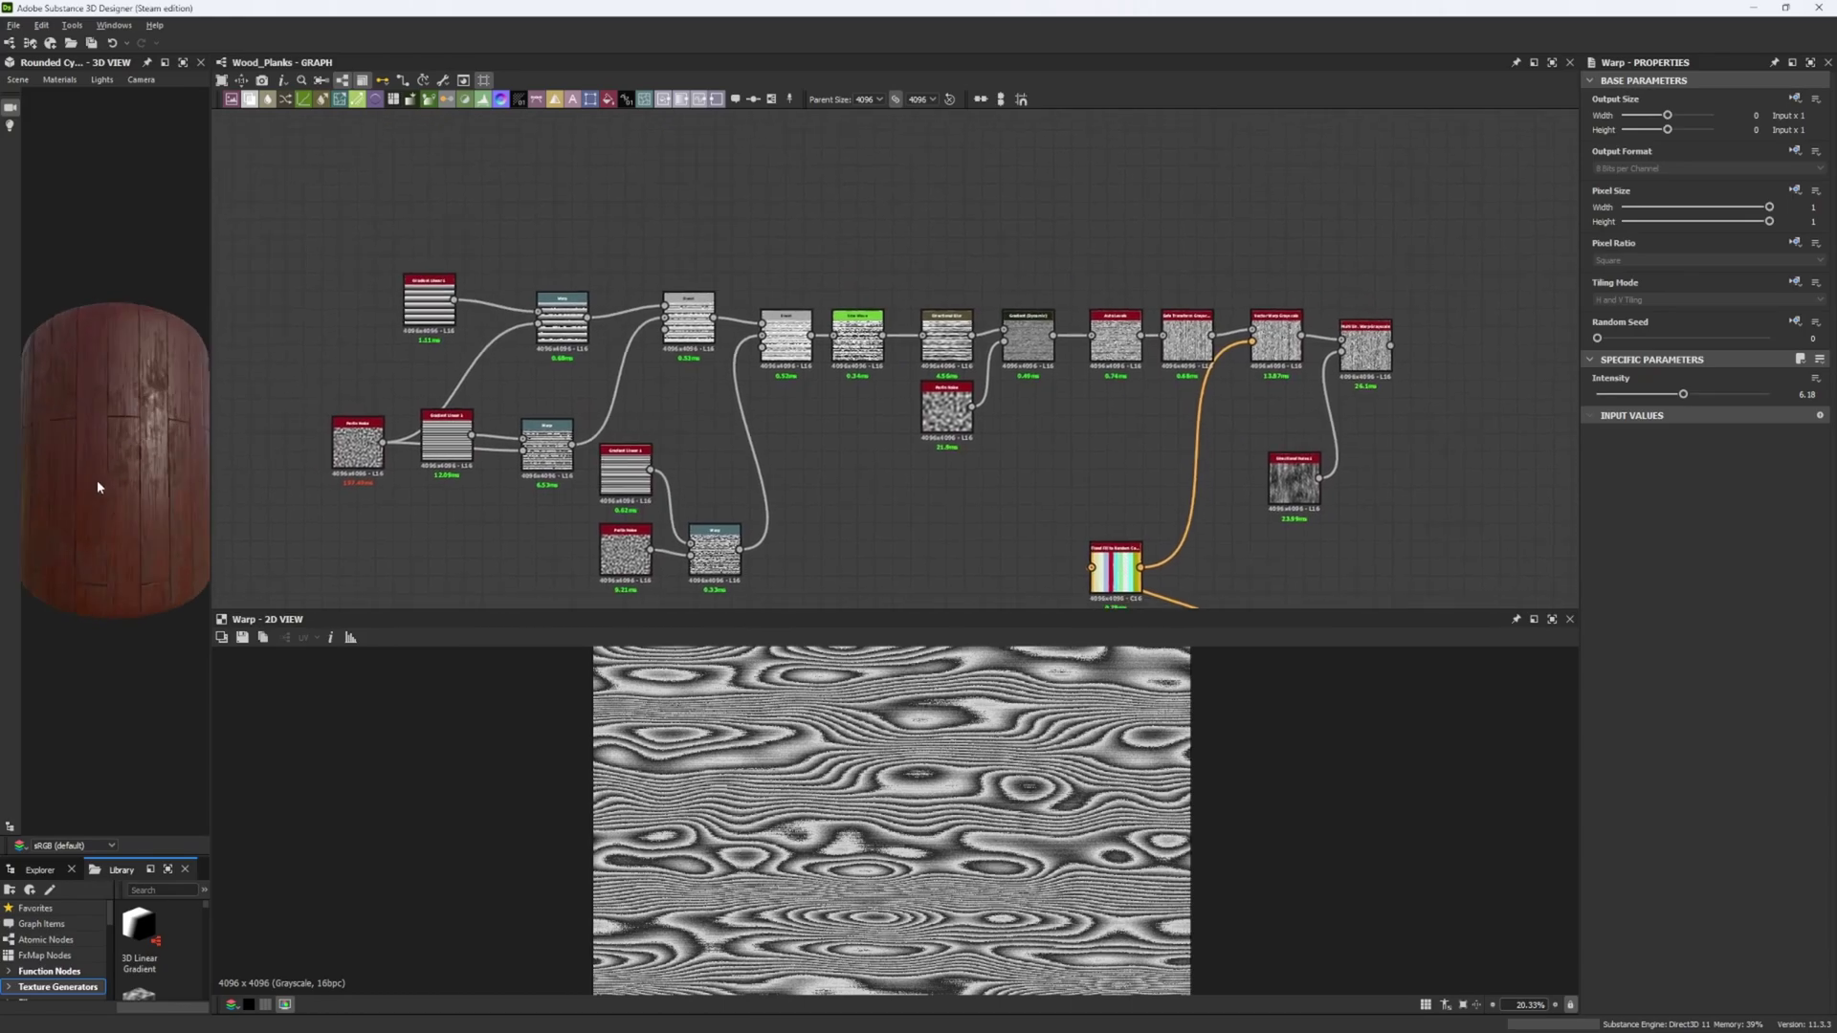
pyautogui.keyDown('ctrl'); pyautogui.keyDown('shift'); pyautogui.moveTo(81, 467); pyautogui.dragTo(109, 532, button='right'); pyautogui.keyUp('shift'); pyautogui.keyUp('ctrl')
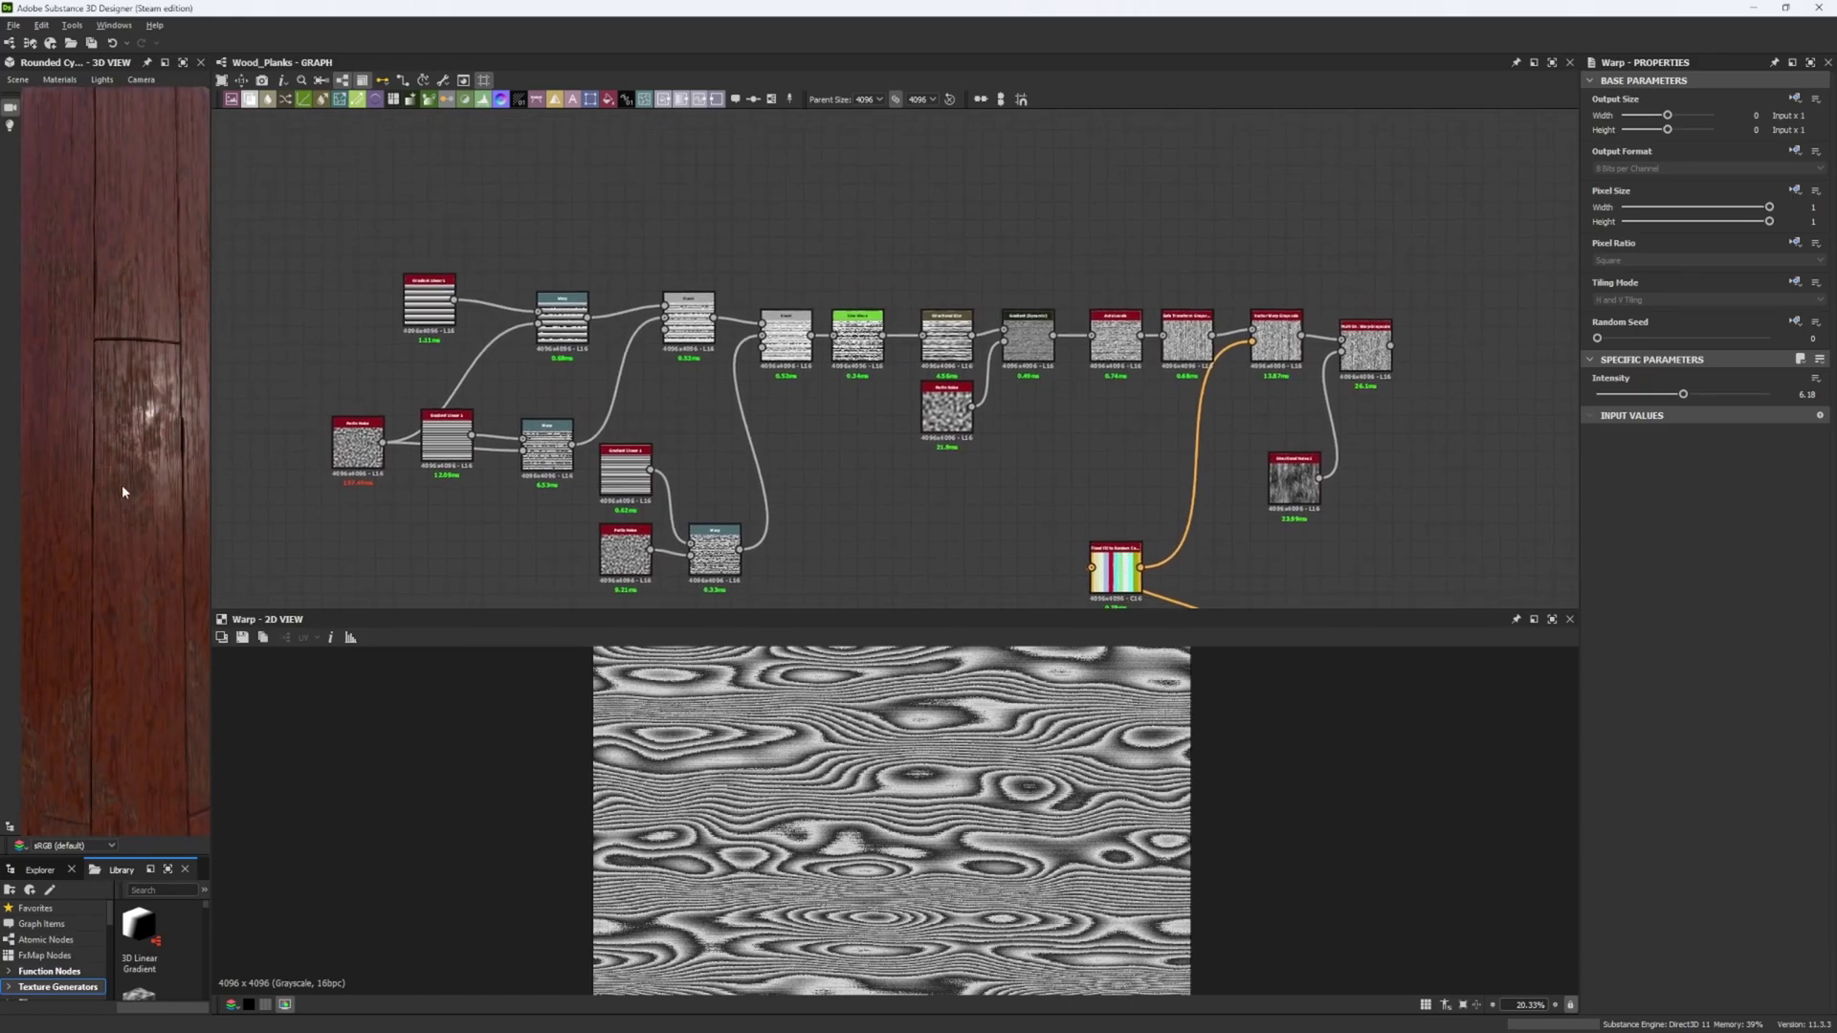
pyautogui.moveTo(804, 565); pyautogui.dragTo(767, 508, button='middle')
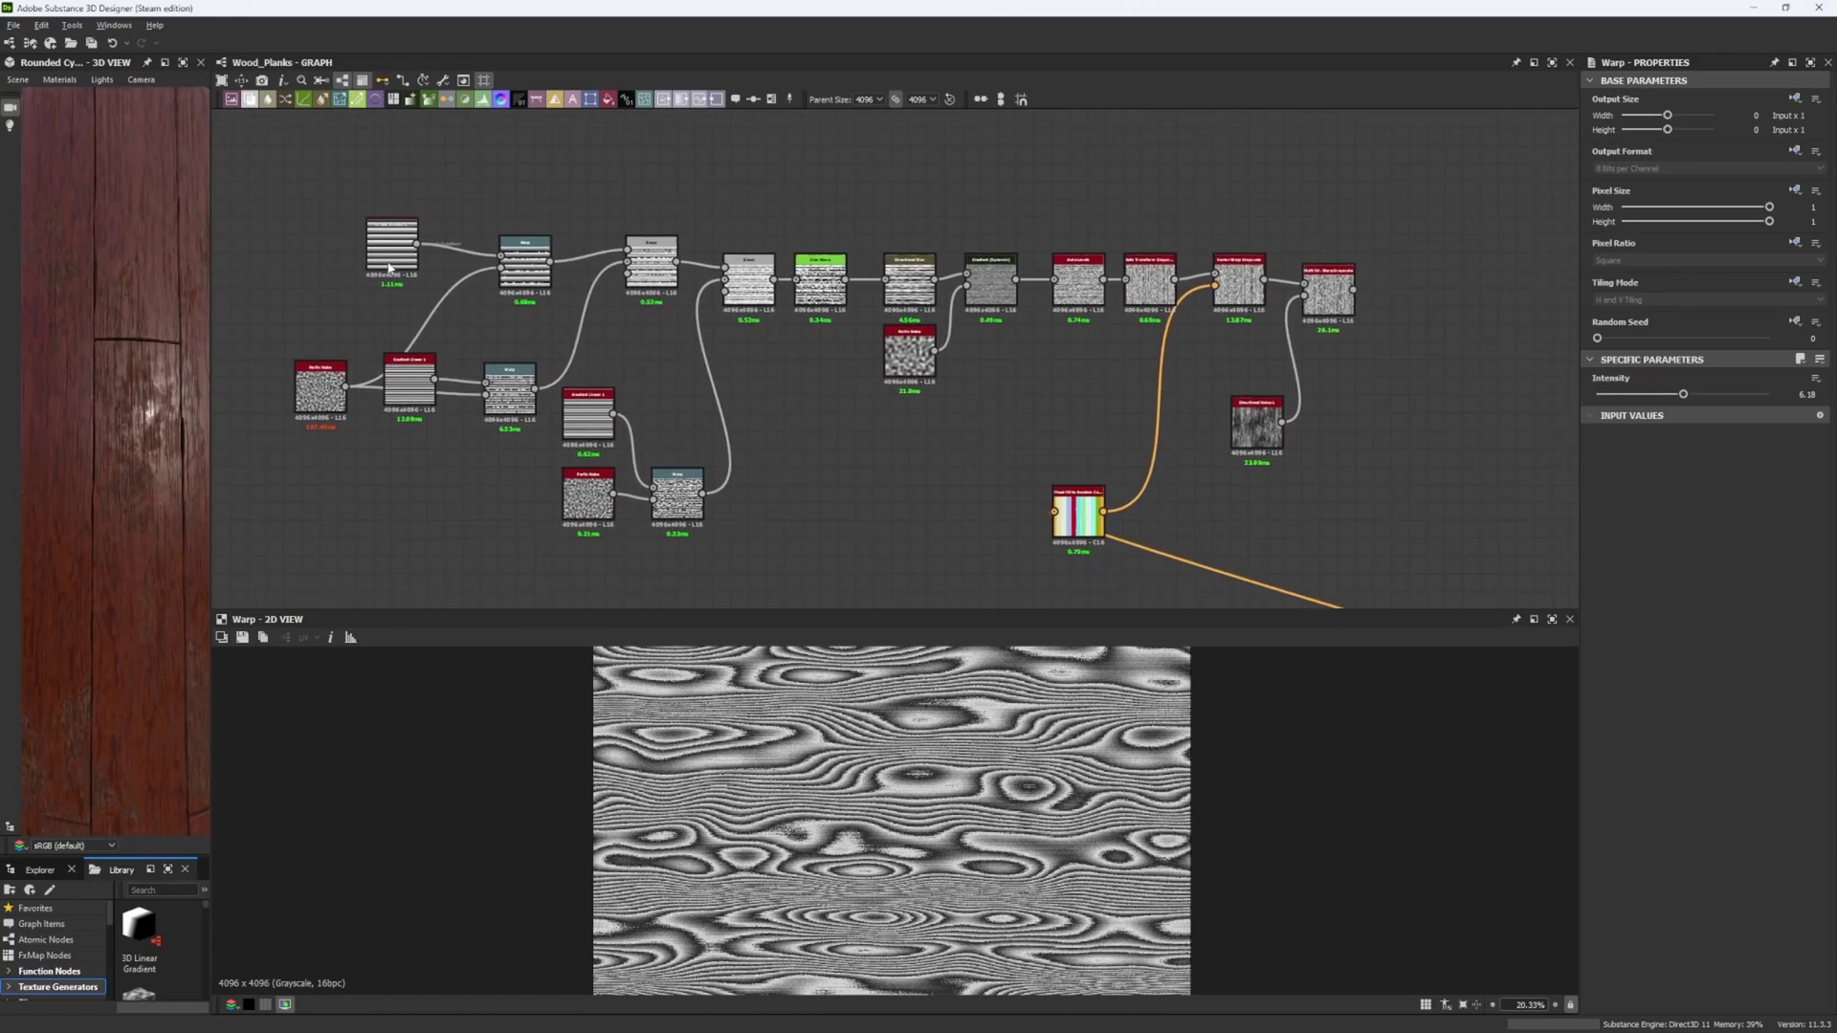
# Step: Add a frame around the selected chain of gradient, noise, warp and blend nodes and title it Wood Detail 2
pyautogui.moveTo(244, 209); pyautogui.dragTo(1399, 587)
pyautogui.rightClick(1336, 479)
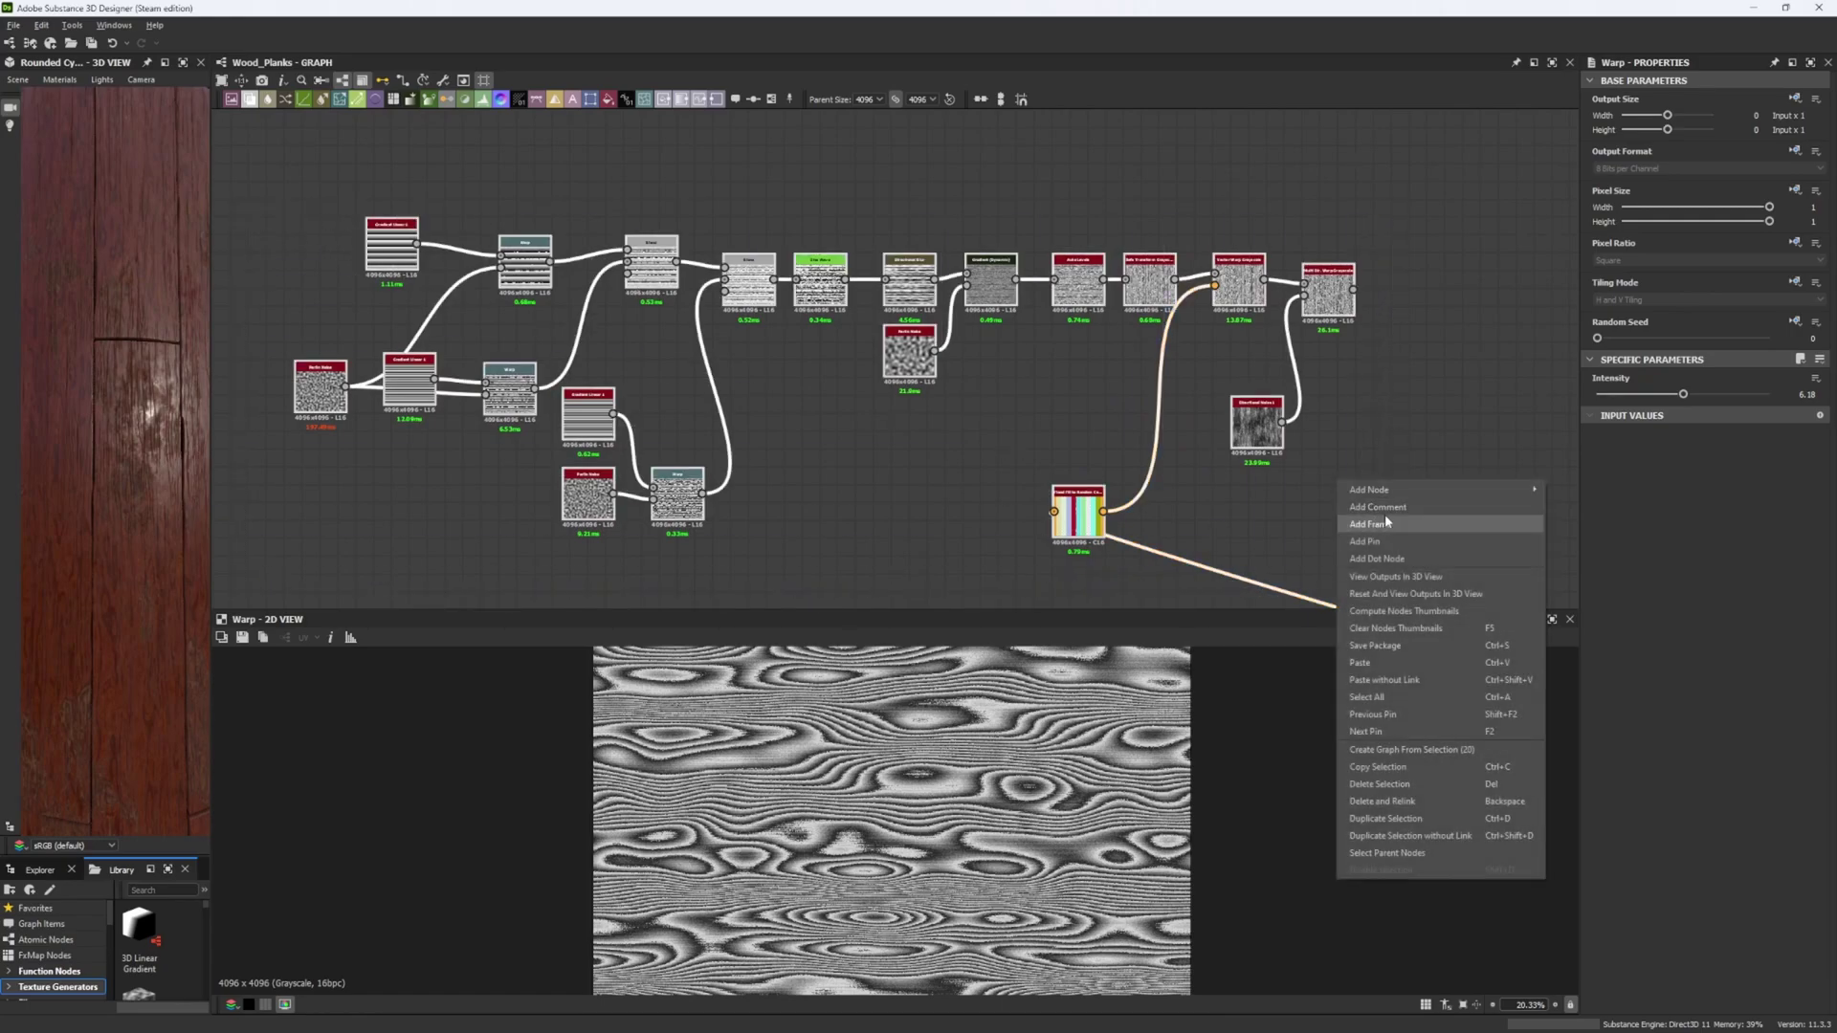
pyautogui.click(1386, 514)
pyautogui.doubleClick(1636, 152)
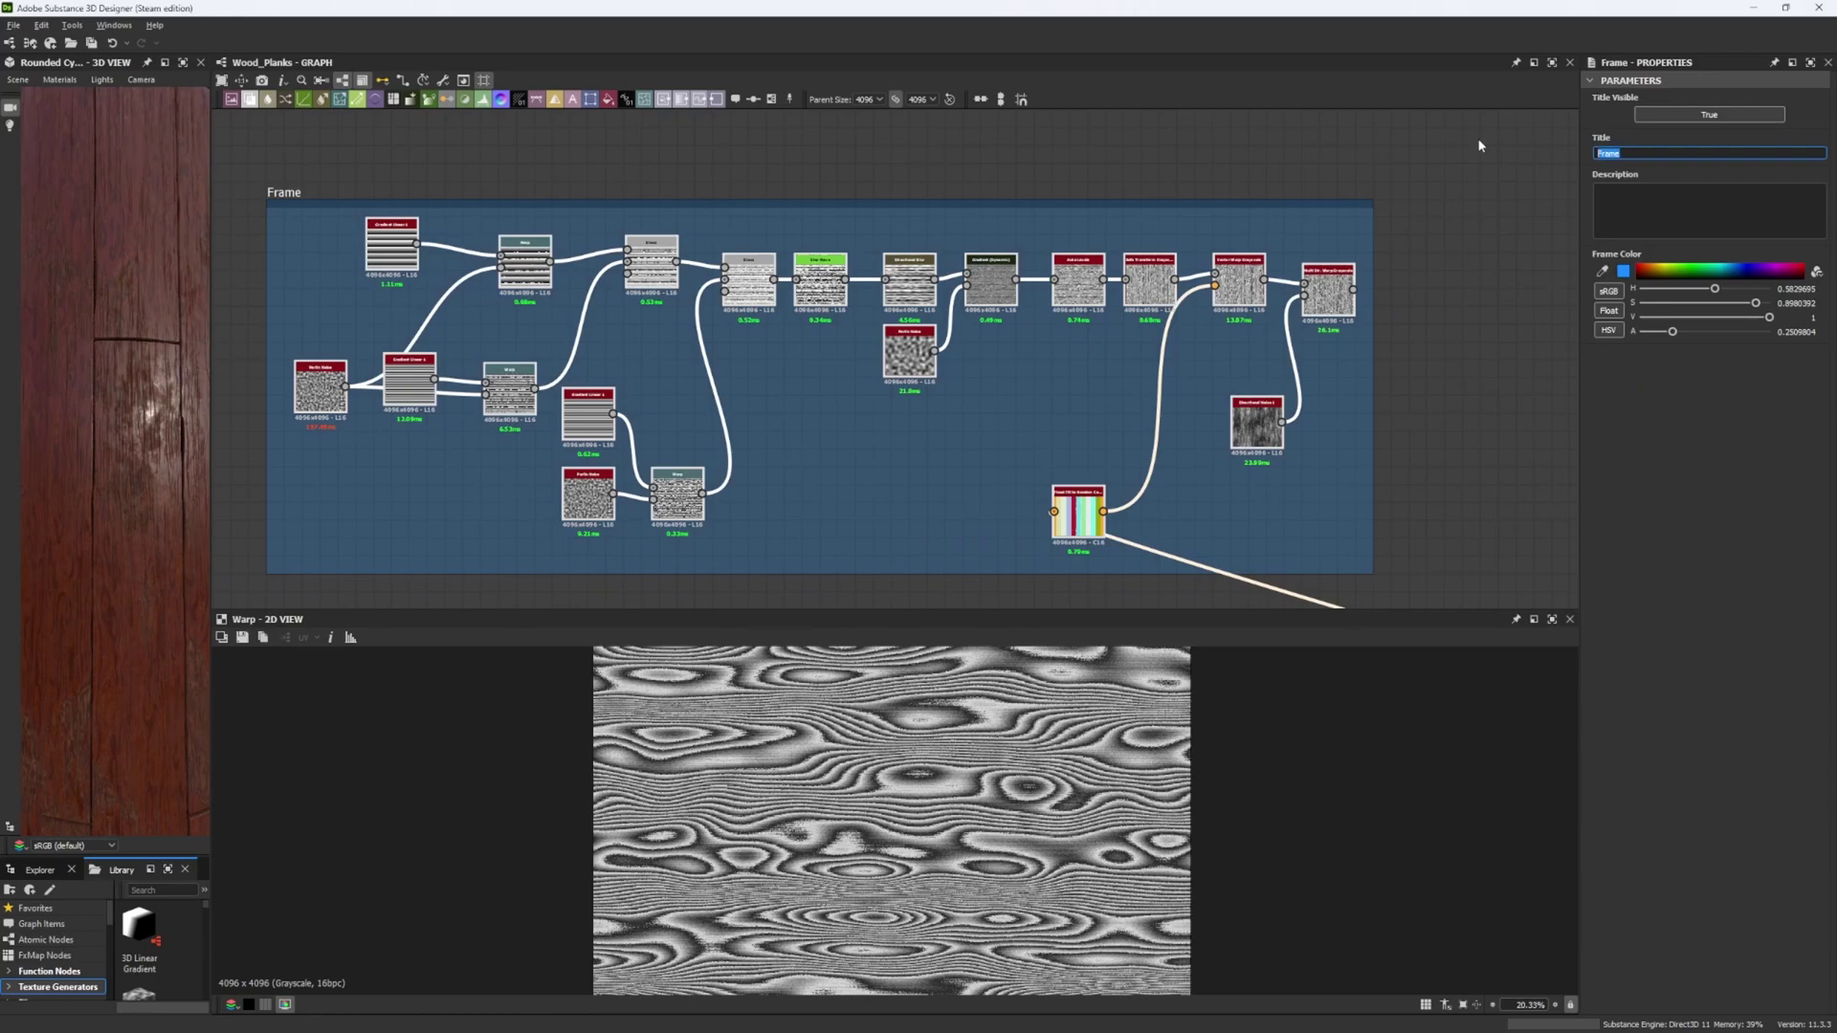
pyautogui.write('Wood Detail 2')
pyautogui.click(669, 165)
pyautogui.moveTo(631, 157); pyautogui.dragTo(615, 162, button='middle')
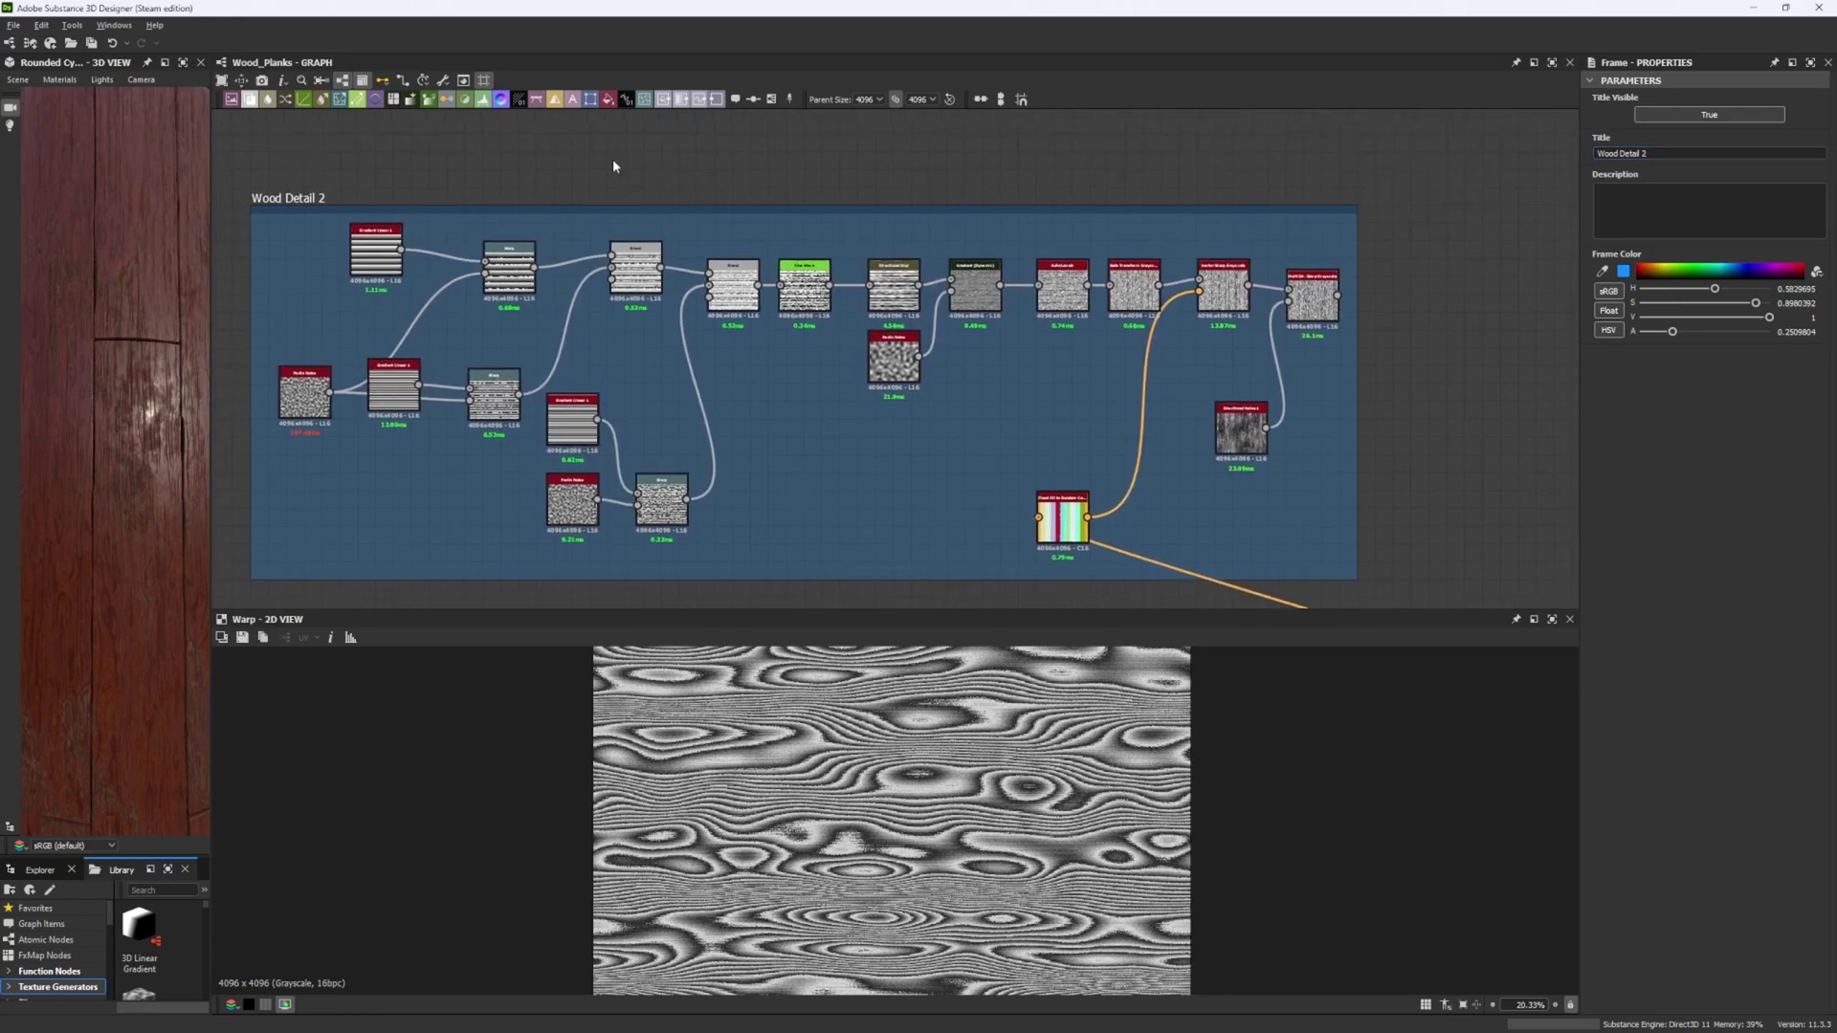
# Step: Compare the stripe patterns and Tiling values of the three Gradient Linear 1 nodes in the Wood Detail 2 frame
pyautogui.doubleClick(385, 378)
pyautogui.scroll(-4, 829, 837)
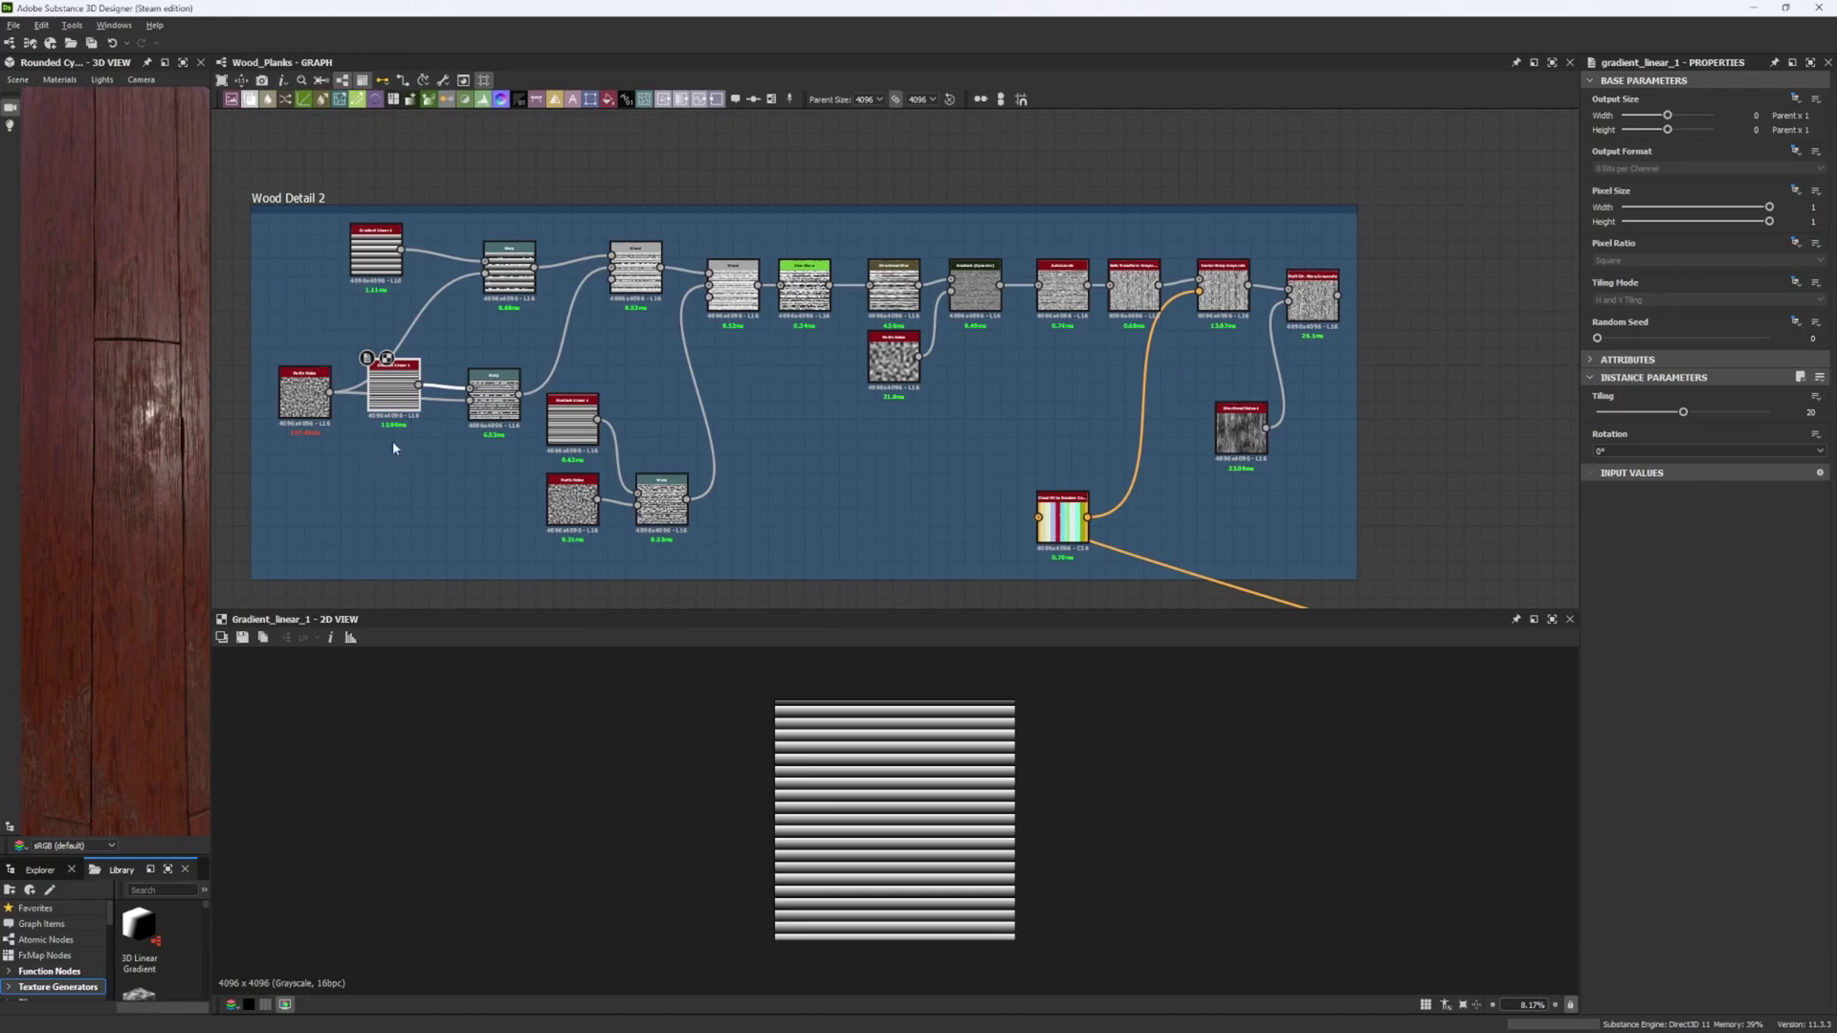
pyautogui.click(375, 274)
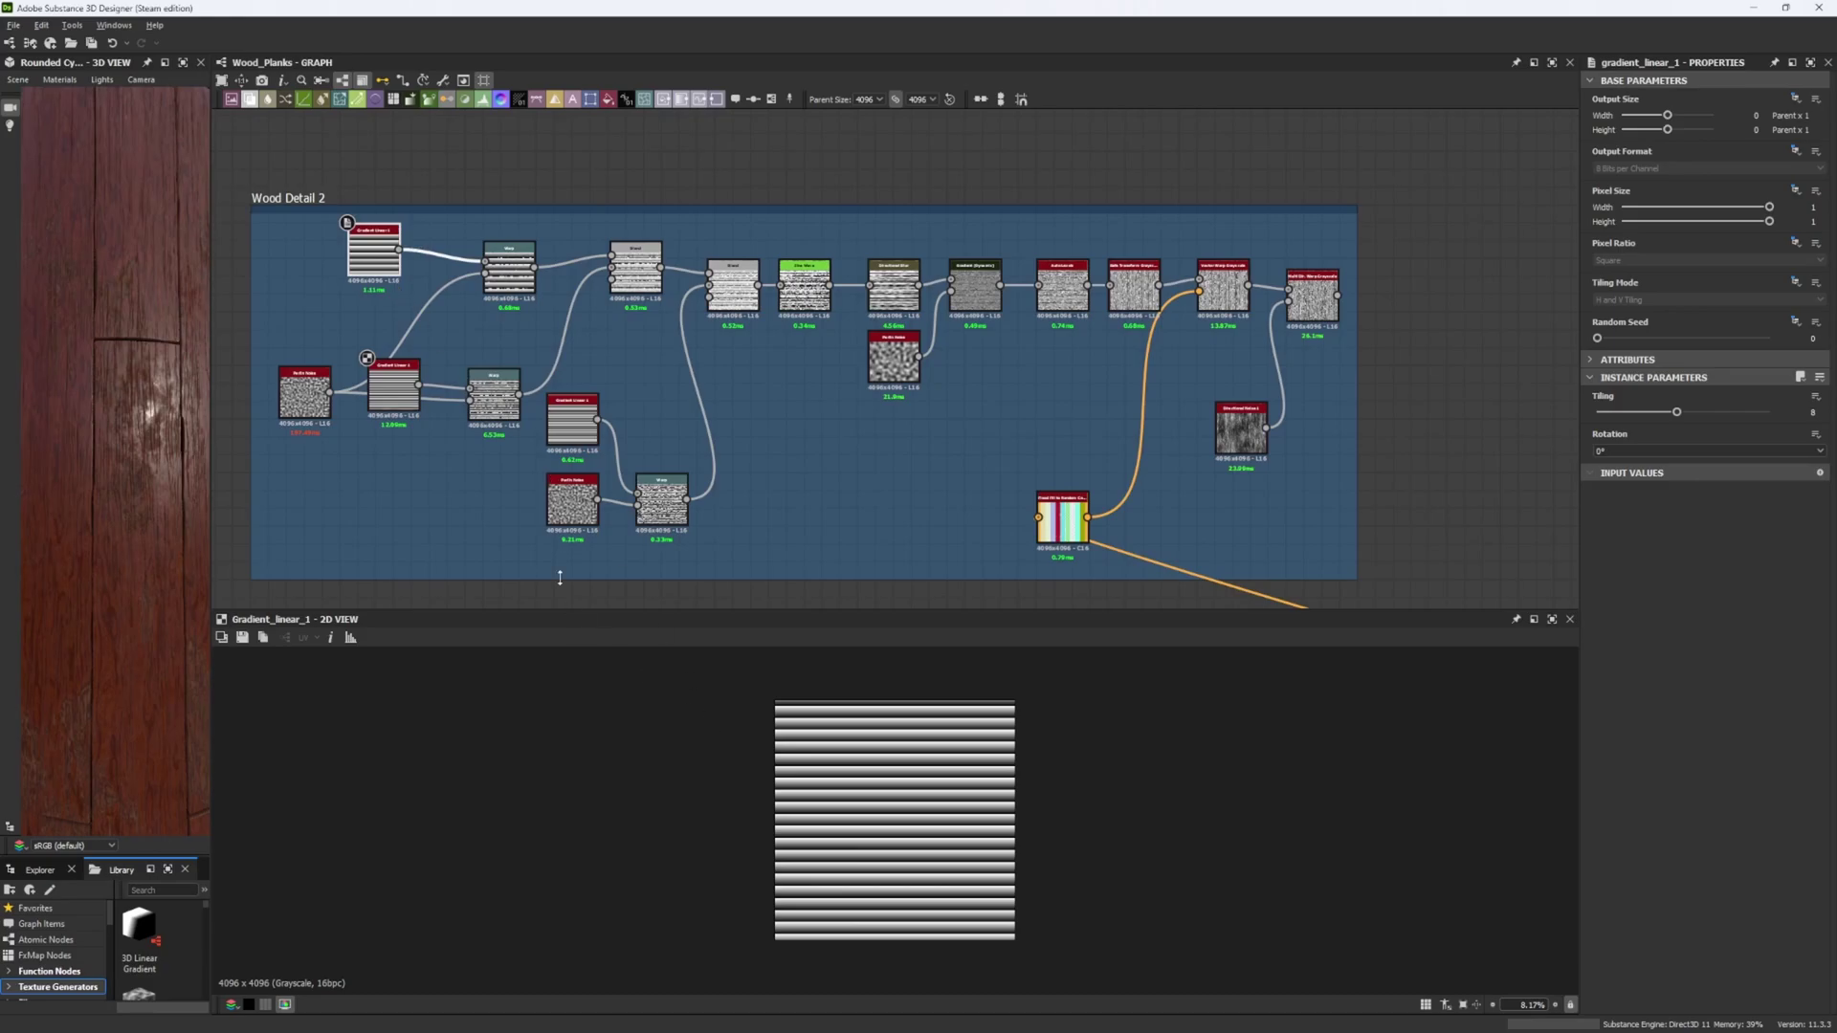
pyautogui.scroll(3, 371, 256)
pyautogui.doubleClick(371, 256)
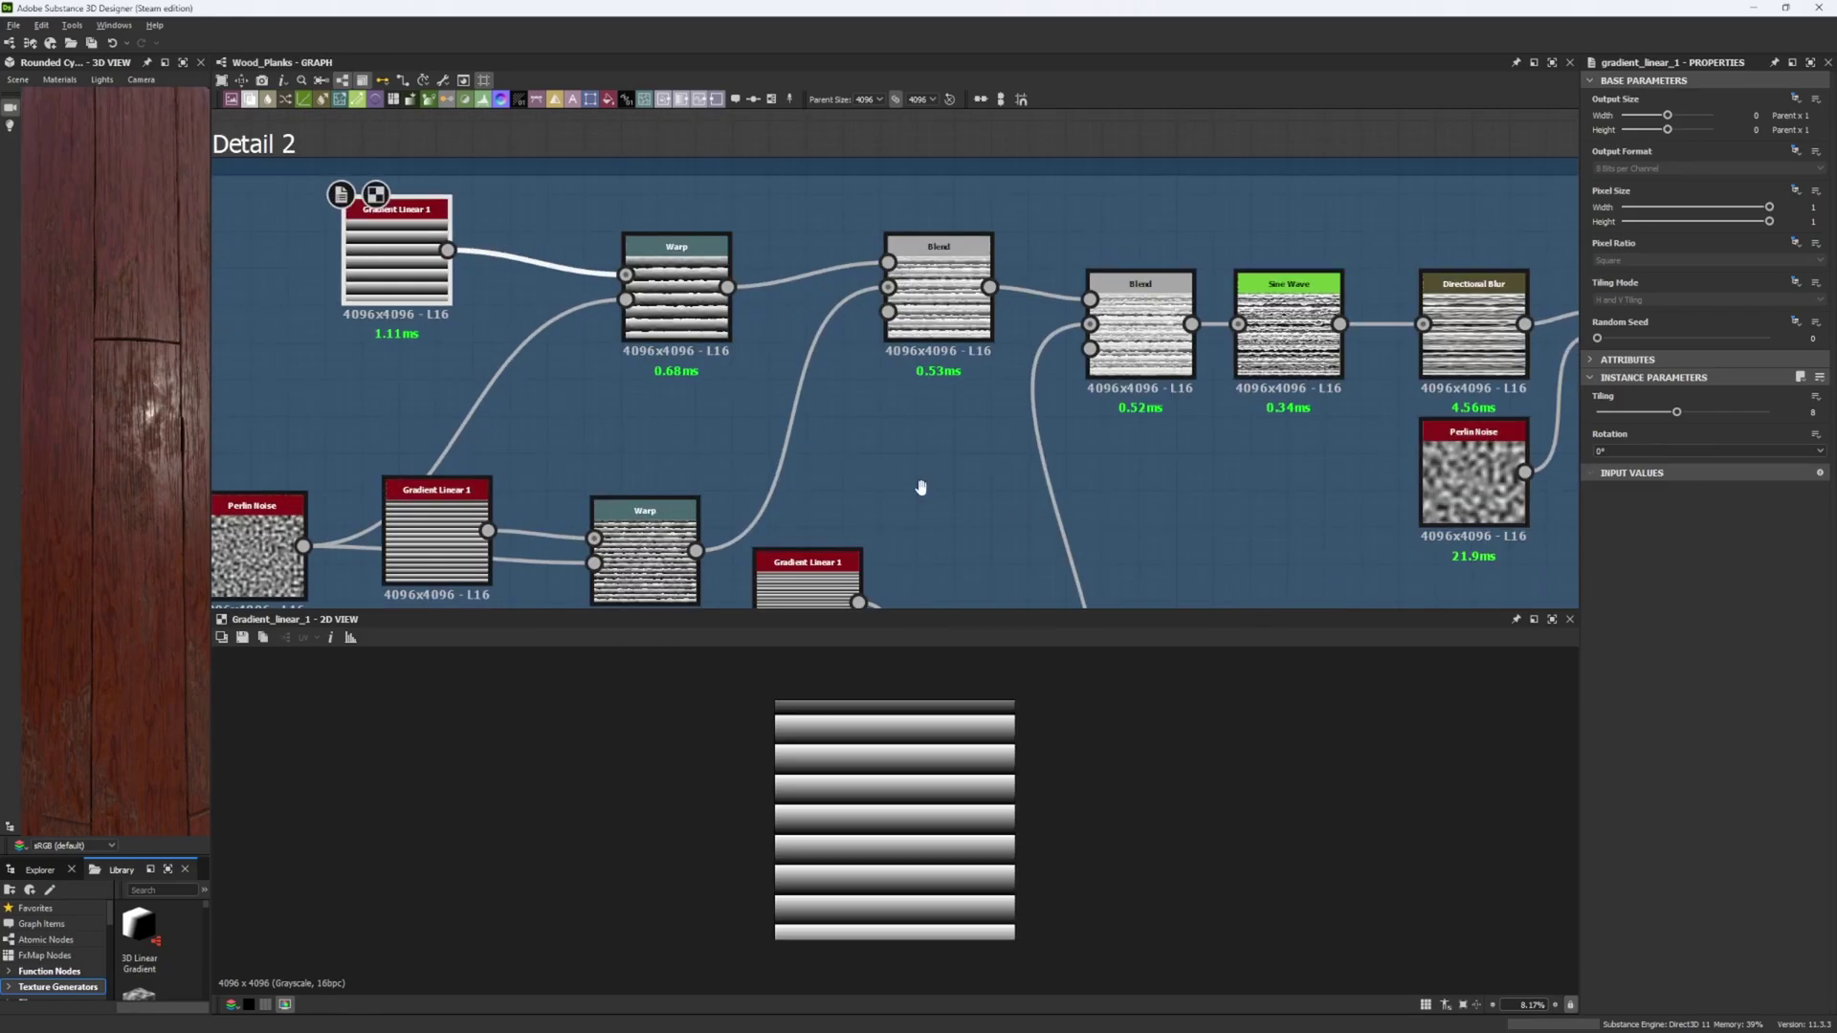
pyautogui.moveTo(923, 488); pyautogui.dragTo(765, 349, button='middle')
pyautogui.doubleClick(289, 390)
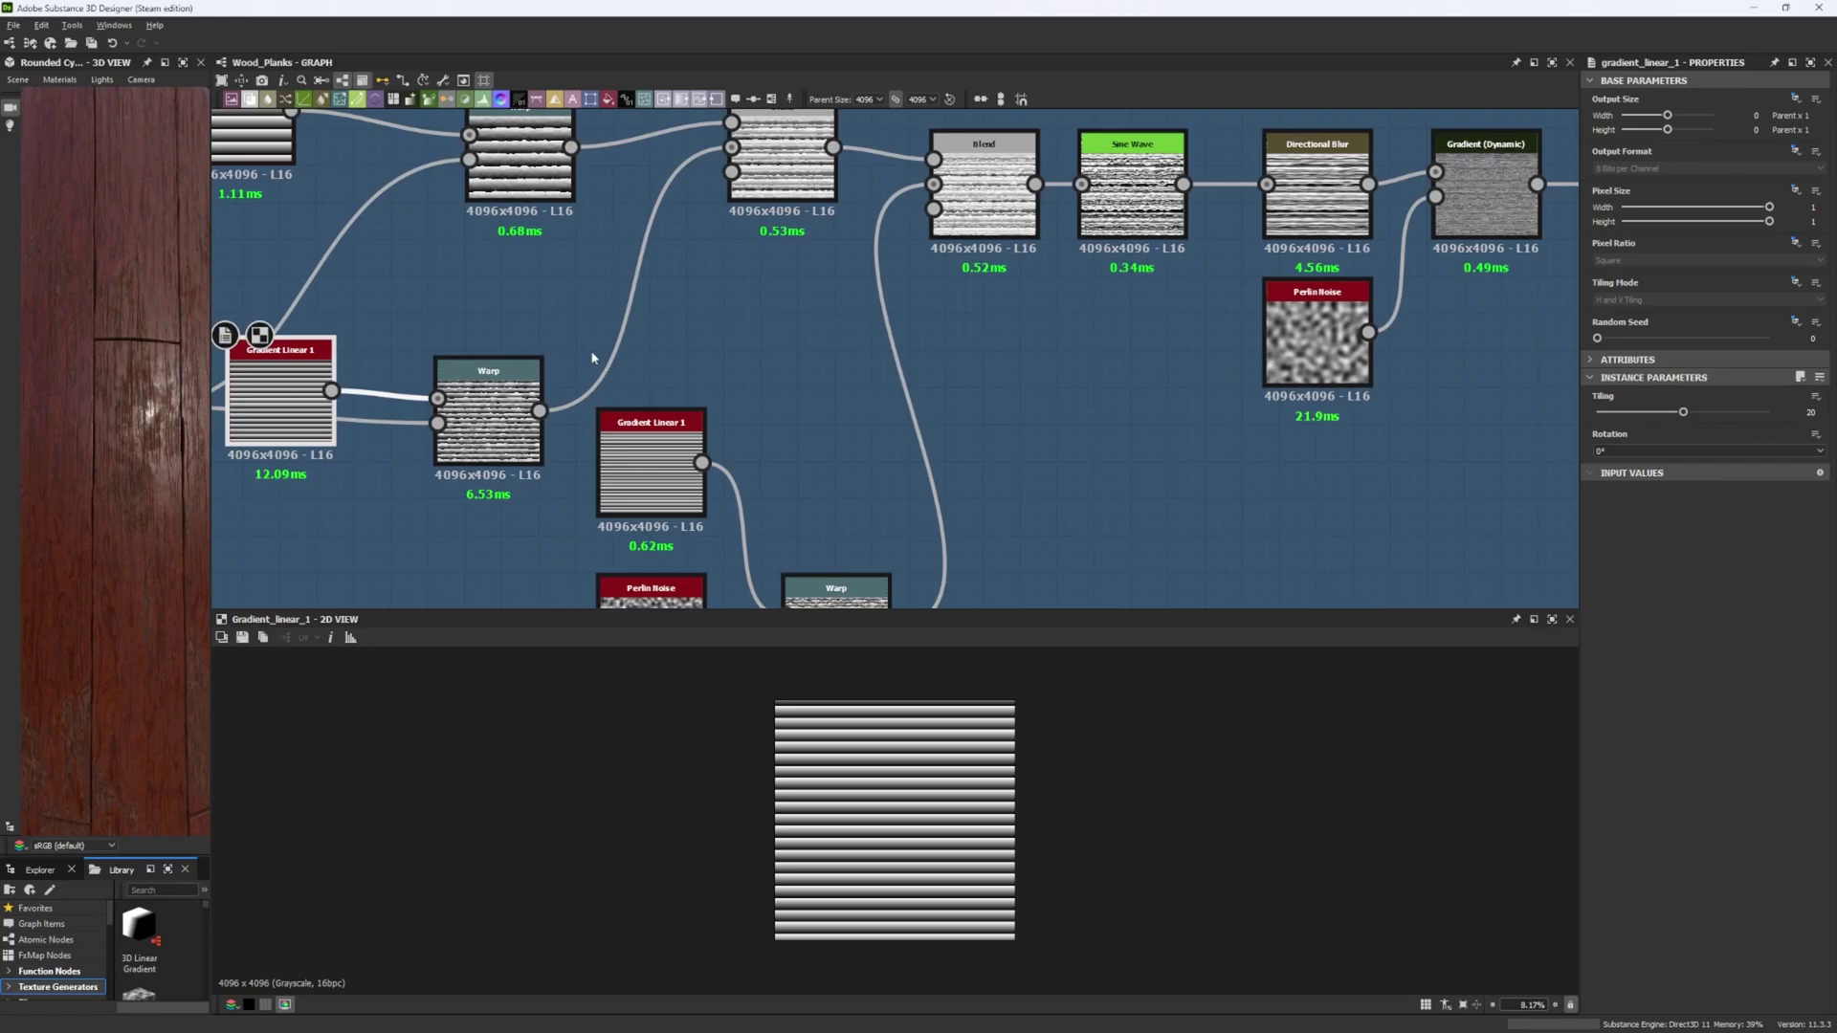
pyautogui.moveTo(595, 394); pyautogui.dragTo(492, 173, button='middle')
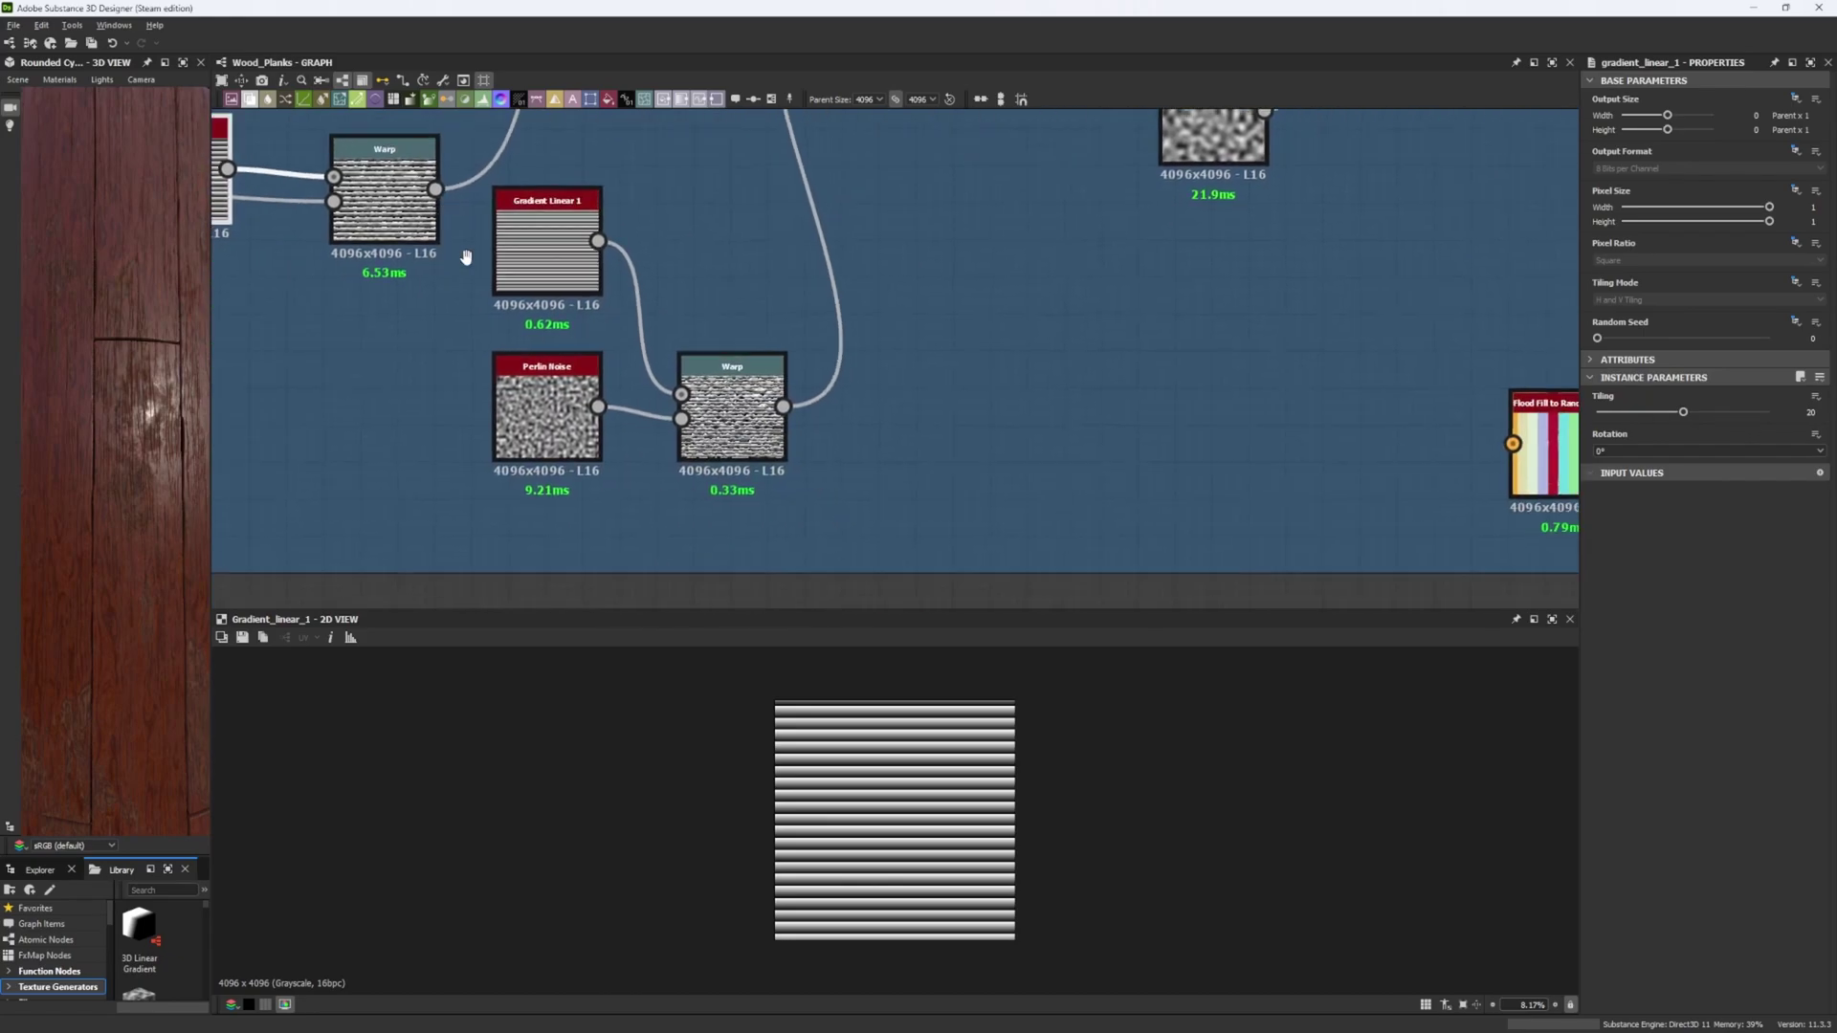
pyautogui.doubleClick(538, 254)
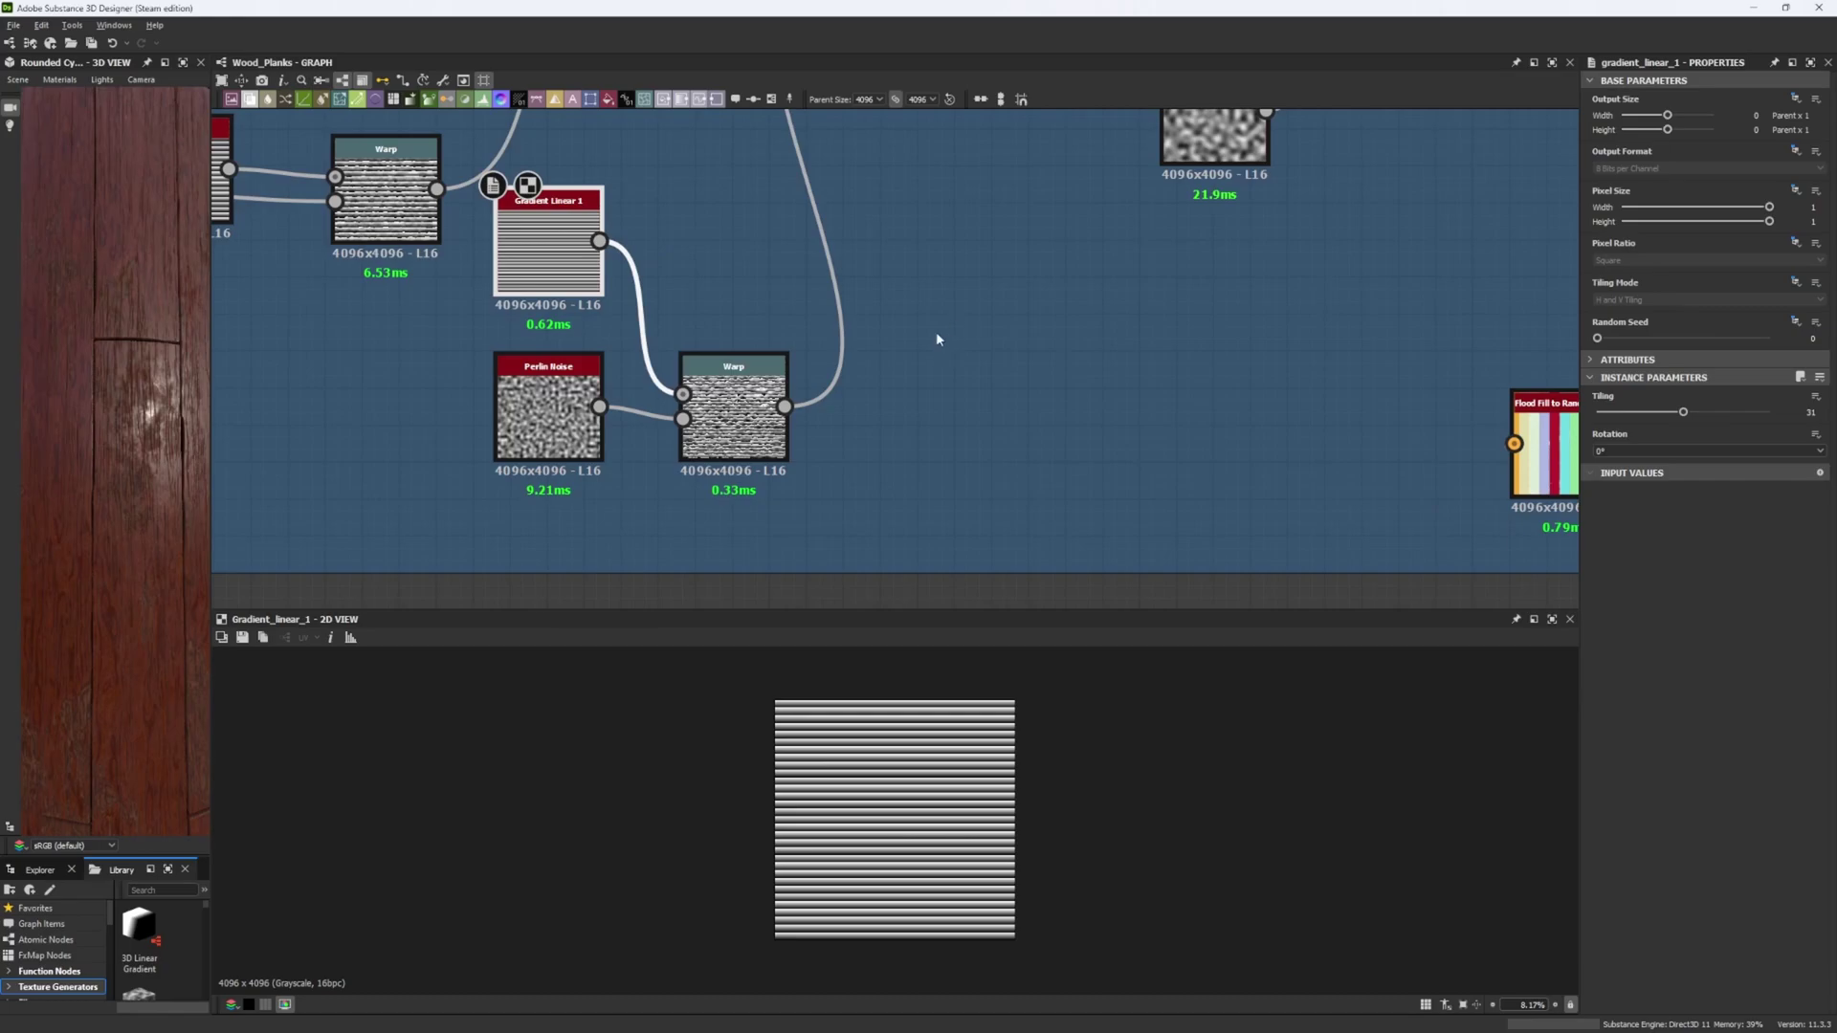
pyautogui.moveTo(669, 318); pyautogui.dragTo(876, 485, button='middle')
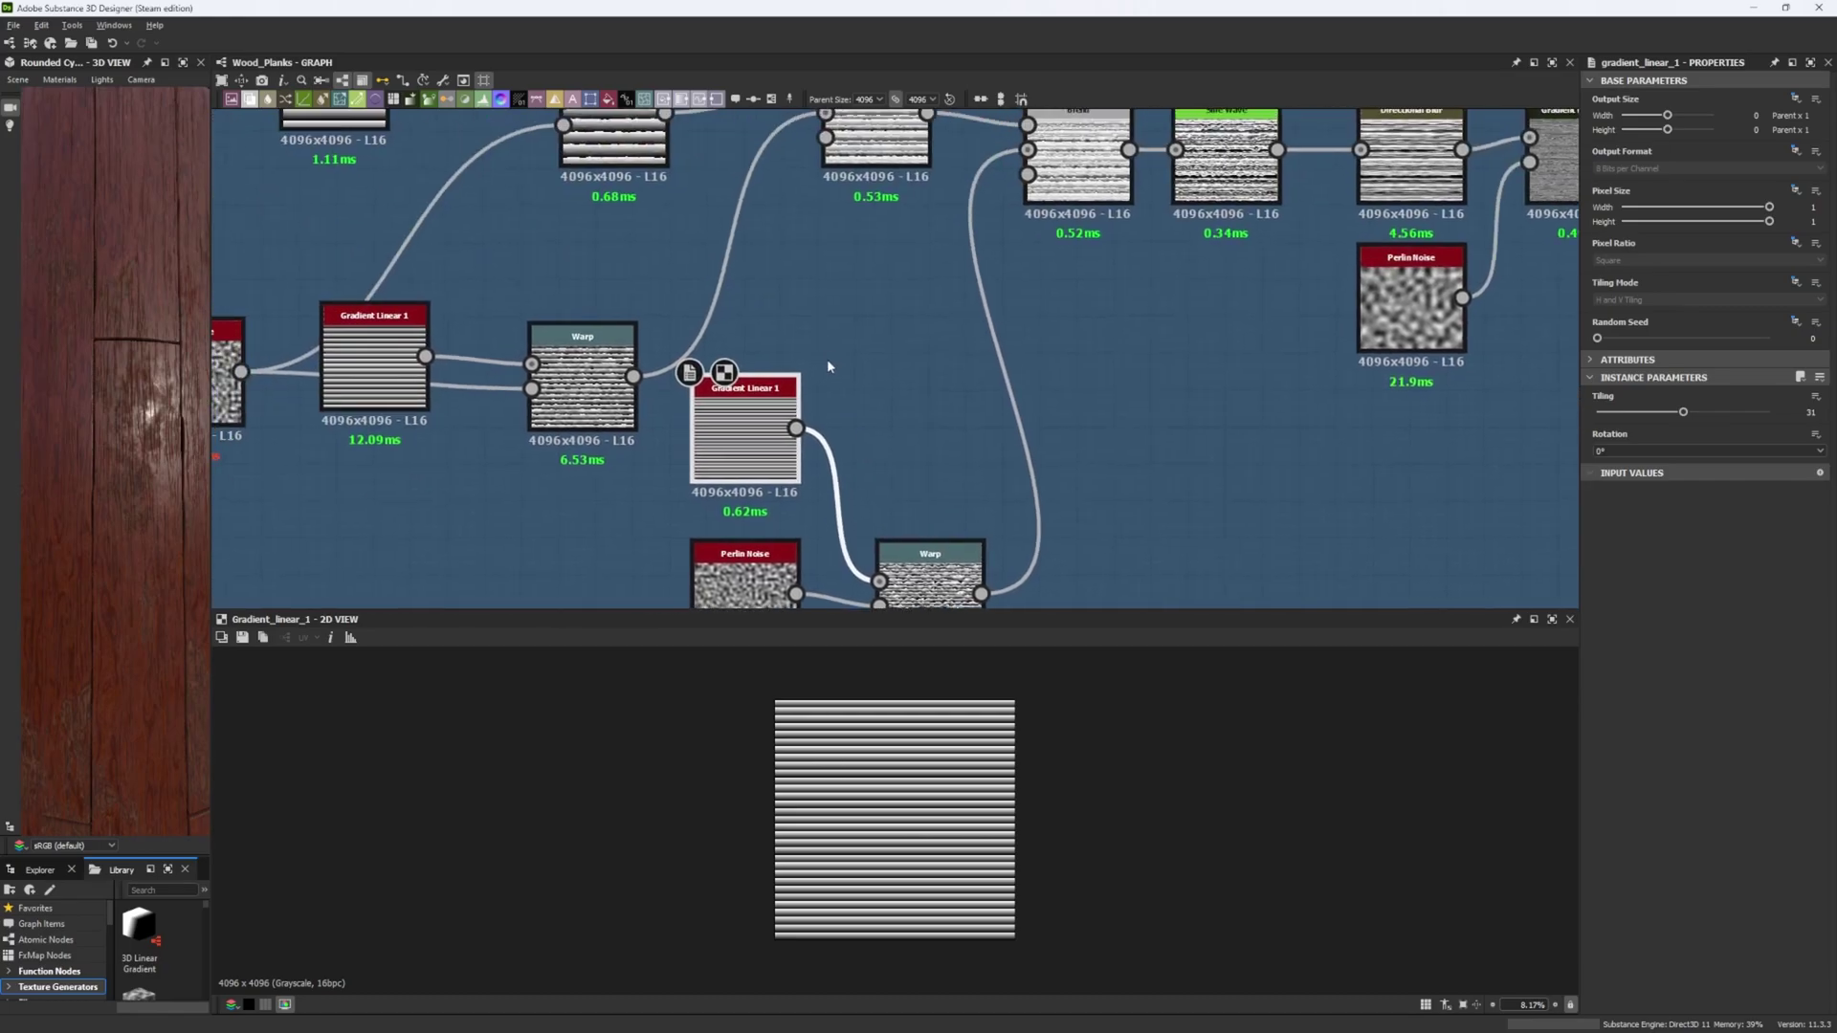
pyautogui.moveTo(827, 321); pyautogui.dragTo(843, 435, button='middle')
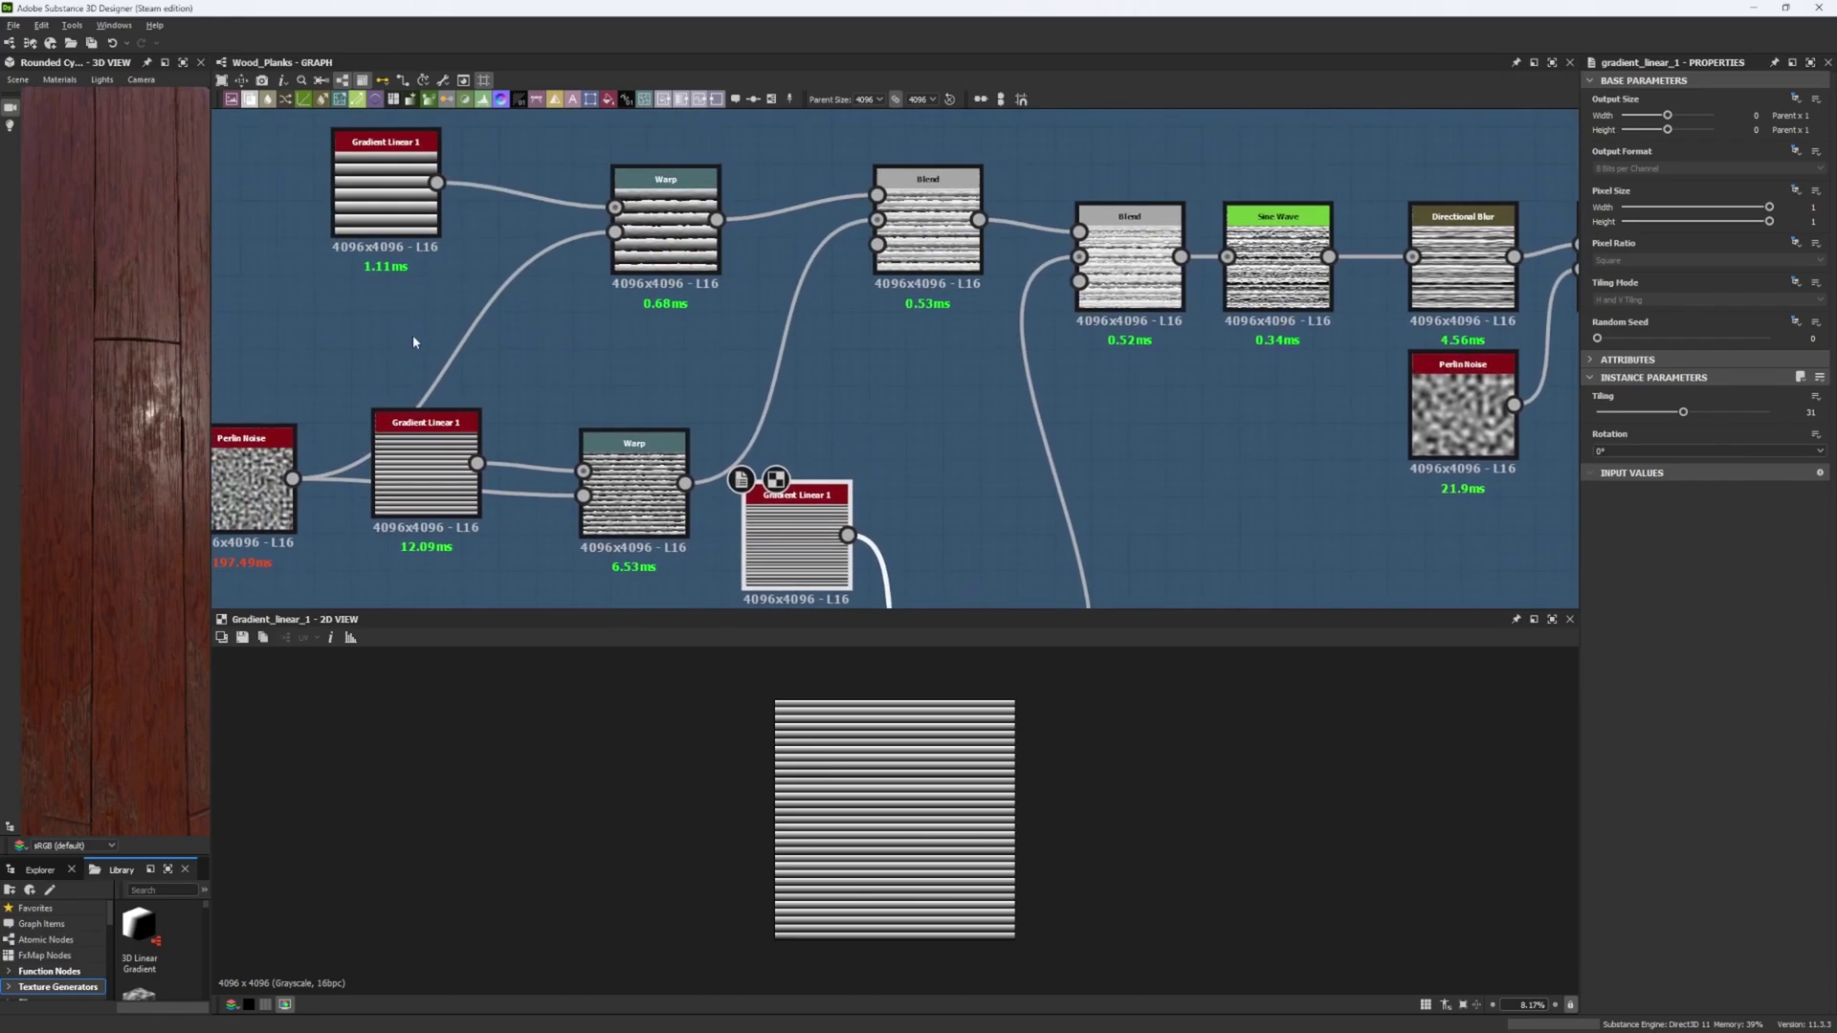
# Step: Examine the output and blending mode of the first Blend node, which combines the two upper Warp nodes
pyautogui.moveTo(482, 329); pyautogui.dragTo(537, 245, button='middle')
pyautogui.scroll(-3, 419, 240)
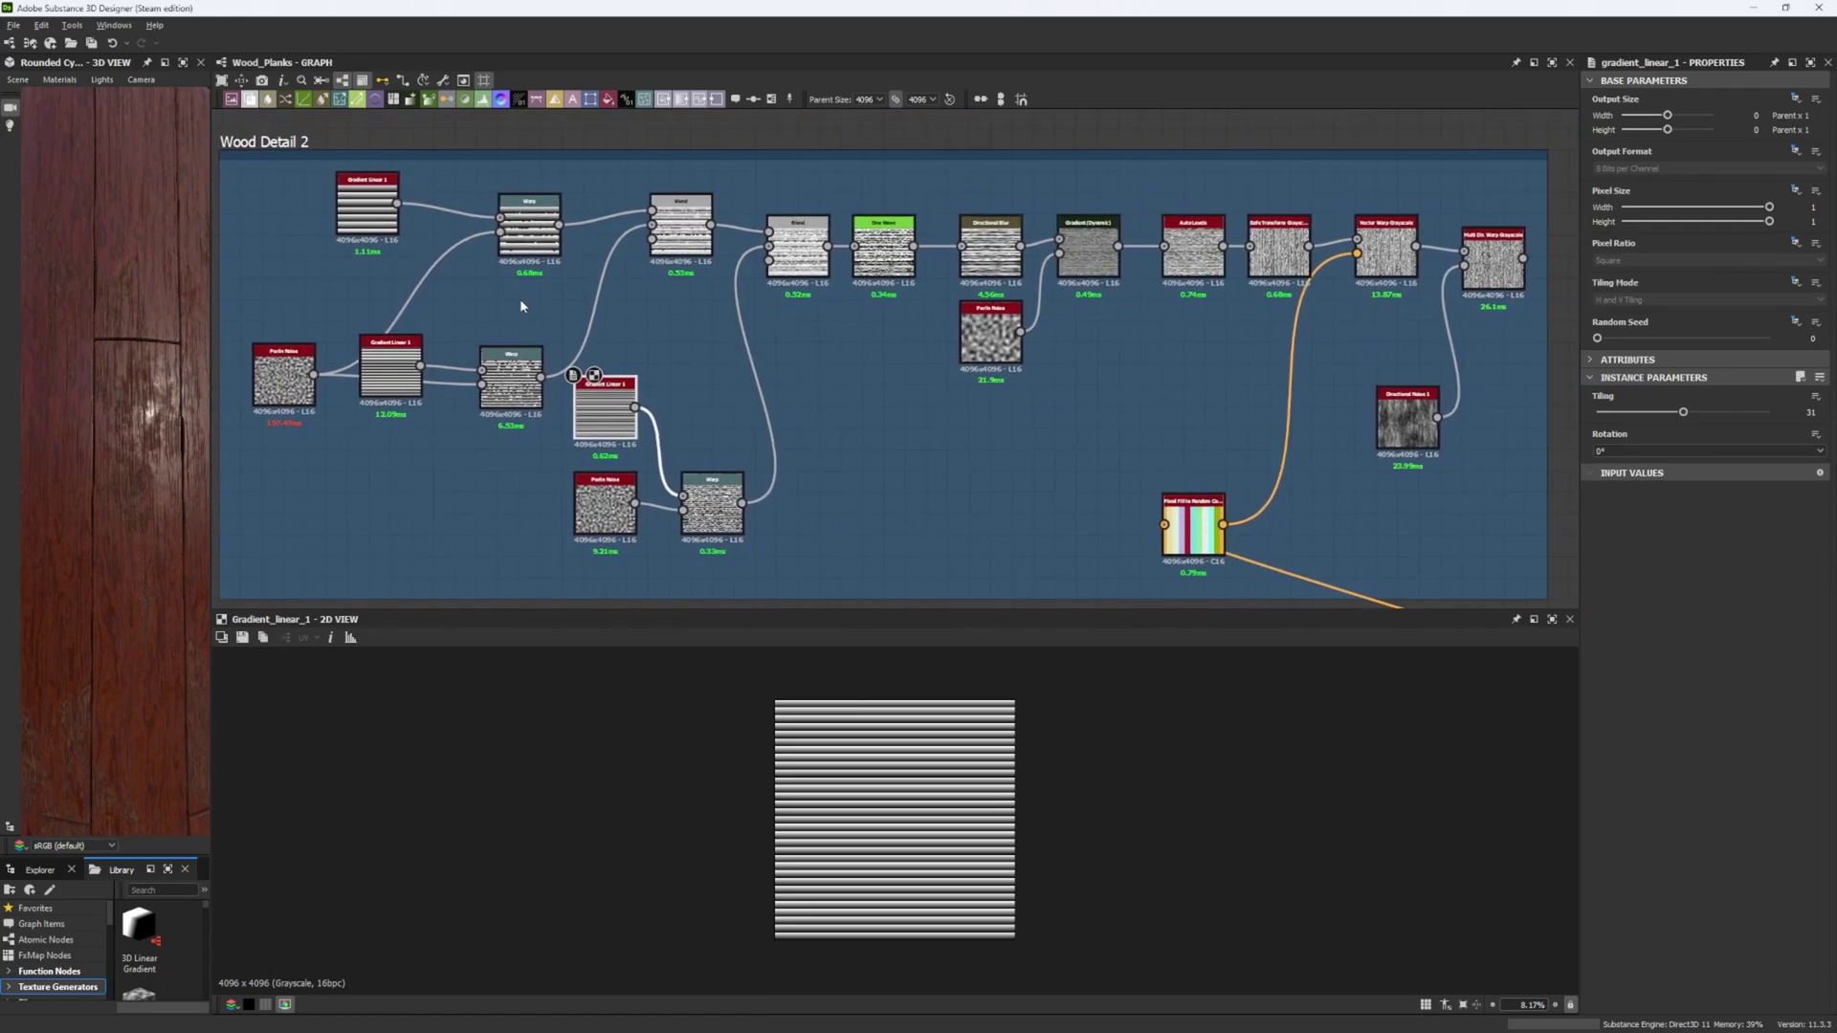
pyautogui.scroll(2, 680, 225)
pyautogui.click(672, 239)
pyautogui.scroll(6, 1081, 680)
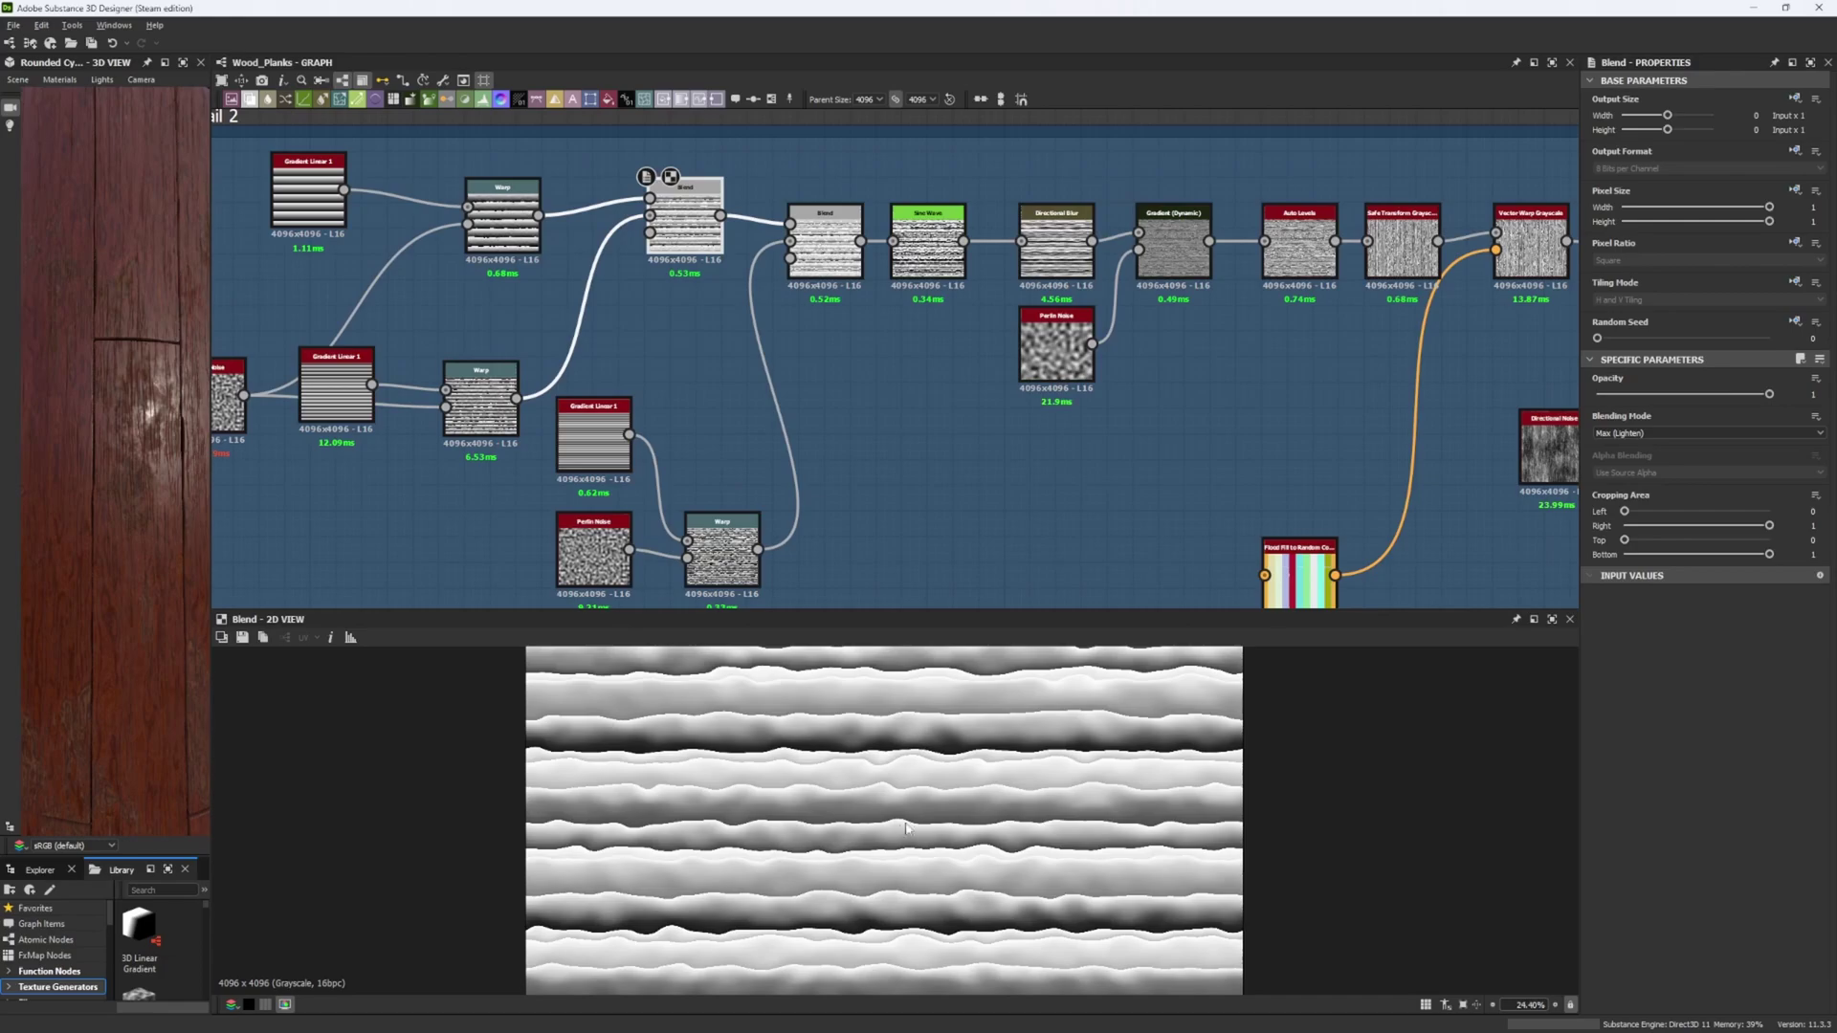
pyautogui.scroll(-6, 755, 787)
pyautogui.scroll(2, 756, 786)
pyautogui.click(502, 228)
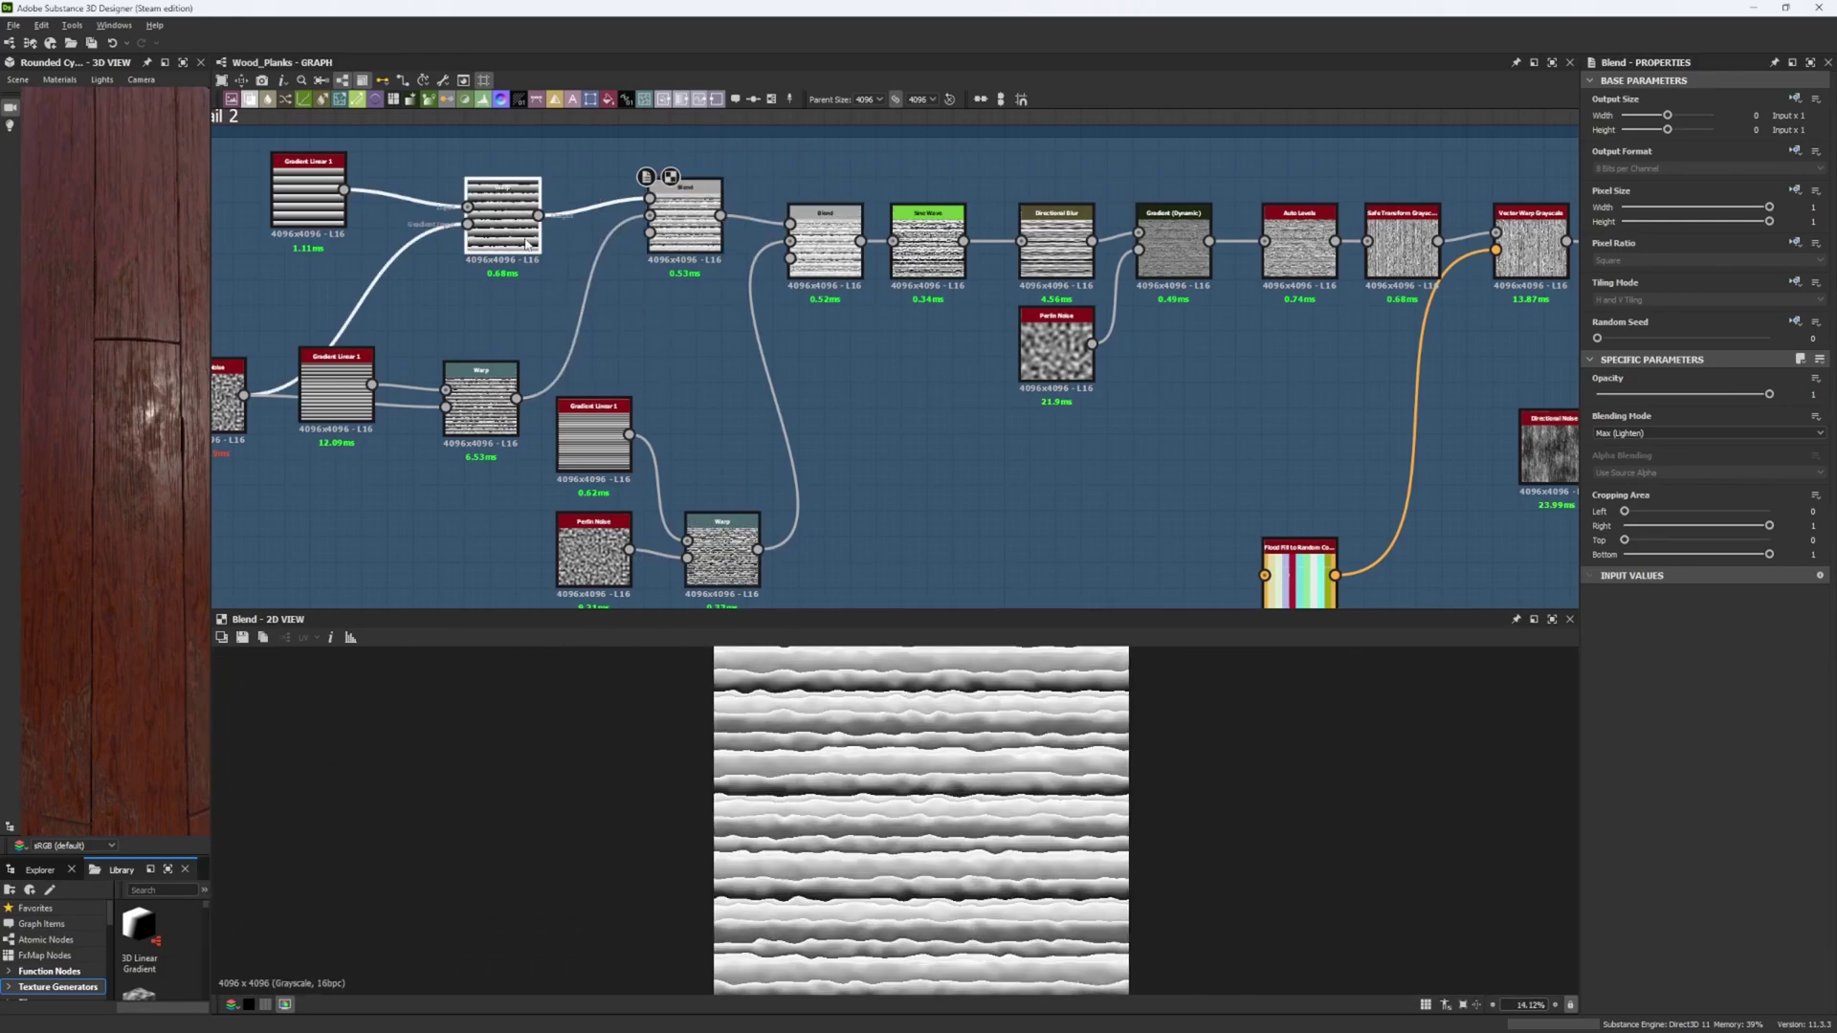
pyautogui.click(670, 233)
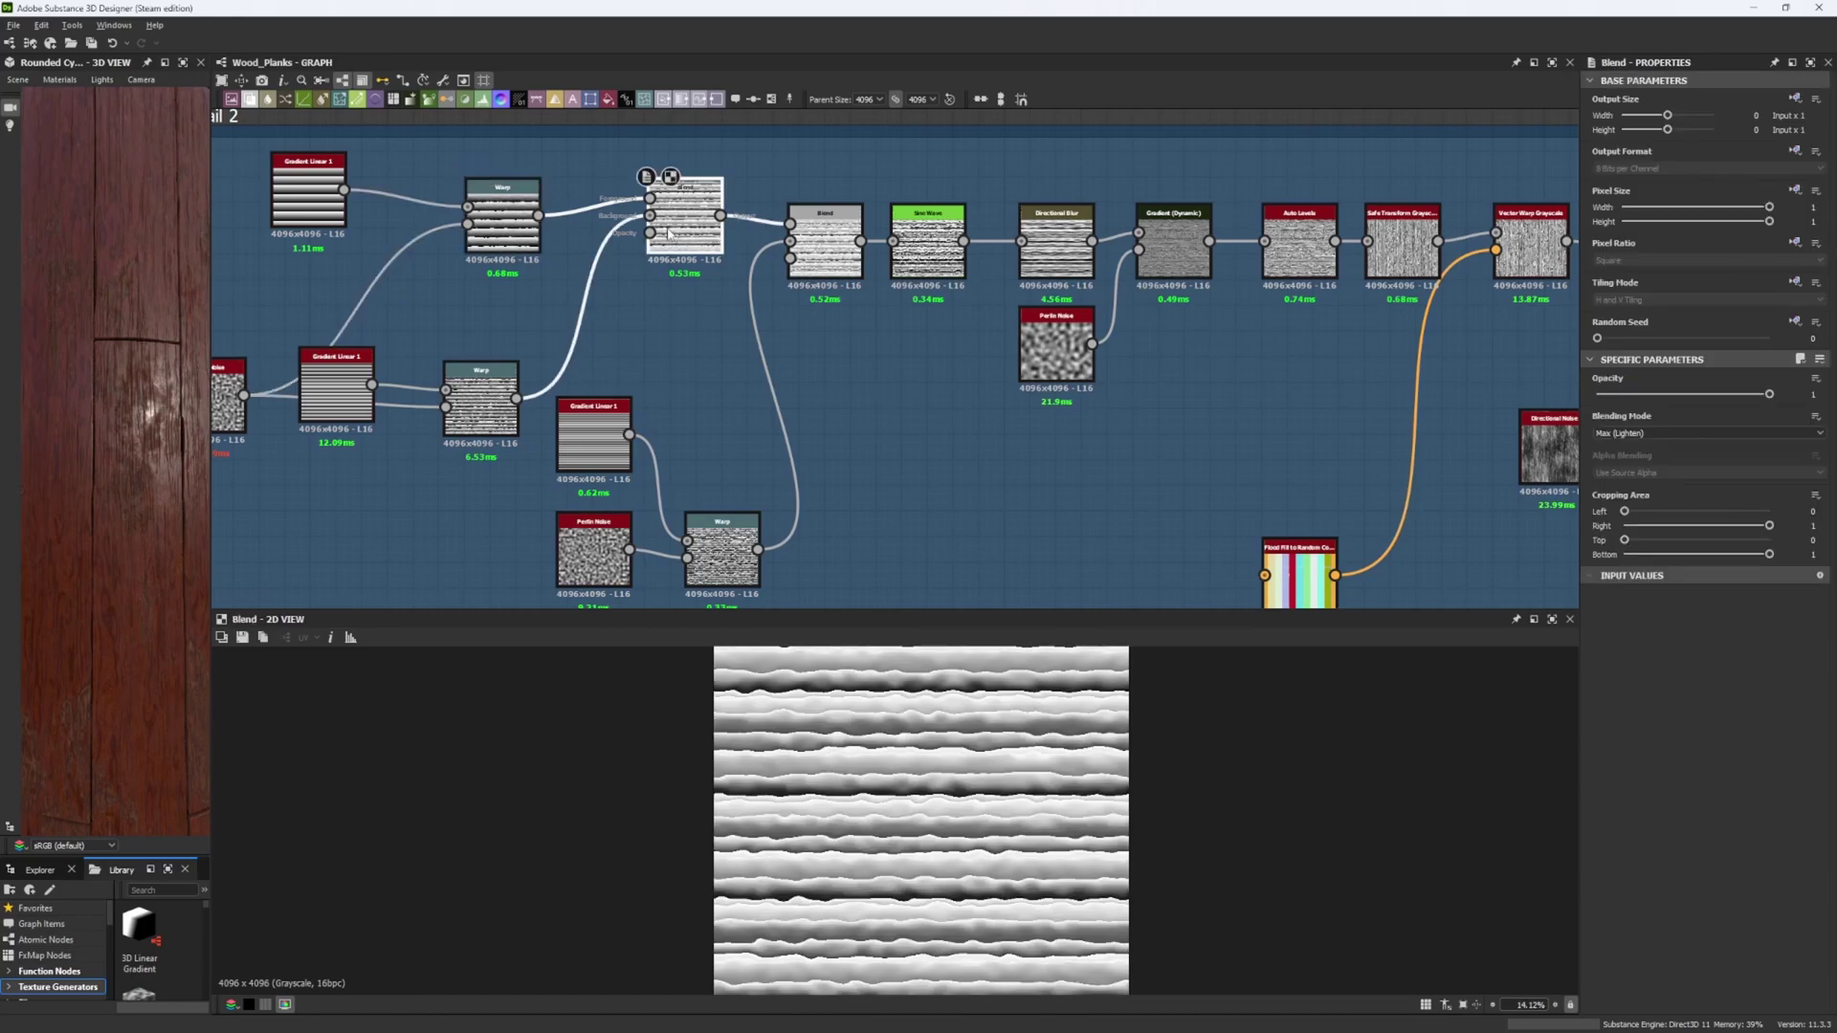
# Step: Preview the second Blend node and inspect its layered wave pattern up close
pyautogui.click(833, 254)
pyautogui.doubleClick(833, 253)
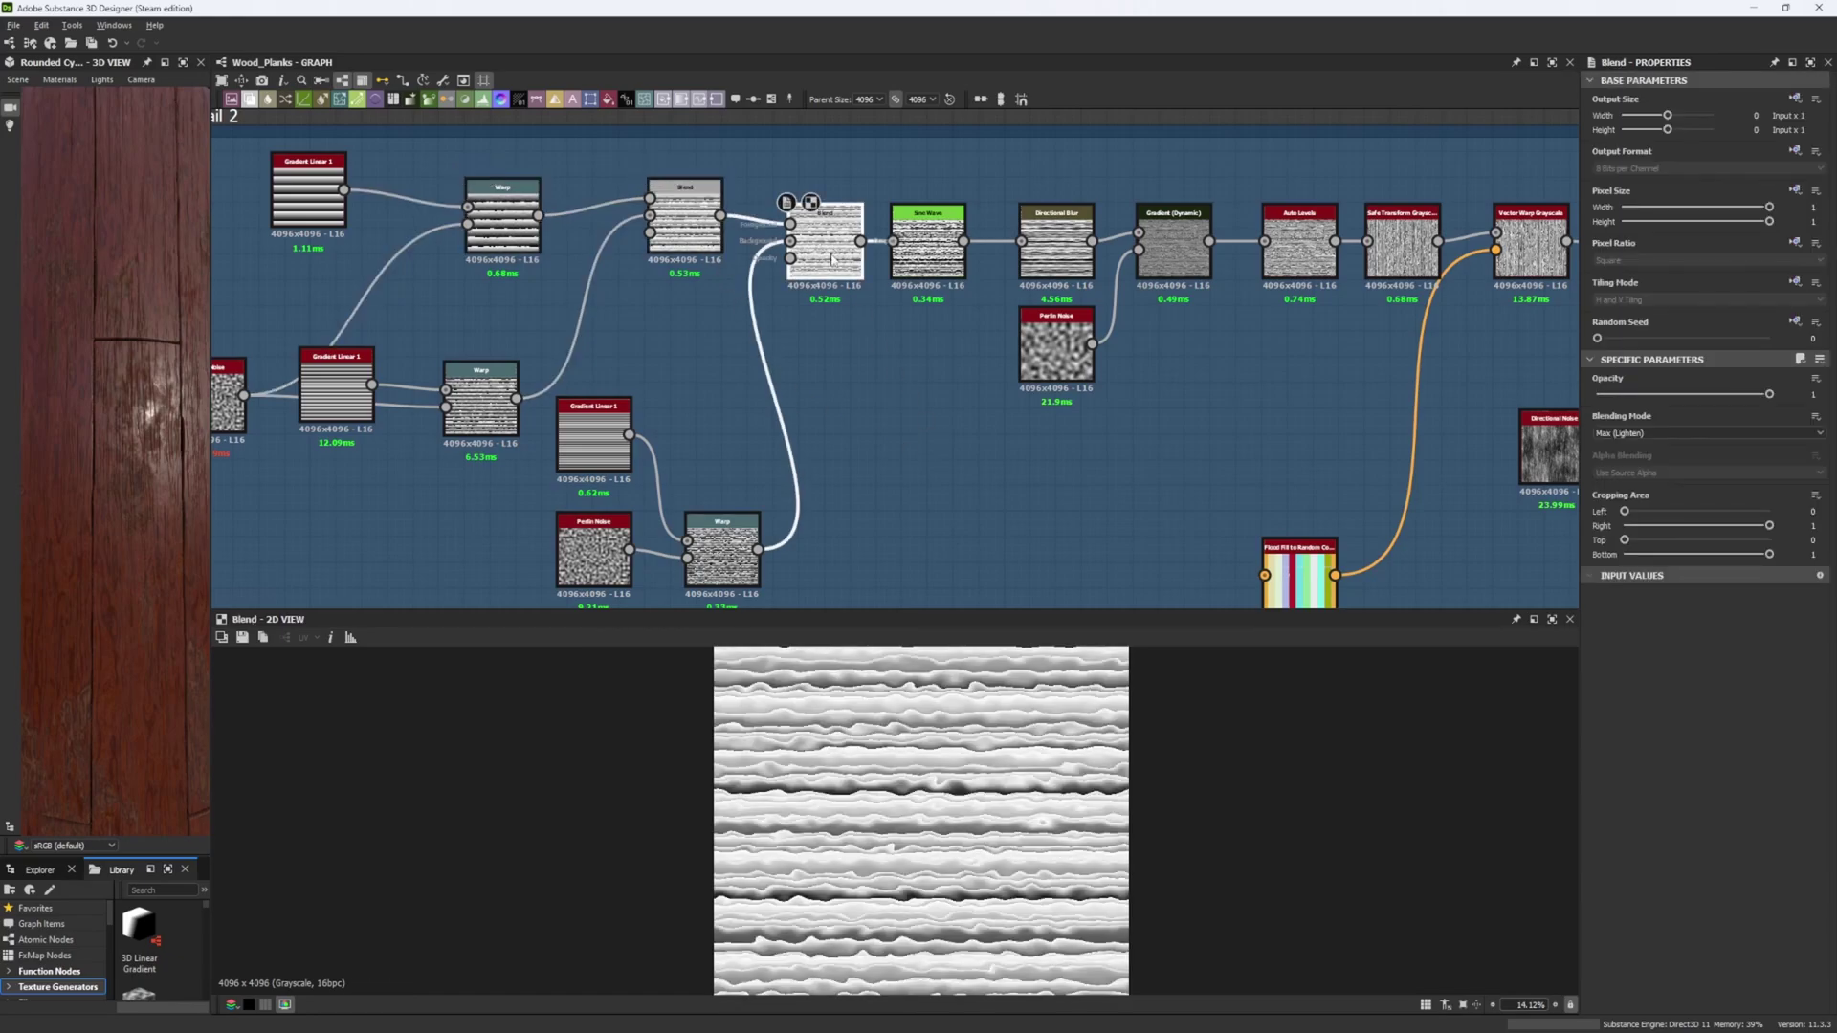
pyautogui.scroll(11, 993, 865)
pyautogui.scroll(-10, 988, 861)
pyautogui.scroll(3, 986, 846)
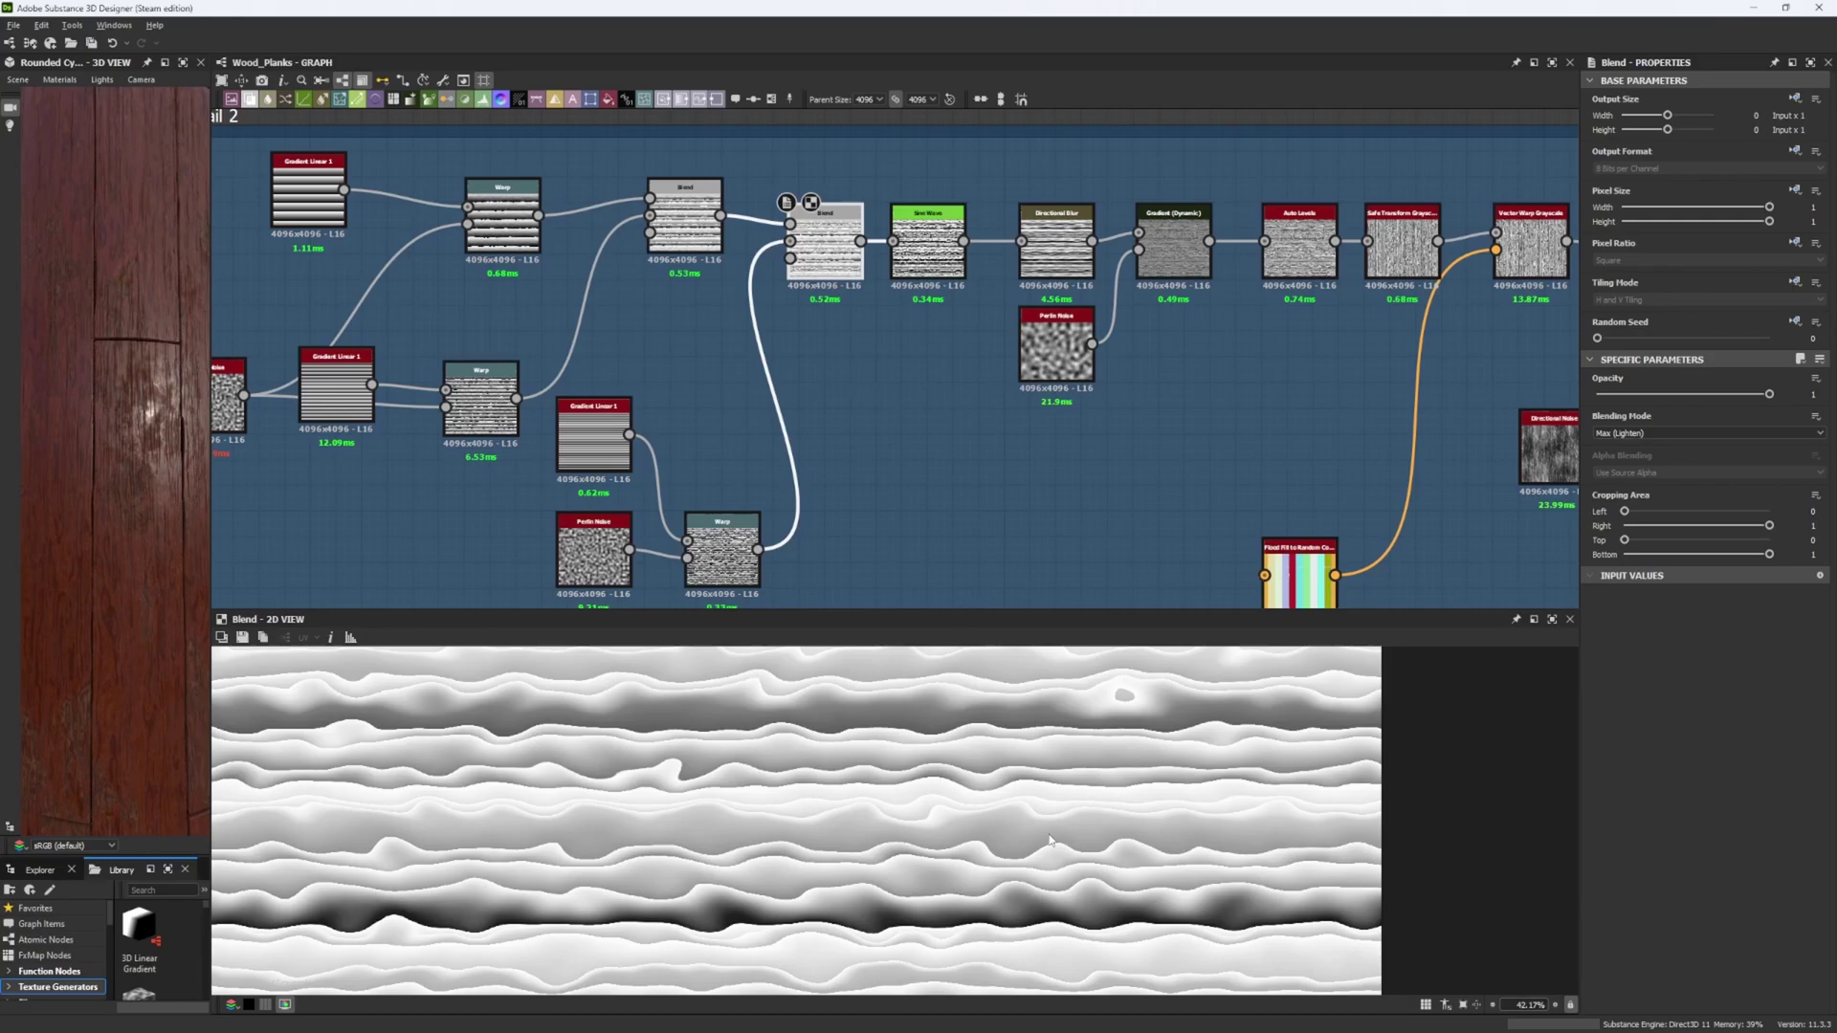
pyautogui.moveTo(749, 767); pyautogui.dragTo(815, 805, button='middle')
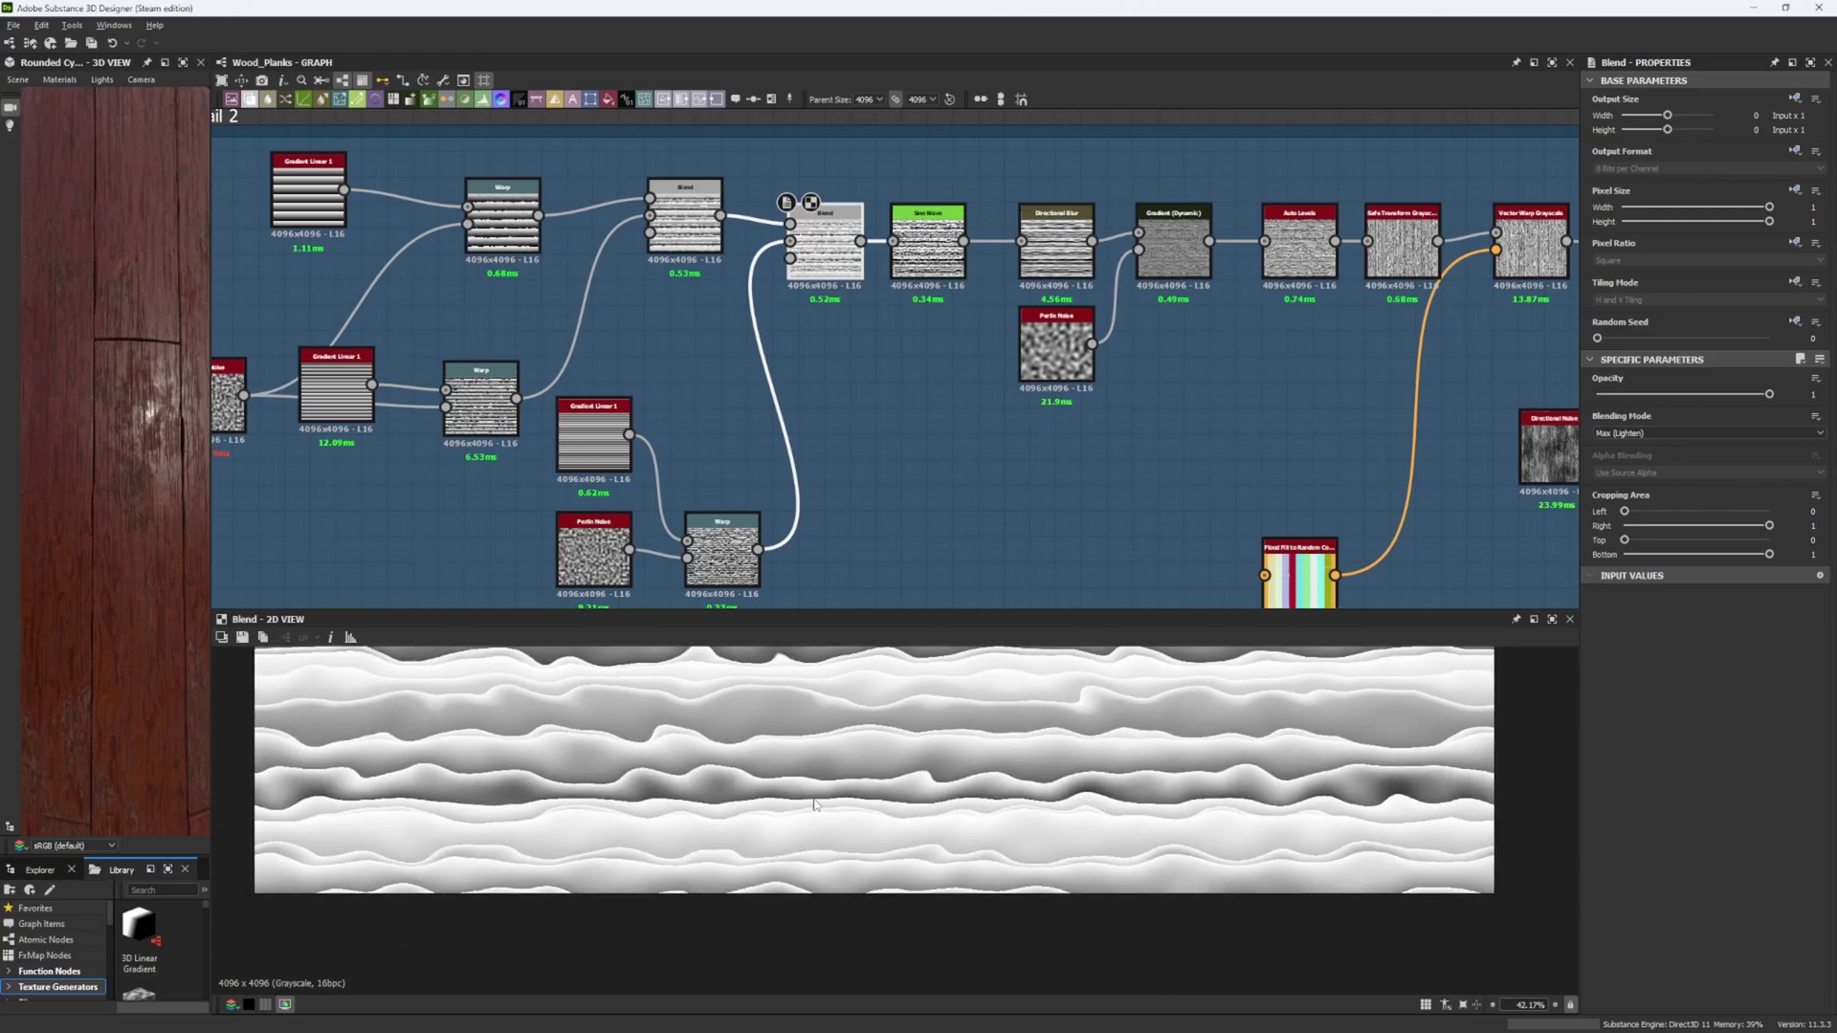
# Step: Compare the Gradient Linear 1 node feeding the lower Warp with the wavy layers across the second Blend output
pyautogui.doubleClick(577, 436)
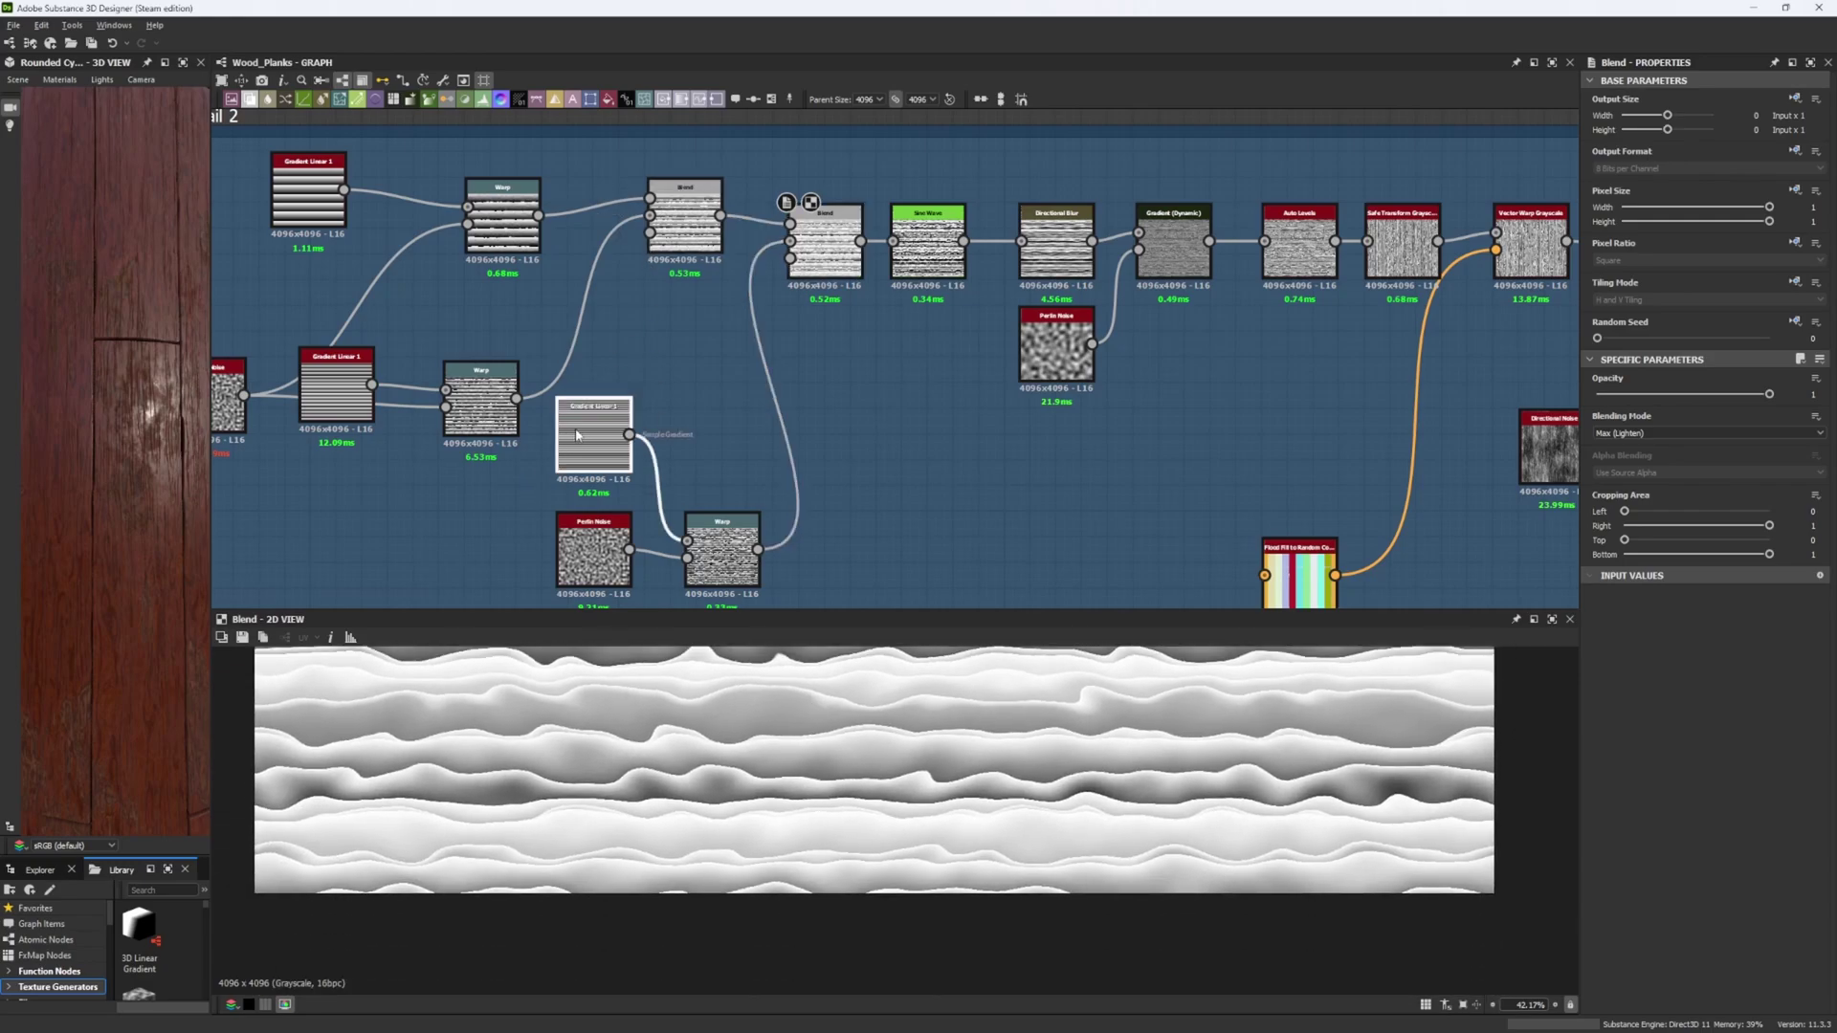
pyautogui.scroll(4, 744, 831)
pyautogui.scroll(-7, 743, 831)
pyautogui.moveTo(777, 770); pyautogui.dragTo(784, 961, button='middle')
pyautogui.moveTo(723, 675); pyautogui.dragTo(652, 533, button='middle')
pyautogui.doubleClick(846, 253)
pyautogui.moveTo(756, 813); pyautogui.dragTo(667, 646, button='middle')
pyautogui.moveTo(596, 929); pyautogui.dragTo(771, 805, button='middle')
pyautogui.scroll(5, 736, 828)
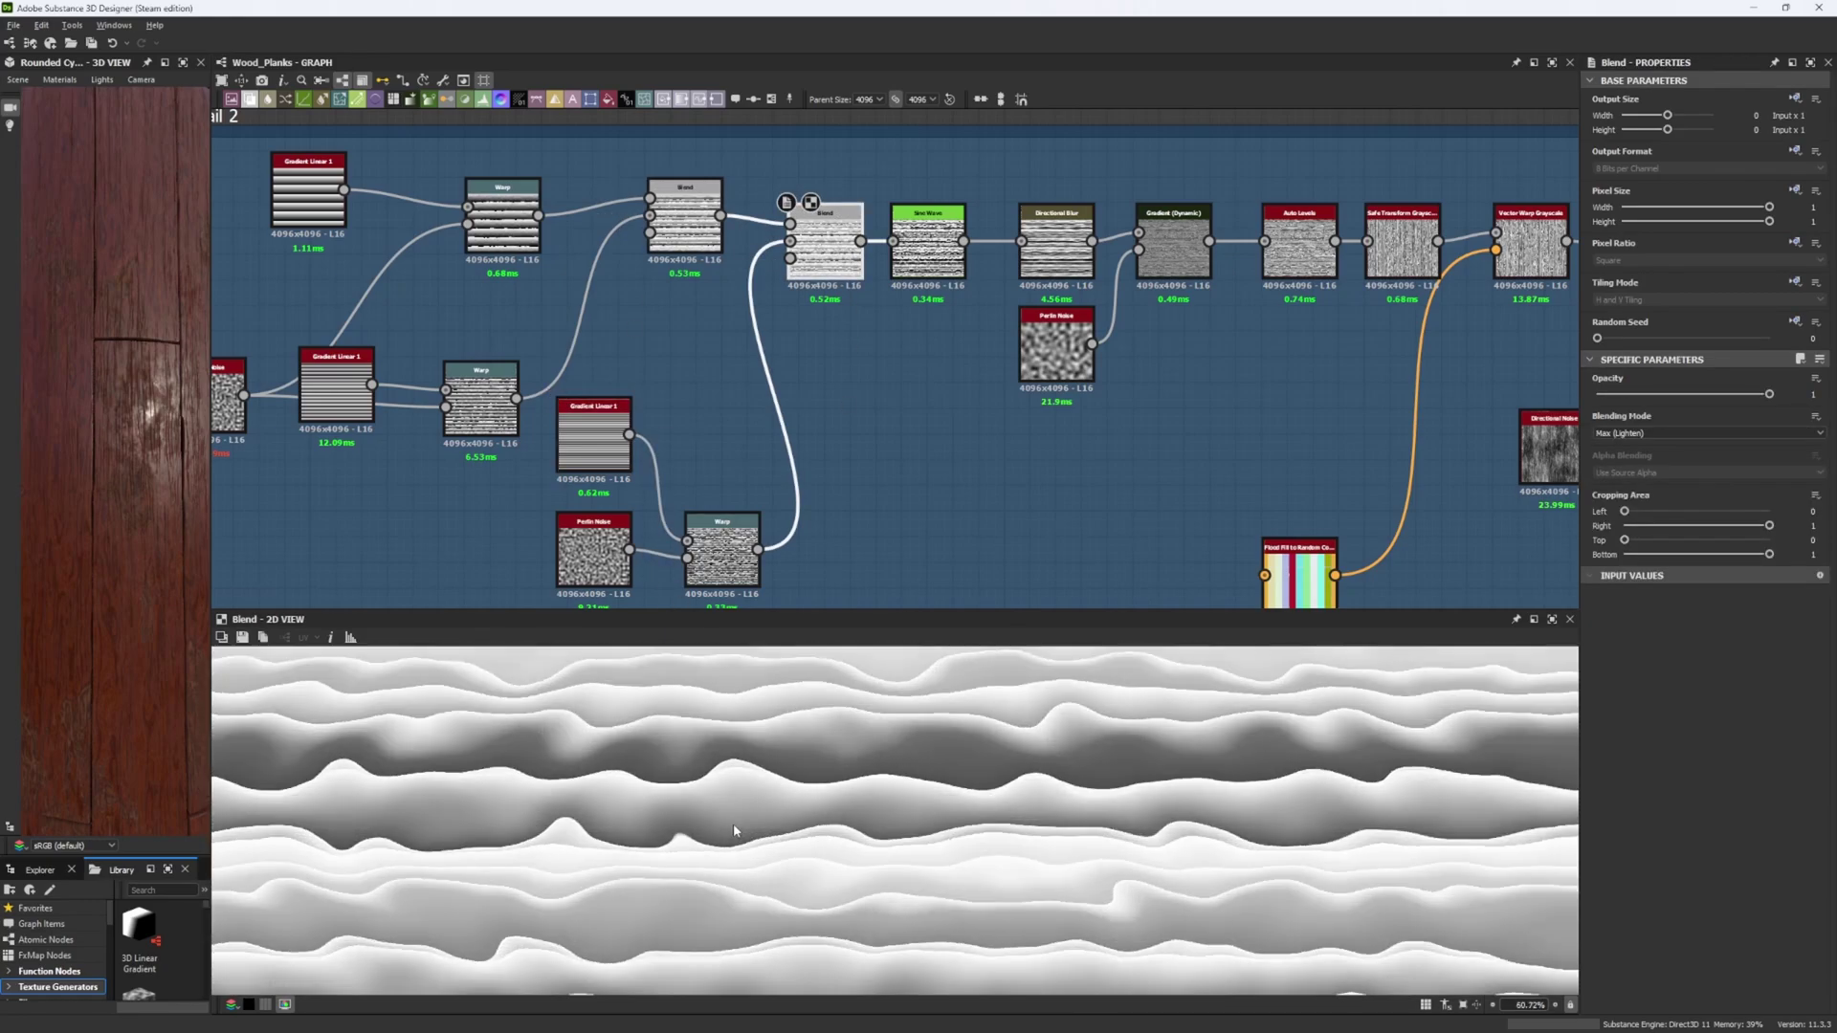
pyautogui.moveTo(699, 906); pyautogui.dragTo(747, 759, button='middle')
pyautogui.moveTo(586, 806); pyautogui.dragTo(730, 788, button='middle')
pyautogui.moveTo(543, 759); pyautogui.dragTo(805, 720, button='middle')
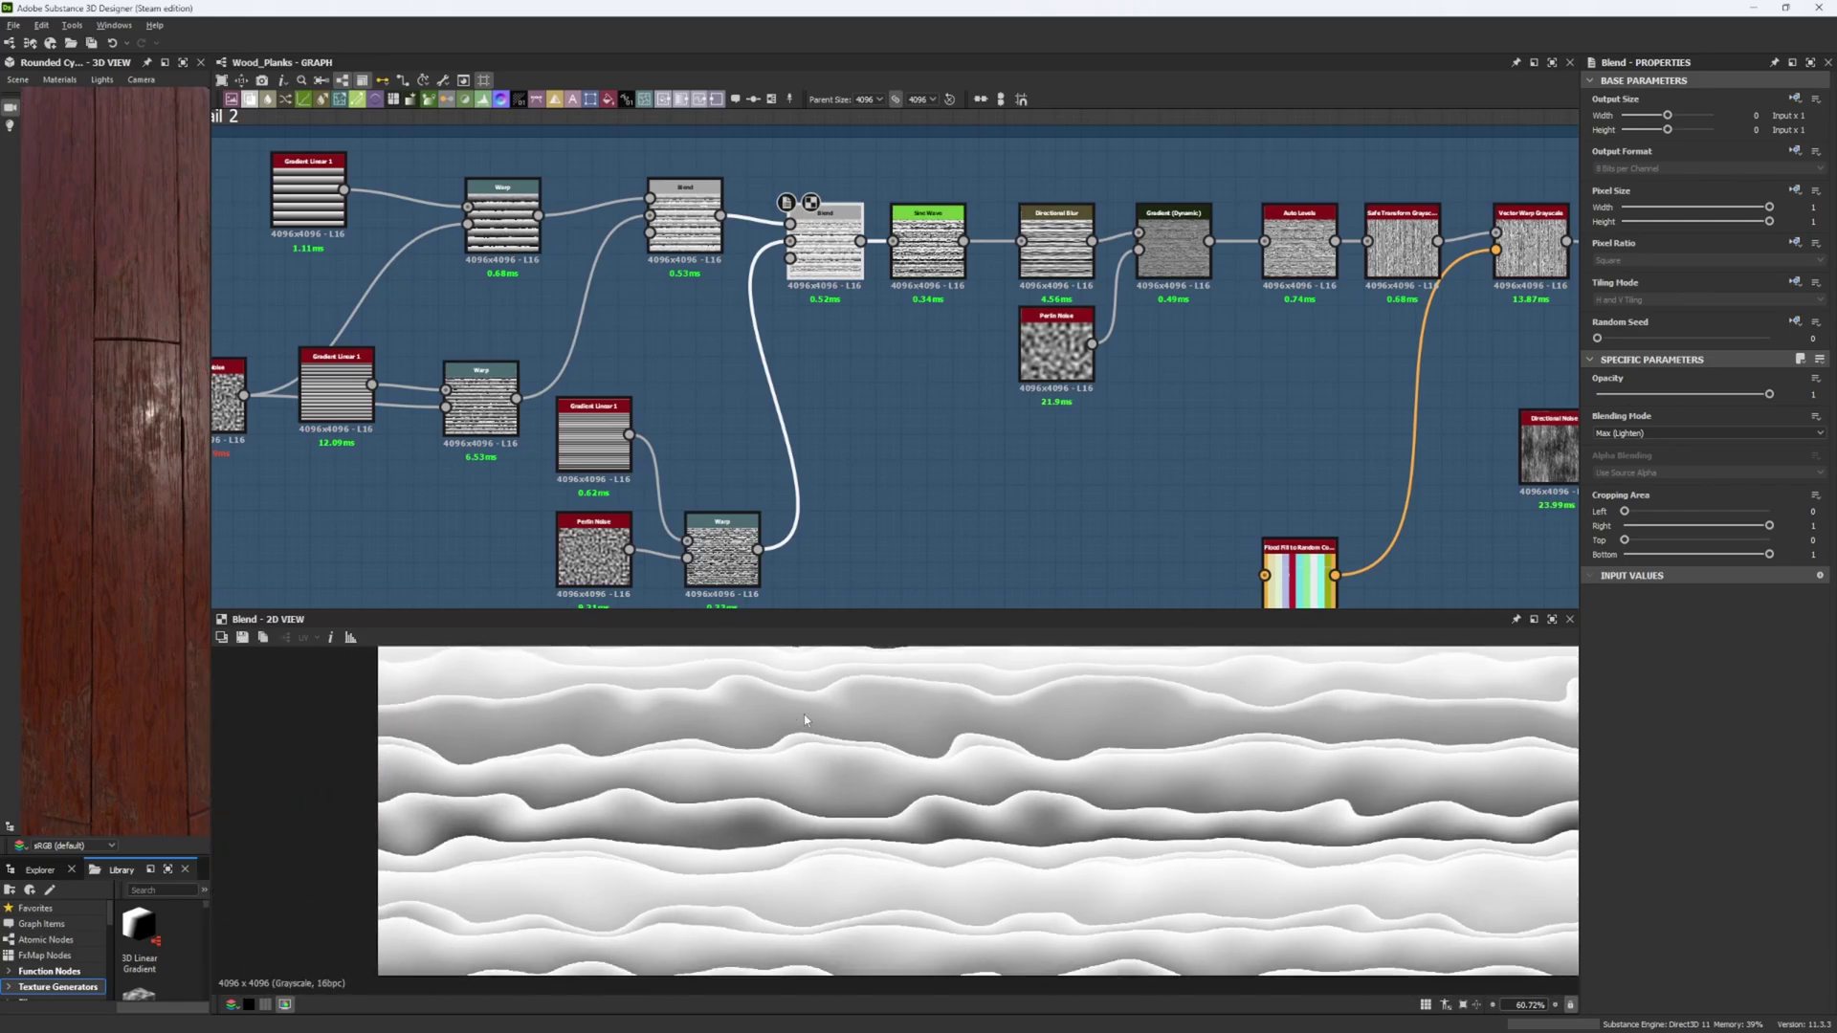
pyautogui.scroll(-4, 914, 800)
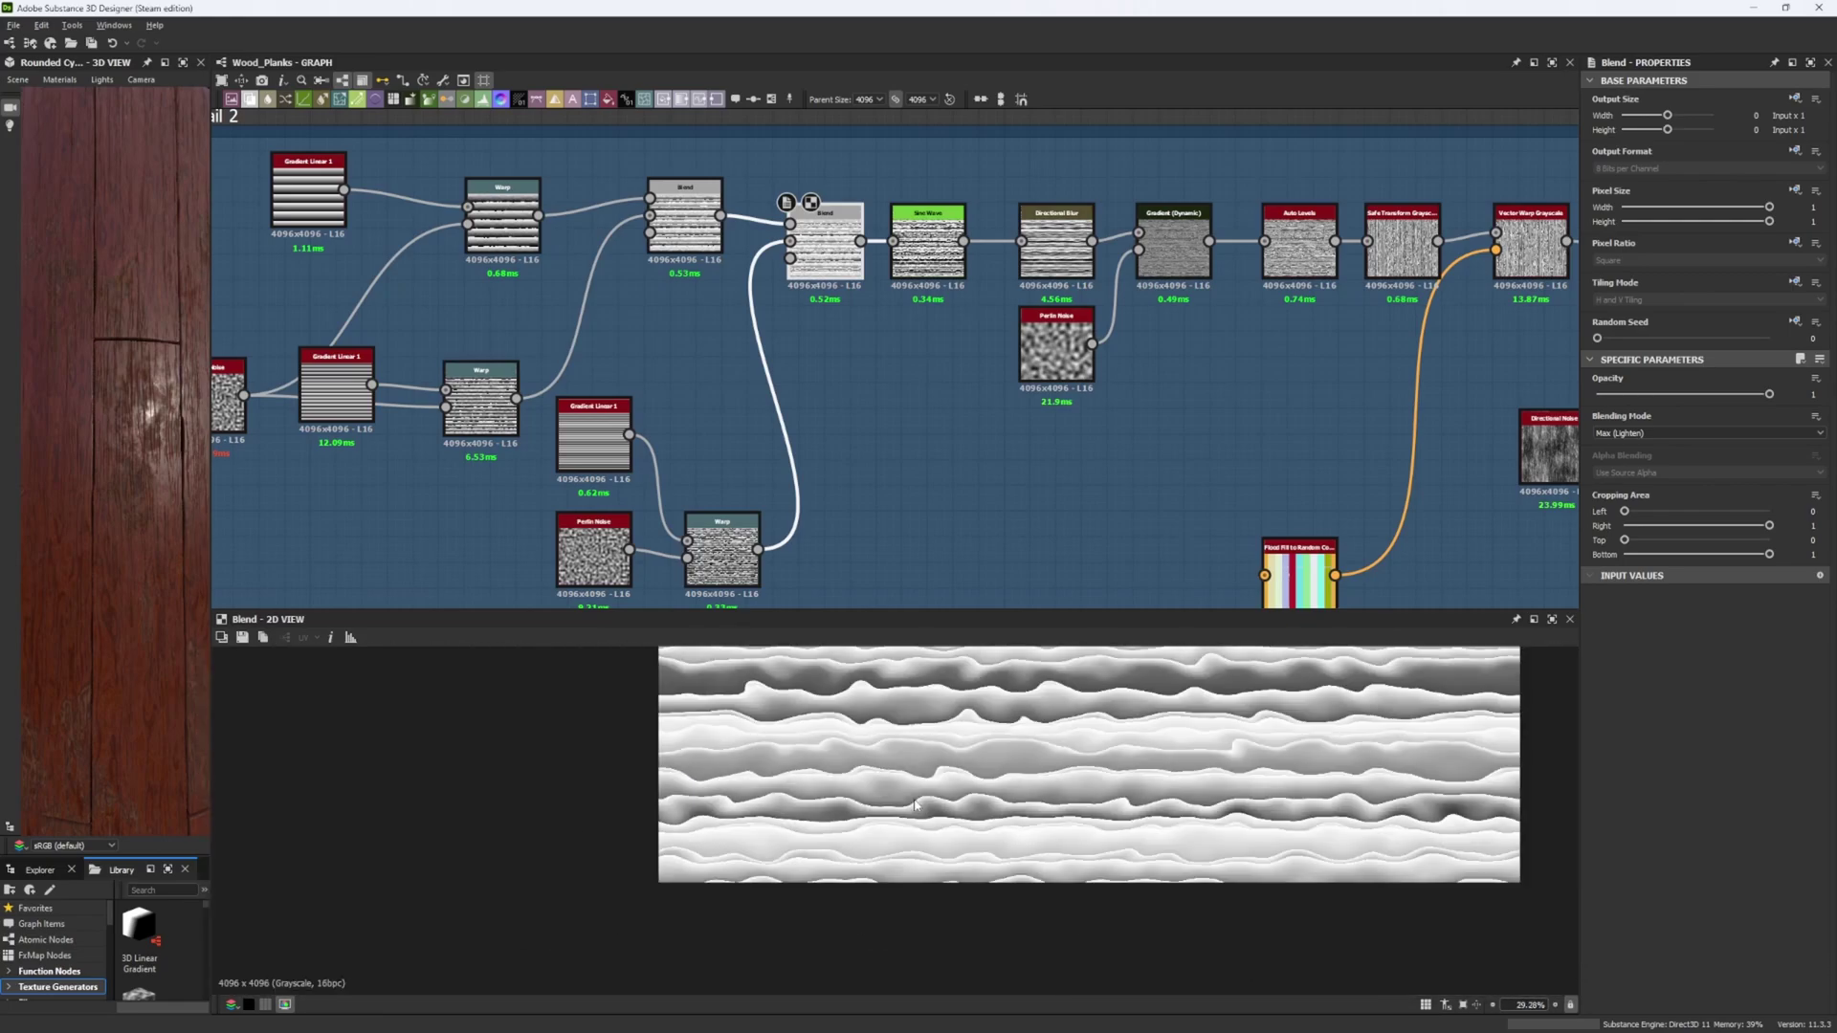
pyautogui.moveTo(914, 800); pyautogui.dragTo(1006, 861, button='middle')
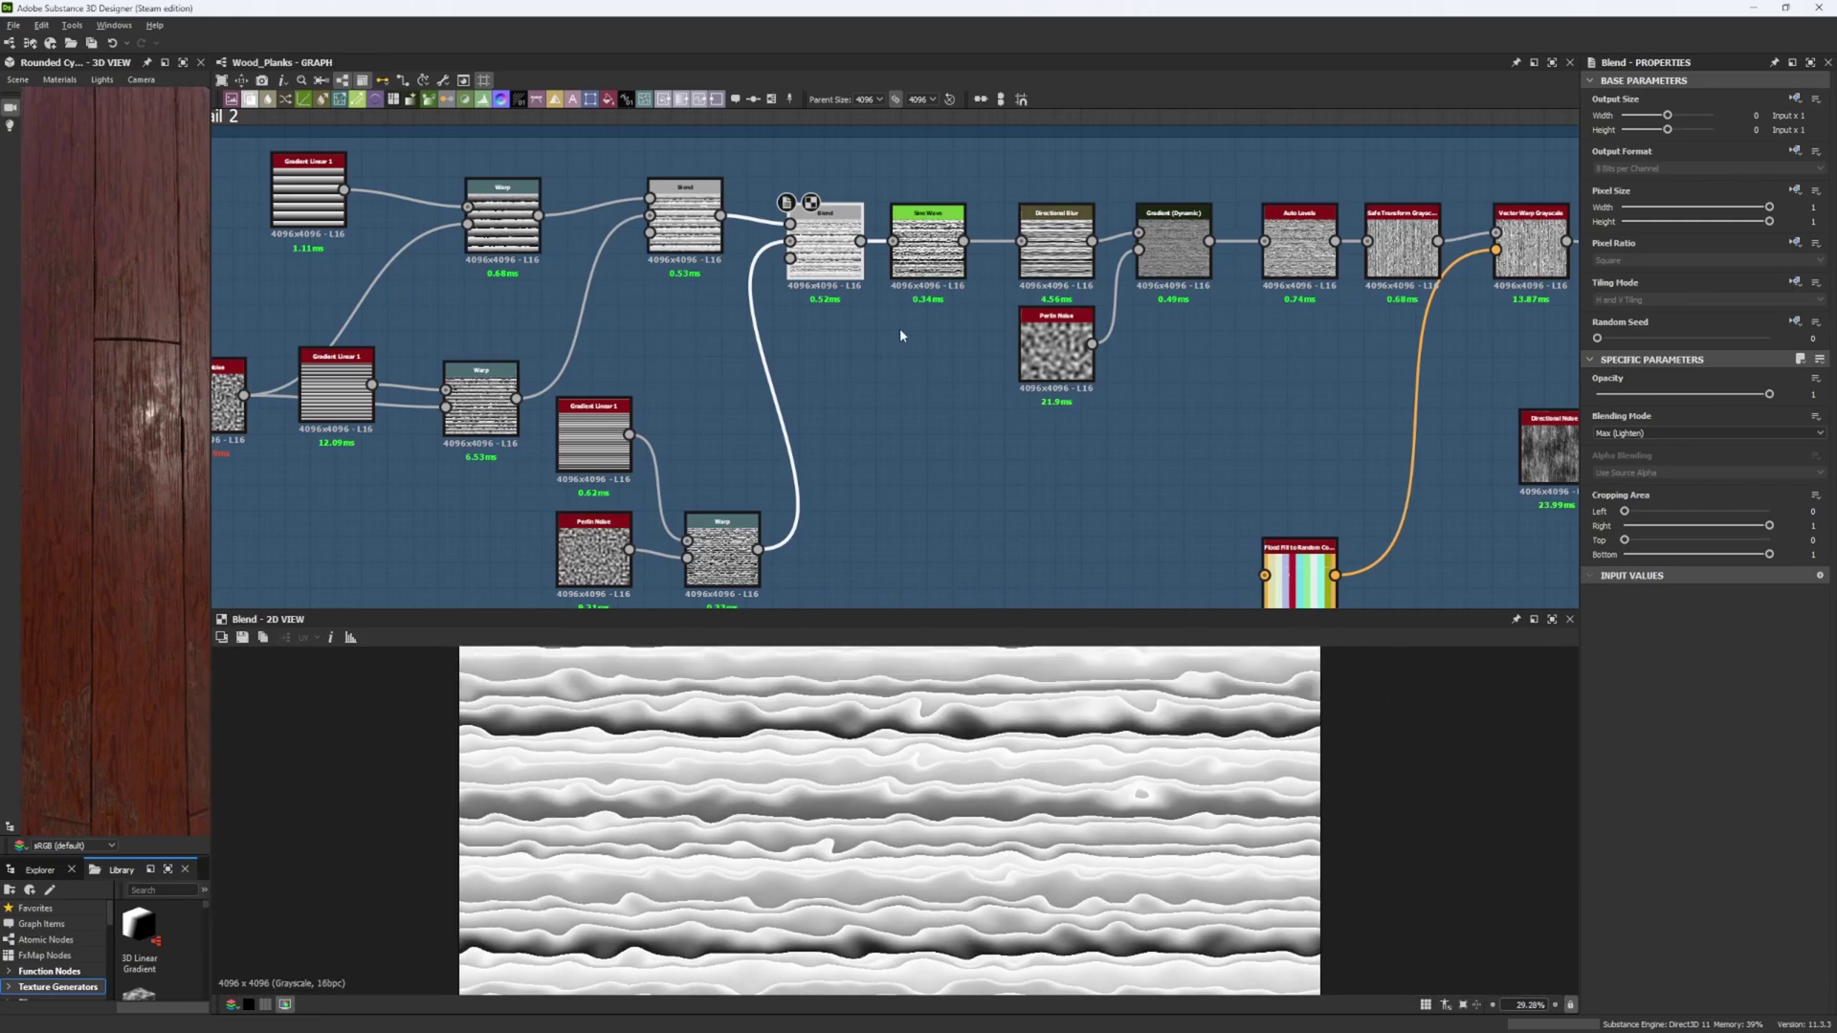
# Step: Preview the Sine Wave node and examine its contrasting bands both close up and as a whole
pyautogui.doubleClick(943, 268)
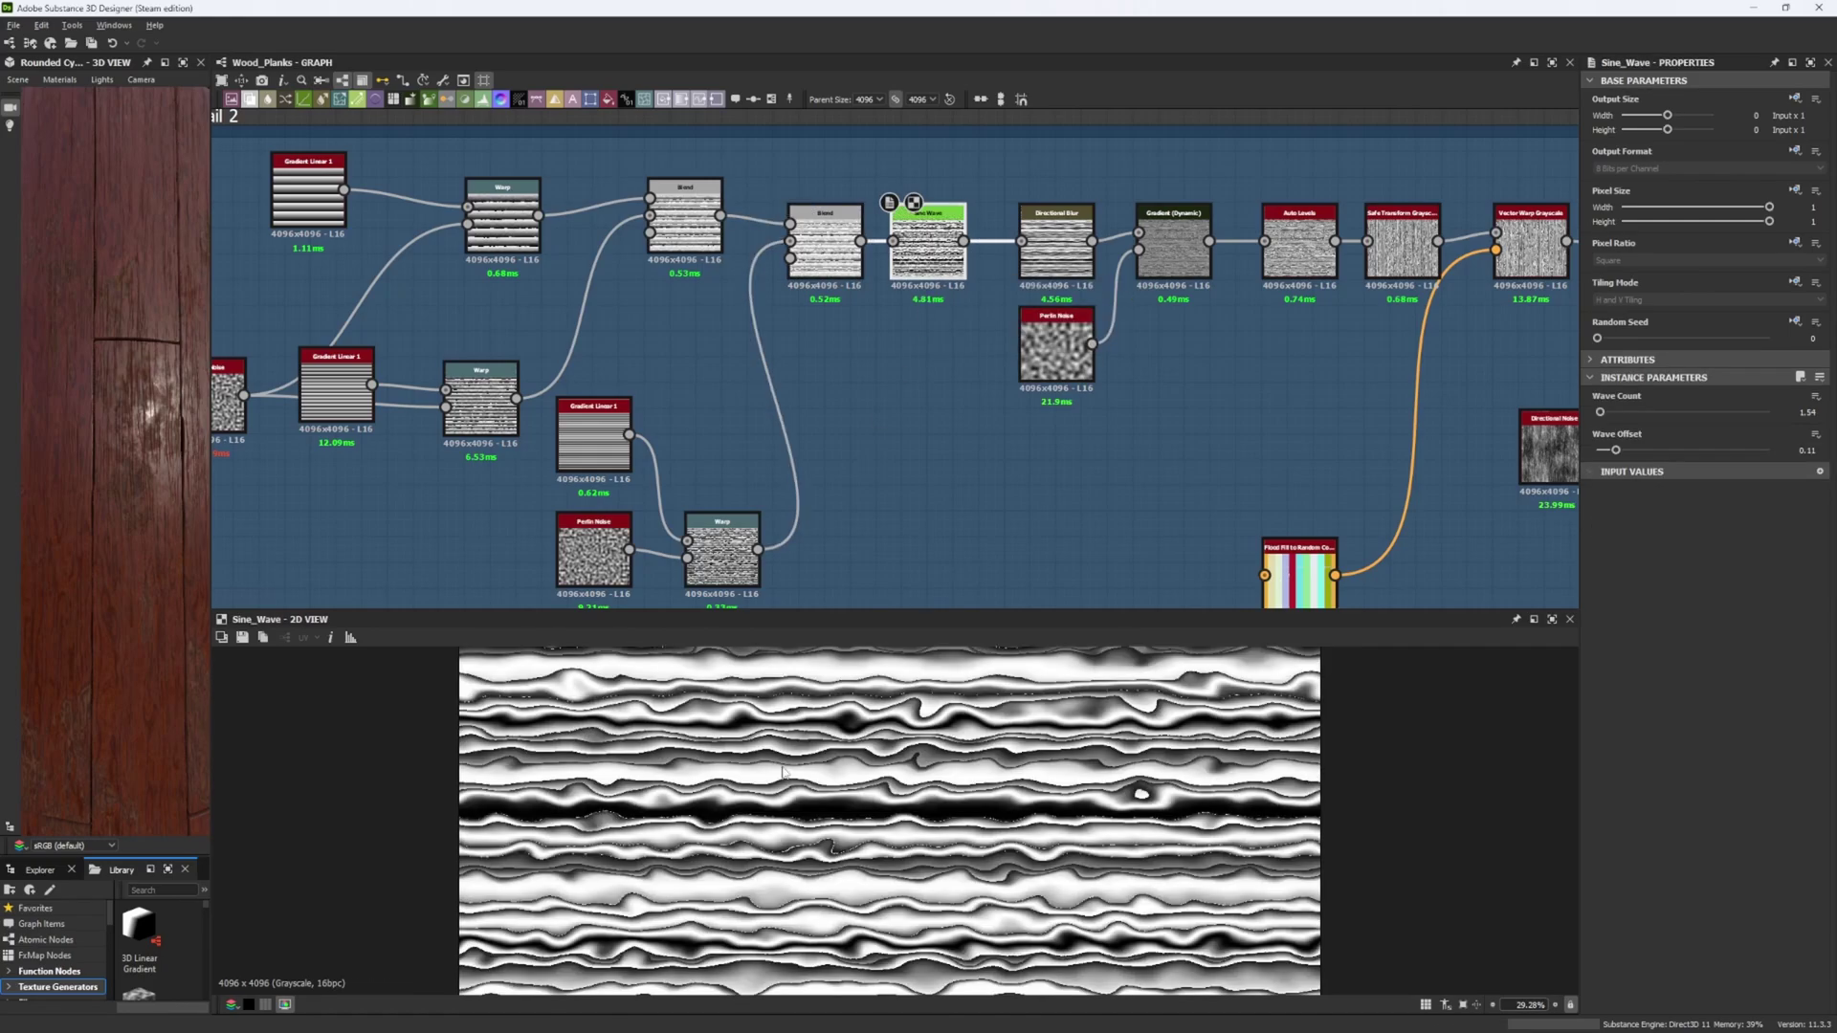
pyautogui.press('f')
pyautogui.scroll(4, 813, 858)
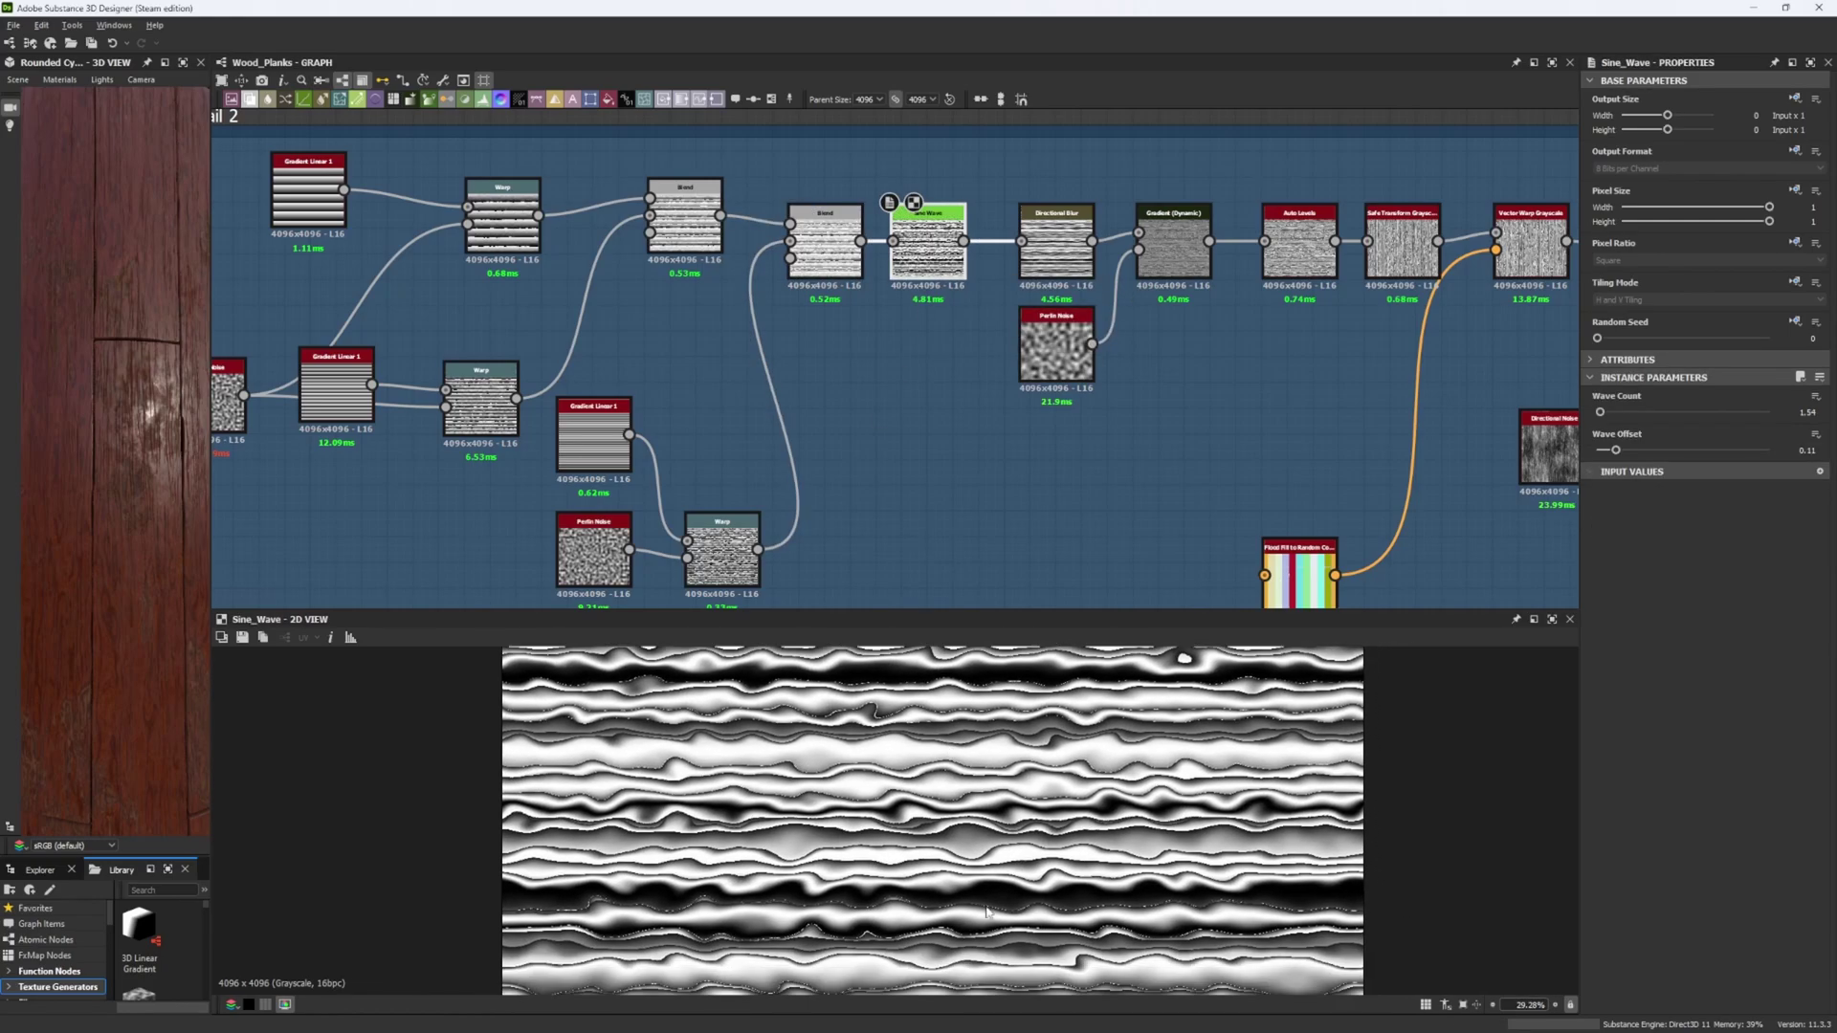
pyautogui.scroll(7, 896, 851)
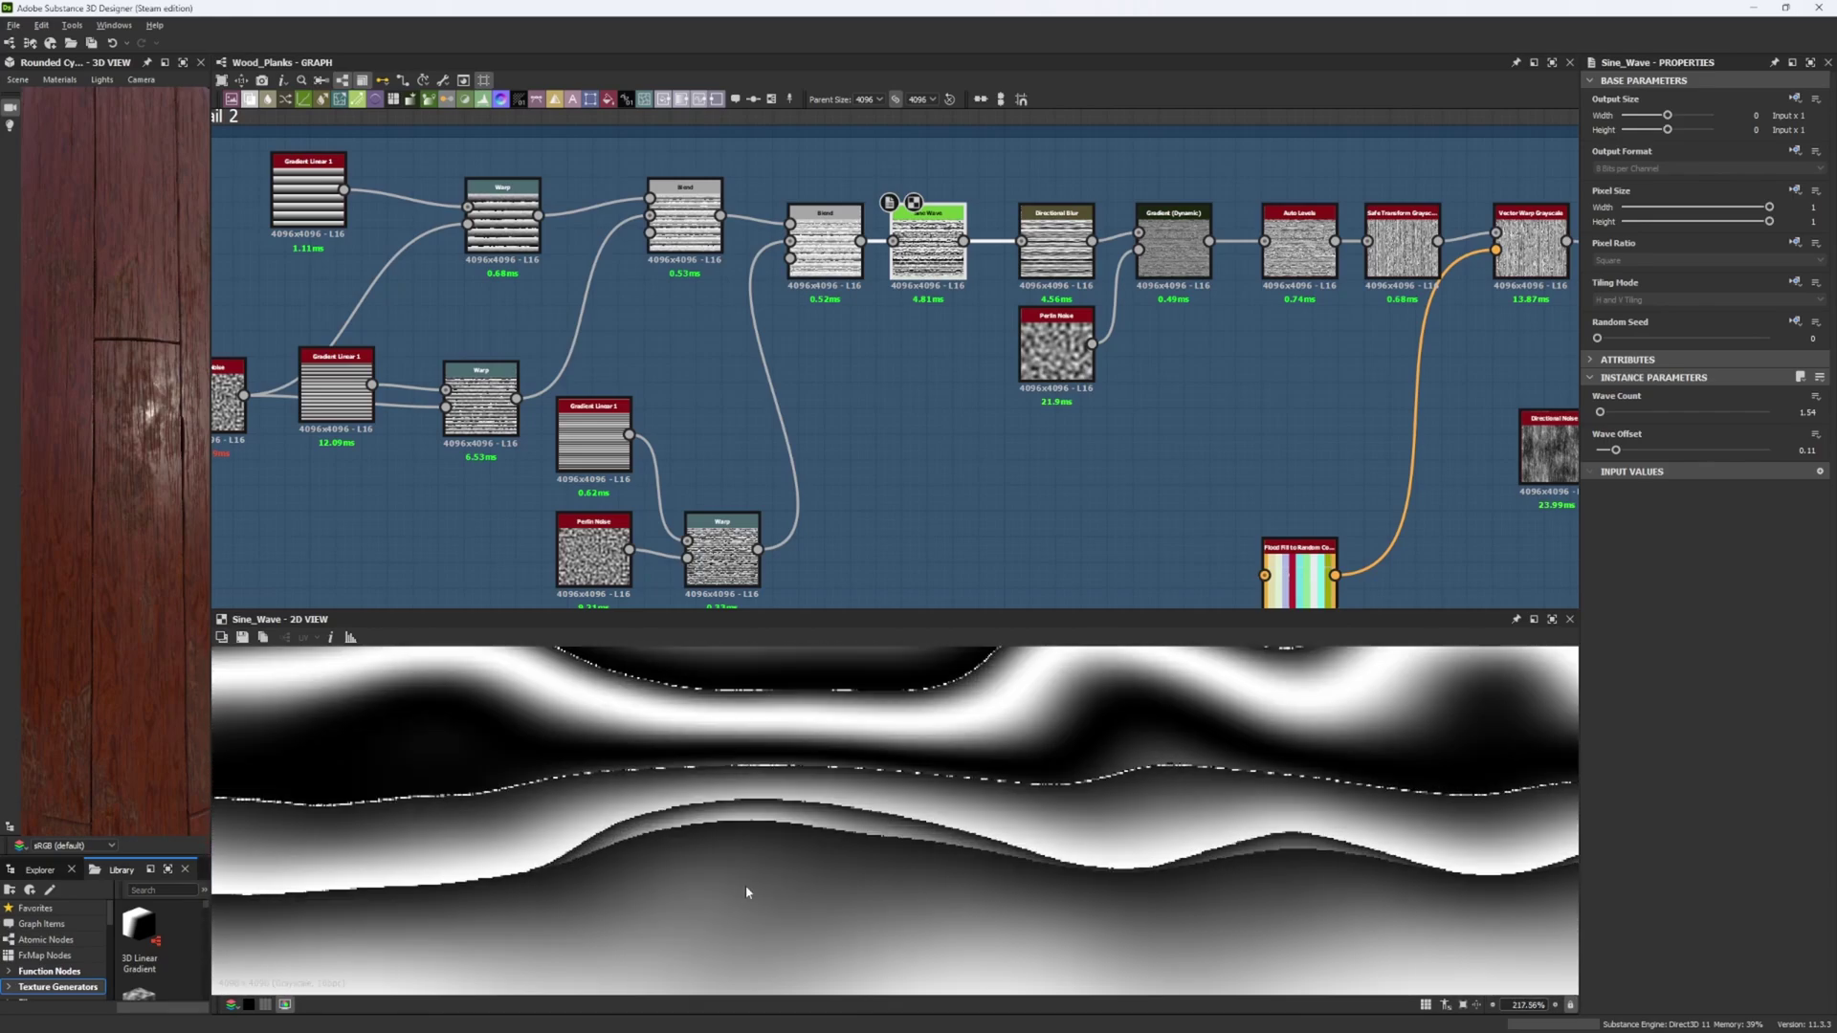
pyautogui.moveTo(535, 816); pyautogui.dragTo(859, 834, button='middle')
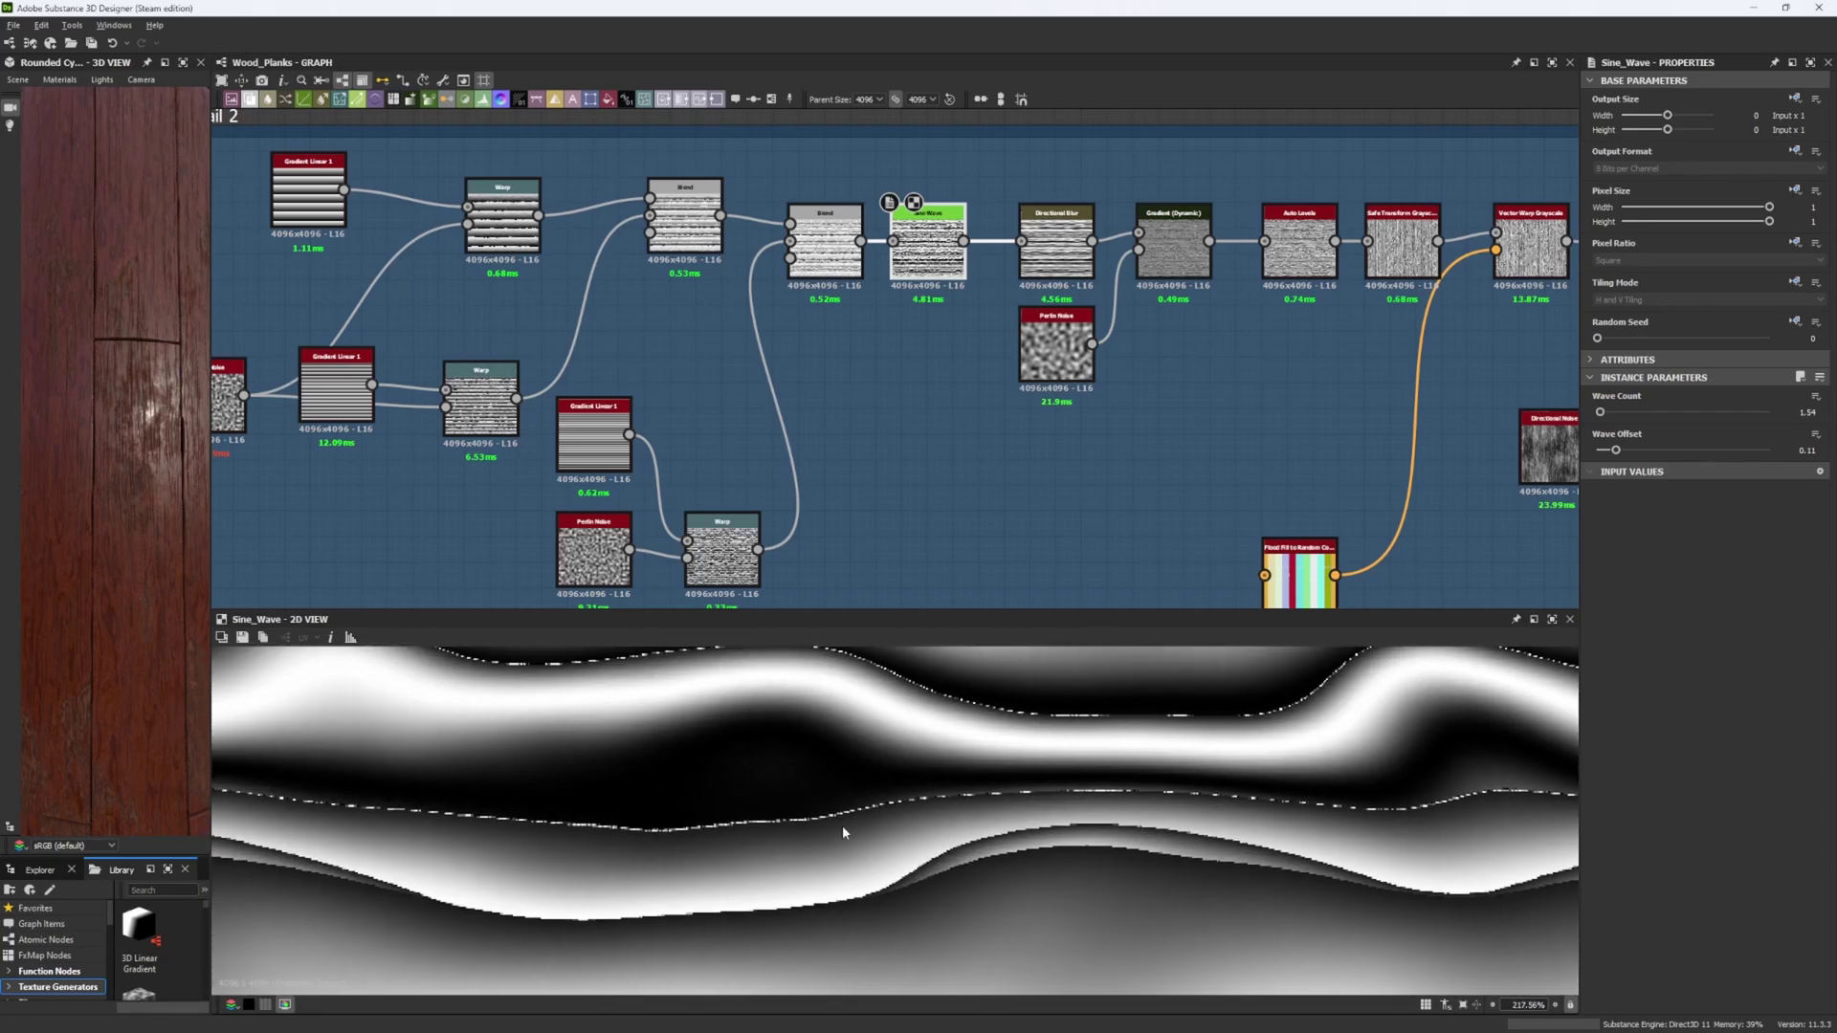
pyautogui.scroll(-8, 829, 804)
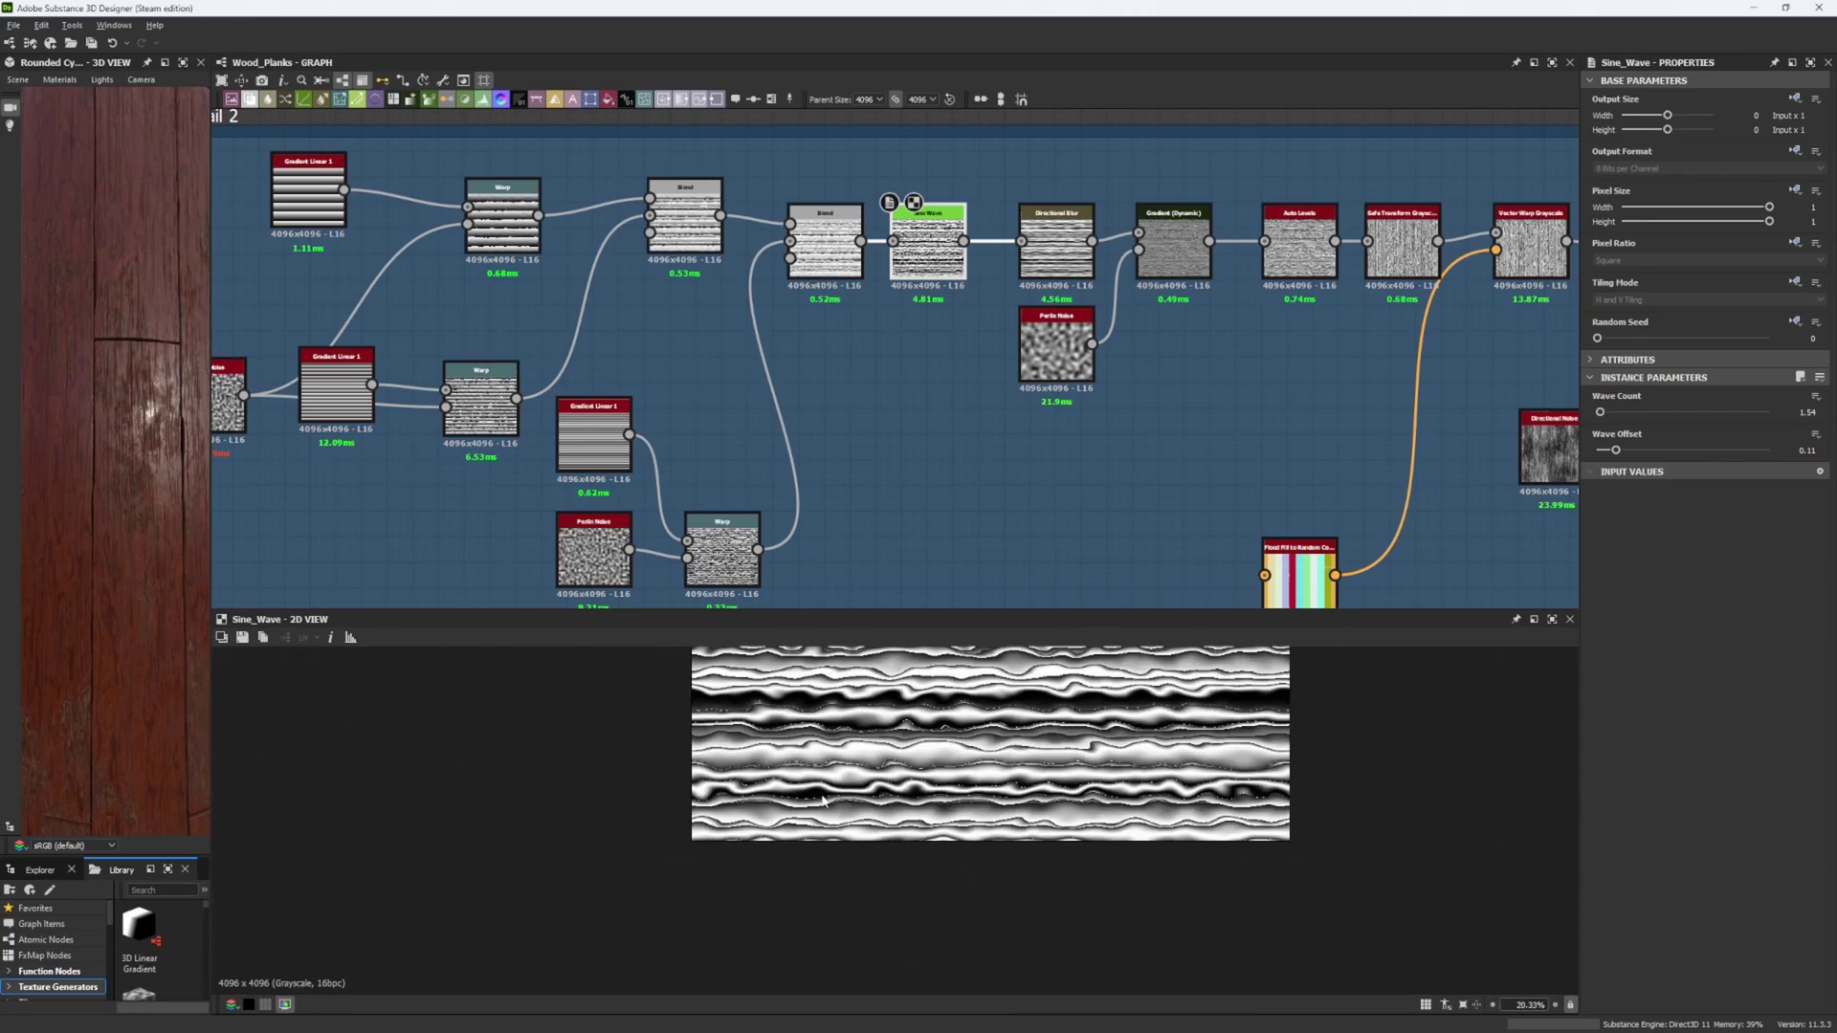
pyautogui.scroll(-1, 827, 802)
pyautogui.scroll(2, 906, 848)
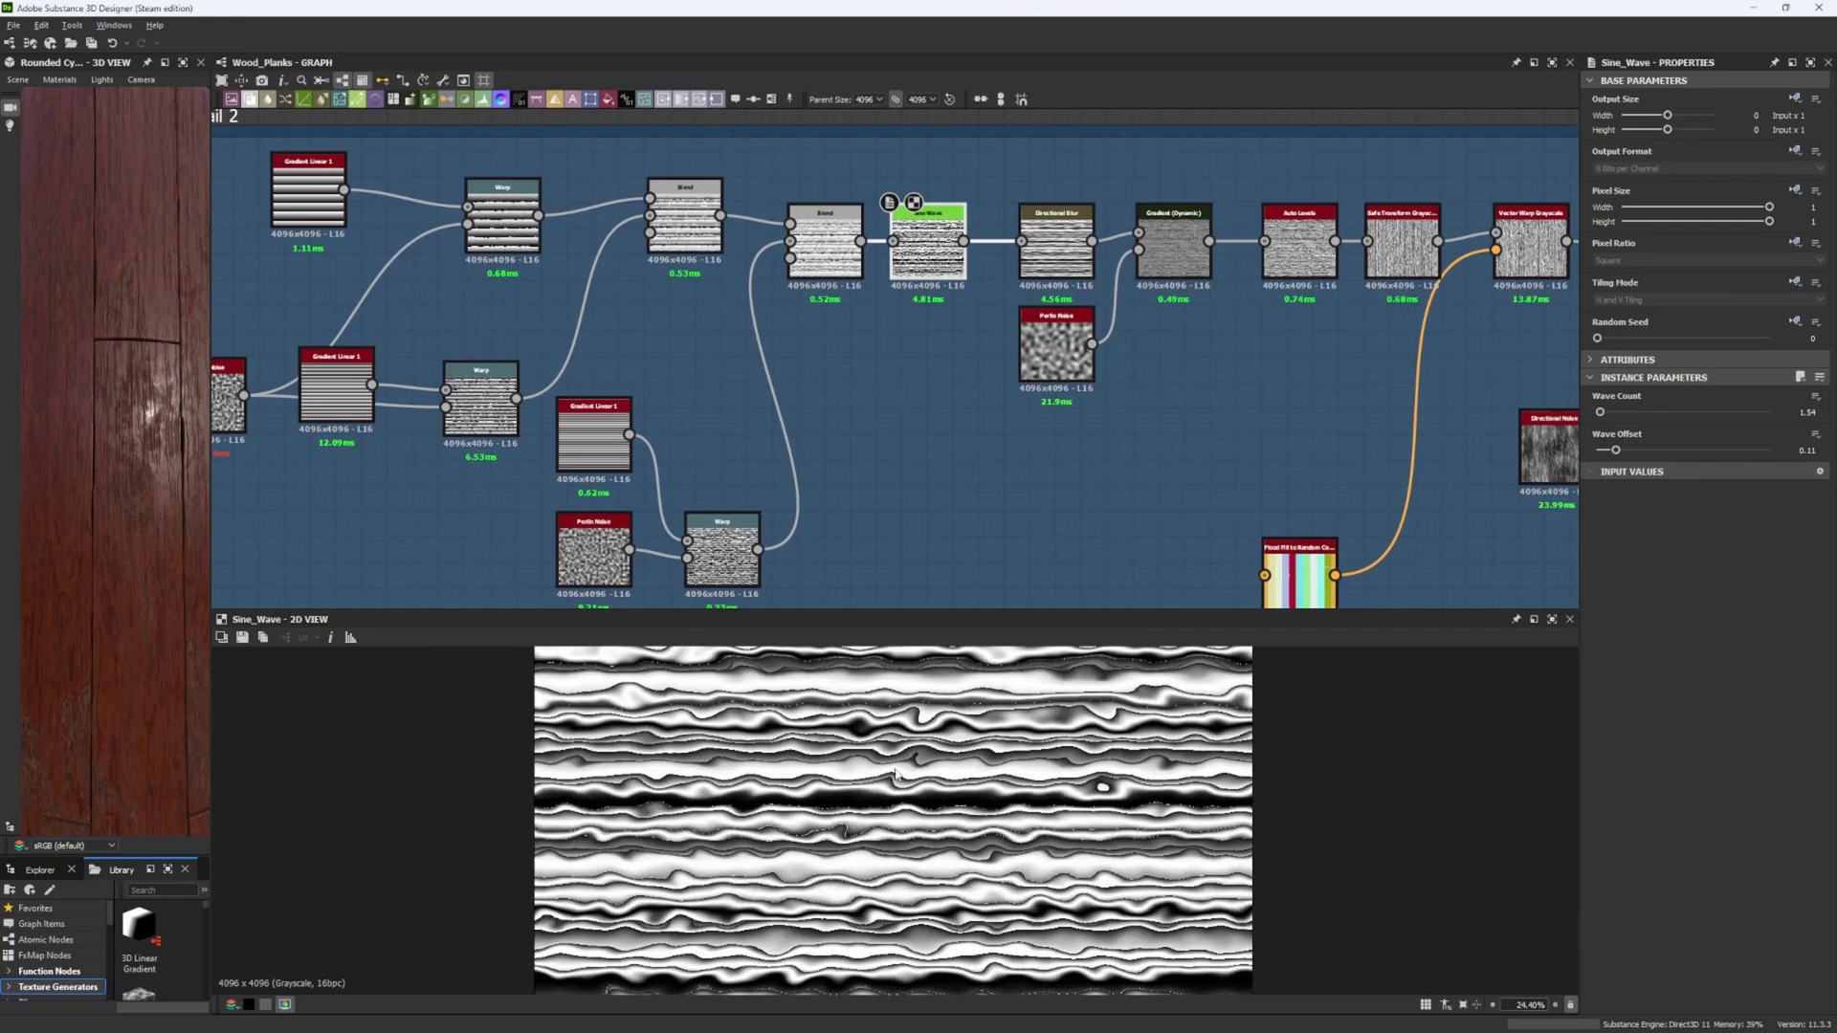
pyautogui.scroll(3, 897, 776)
pyautogui.scroll(-5, 909, 804)
pyautogui.scroll(4, 944, 846)
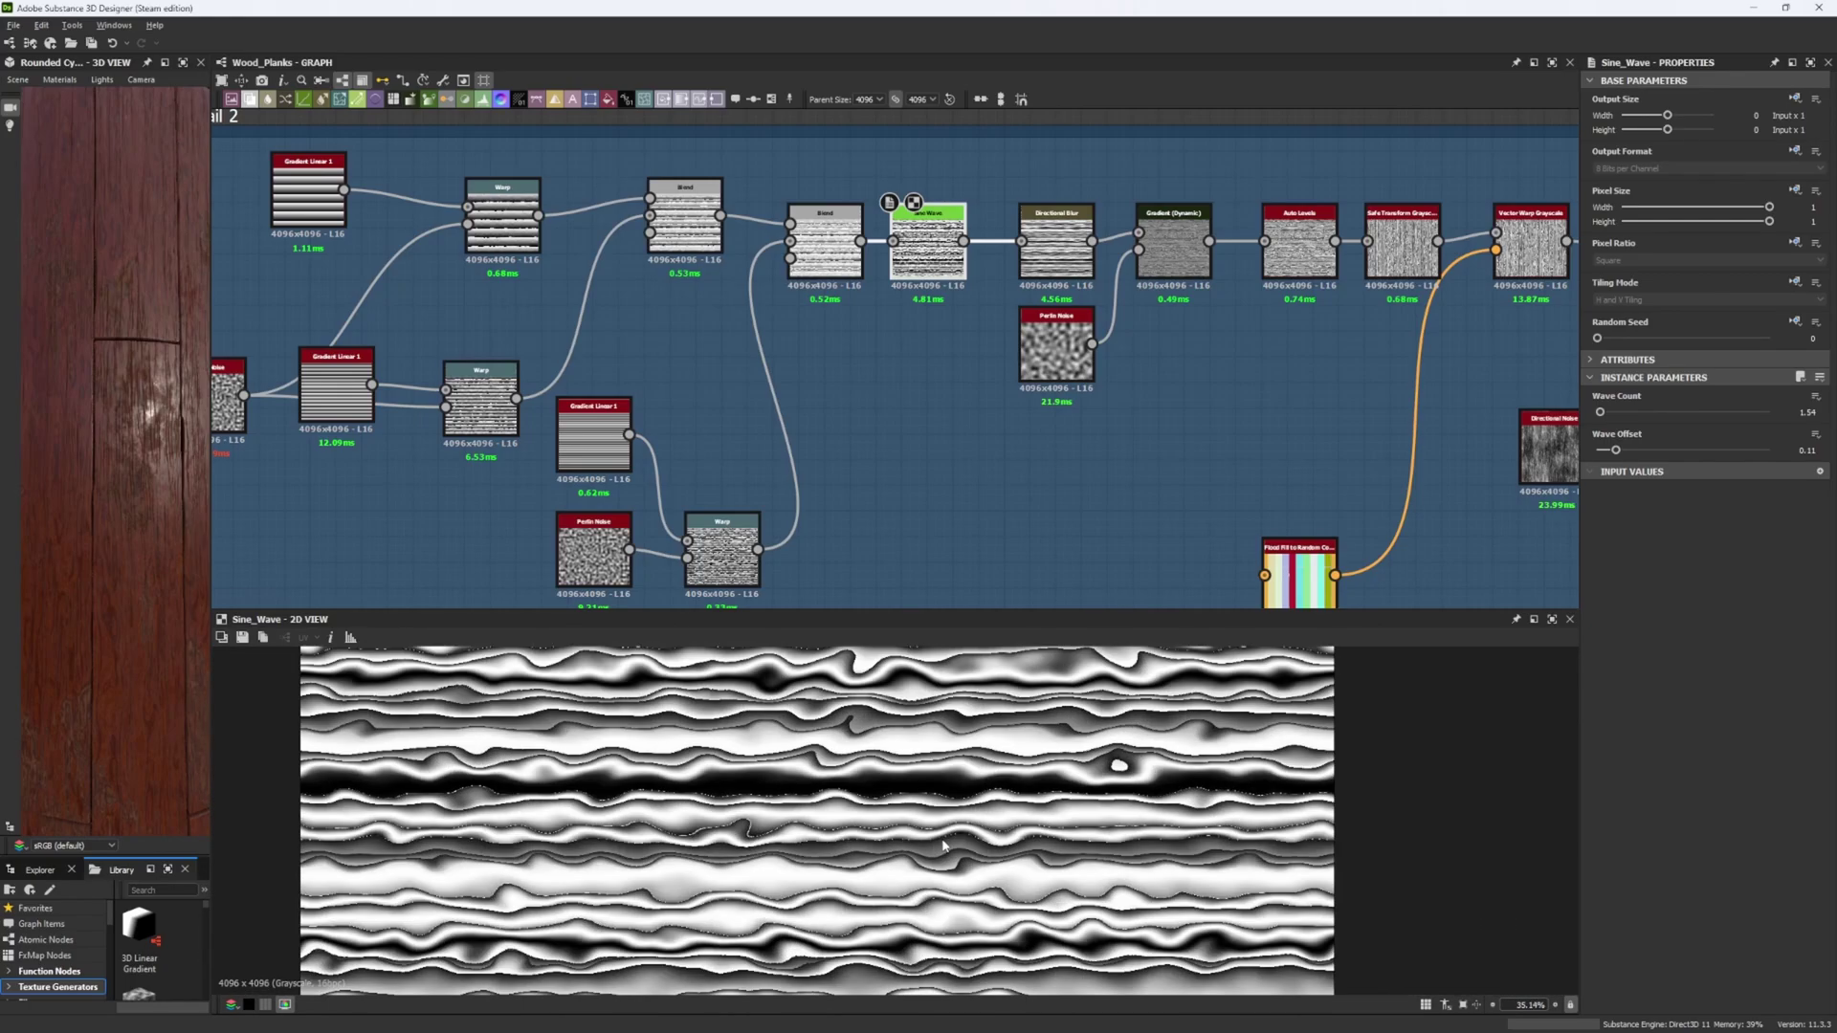
# Step: Try a different Wave Offset on the Sine Wave node and undo the change
pyautogui.moveTo(1672, 454)
pyautogui.mouseDown()
pyautogui.moveTo(1774, 466)
pyautogui.moveTo(1625, 469)
pyautogui.moveTo(1677, 473)
pyautogui.mouseUp()
pyautogui.hotkey('ctrl', 'z')
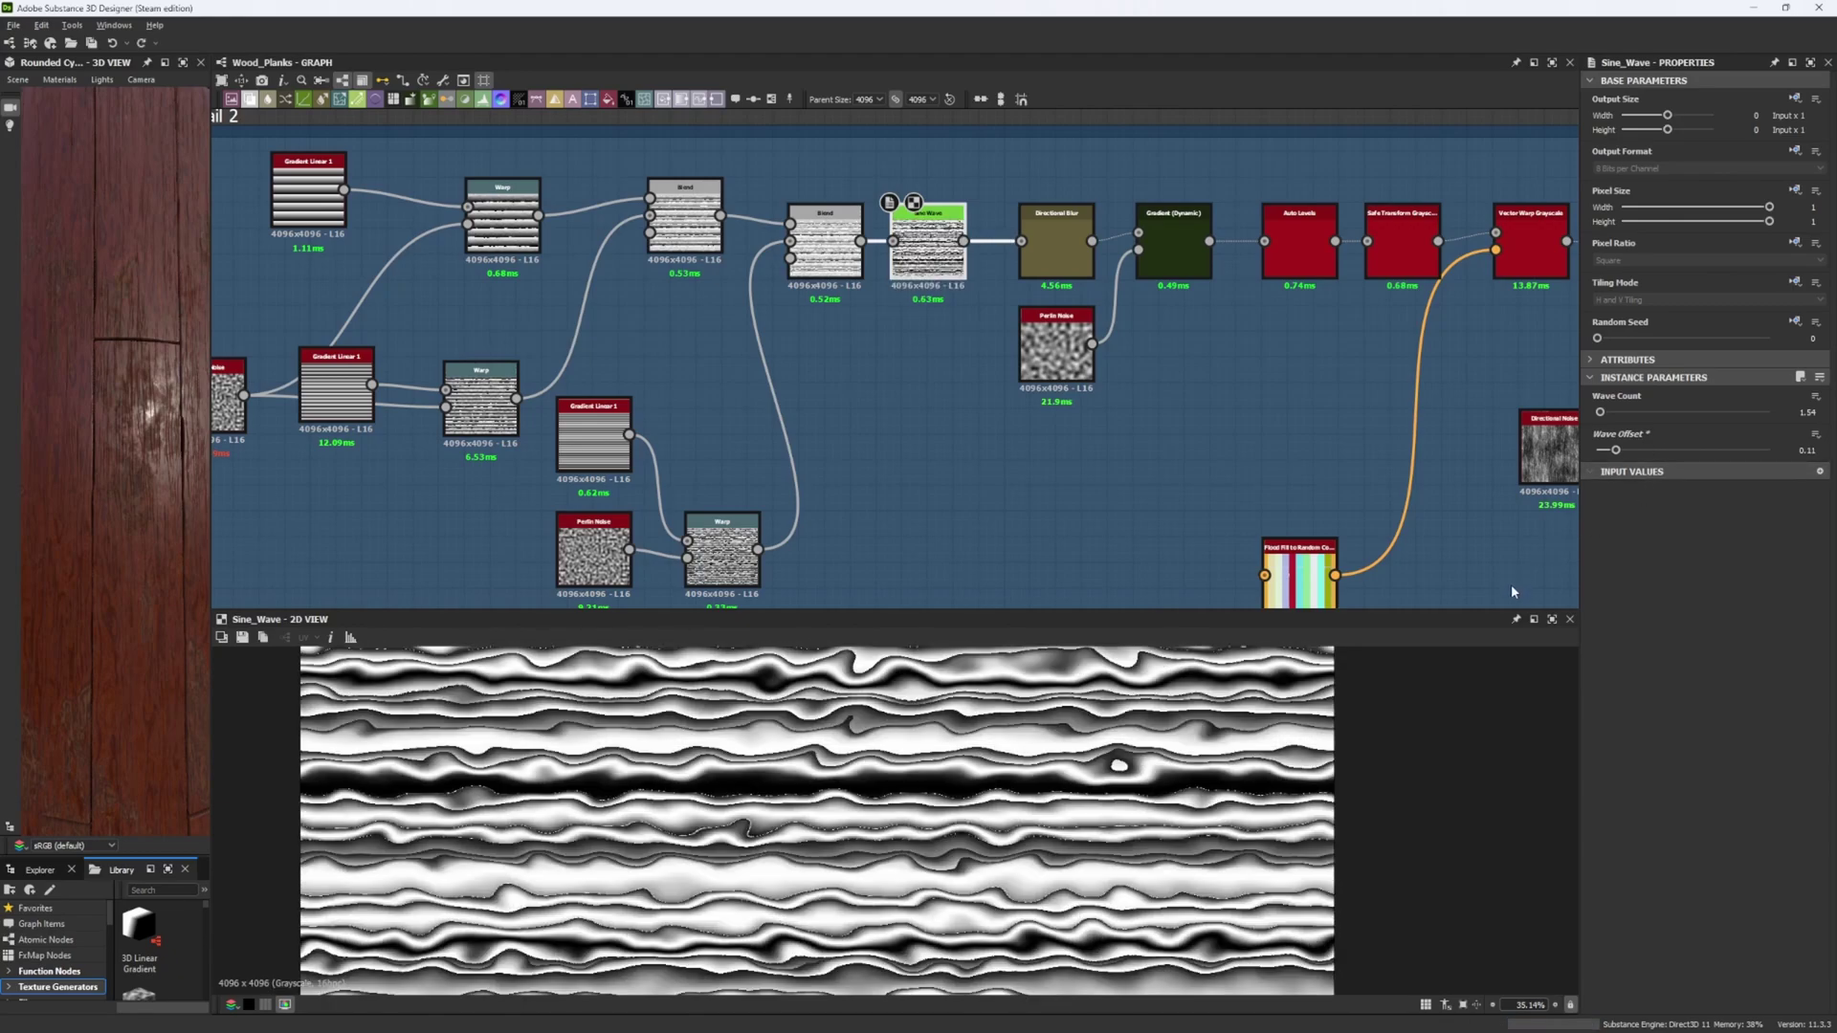
# Step: Compare the second Blend output with the Sine Wave output, and bring the rest of the Wood Detail 2 chain into view
pyautogui.scroll(-3, 485, 814)
pyautogui.click(825, 244)
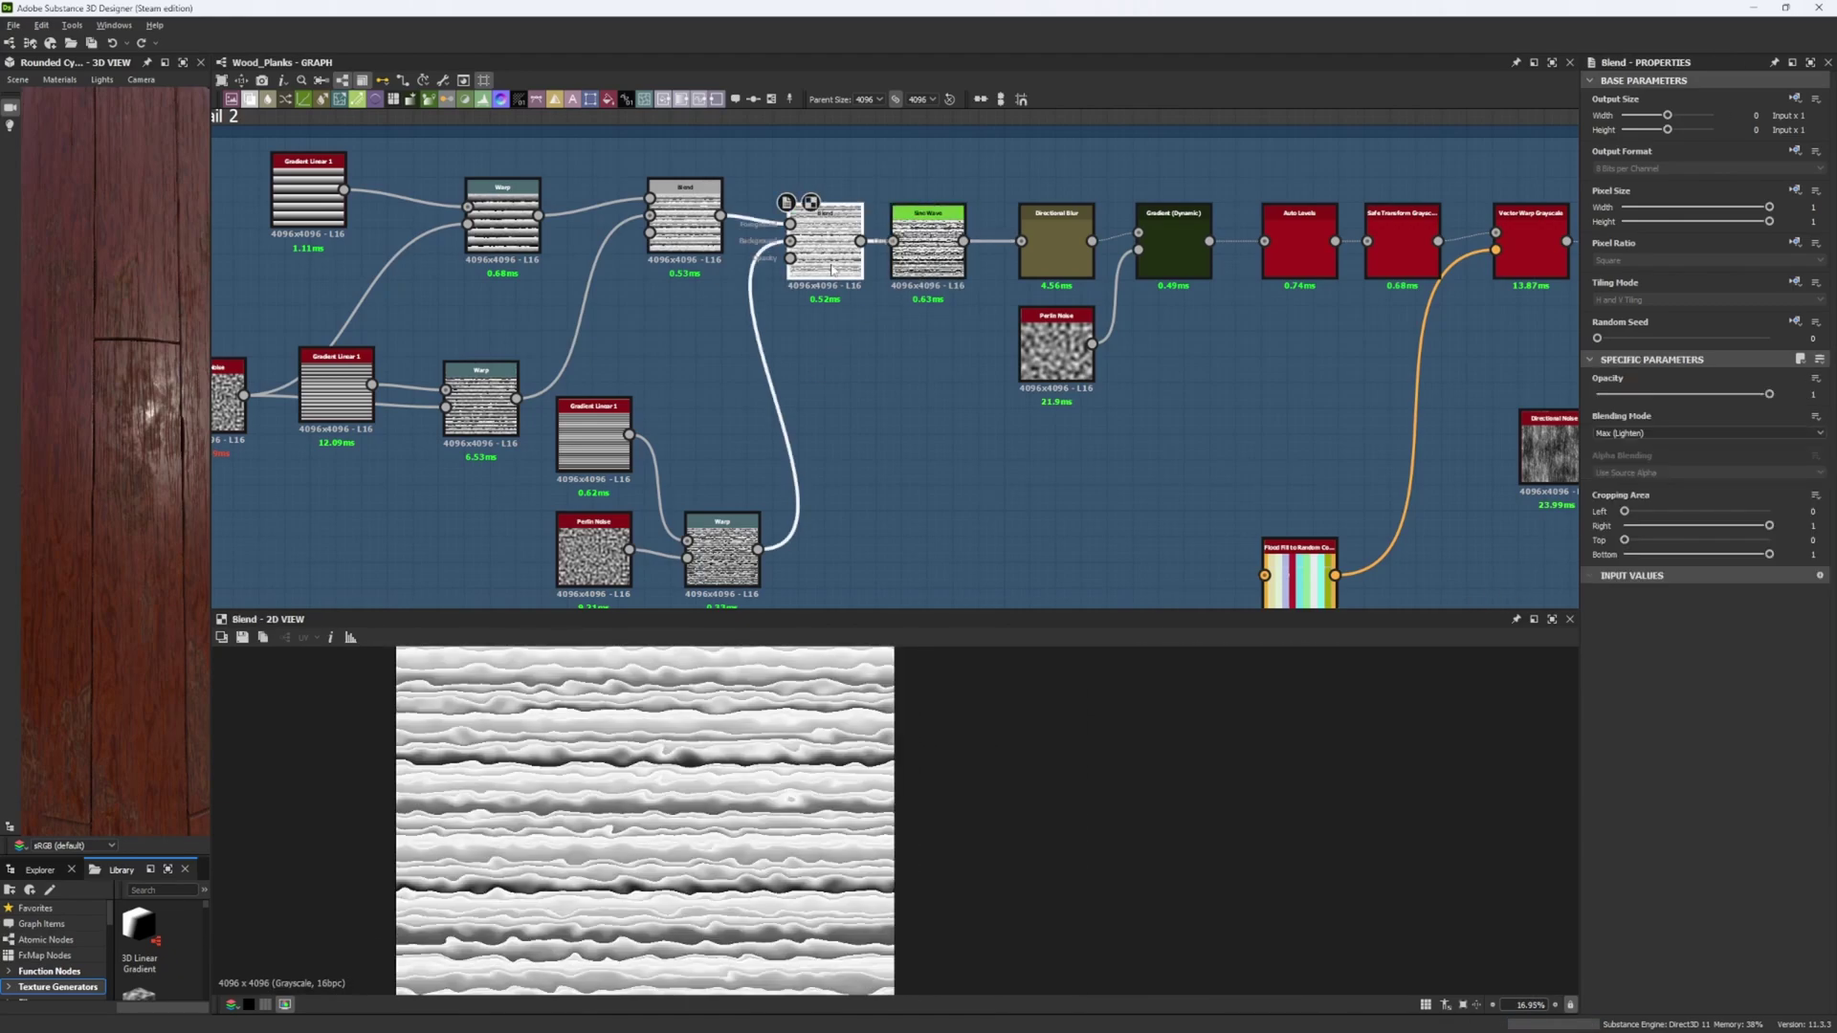
pyautogui.click(928, 251)
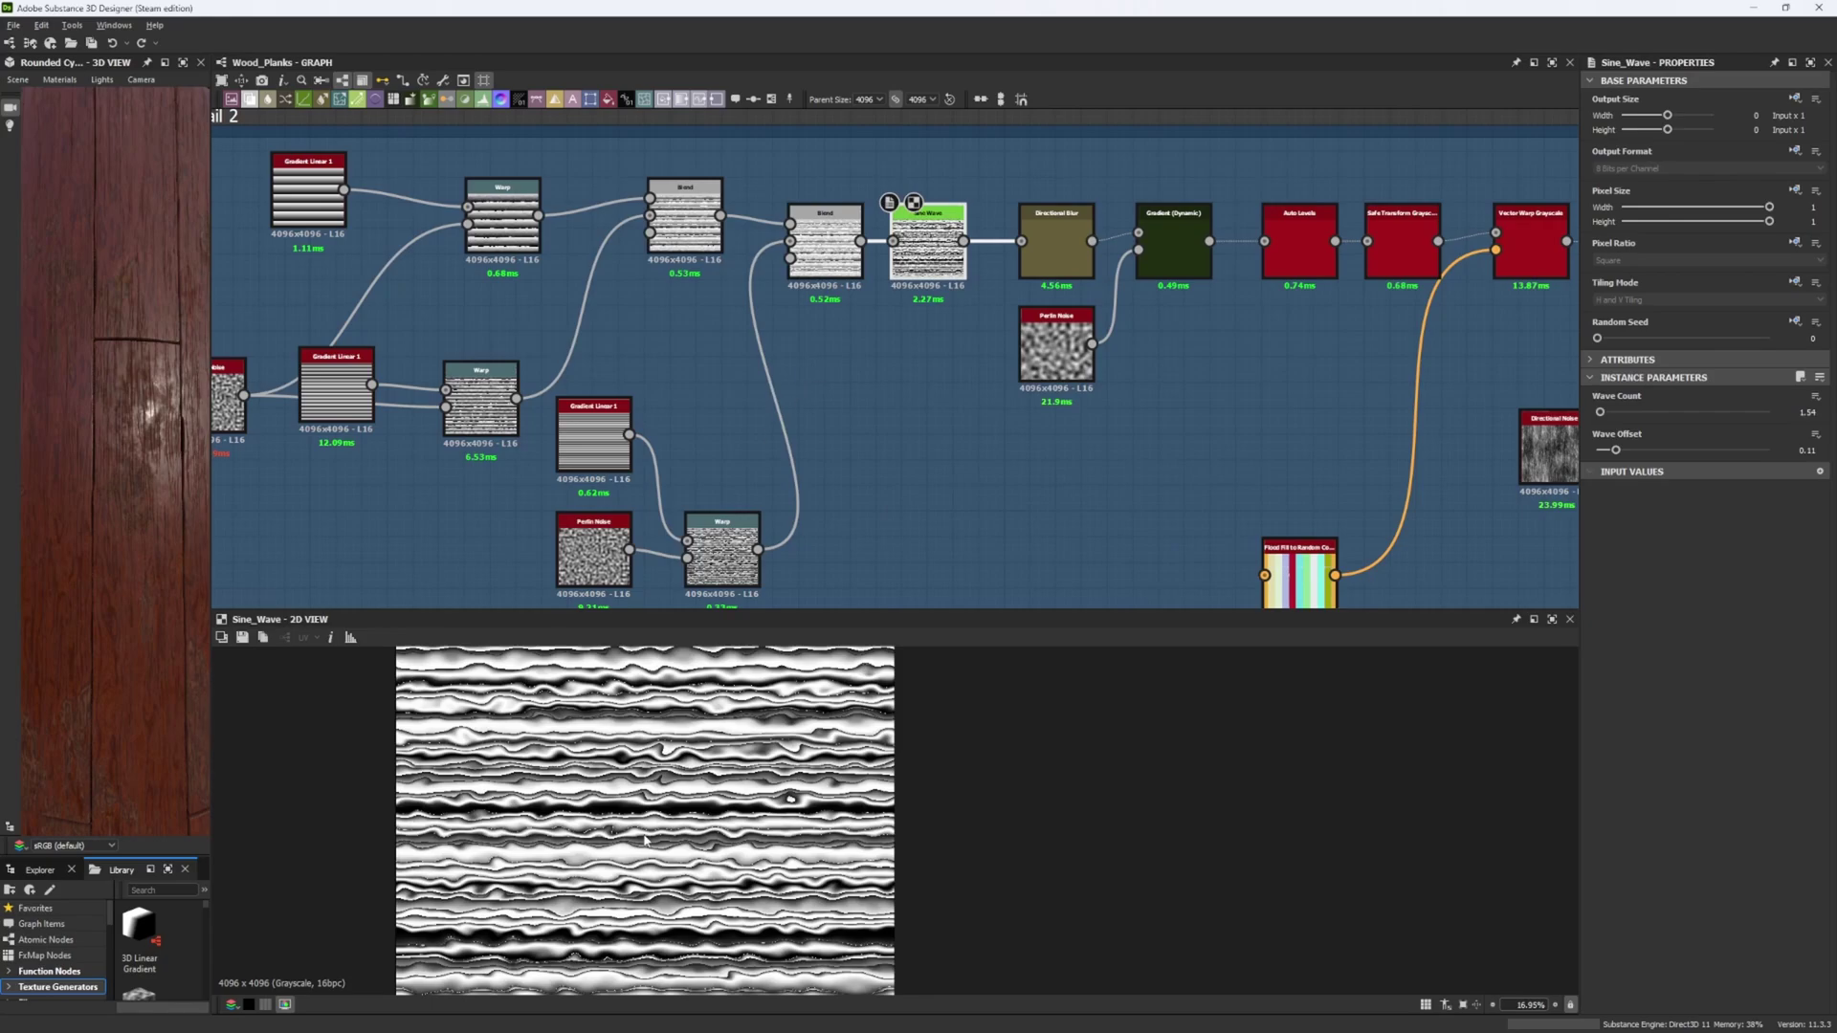
pyautogui.moveTo(644, 840); pyautogui.dragTo(683, 843, button='middle')
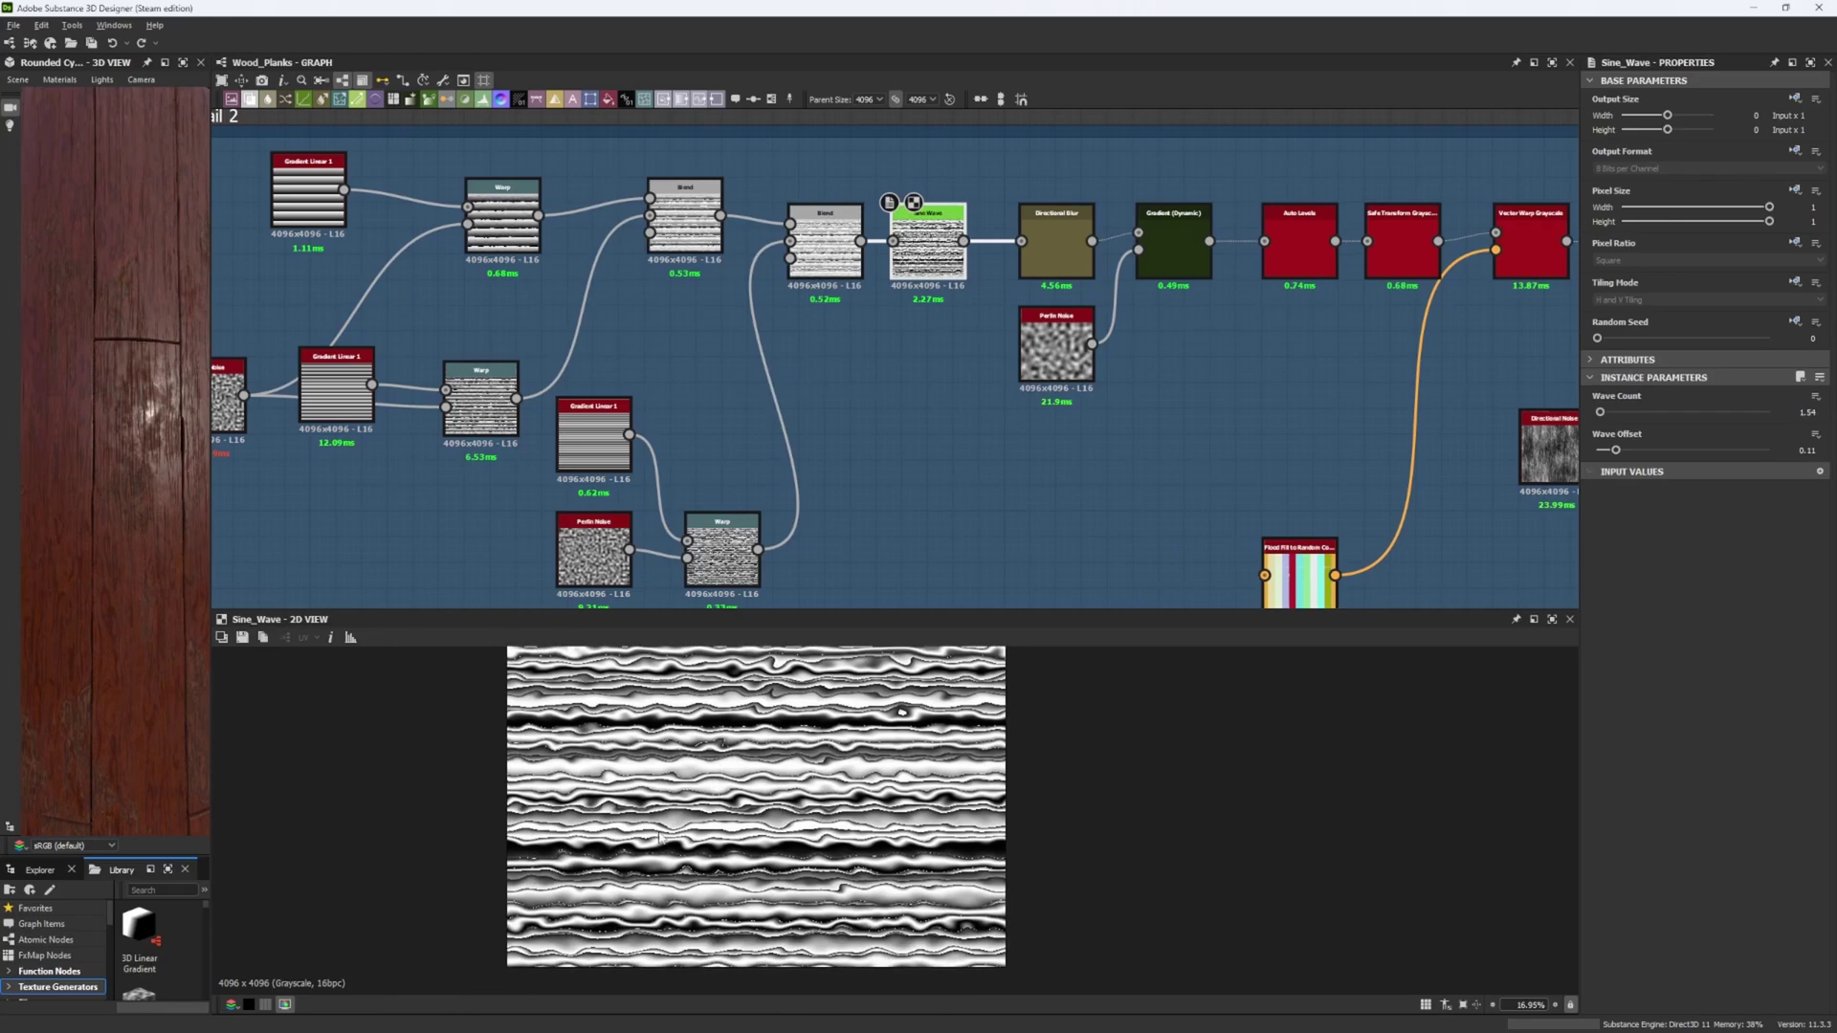
pyautogui.moveTo(918, 355); pyautogui.dragTo(649, 415, button='middle')
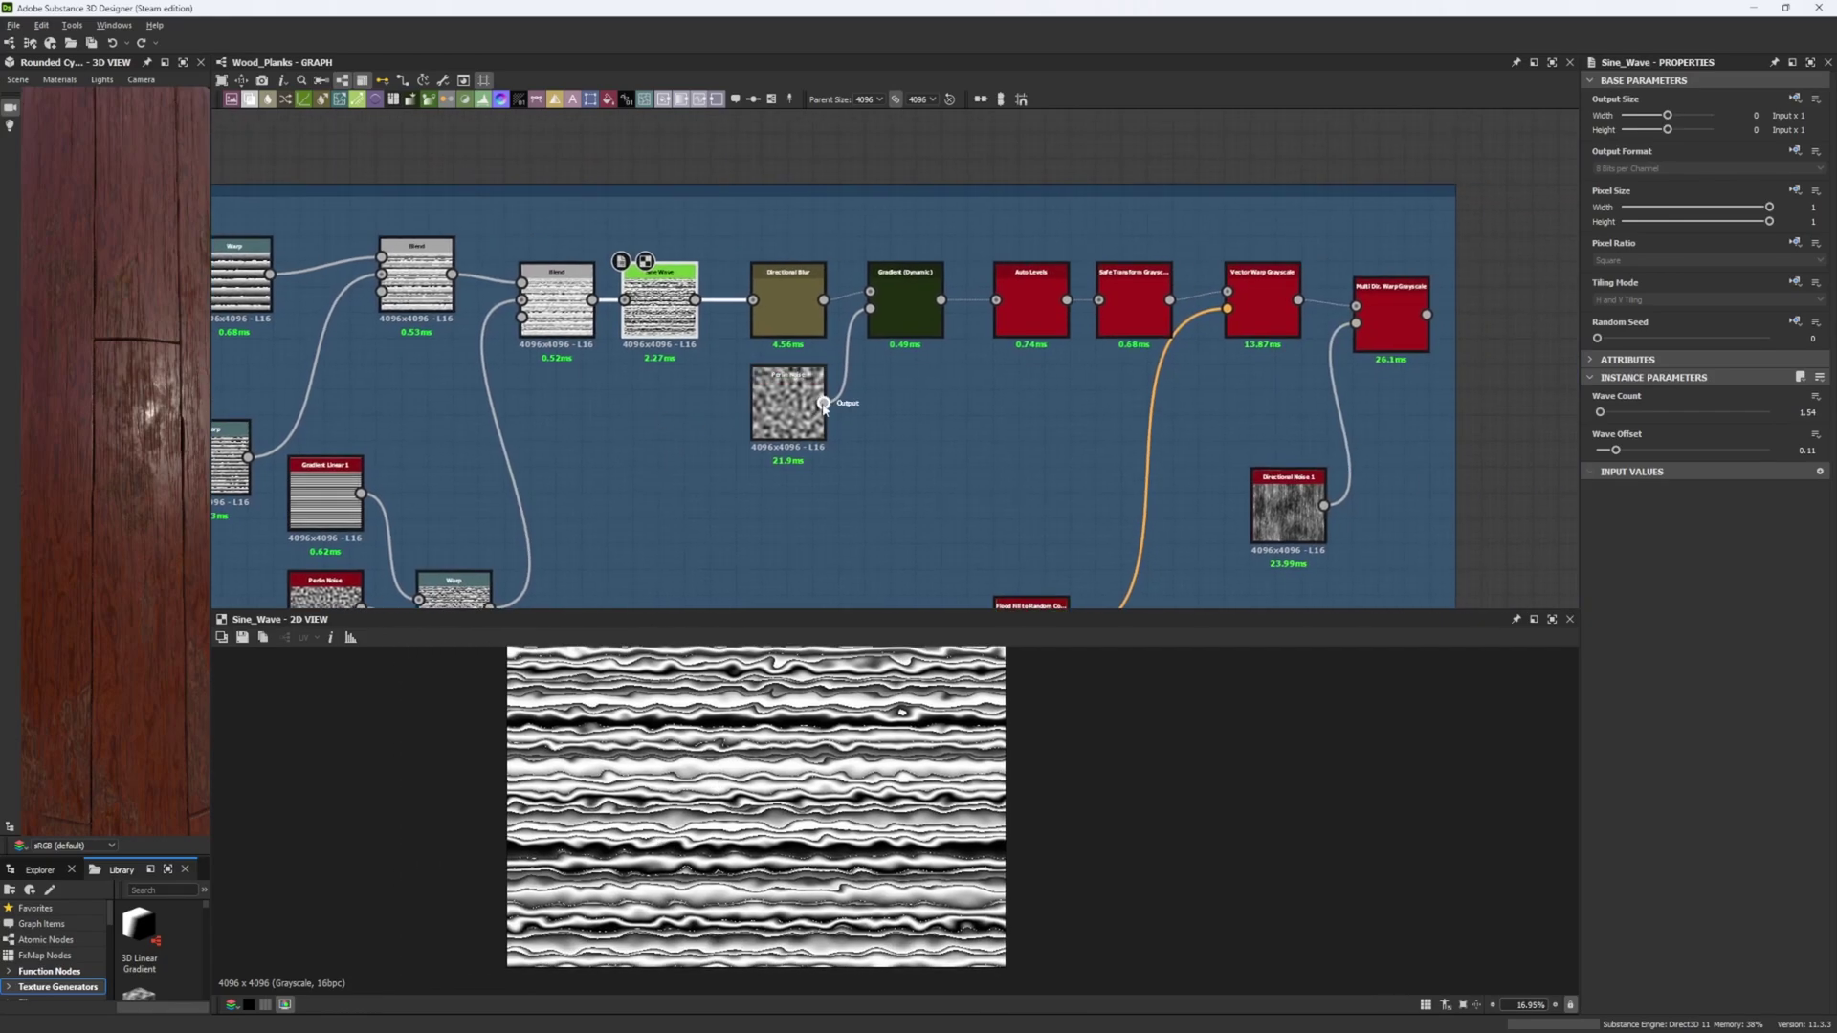
# Step: Preview the Directional Blur node after the Sine Wave and examine its smoothed horizontal streaks up close
pyautogui.scroll(3, 813, 336)
pyautogui.scroll(-3, 830, 348)
pyautogui.scroll(2, 900, 378)
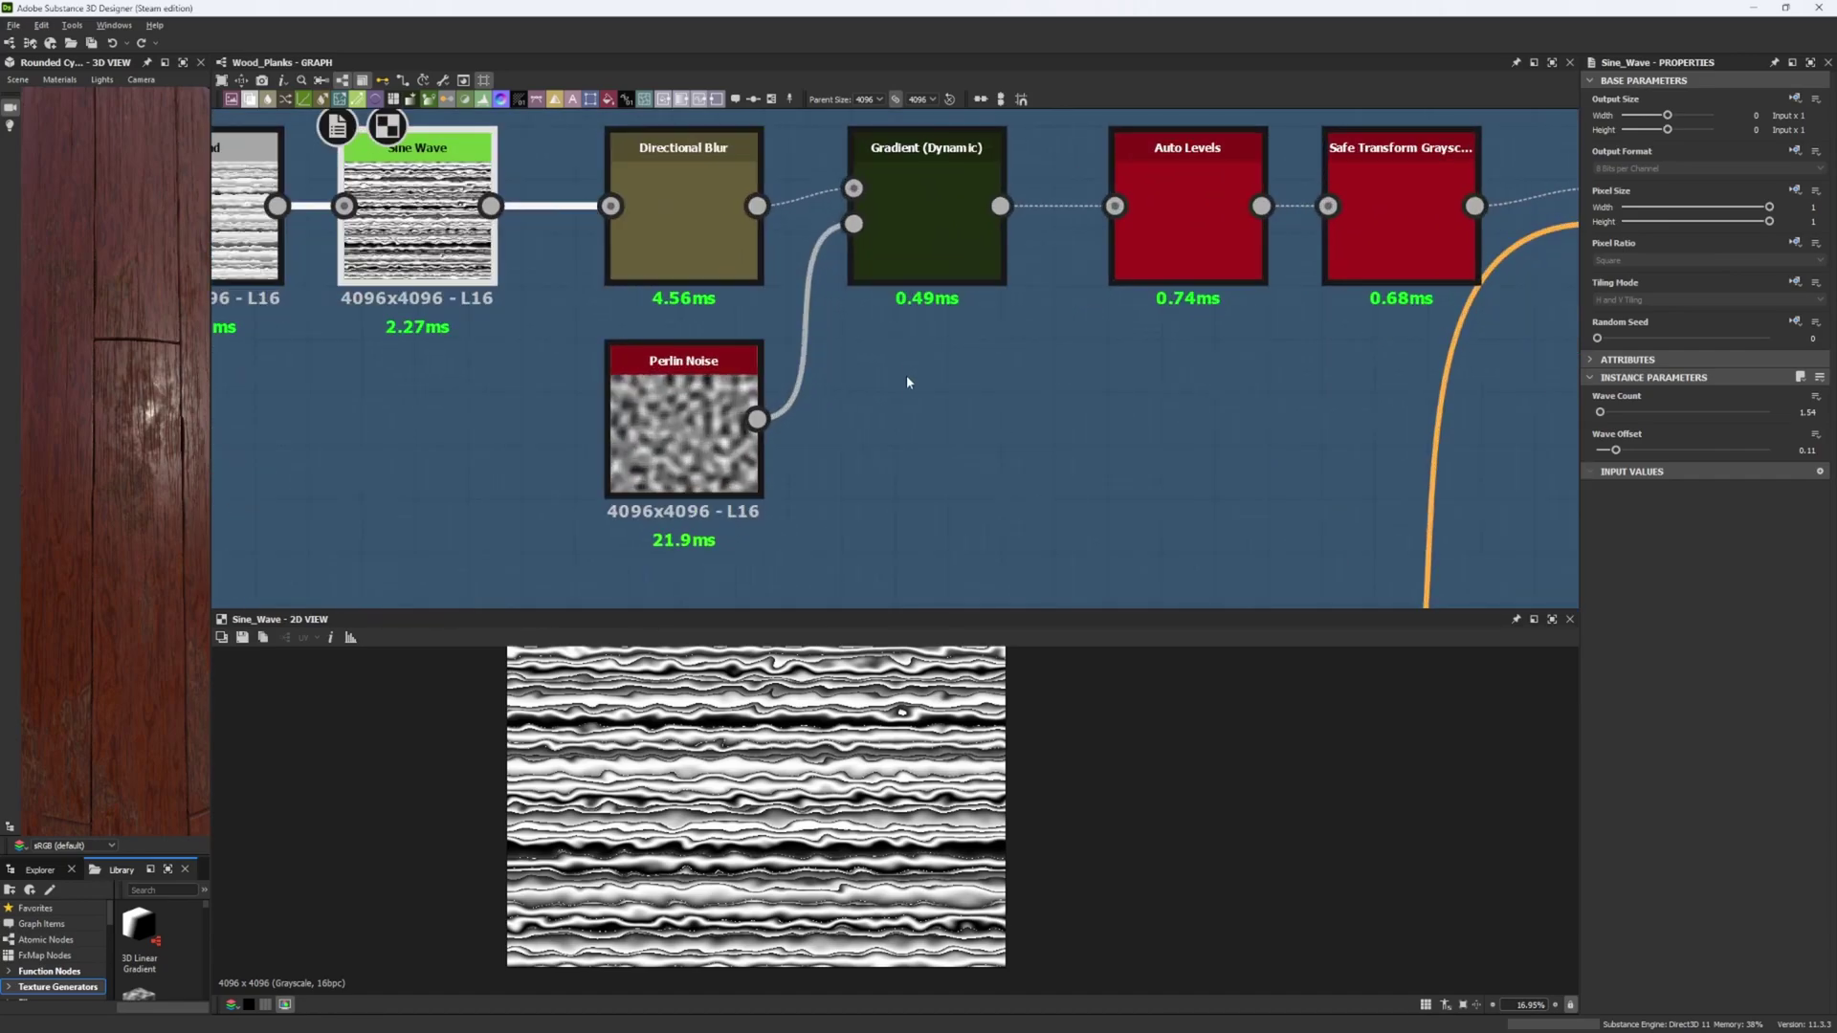
pyautogui.moveTo(899, 341); pyautogui.dragTo(869, 411, button='middle')
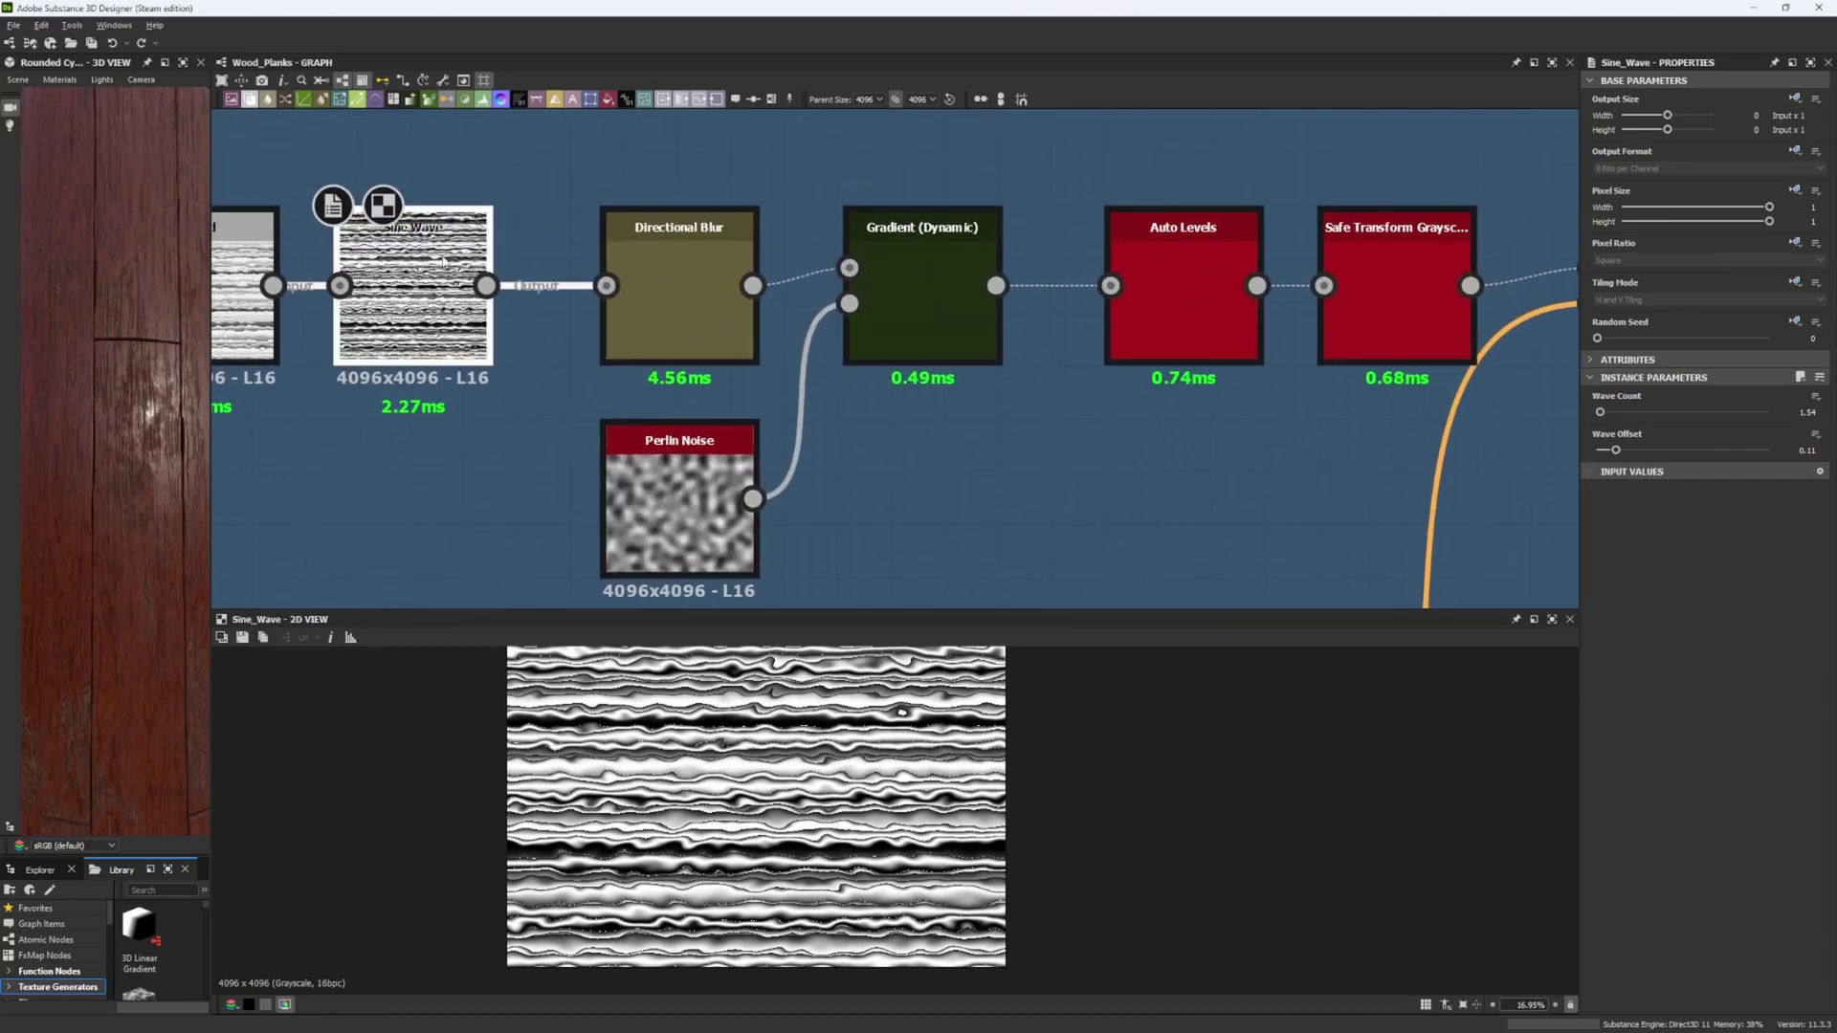
pyautogui.doubleClick(660, 249)
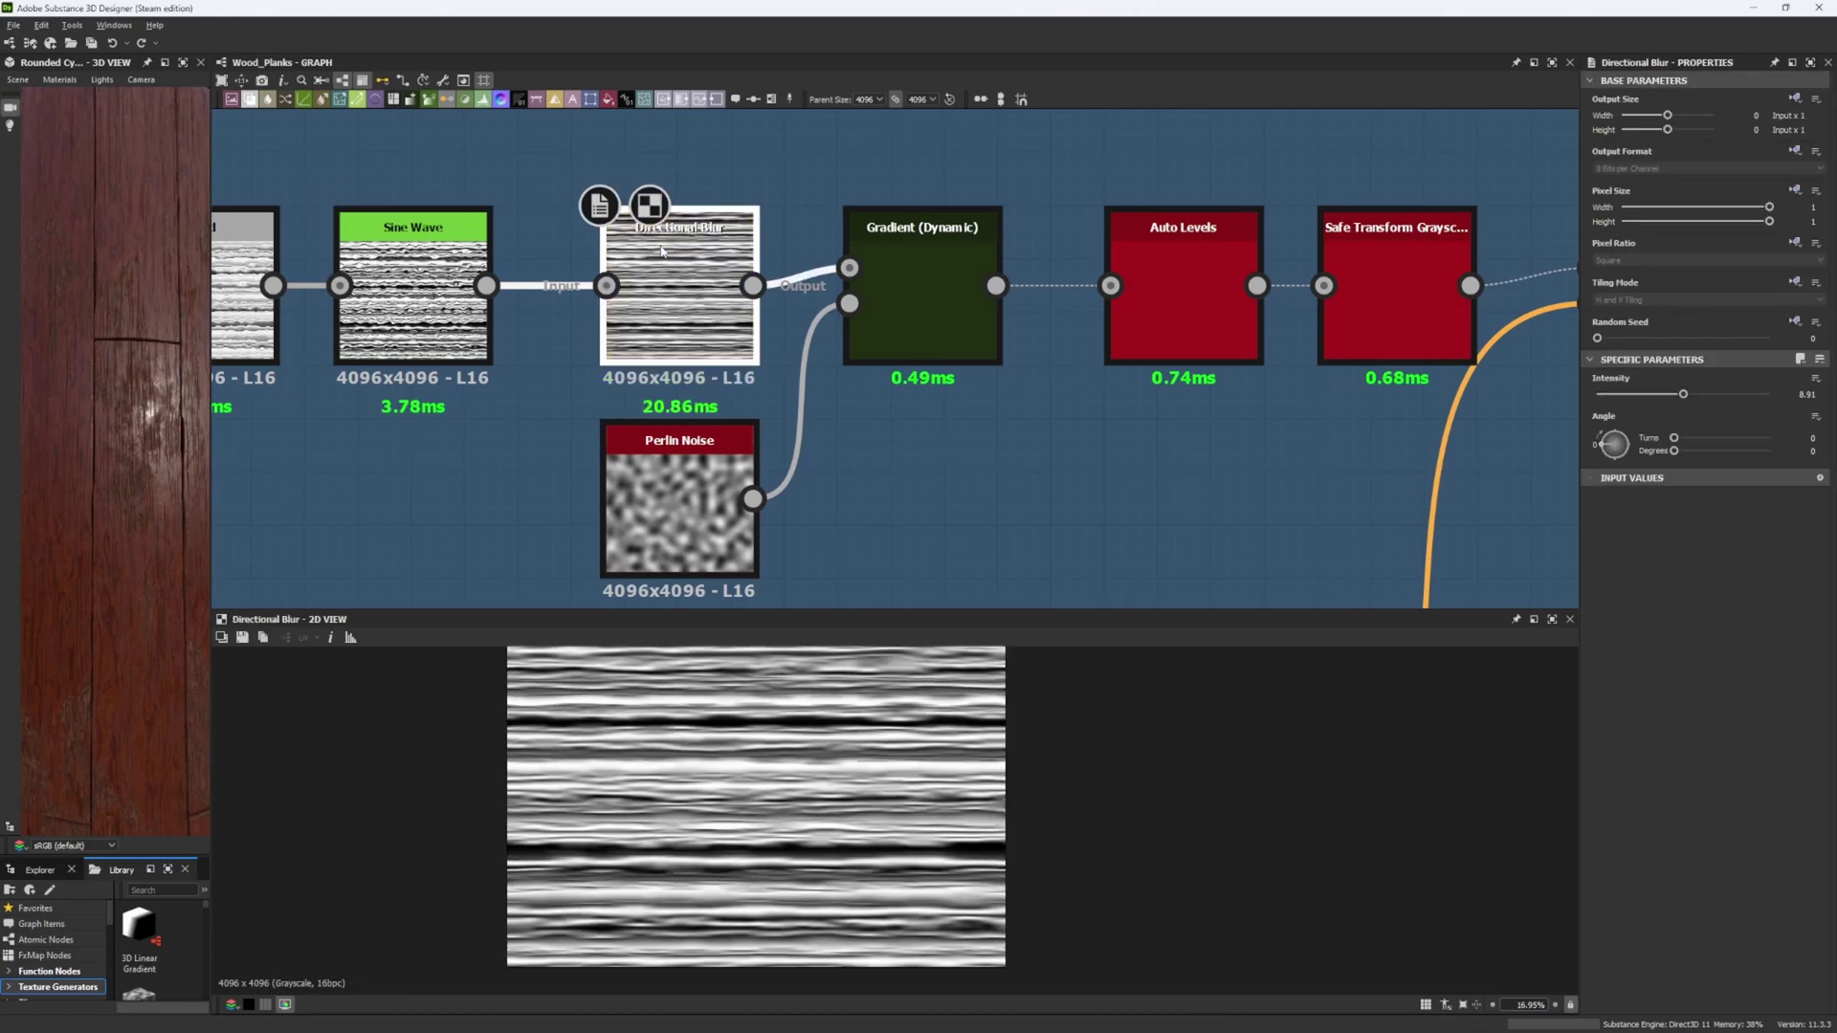
pyautogui.scroll(3, 704, 777)
pyautogui.scroll(-6, 703, 783)
pyautogui.scroll(6, 720, 780)
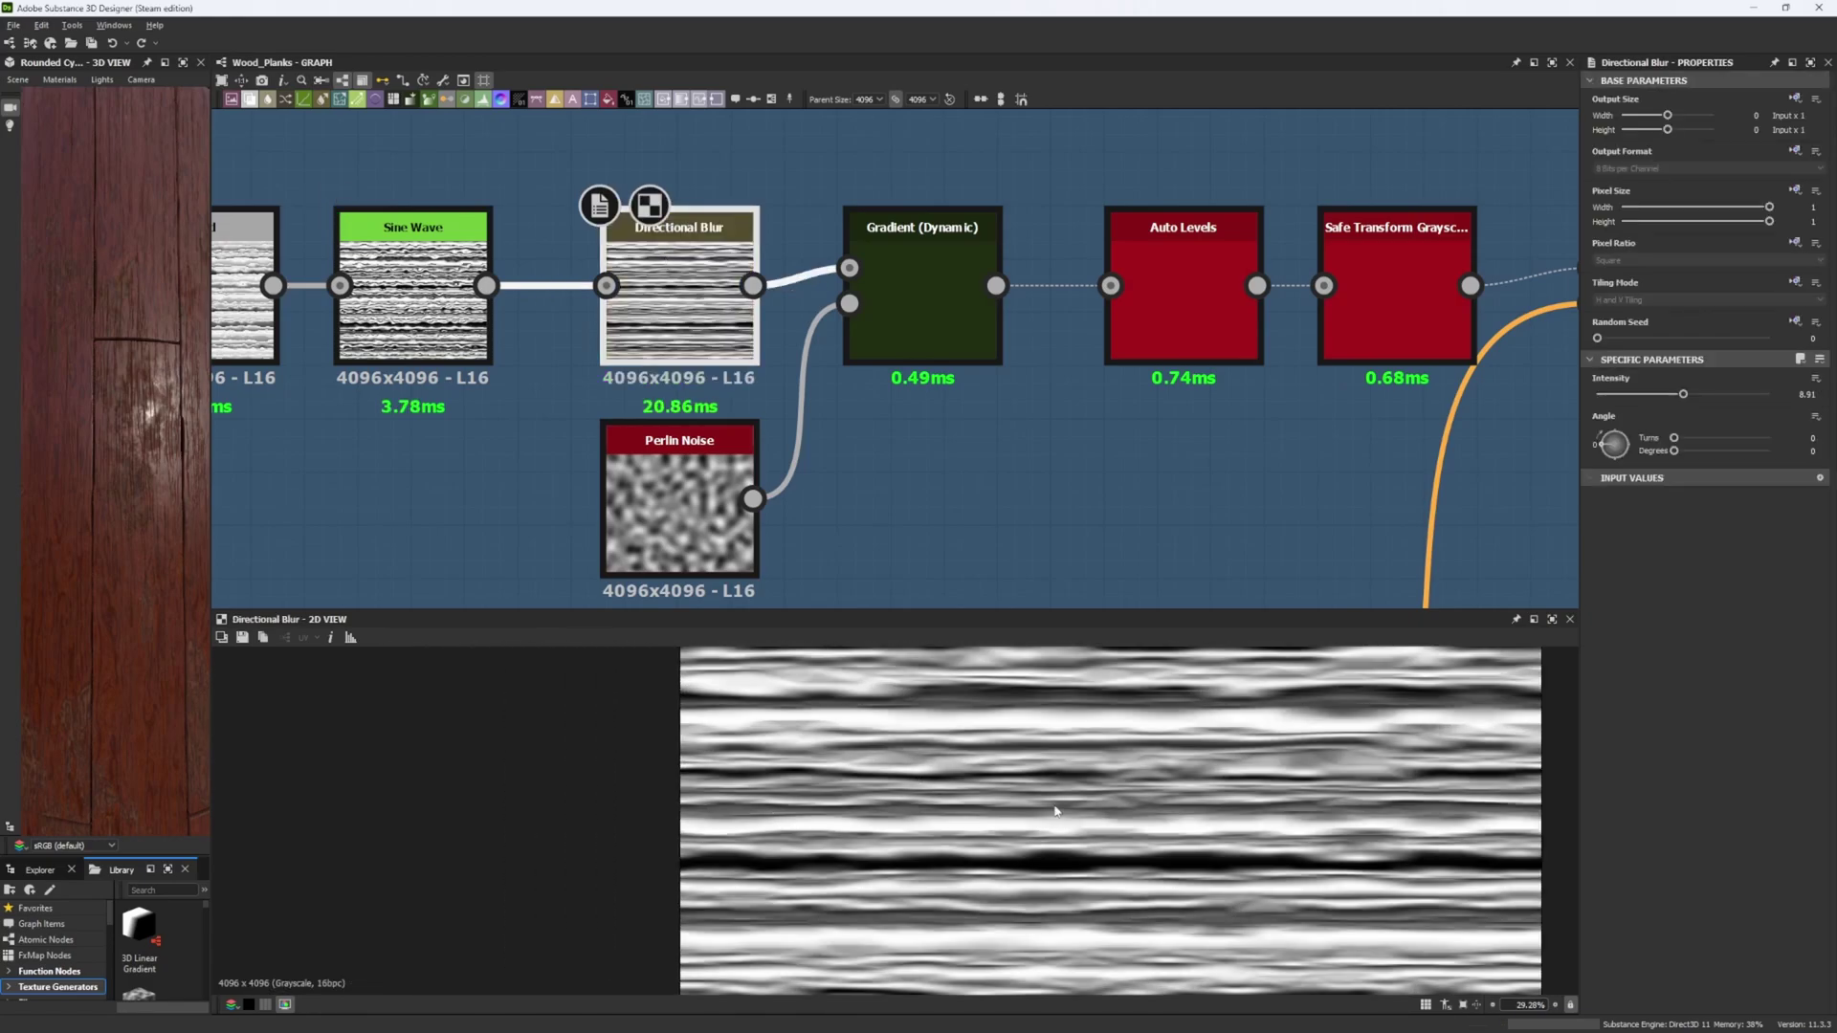
pyautogui.moveTo(1283, 851); pyautogui.dragTo(1032, 811, button='middle')
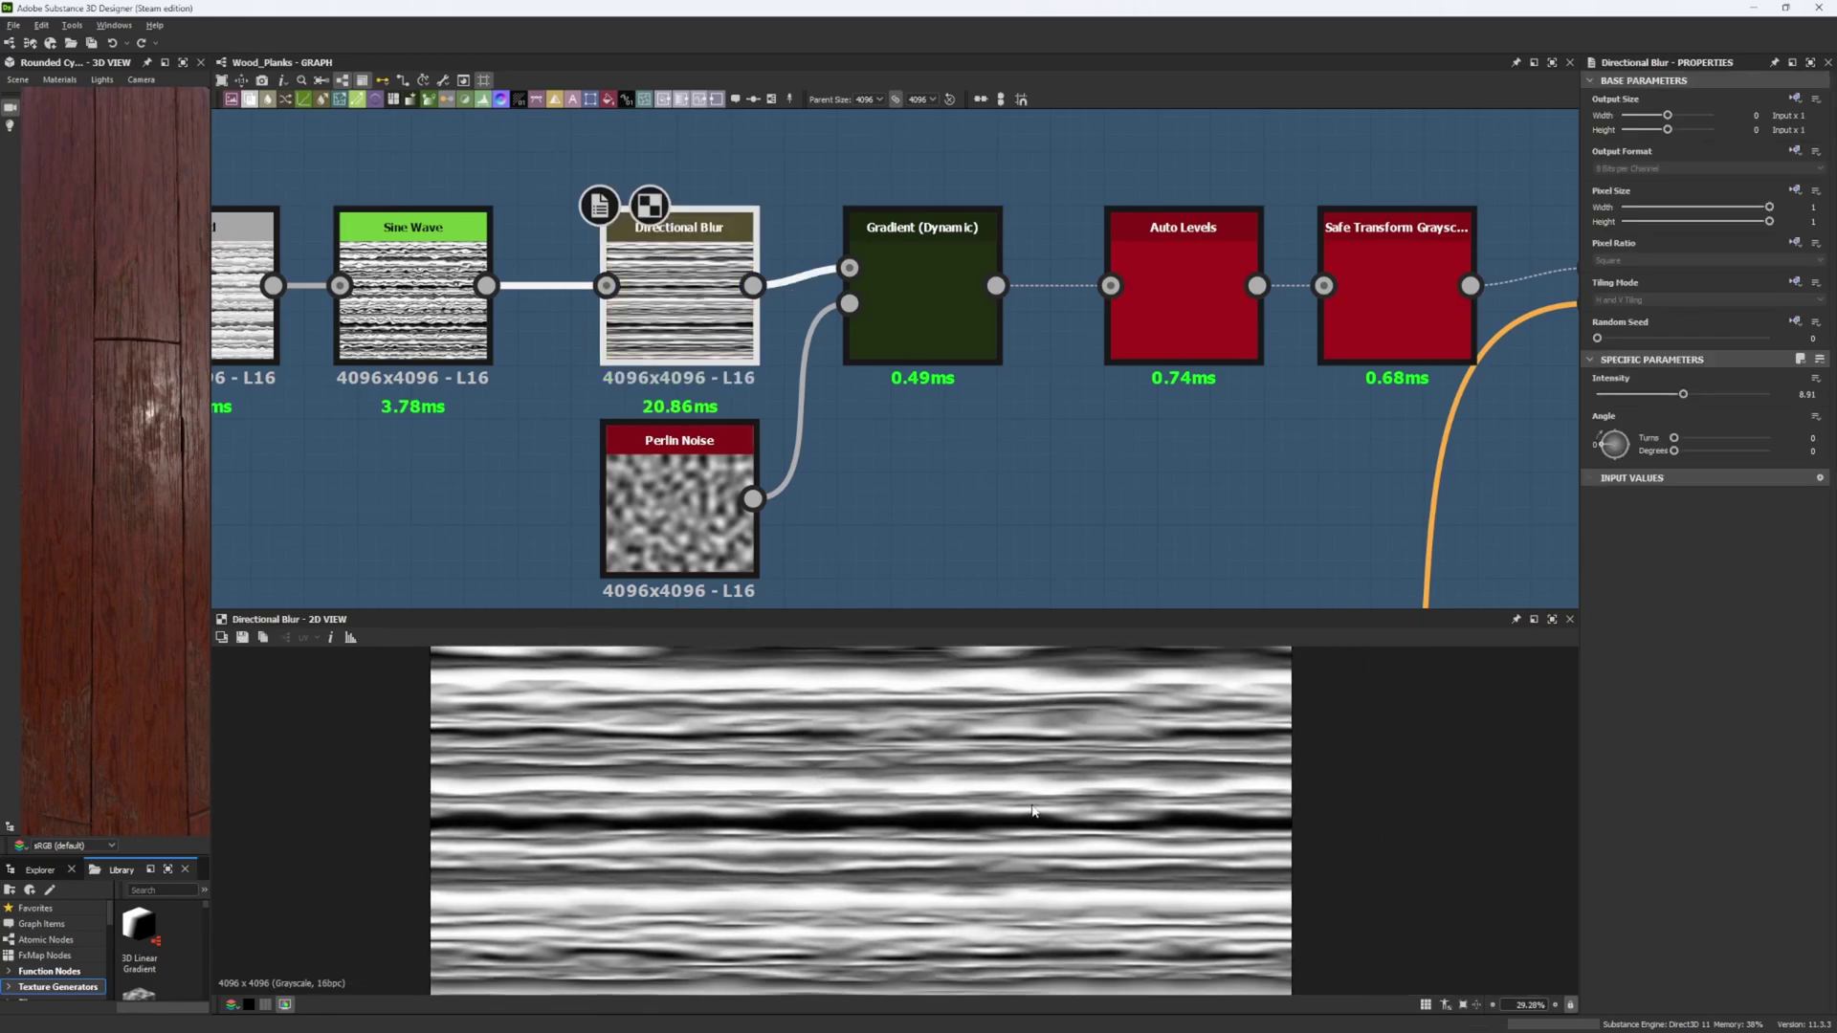
# Step: Preview the Gradient (Dynamic) node and bring the Perlin Noise node feeding its second input into view
pyautogui.doubleClick(959, 340)
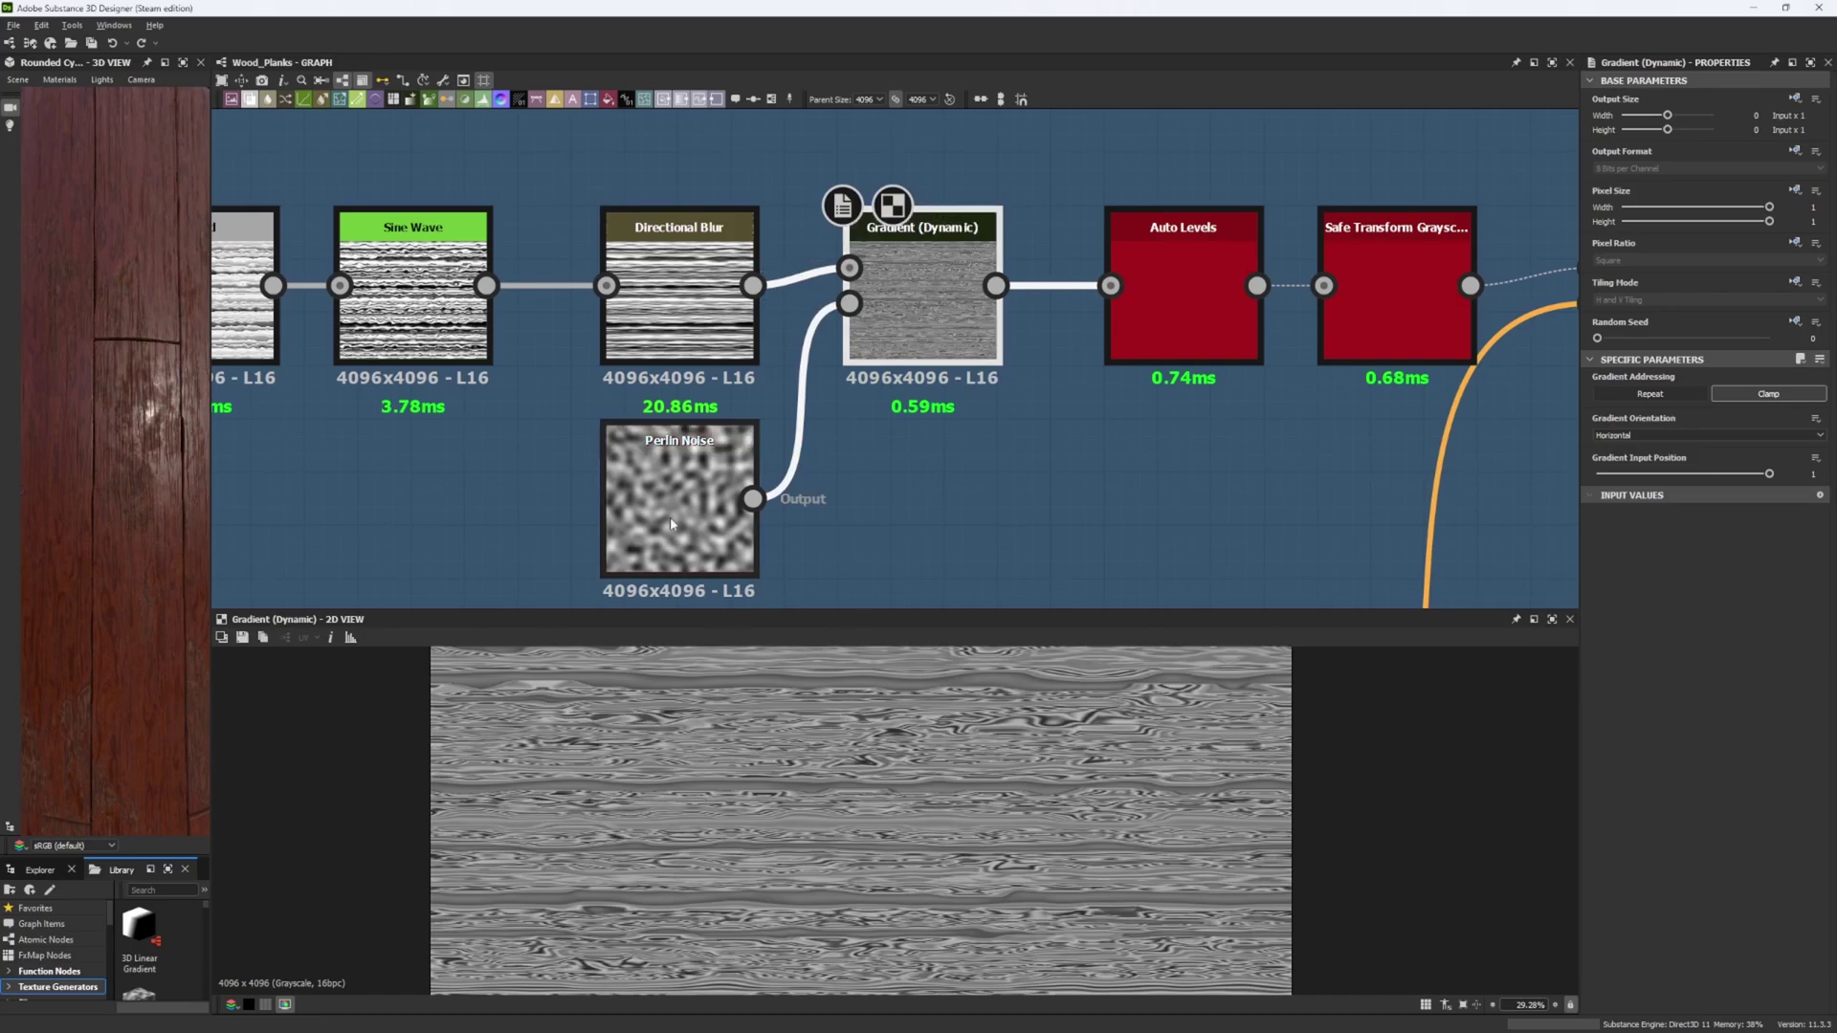
pyautogui.moveTo(670, 516); pyautogui.dragTo(615, 336, button='middle')
pyautogui.scroll(6, 702, 769)
pyautogui.scroll(-5, 703, 769)
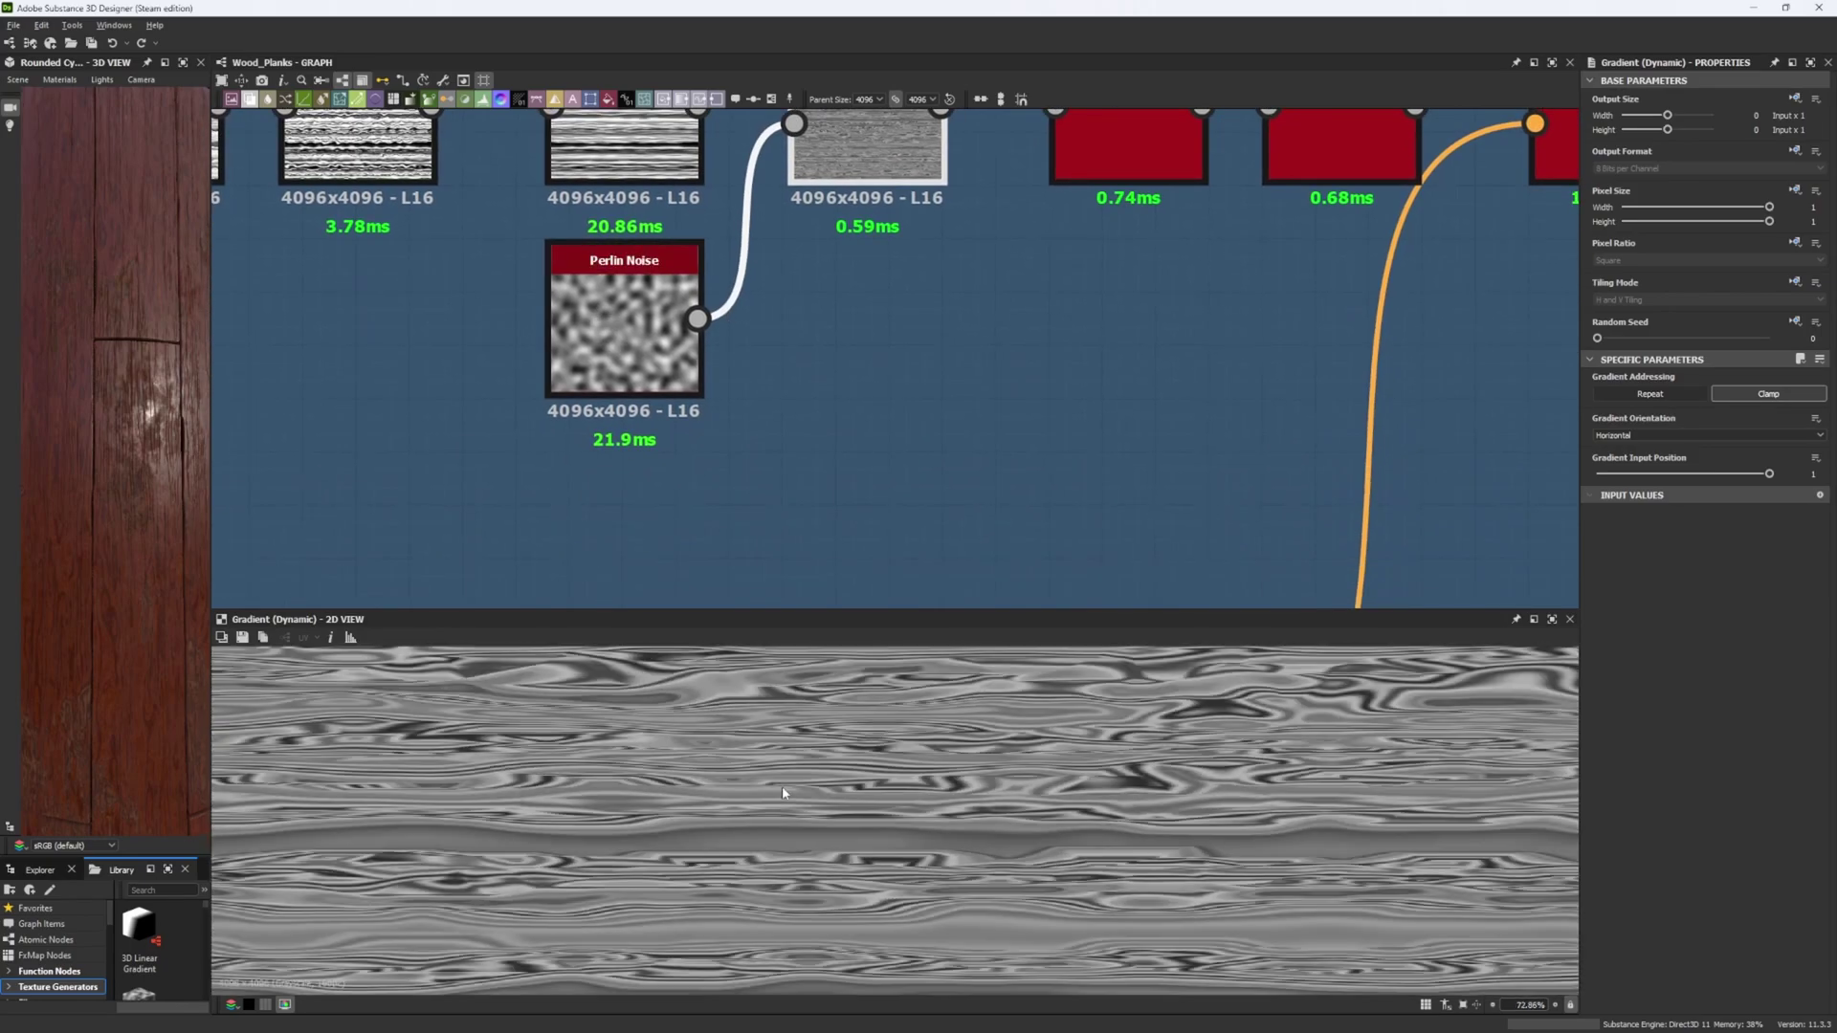
# Step: Try a Scale of 8 on the Perlin Noise node, inspect its effect on the gradient pattern, and undo the change
pyautogui.click(622, 402)
pyautogui.moveTo(1624, 414); pyautogui.dragTo(1617, 412)
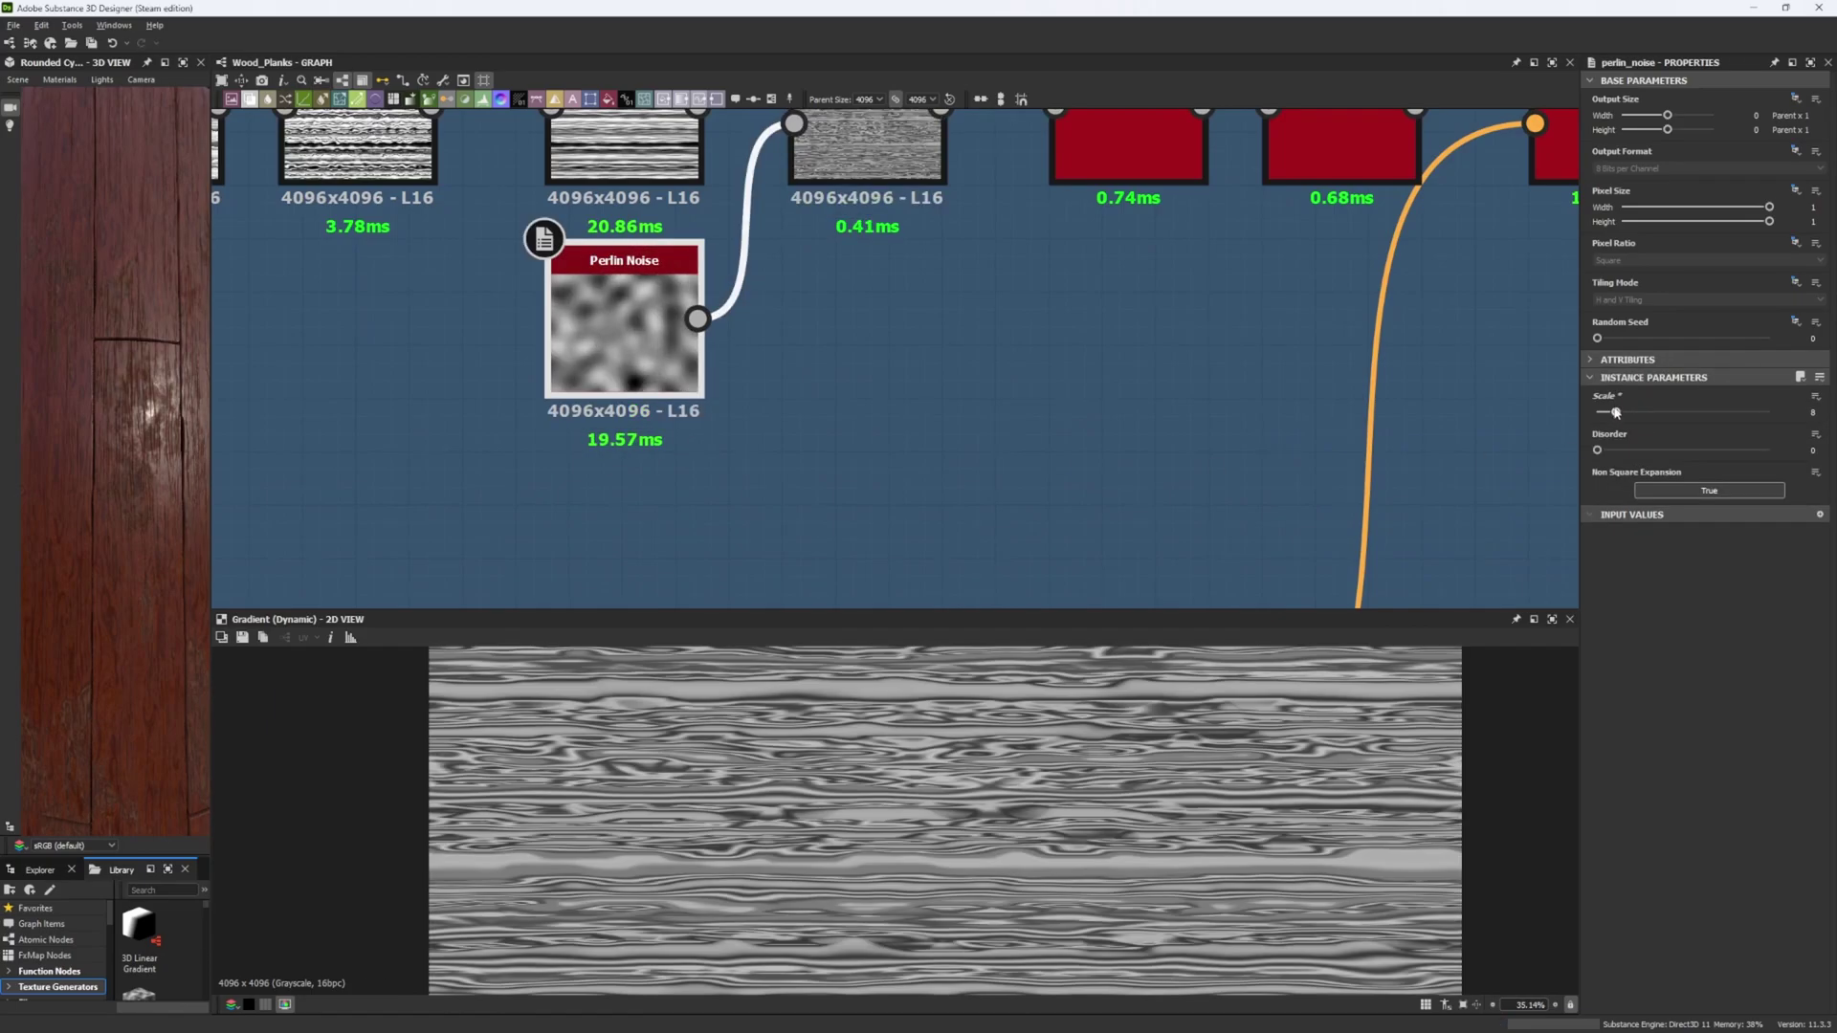
pyautogui.scroll(3, 971, 865)
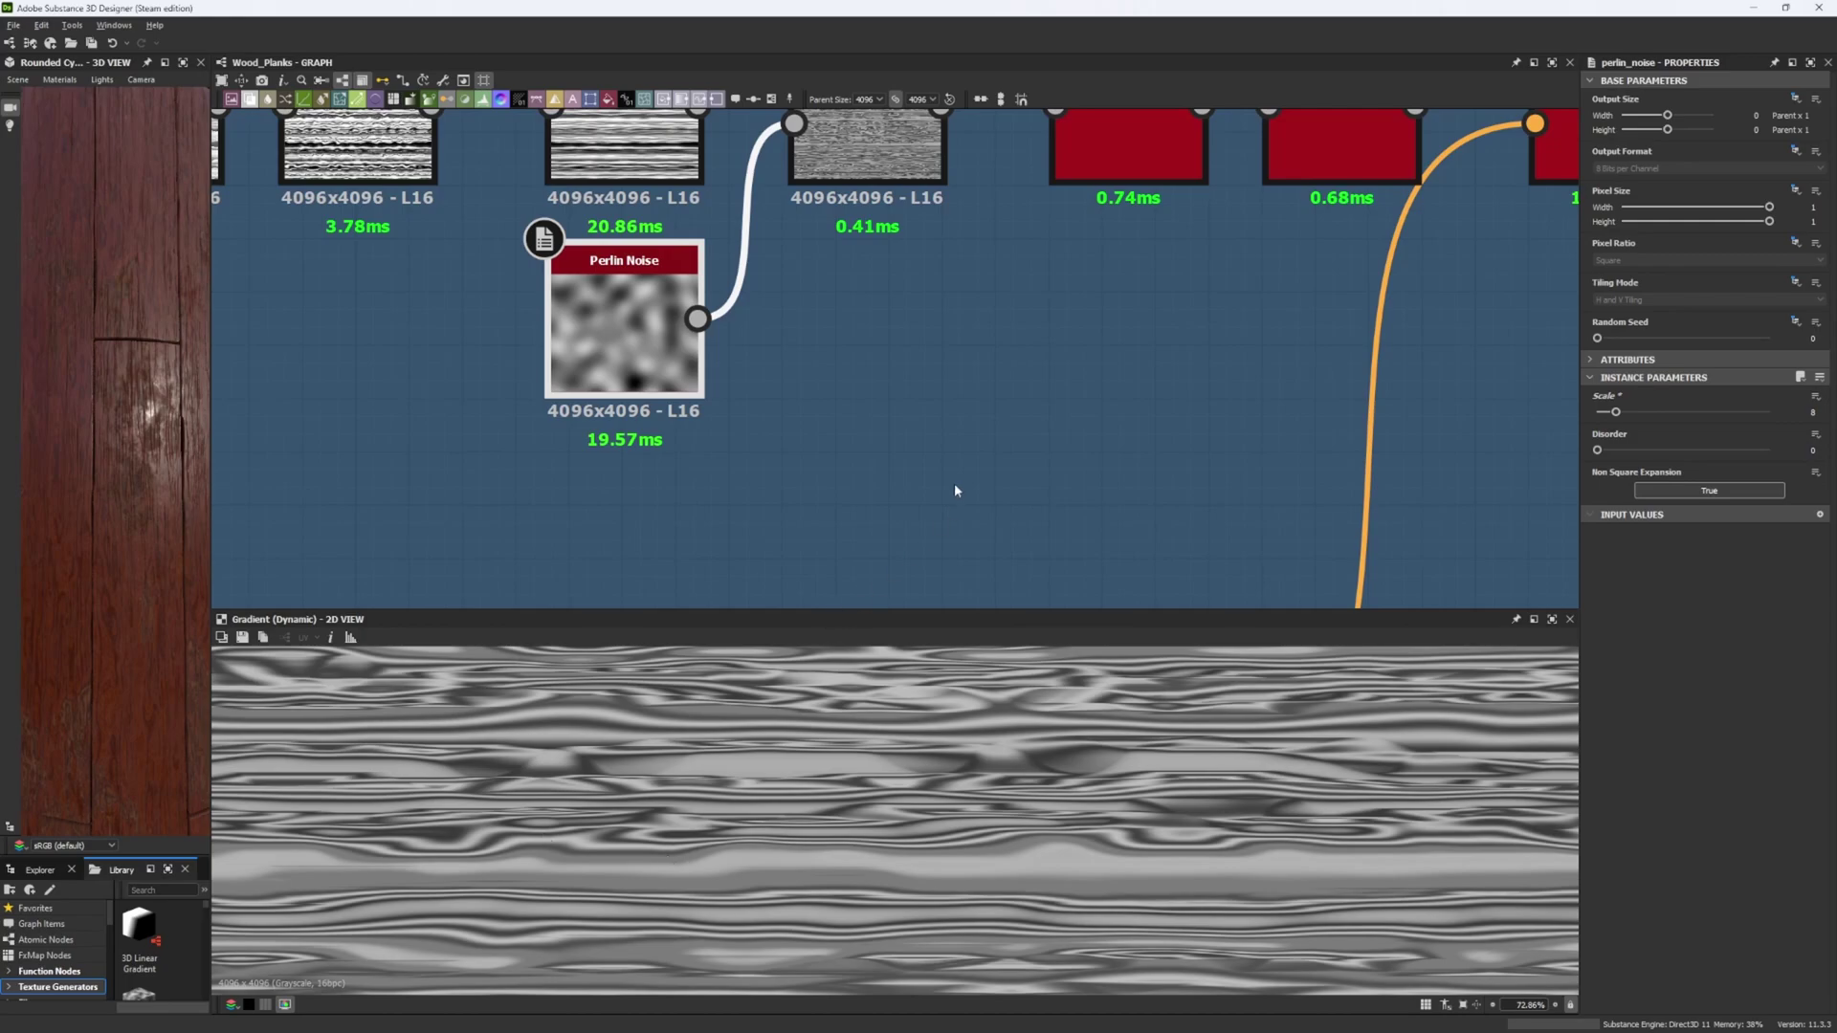
pyautogui.hotkey('ctrl', 'z')
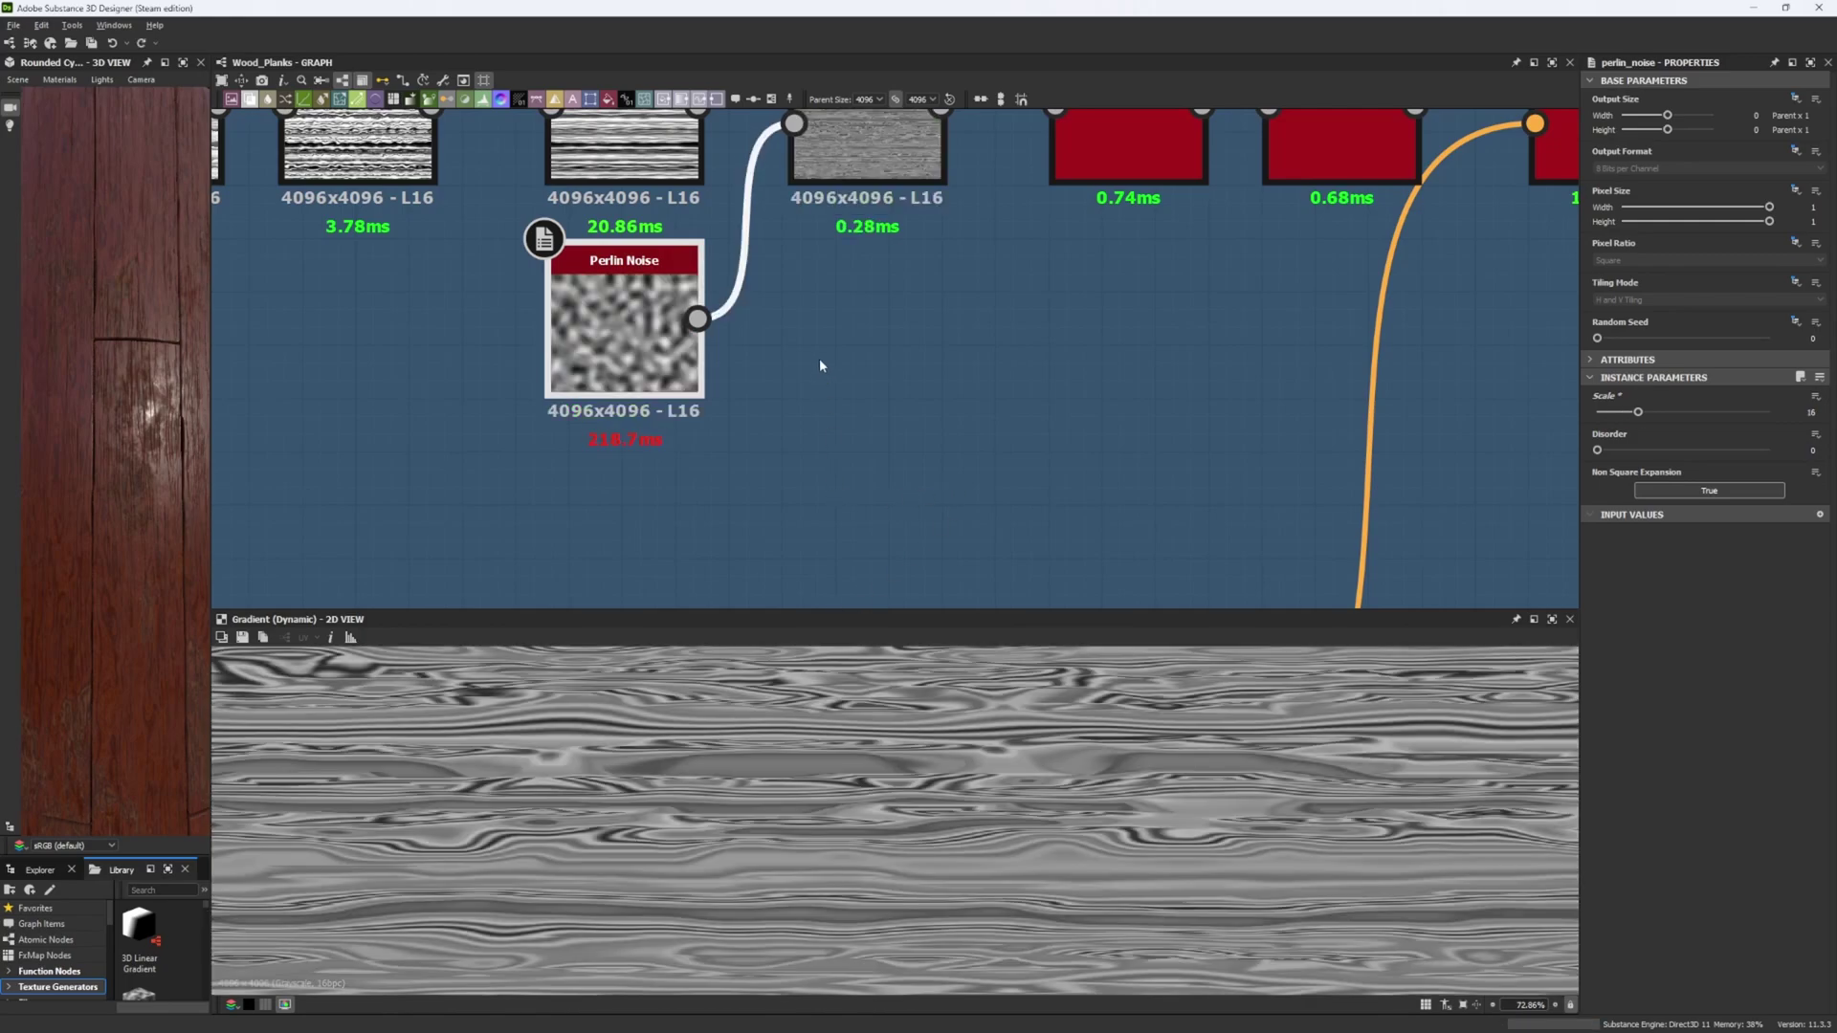
# Step: Examine the Gradient (Dynamic) grain pattern as a whole and in detail alongside its Directional Blur and Perlin Noise inputs
pyautogui.scroll(2, 858, 356)
pyautogui.click(848, 307)
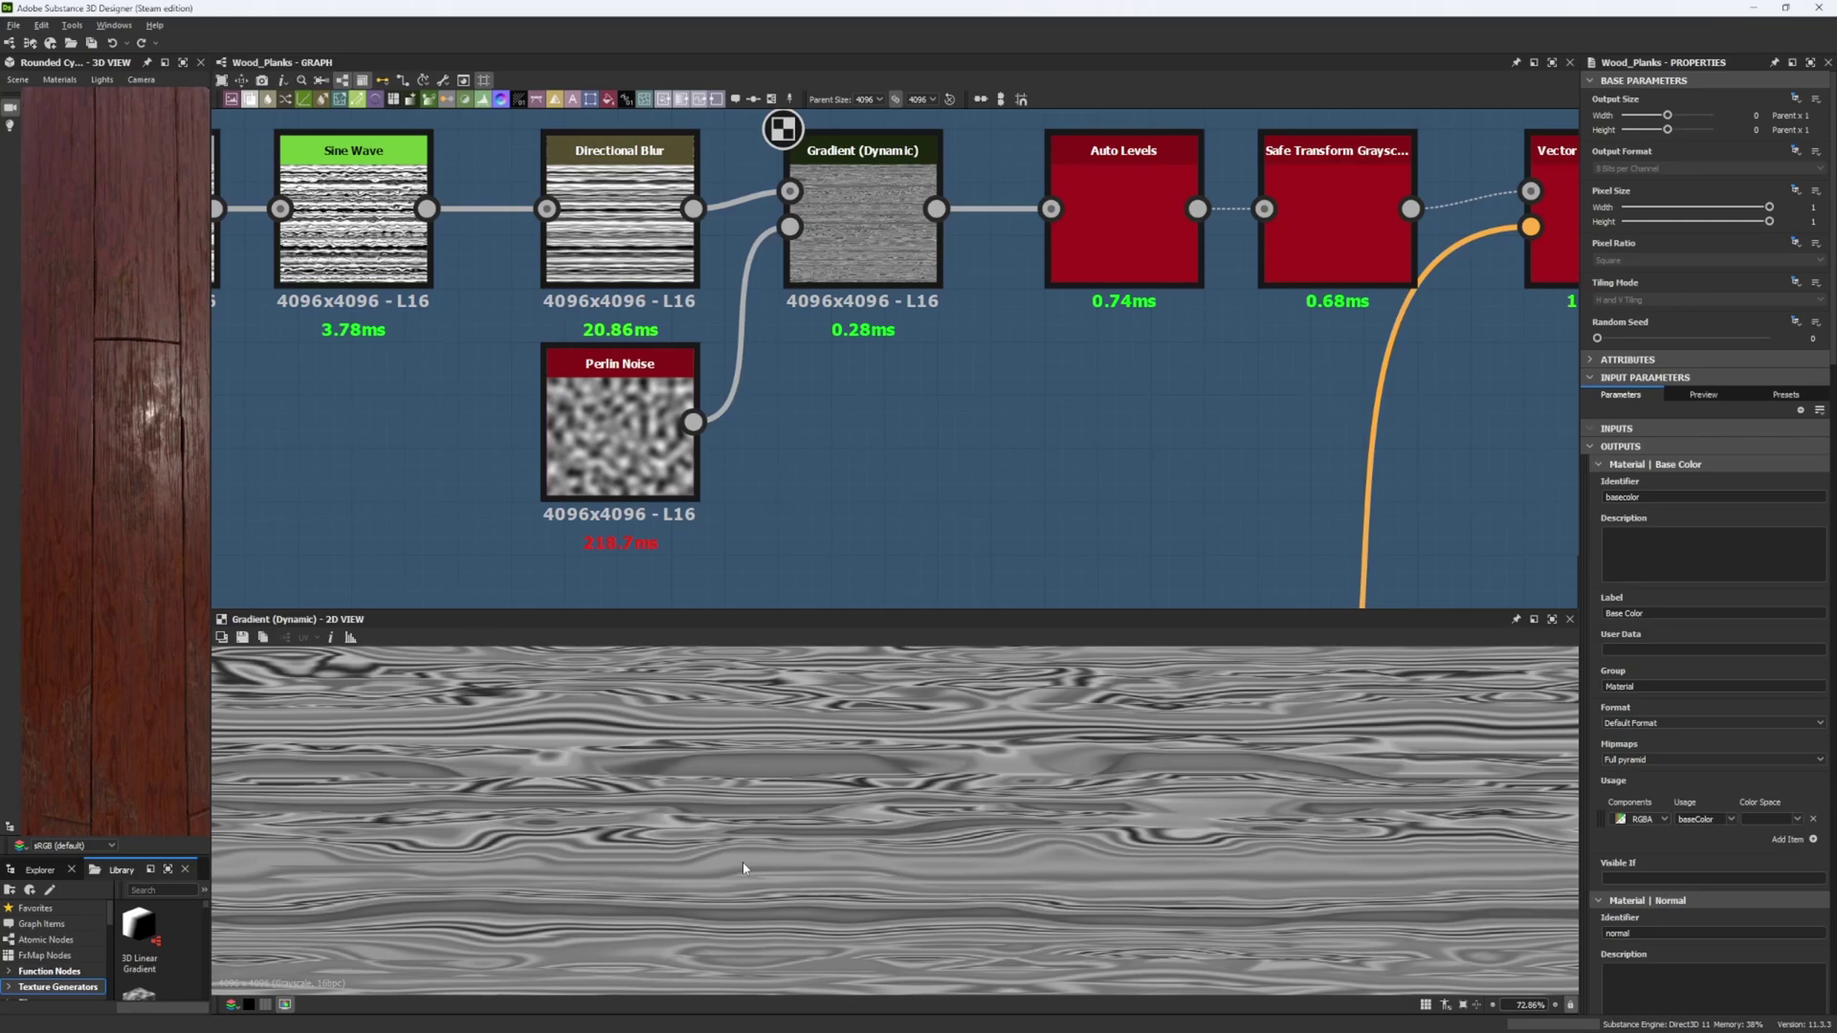
pyautogui.scroll(-8, 736, 861)
pyautogui.scroll(8, 894, 867)
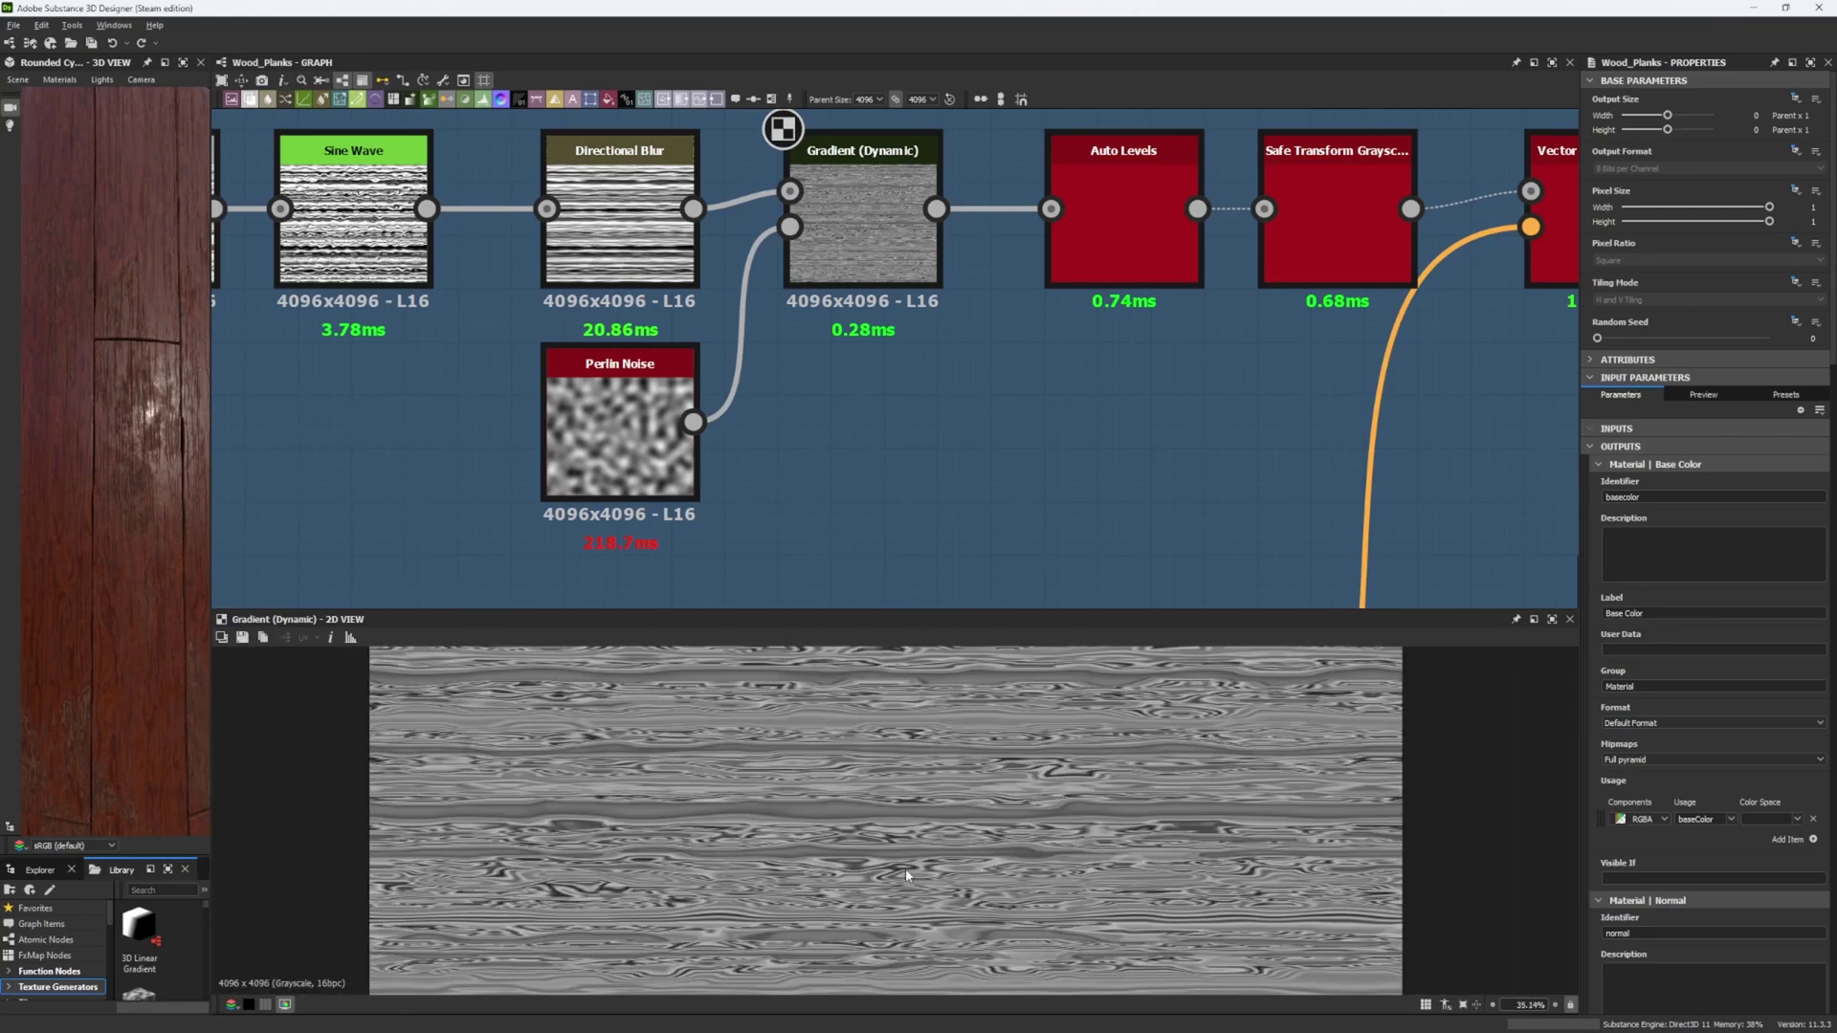
# Step: Preview the Auto Levels node after the Gradient (Dynamic) and examine the contrast of its grain pattern
pyautogui.moveTo(911, 421); pyautogui.dragTo(572, 483, button='middle')
pyautogui.scroll(-5, 660, 360)
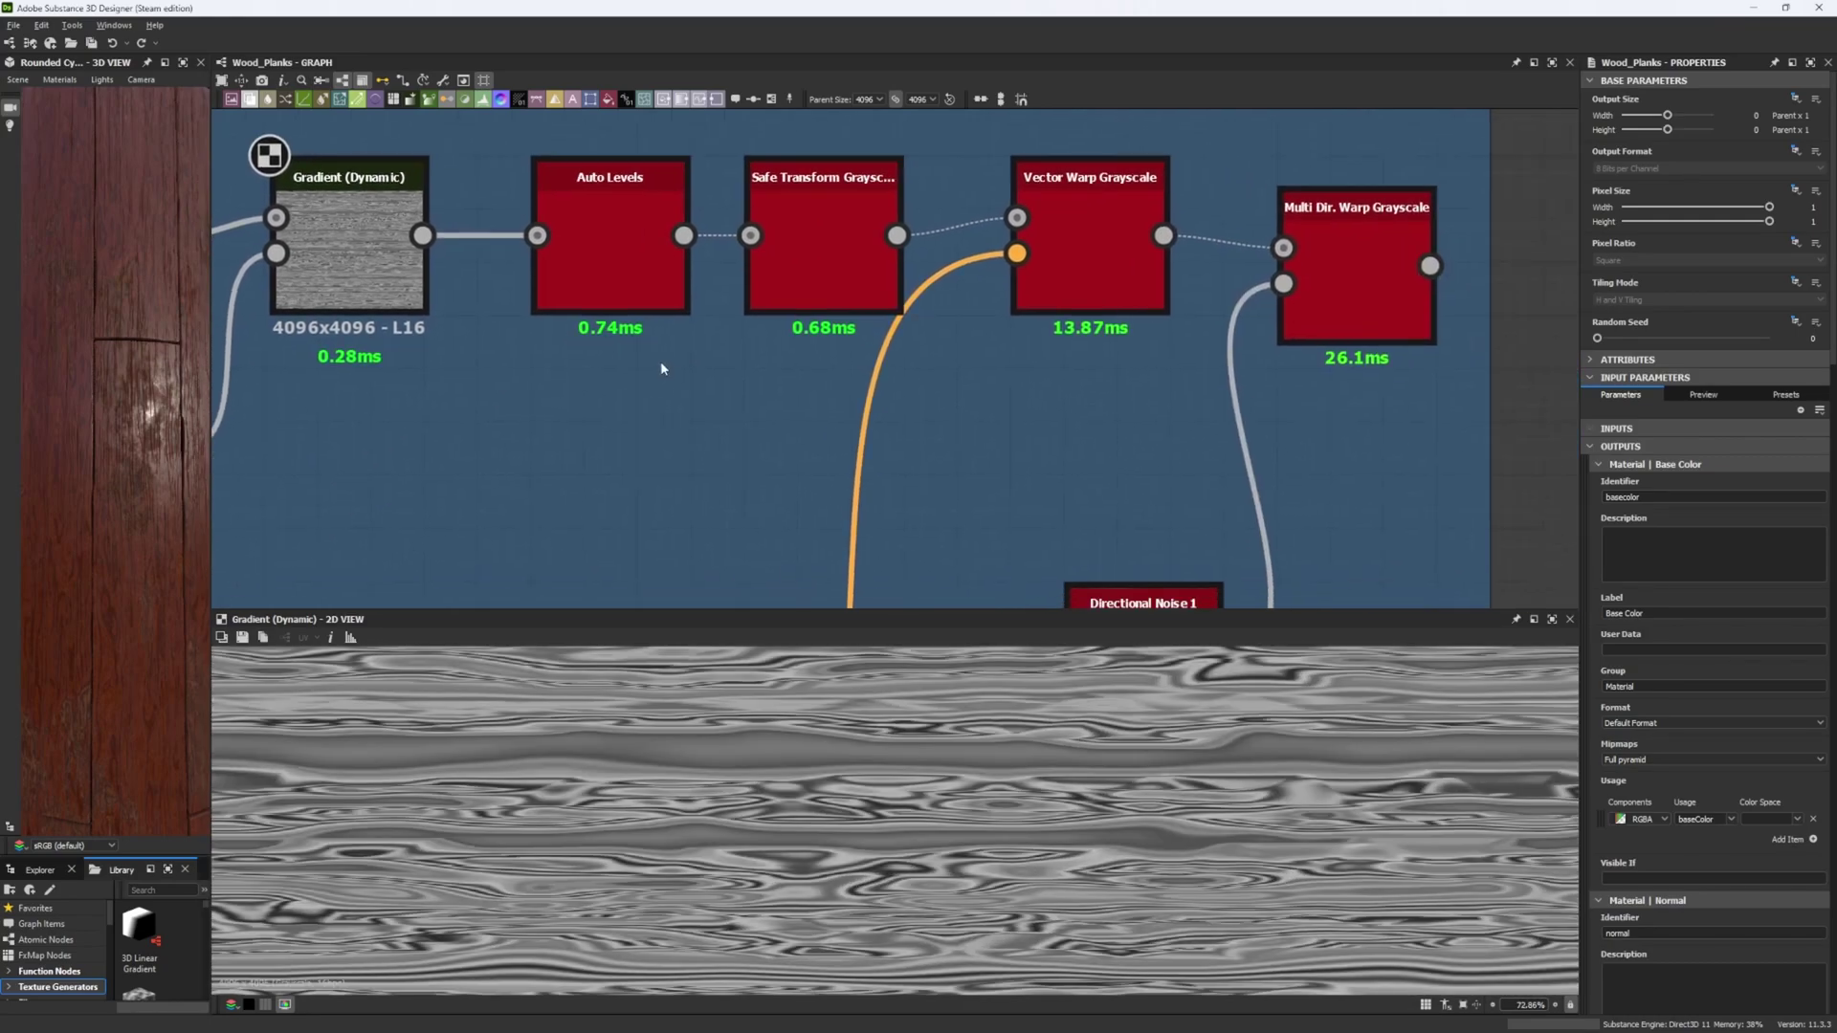
pyautogui.doubleClick(649, 369)
pyautogui.scroll(-4, 703, 826)
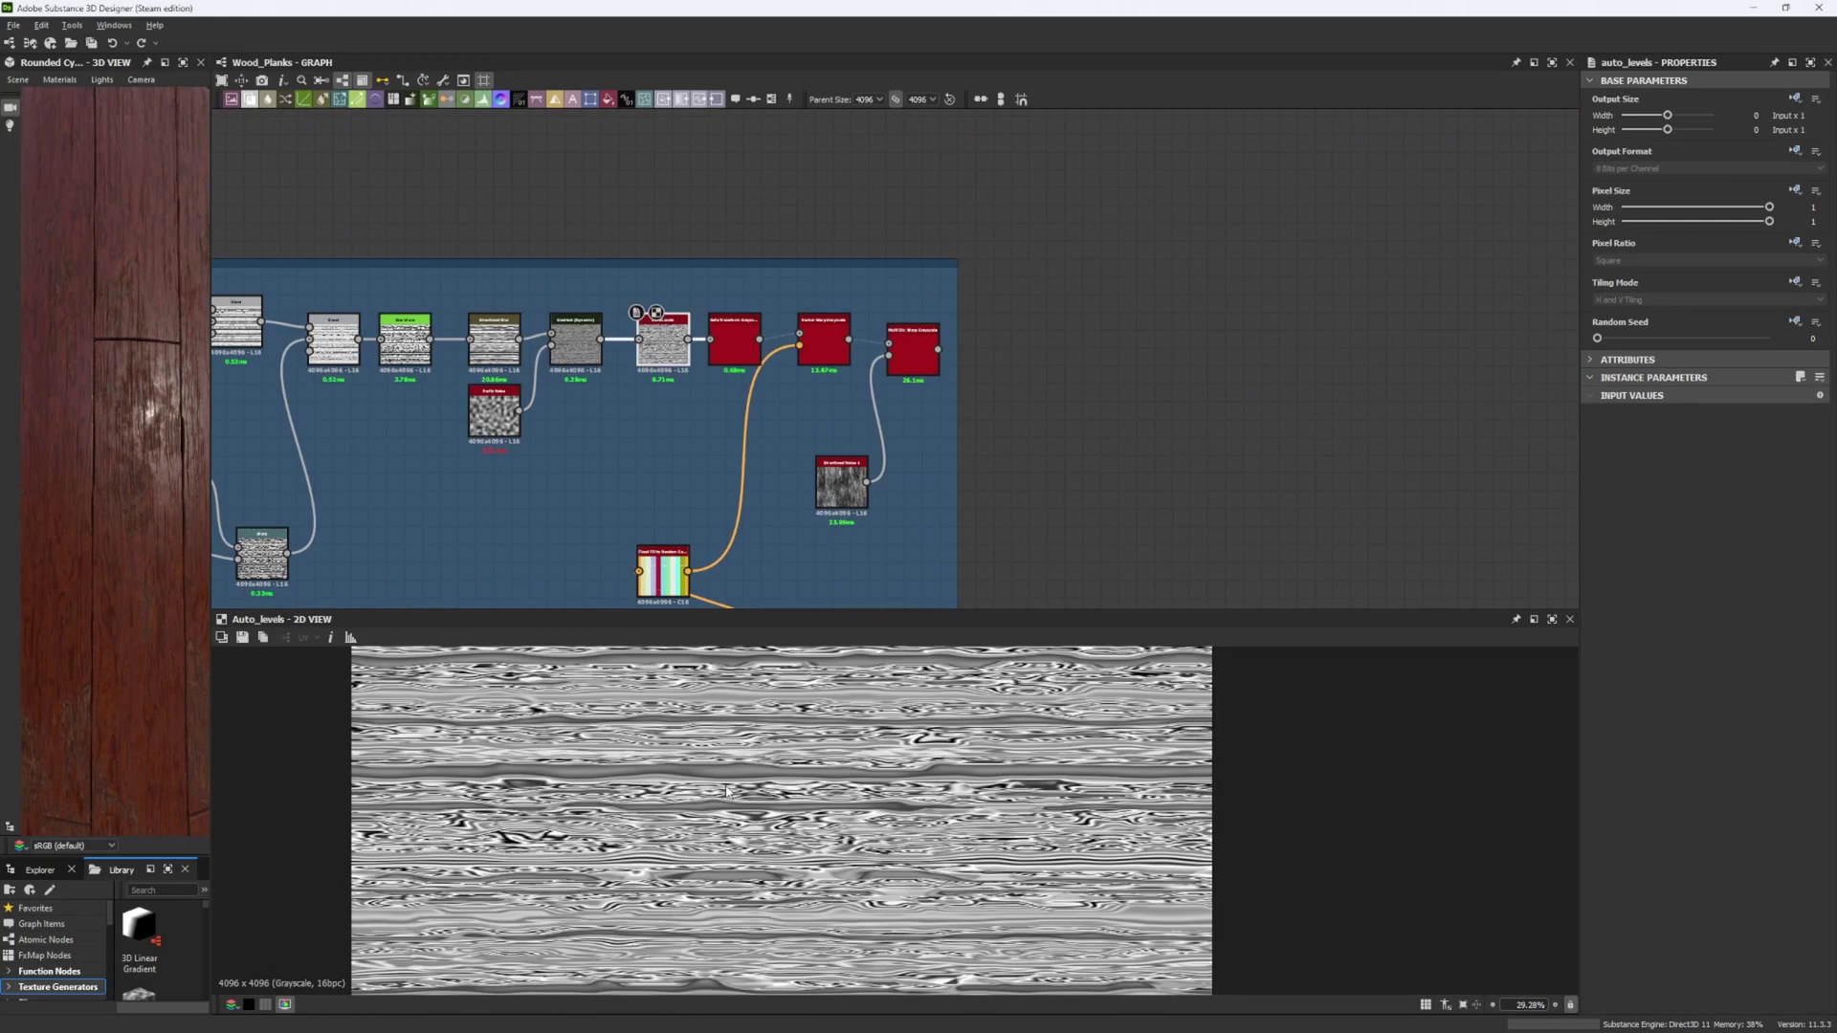
pyautogui.scroll(4, 703, 826)
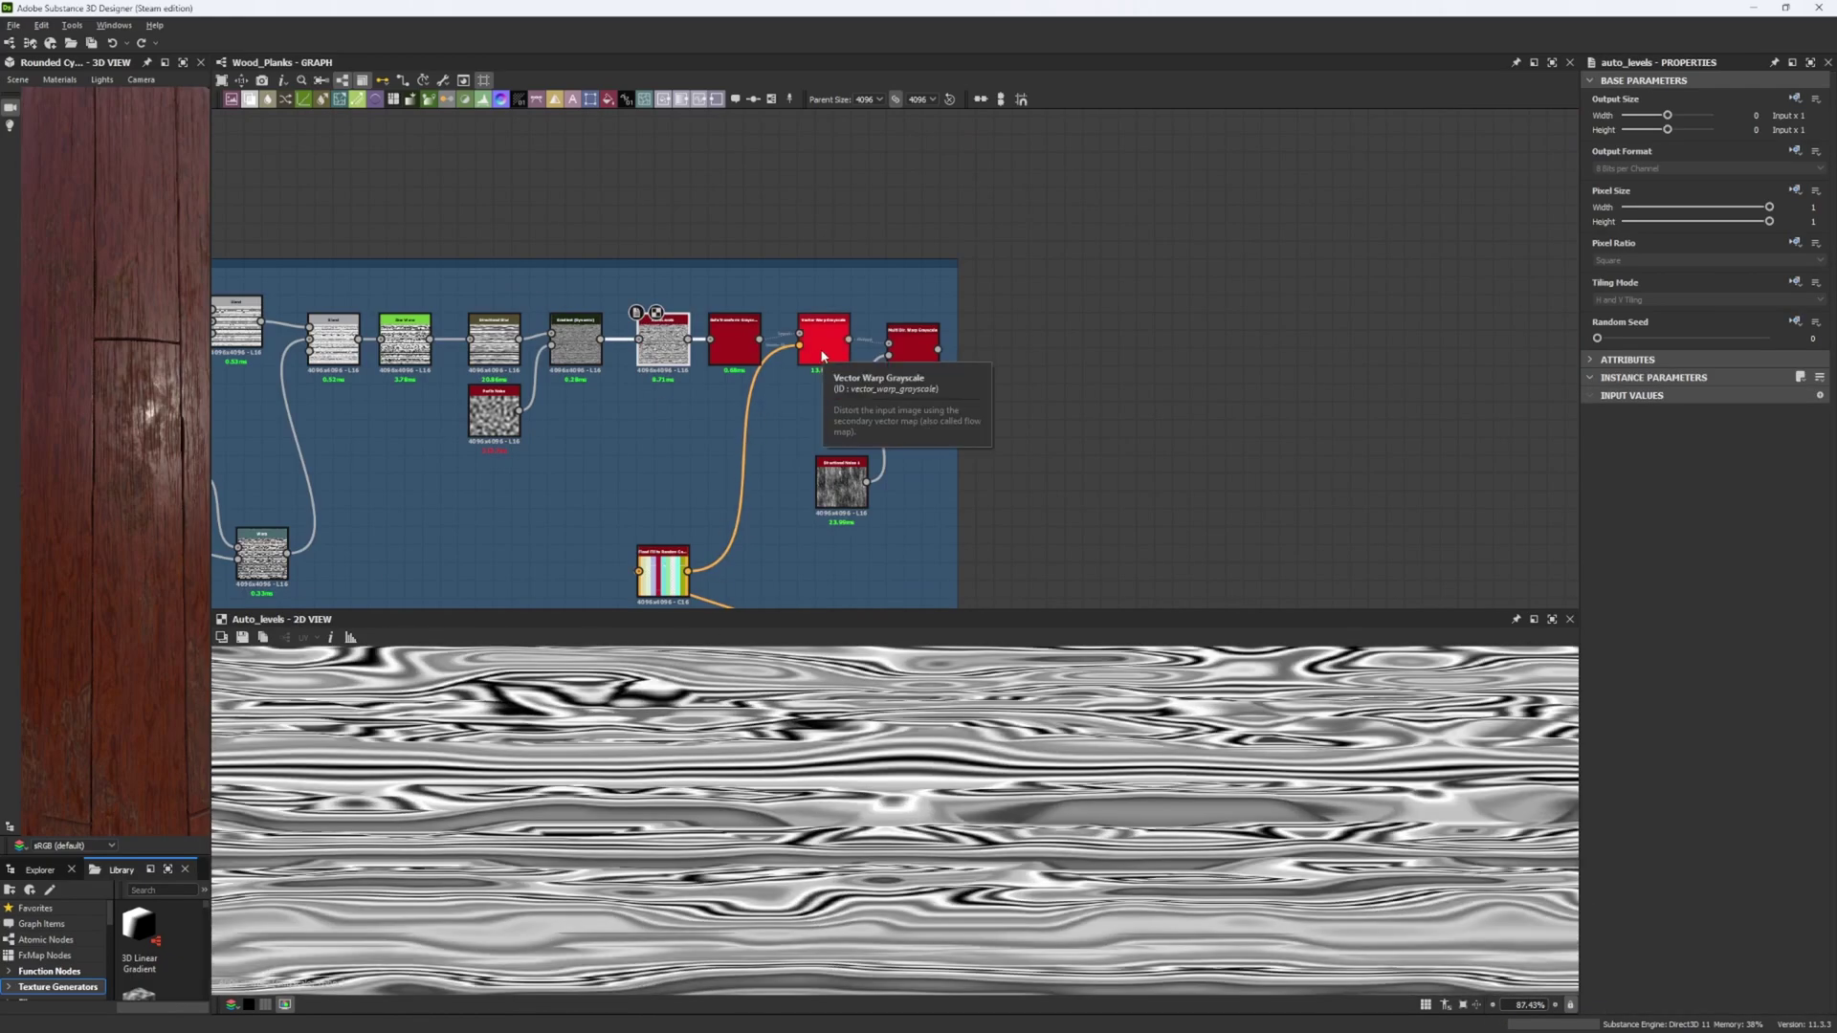
# Step: Preview the Flood Fill to Random Color map, and examine the Vector Warp Grayscale output that it drives
pyautogui.scroll(1, 820, 349)
pyautogui.moveTo(803, 298); pyautogui.dragTo(901, 550)
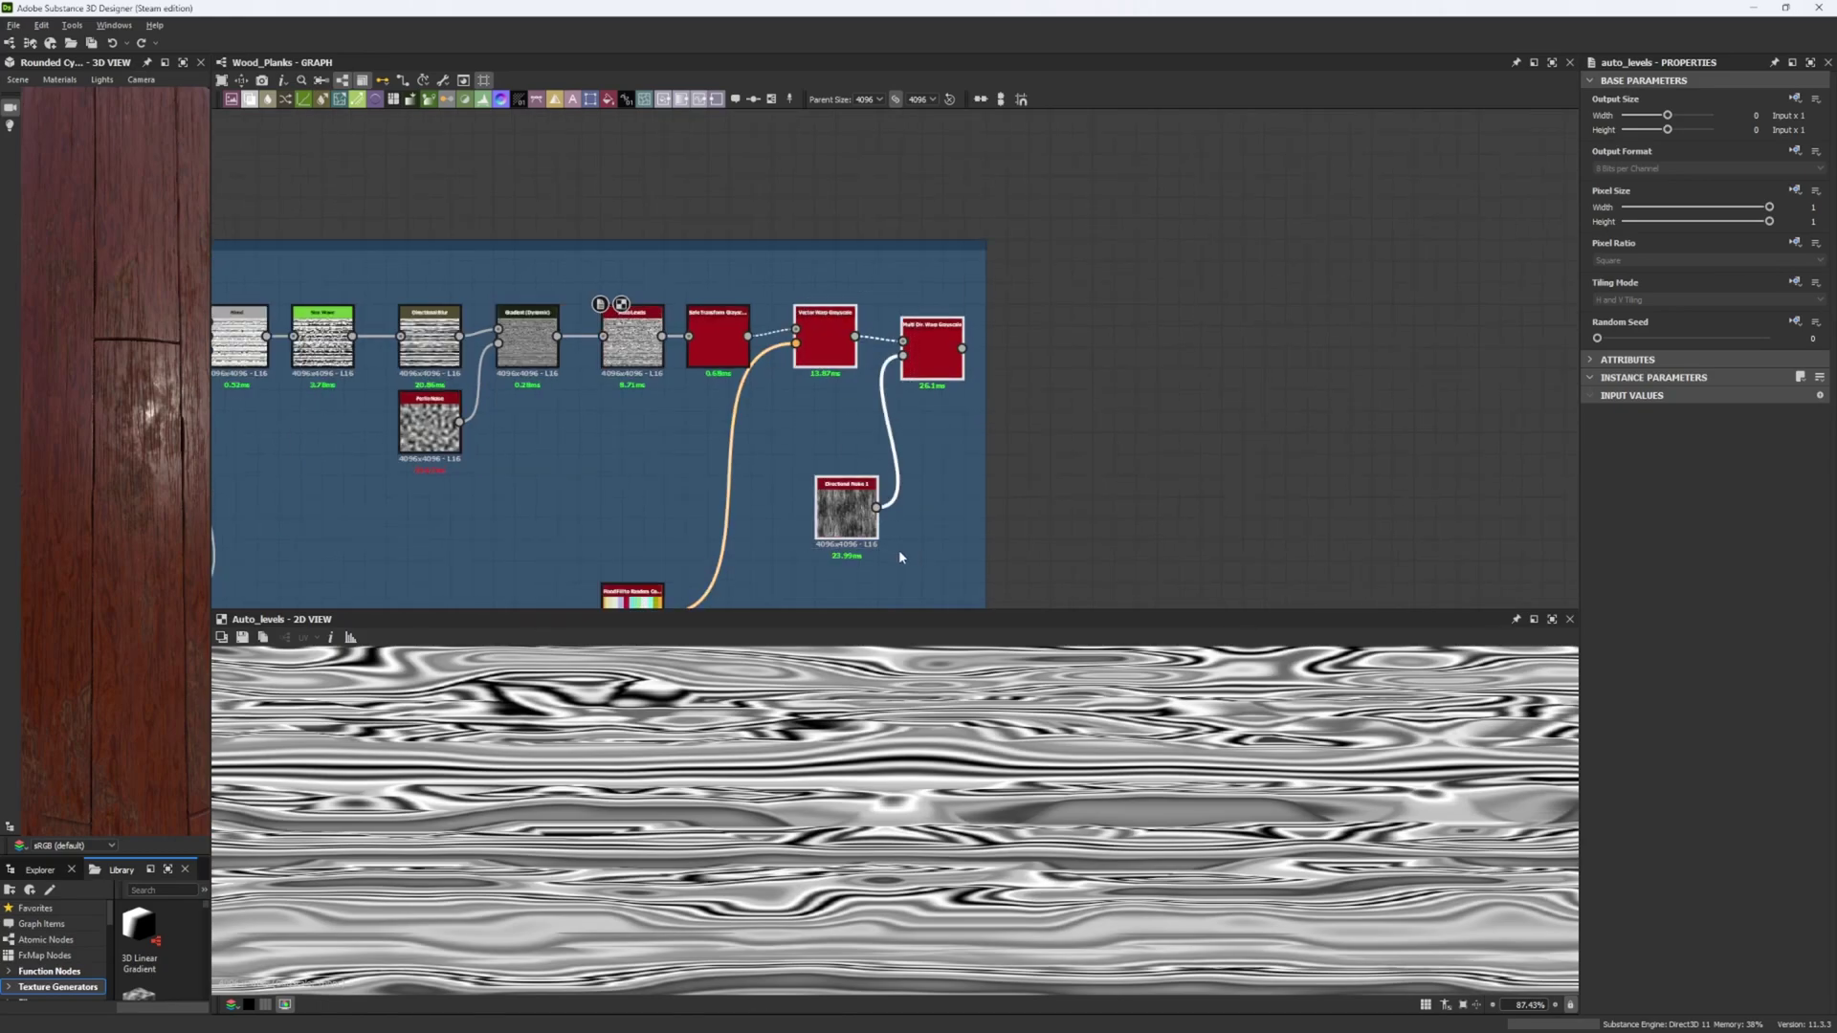
pyautogui.moveTo(689, 553); pyautogui.dragTo(697, 421, button='middle')
pyautogui.moveTo(662, 361); pyautogui.dragTo(639, 466, button='middle')
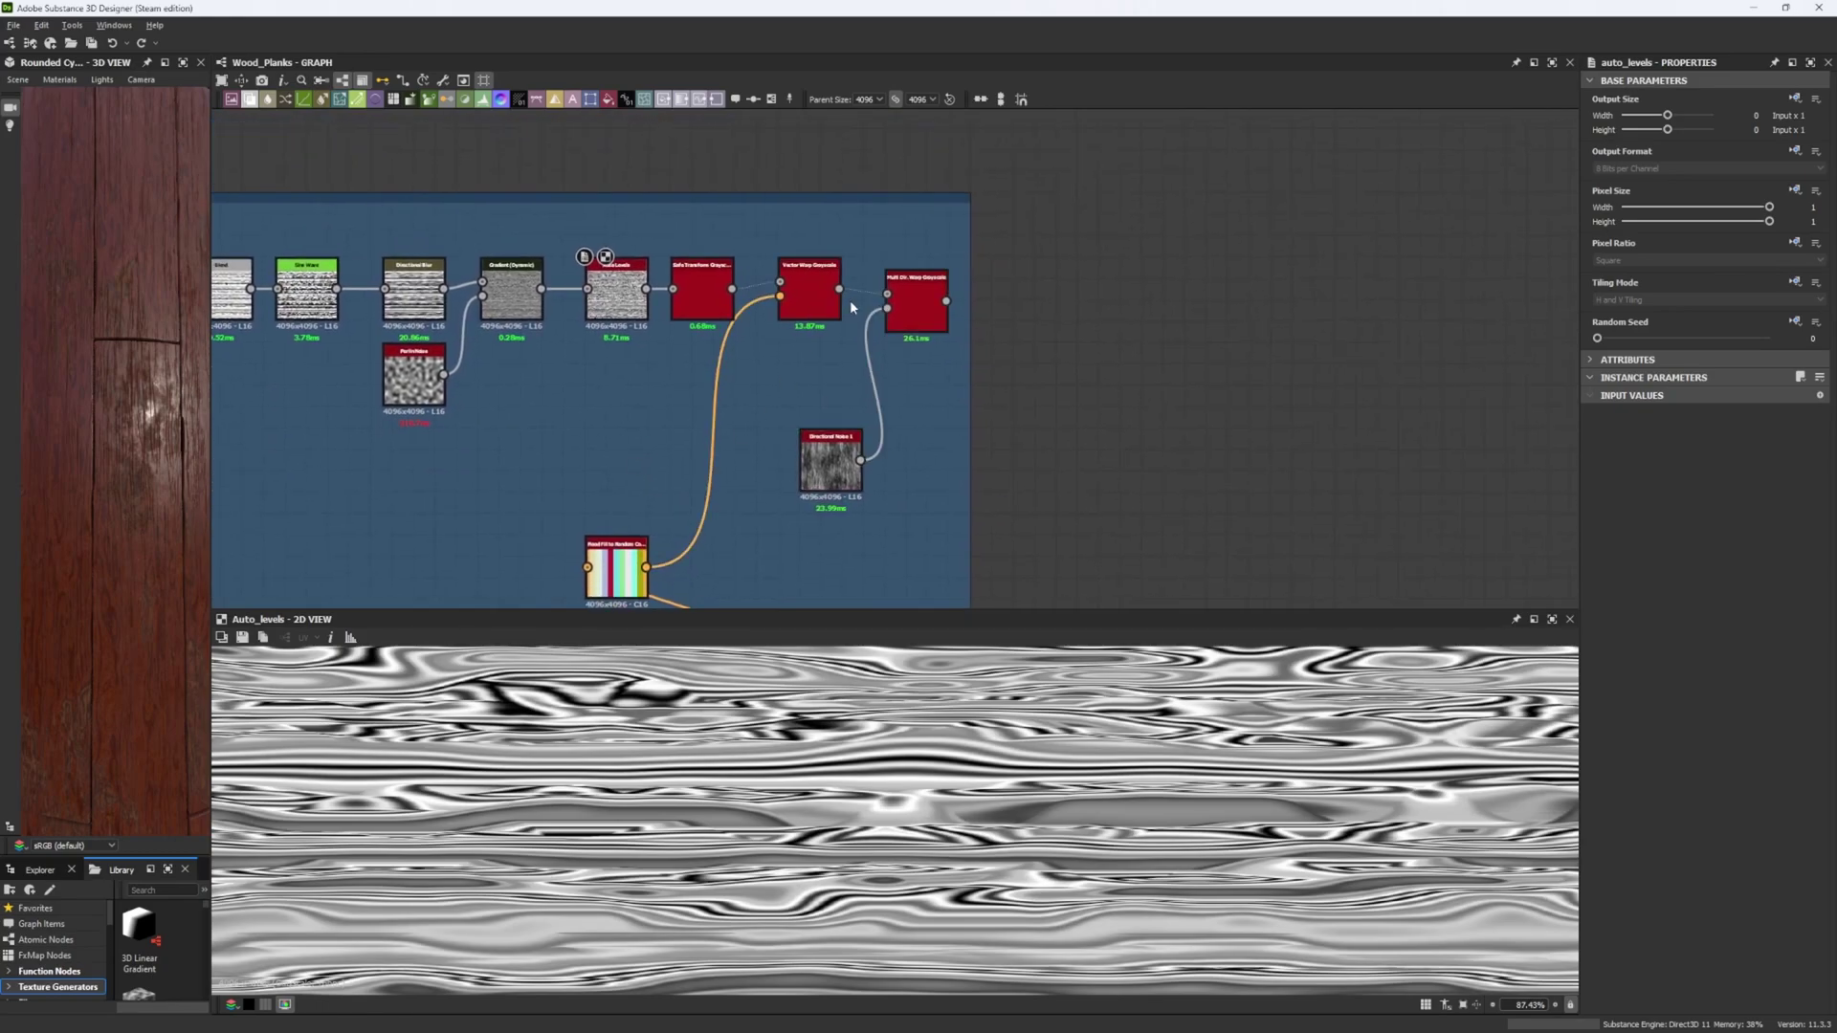
pyautogui.doubleClick(617, 570)
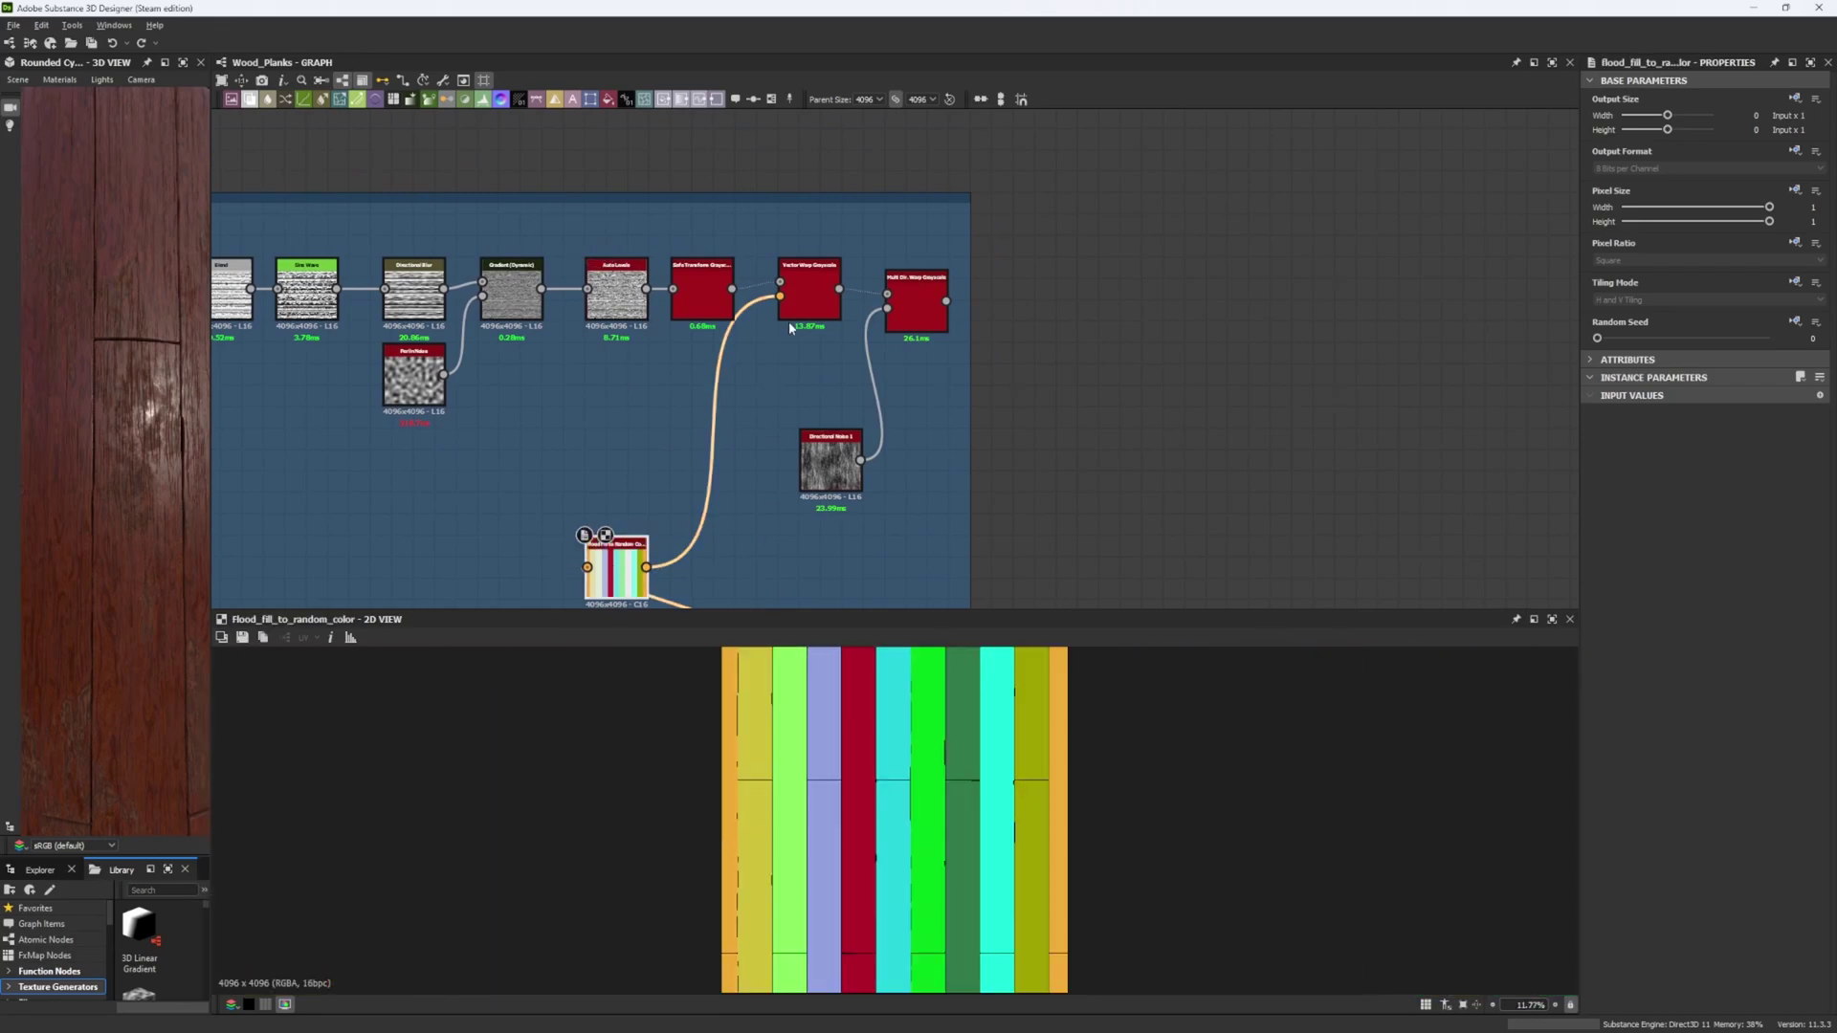
pyautogui.doubleClick(791, 316)
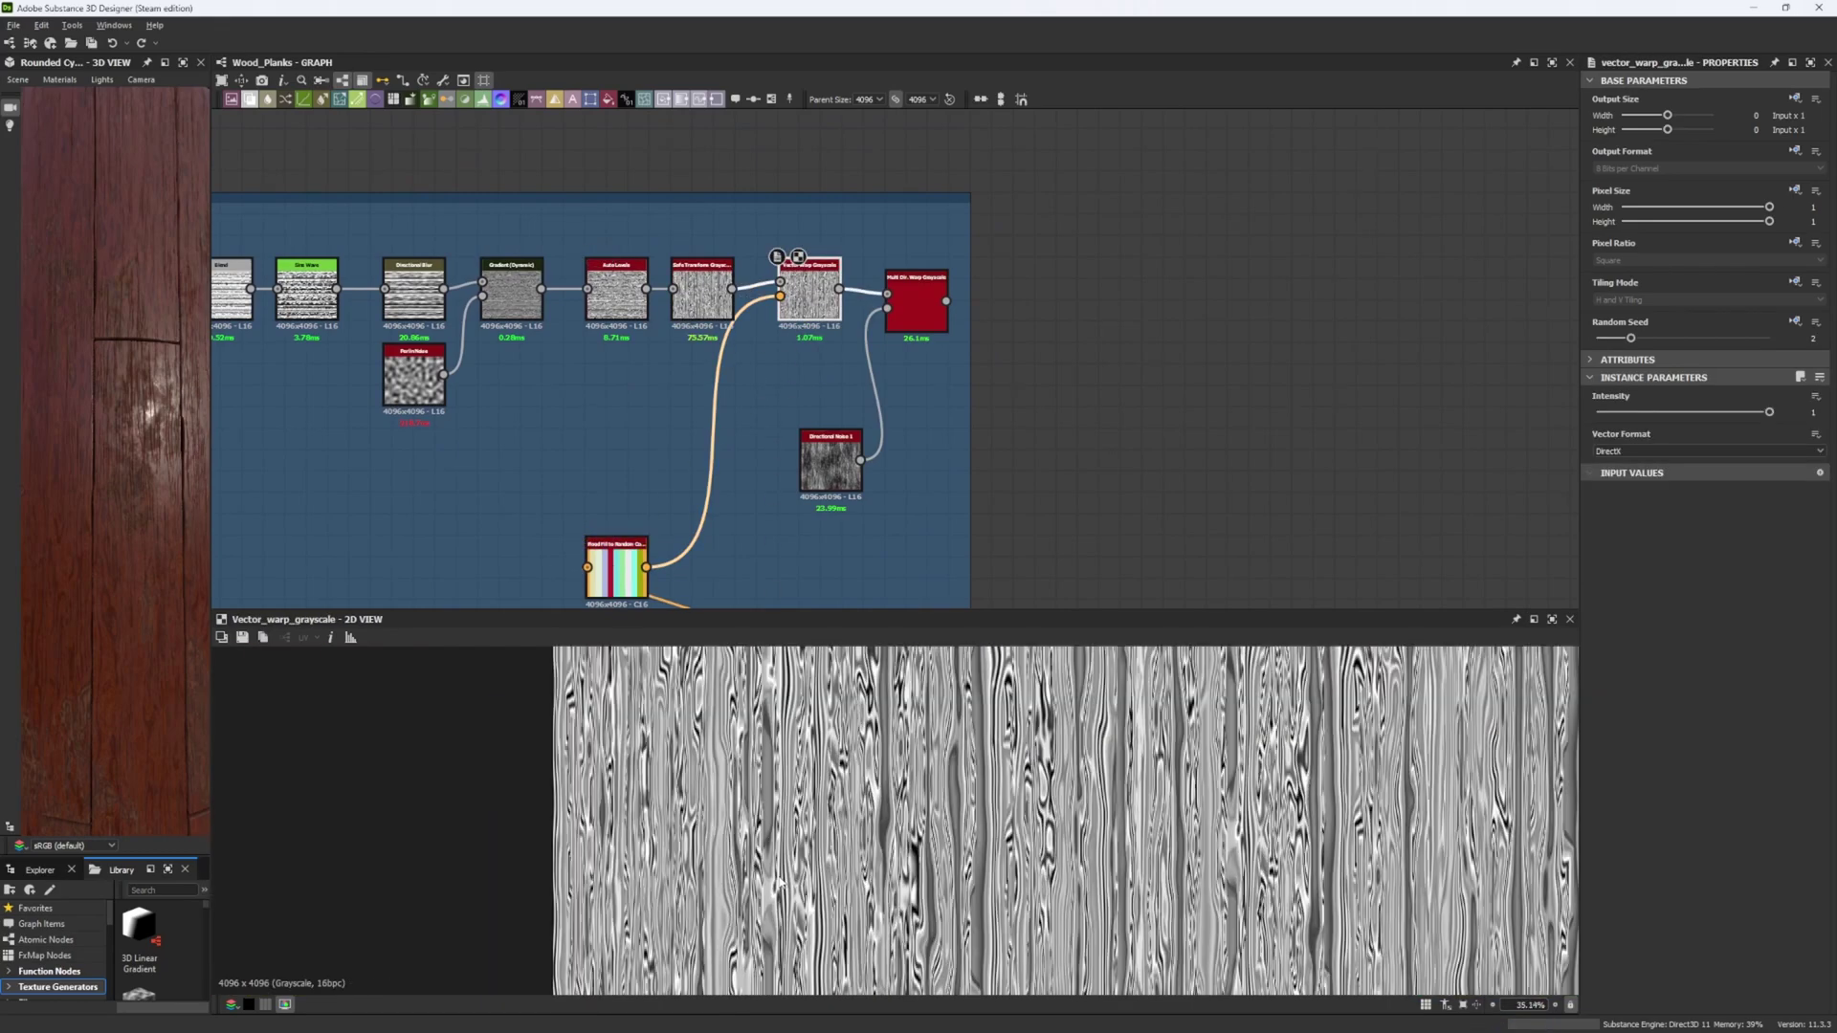
pyautogui.scroll(4, 775, 879)
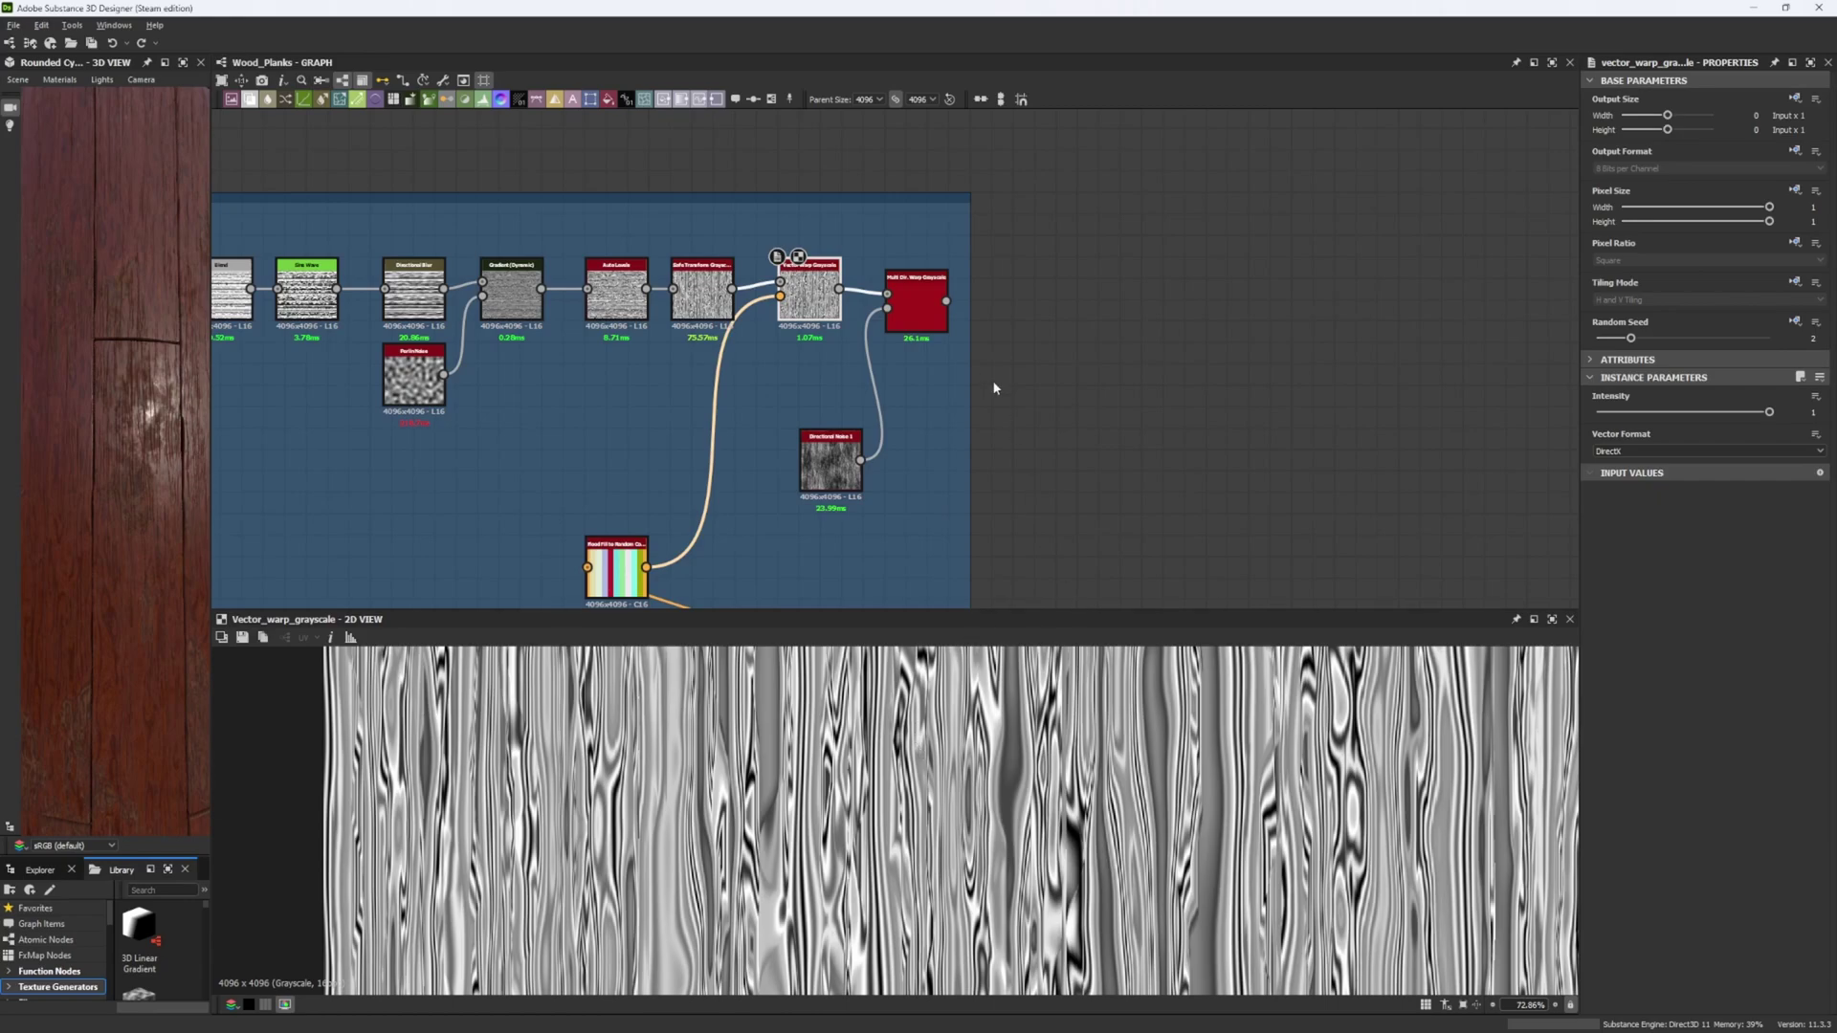
# Step: Preview the Multi Directional Warp Grayscale node at the end of the chain and inspect its vertical grain up close
pyautogui.doubleClick(924, 303)
pyautogui.scroll(5, 716, 794)
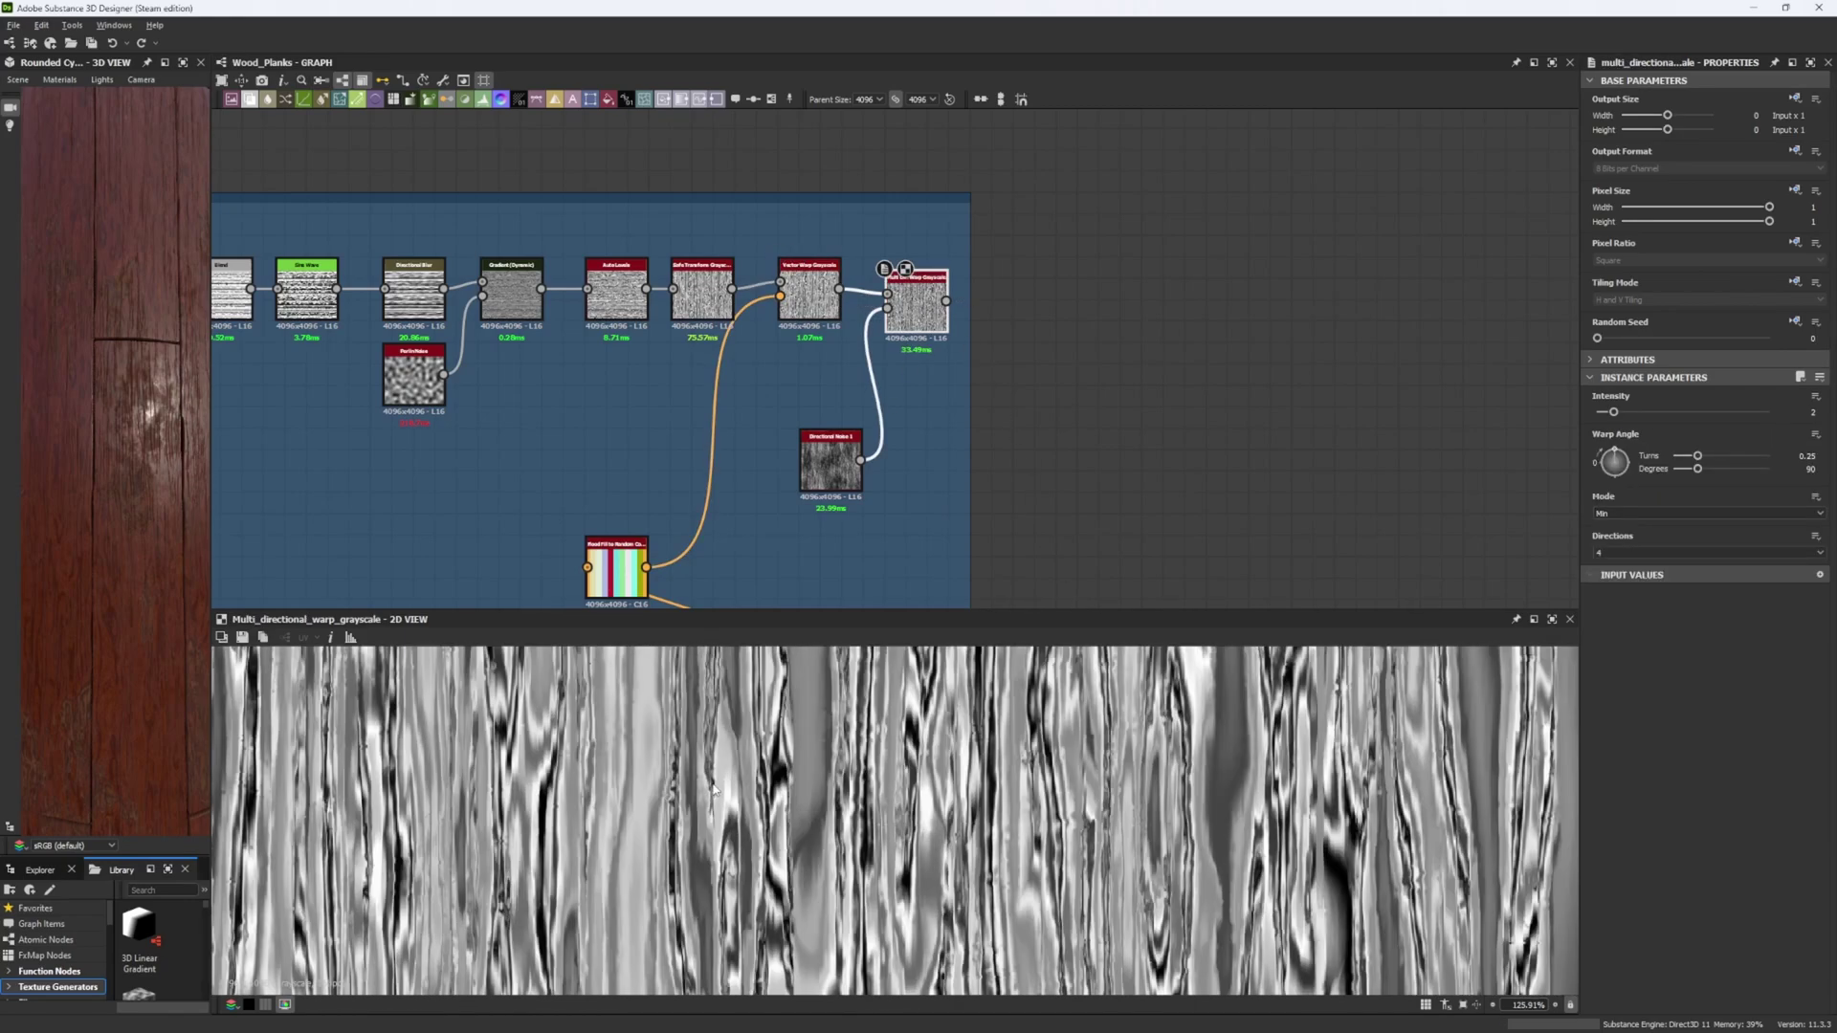
pyautogui.scroll(4, 974, 268)
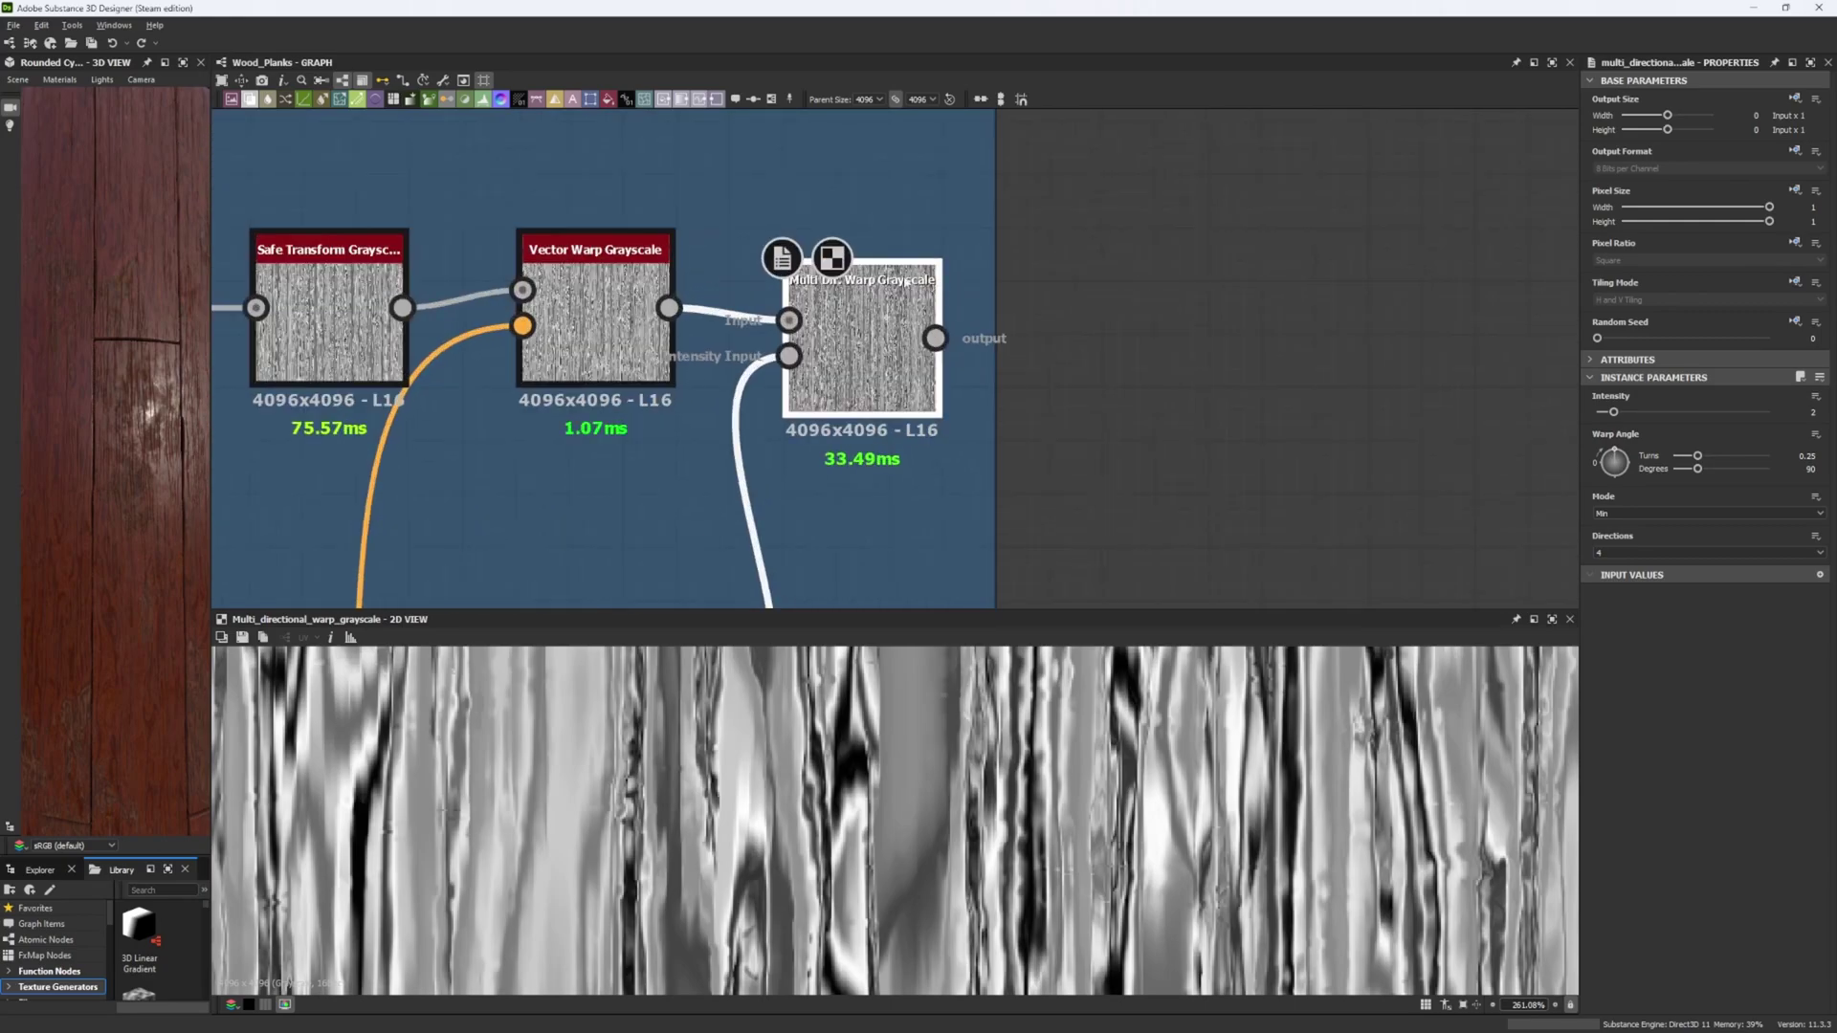
pyautogui.scroll(-4, 881, 298)
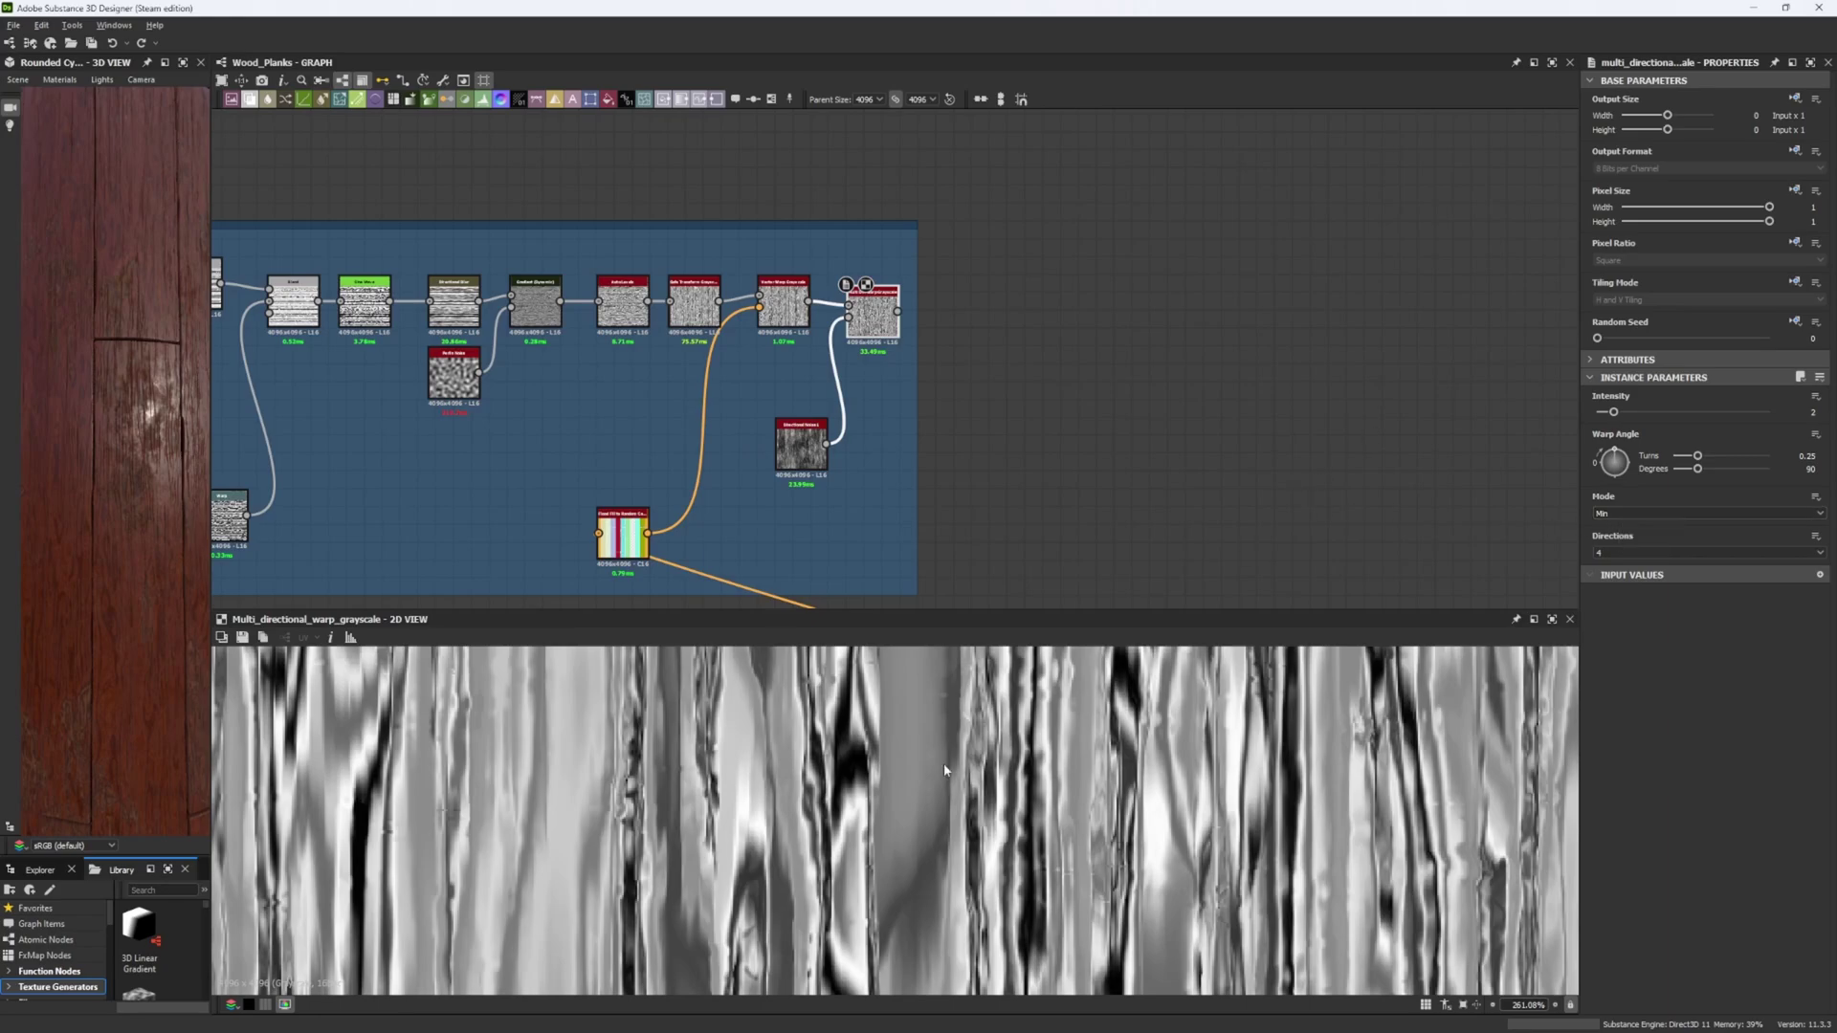
# Step: Try an Intensity of 11.45 and another Mode on the Multi Directional Warp Grayscale node, undoing each change
pyautogui.moveTo(1652, 413); pyautogui.dragTo(1696, 413)
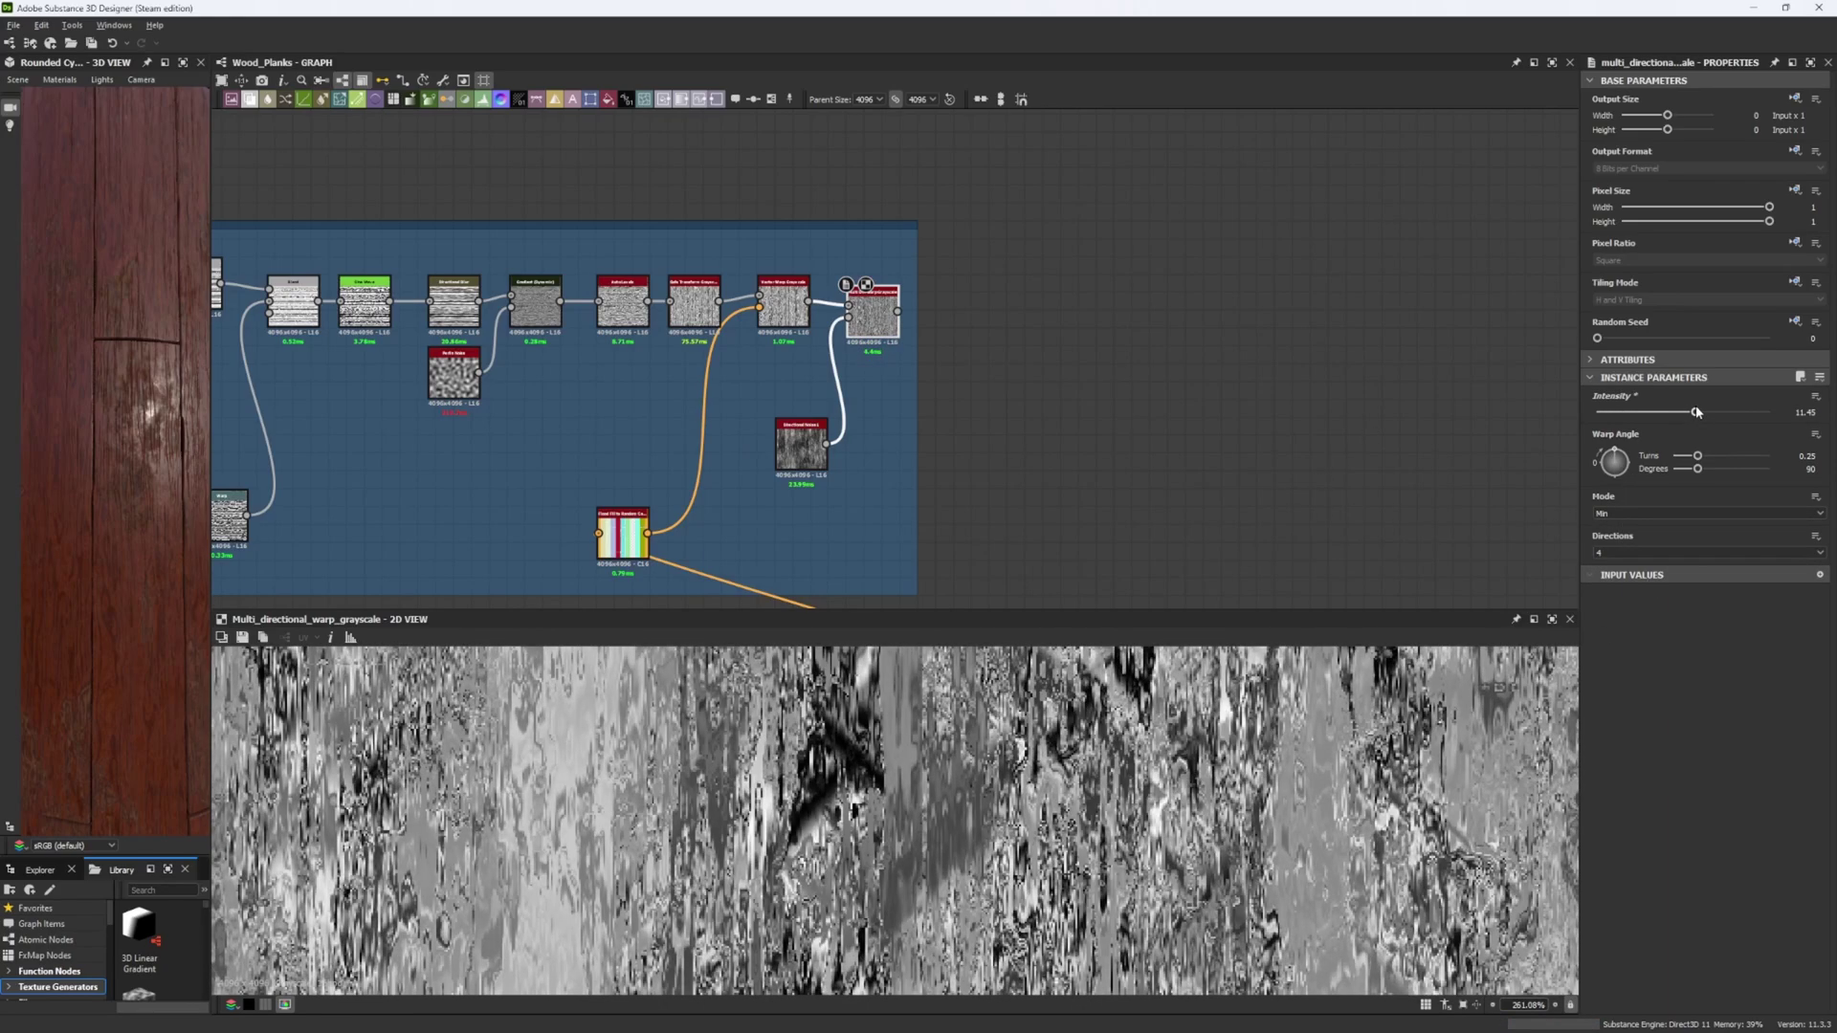
pyautogui.hotkey('ctrl', 'z')
pyautogui.click(1610, 513)
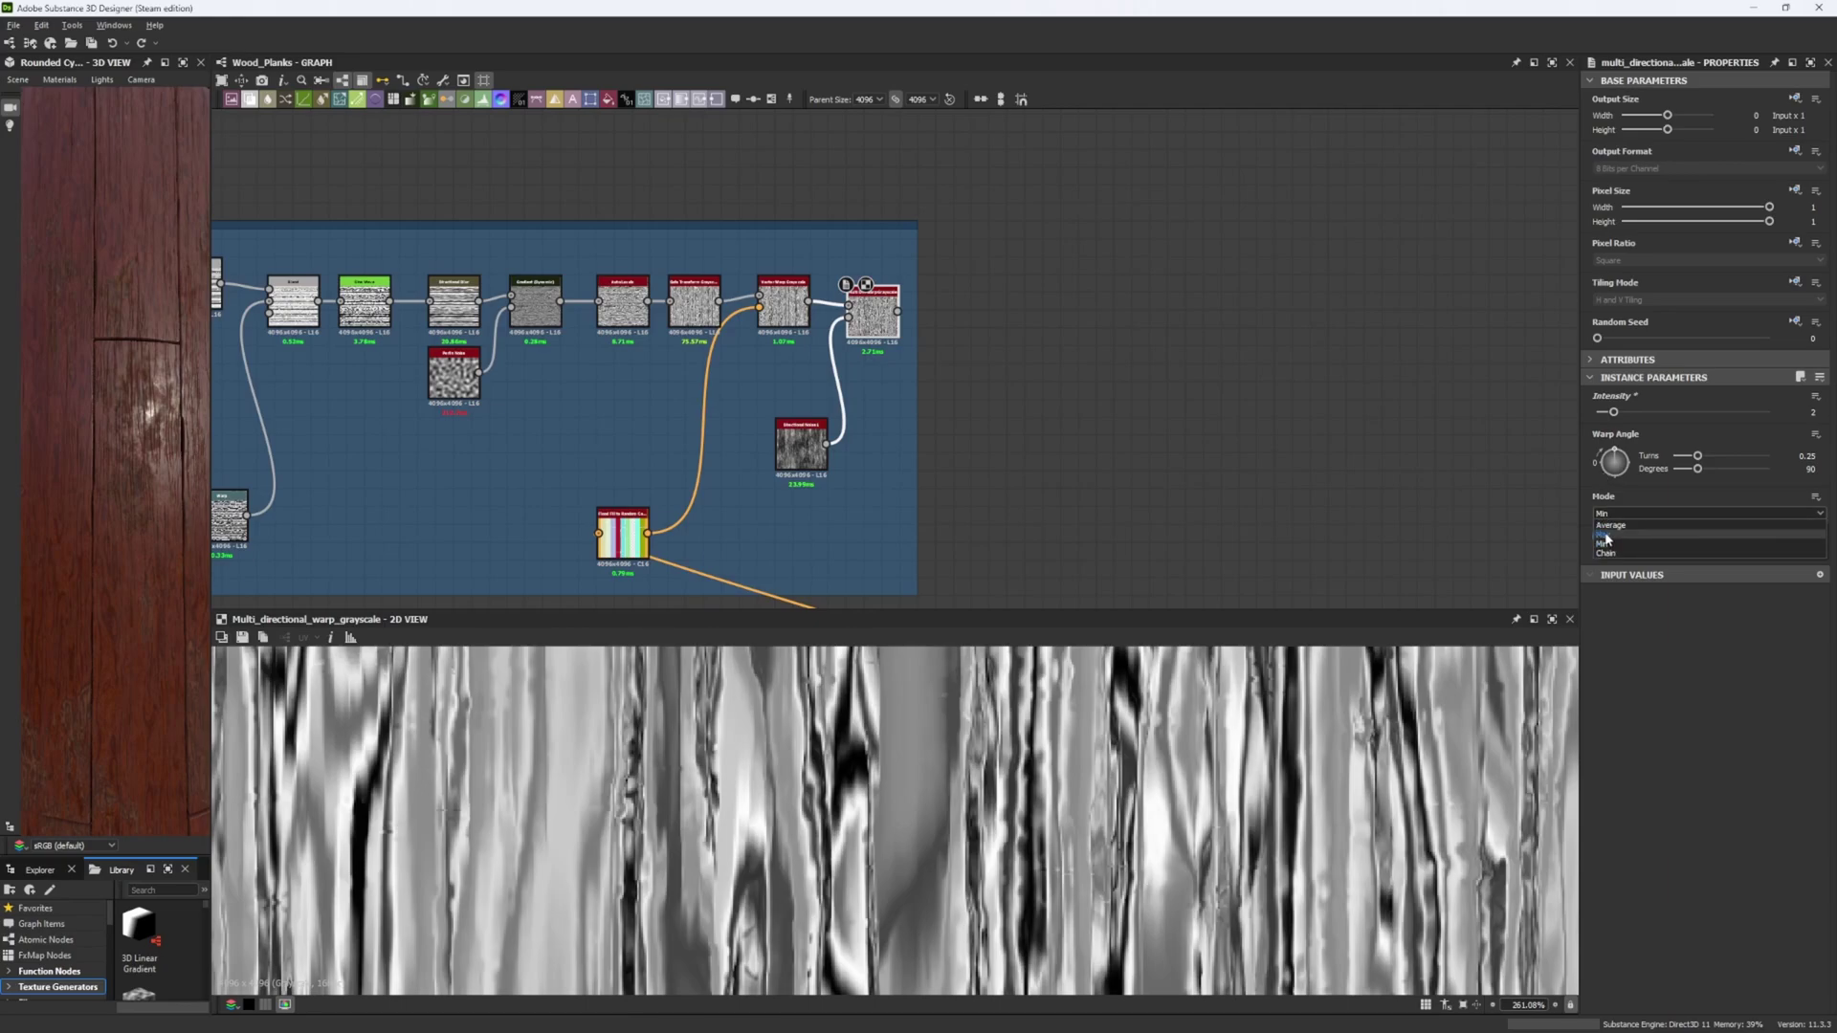
pyautogui.click(1608, 539)
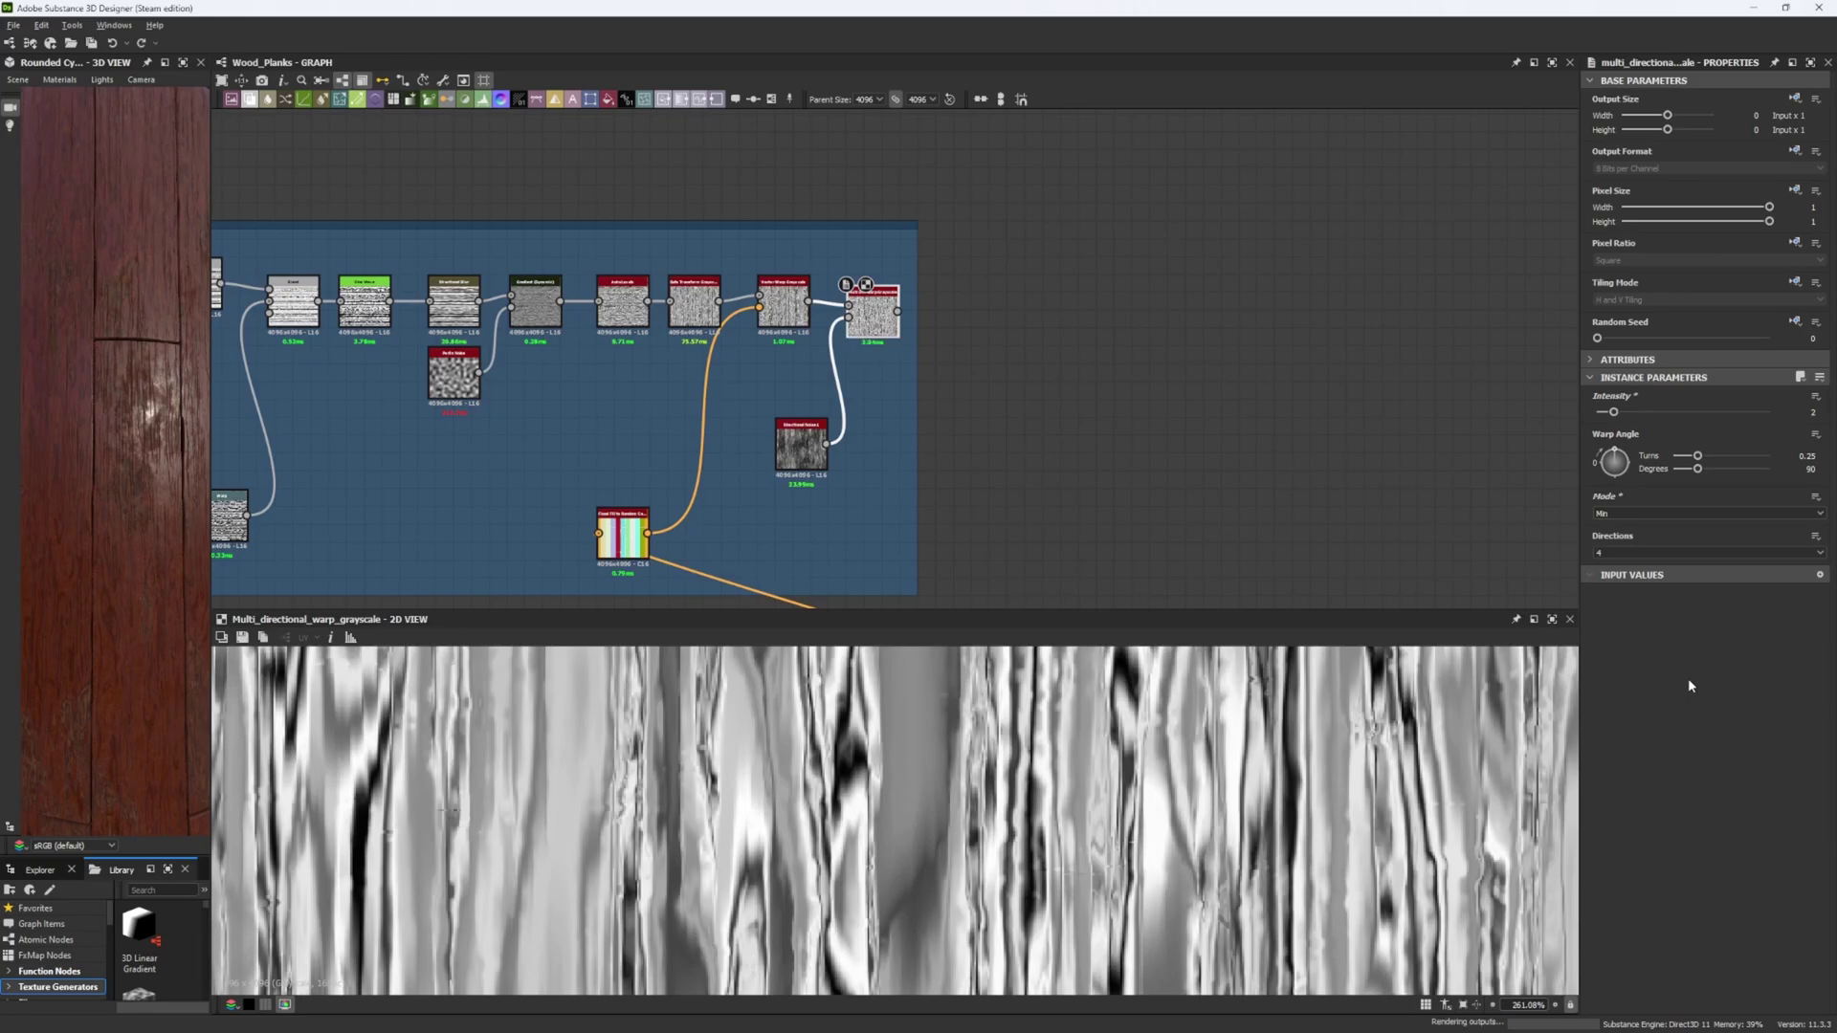
pyautogui.hotkey('ctrl', 'z')
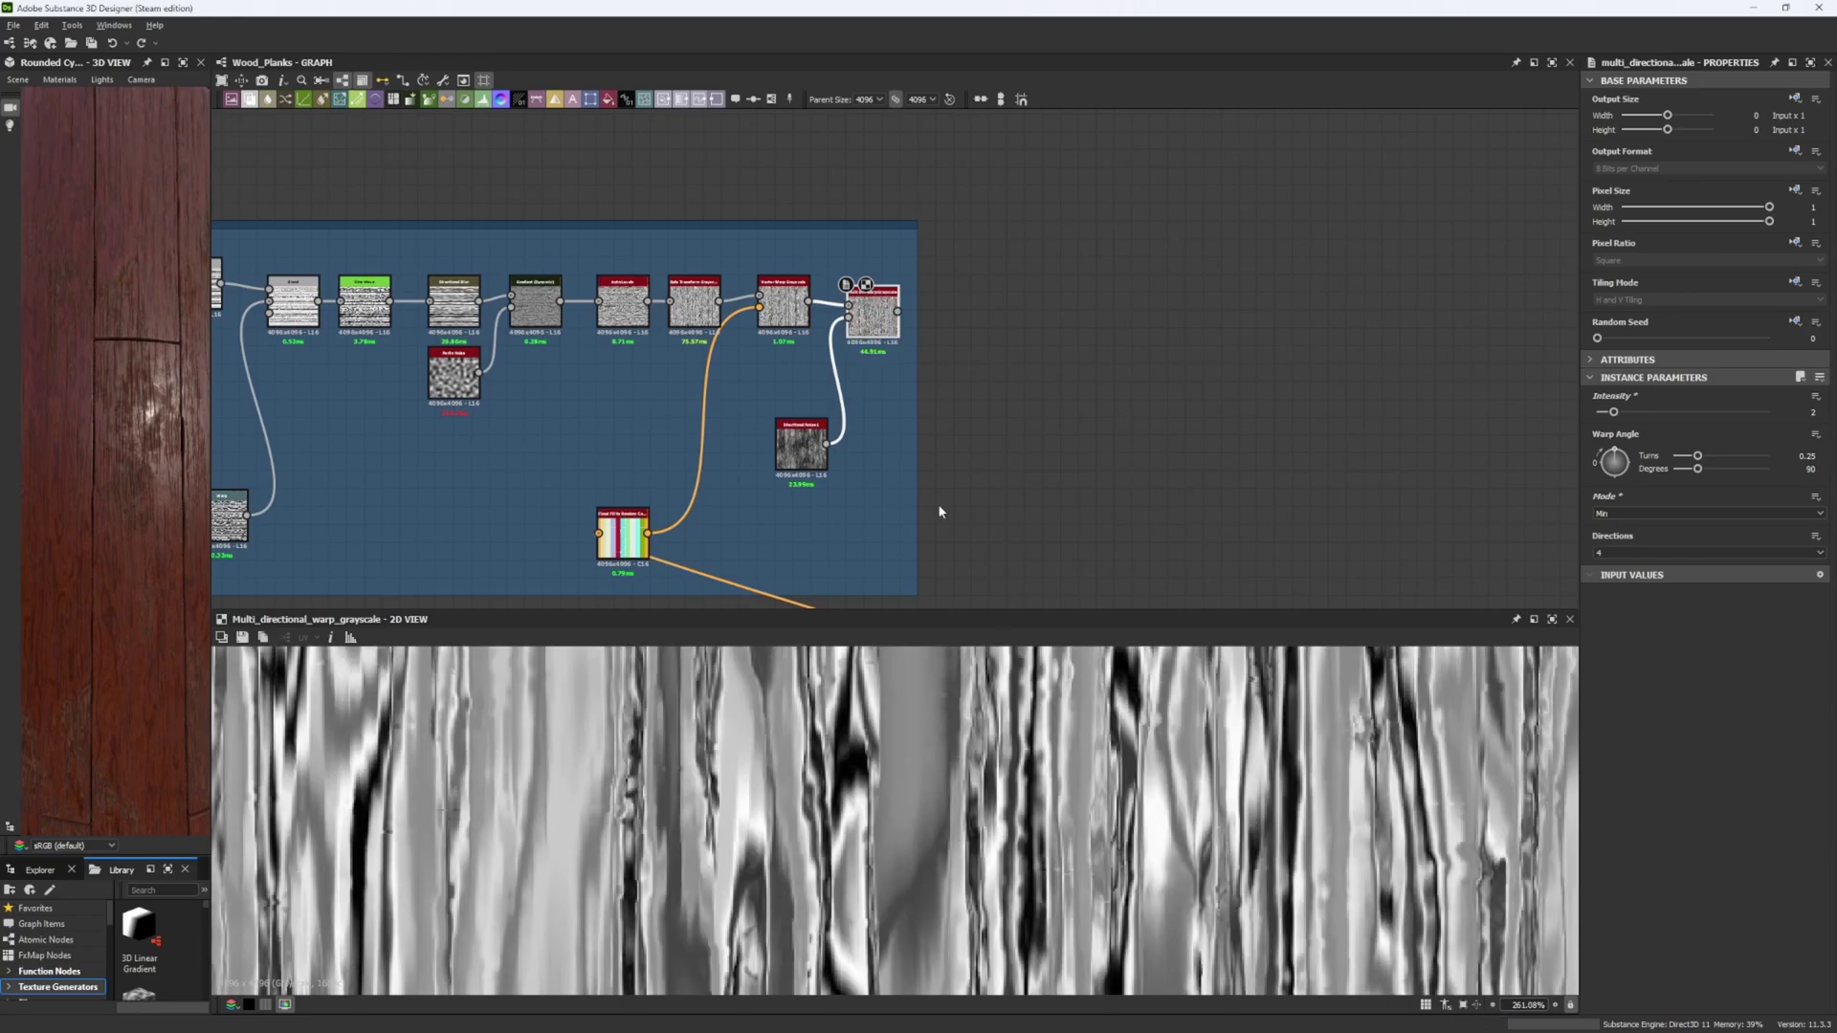
# Step: Preview the Directional Noise 1 node that controls the warp intensity, and examine its streaks up close and as a whole
pyautogui.doubleClick(795, 459)
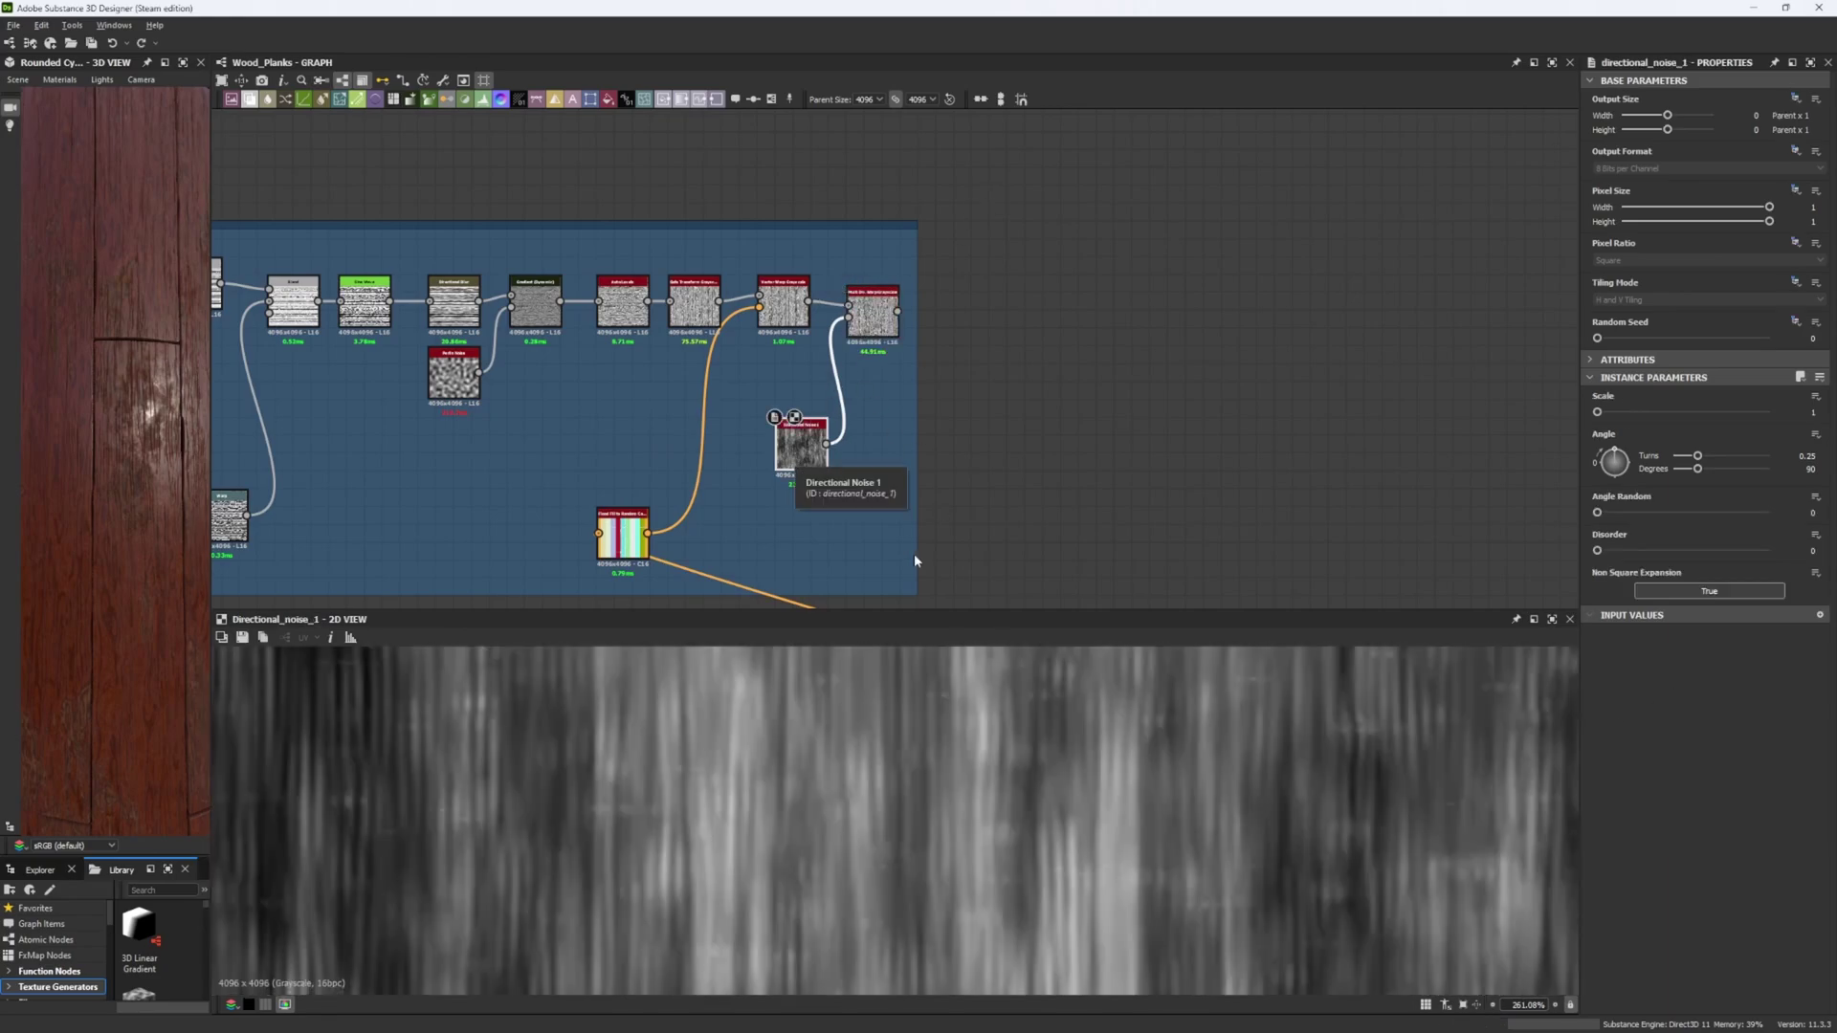
pyautogui.scroll(-5, 840, 864)
pyautogui.scroll(4, 799, 450)
pyautogui.scroll(-3, 927, 764)
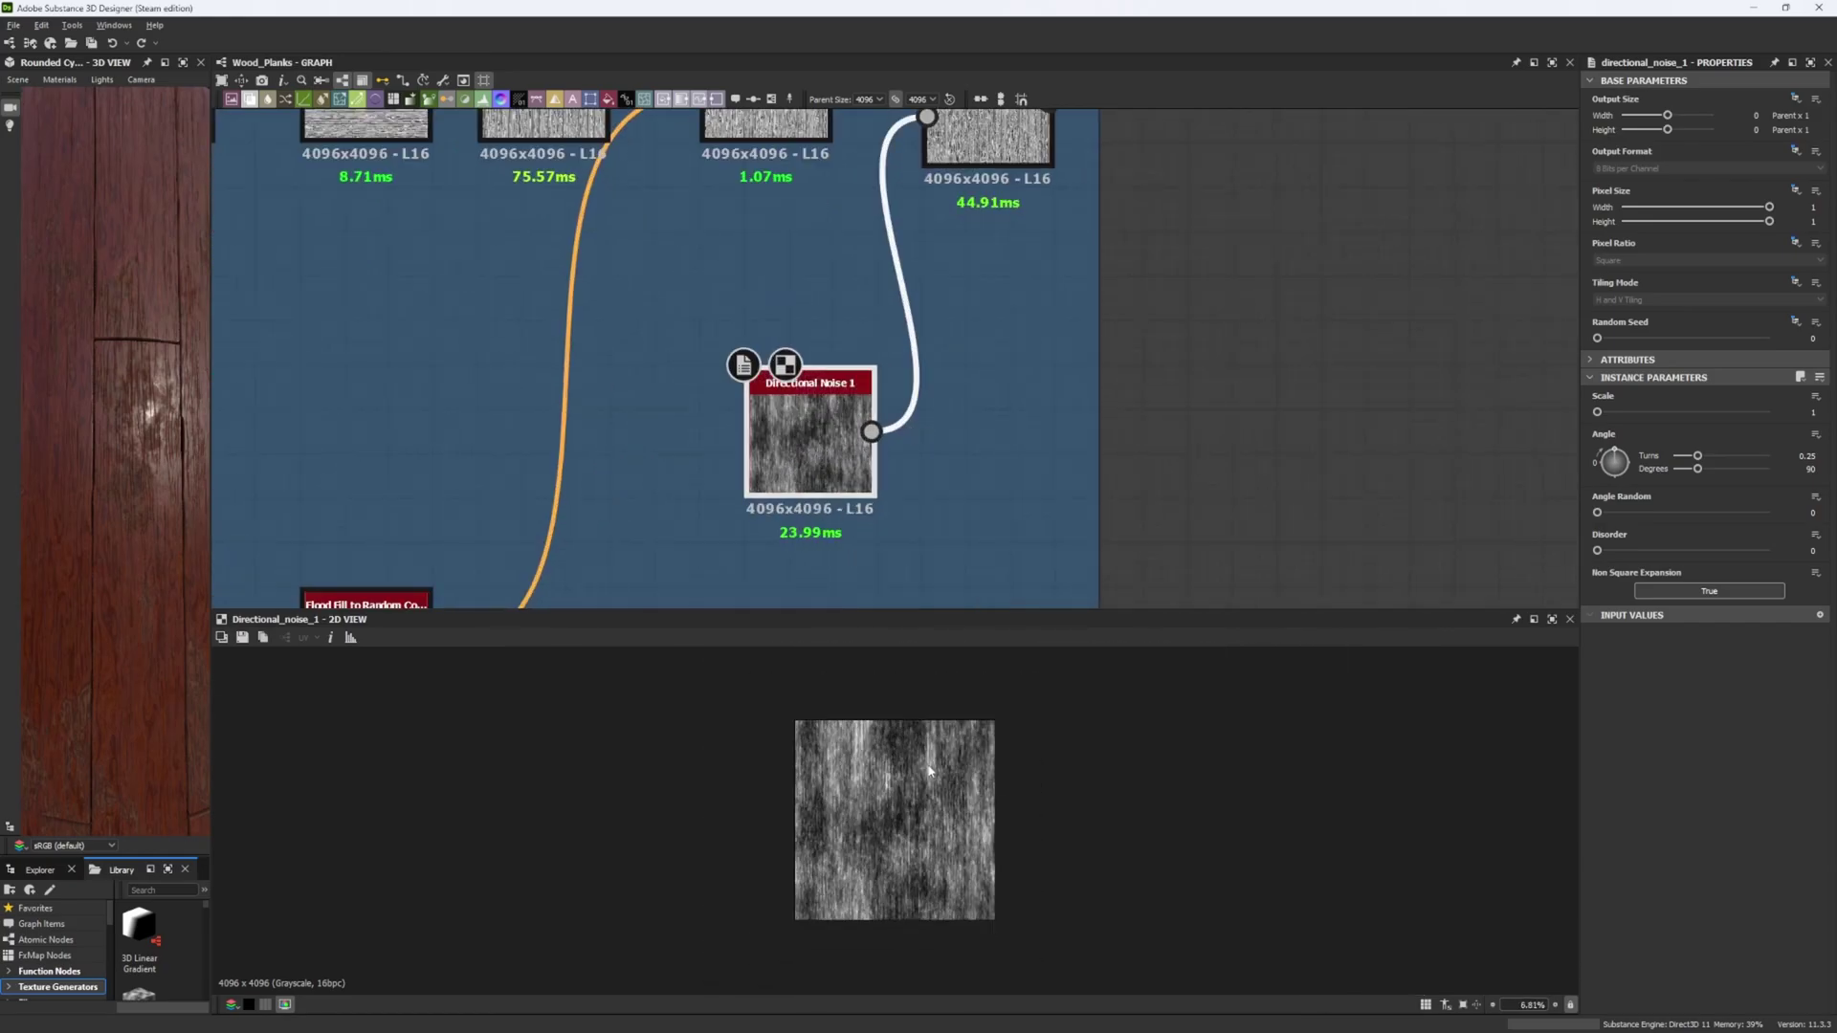
pyautogui.press('f')
# Step: Return to the Multi Directional Warp Grayscale output and examine the finished wood grain in detail and as a full tile
pyautogui.moveTo(964, 216); pyautogui.dragTo(983, 505, button='middle')
pyautogui.doubleClick(995, 364)
pyautogui.scroll(4, 860, 802)
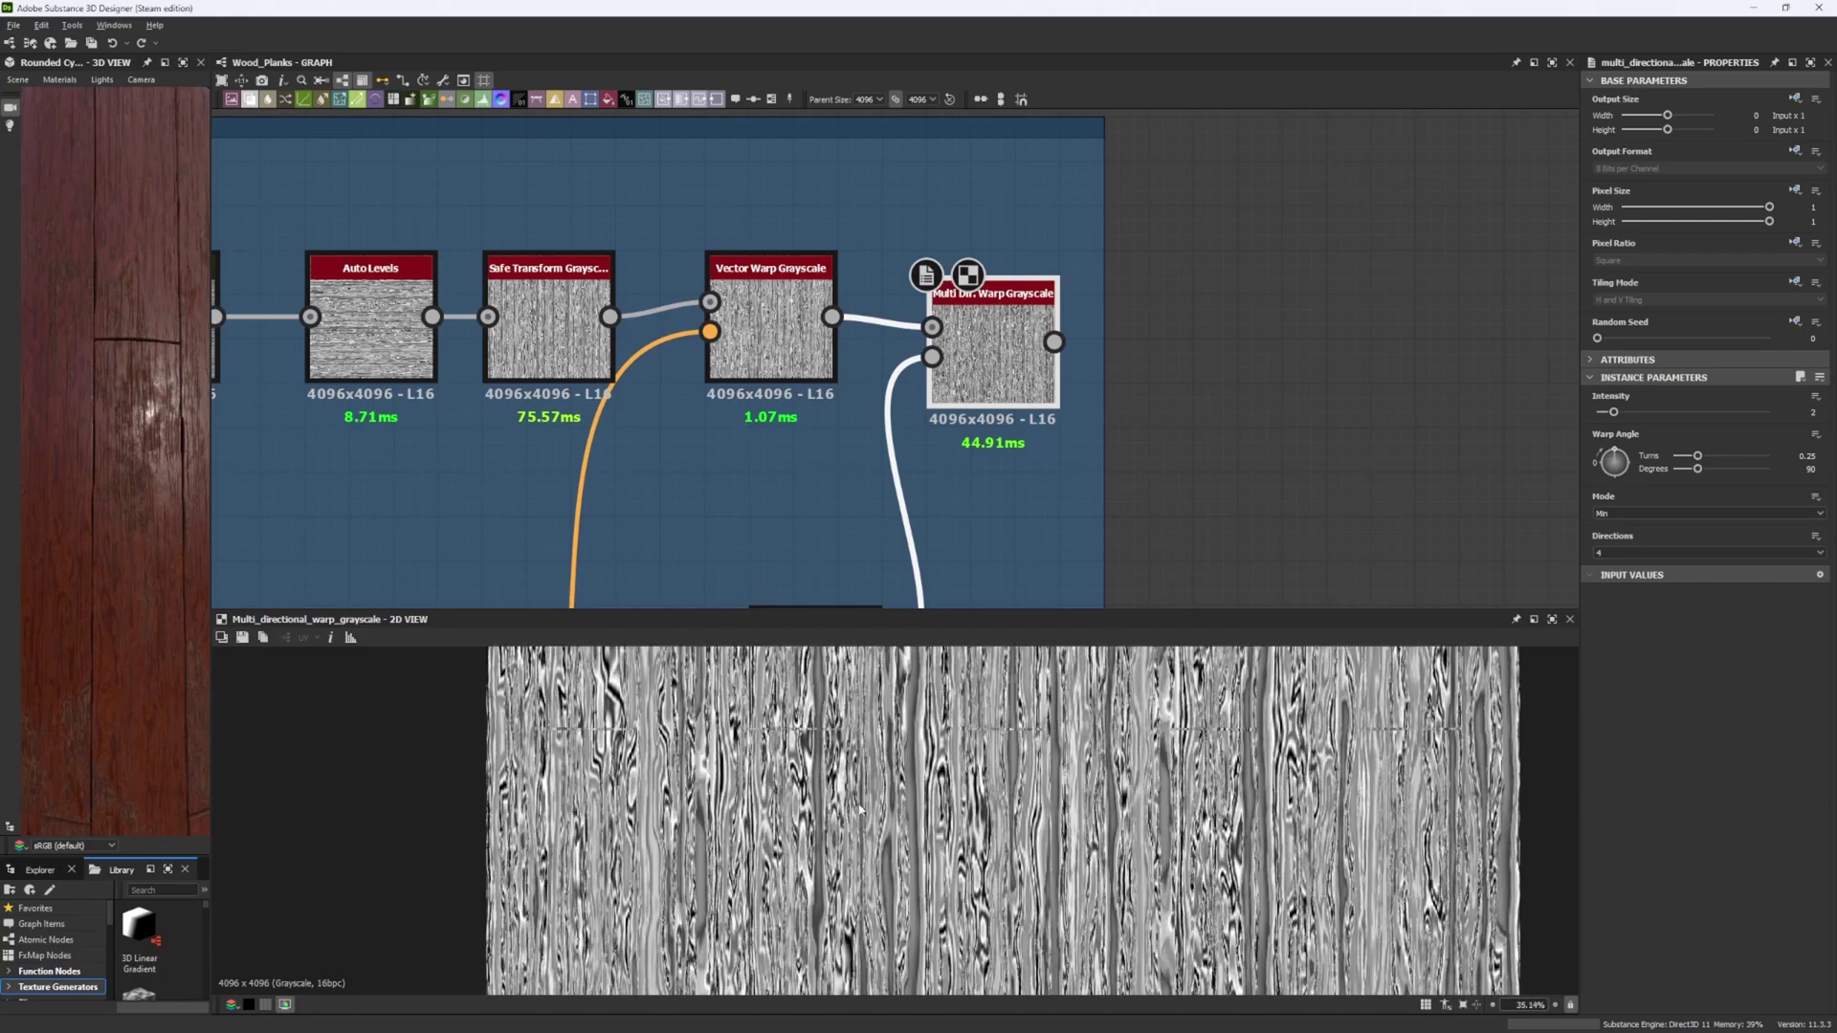
pyautogui.scroll(3, 857, 778)
pyautogui.scroll(-5, 829, 768)
pyautogui.press('f')
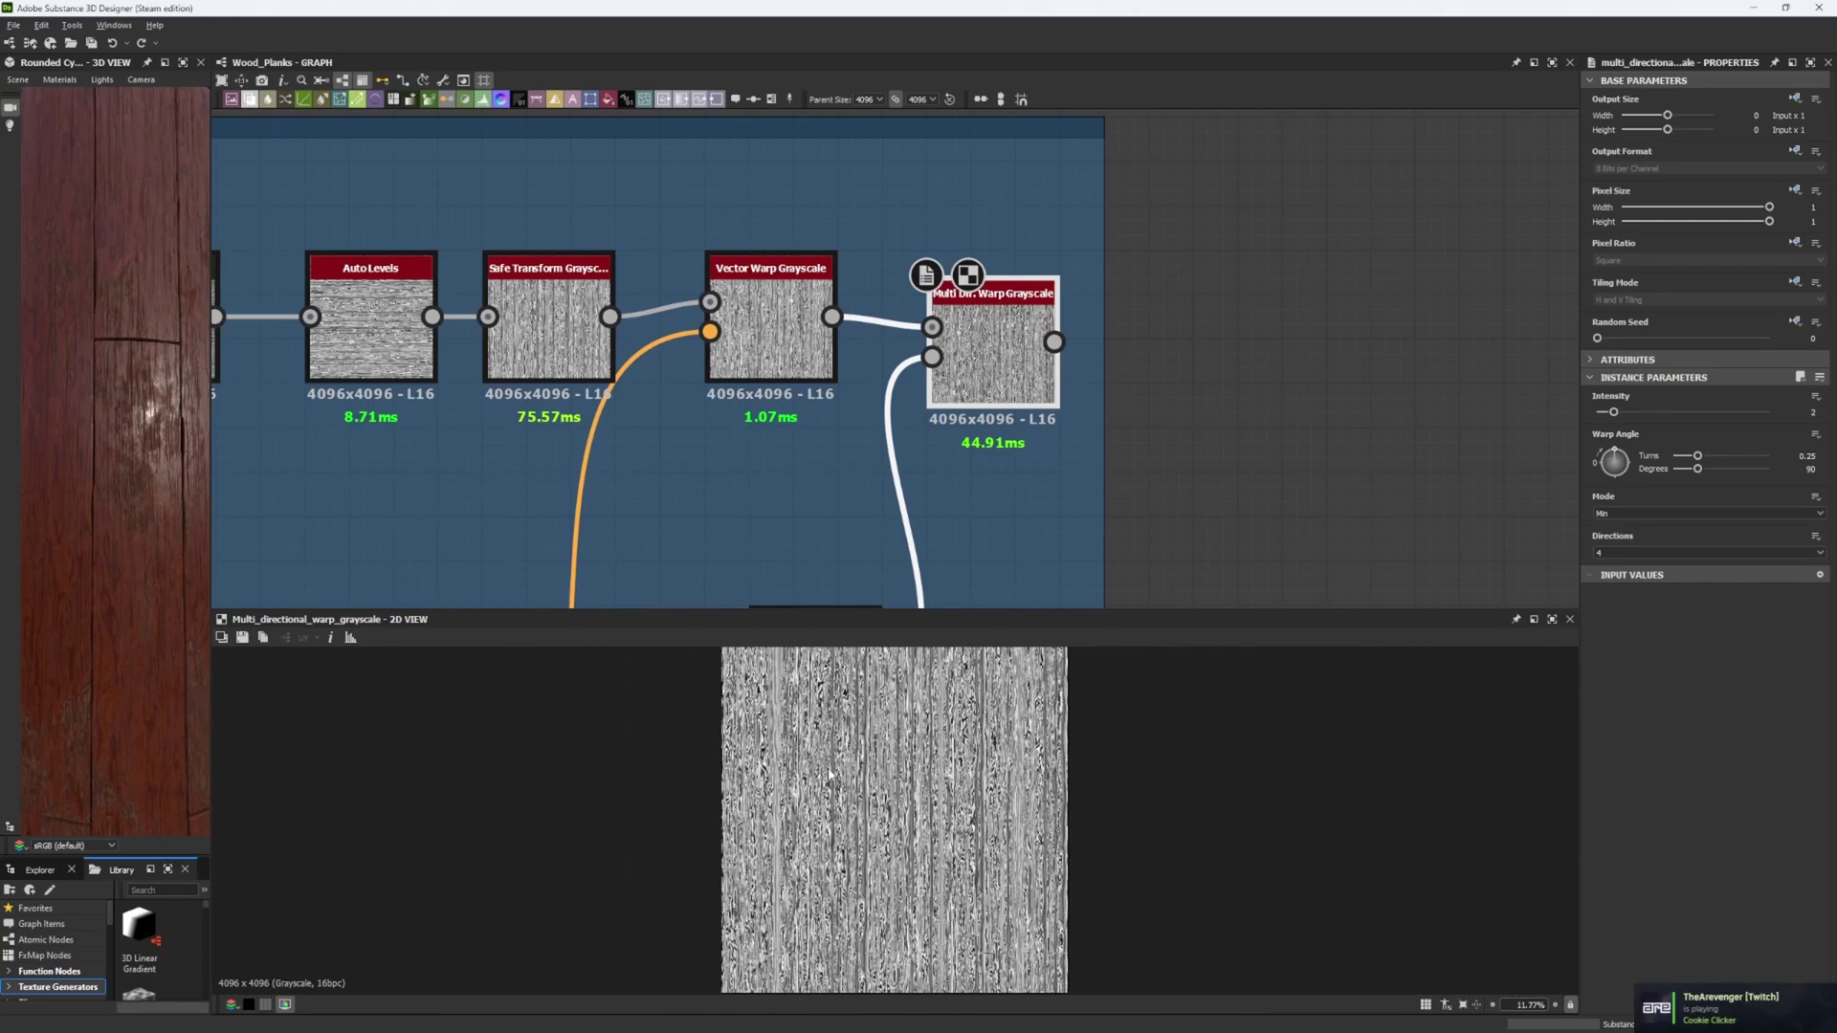
# Step: In the Wood Detailing frame, preview the Directional Warp, the Blend feeding it, and the Directional Noise 1 source
pyautogui.moveTo(608, 547); pyautogui.dragTo(673, 507, button='middle')
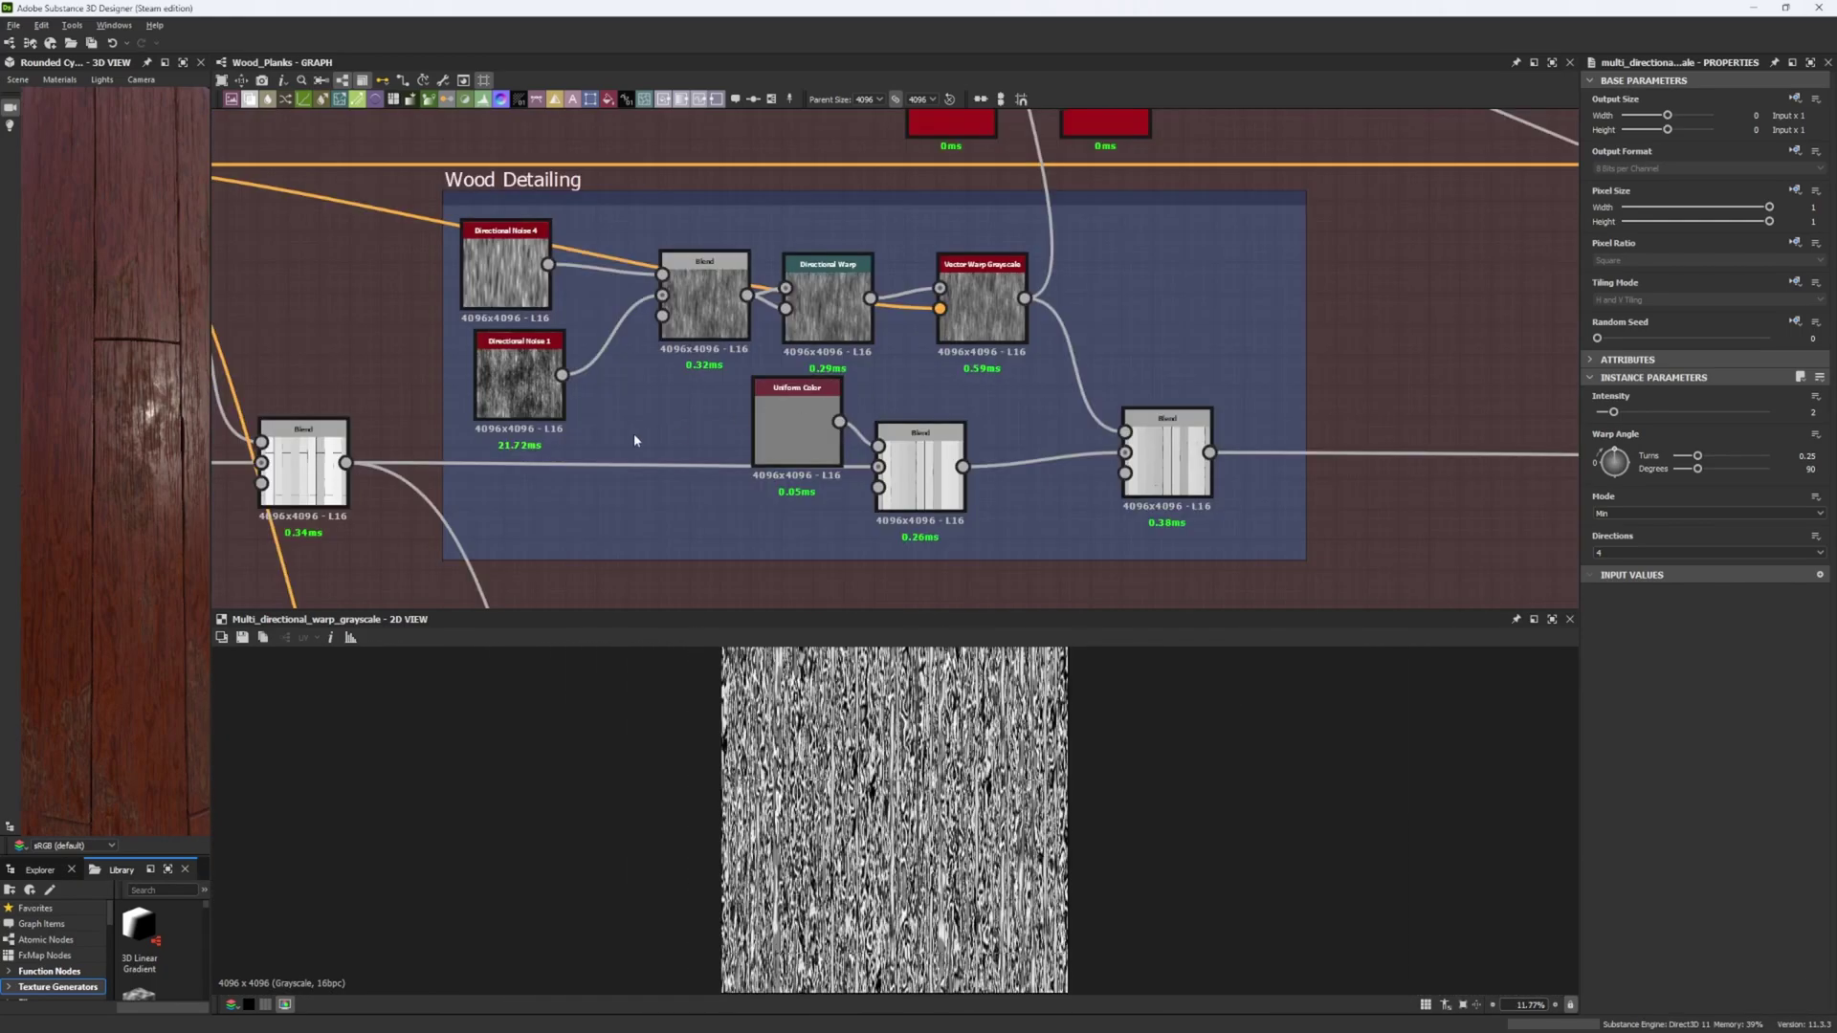
pyautogui.moveTo(635, 441); pyautogui.dragTo(582, 481, button='middle')
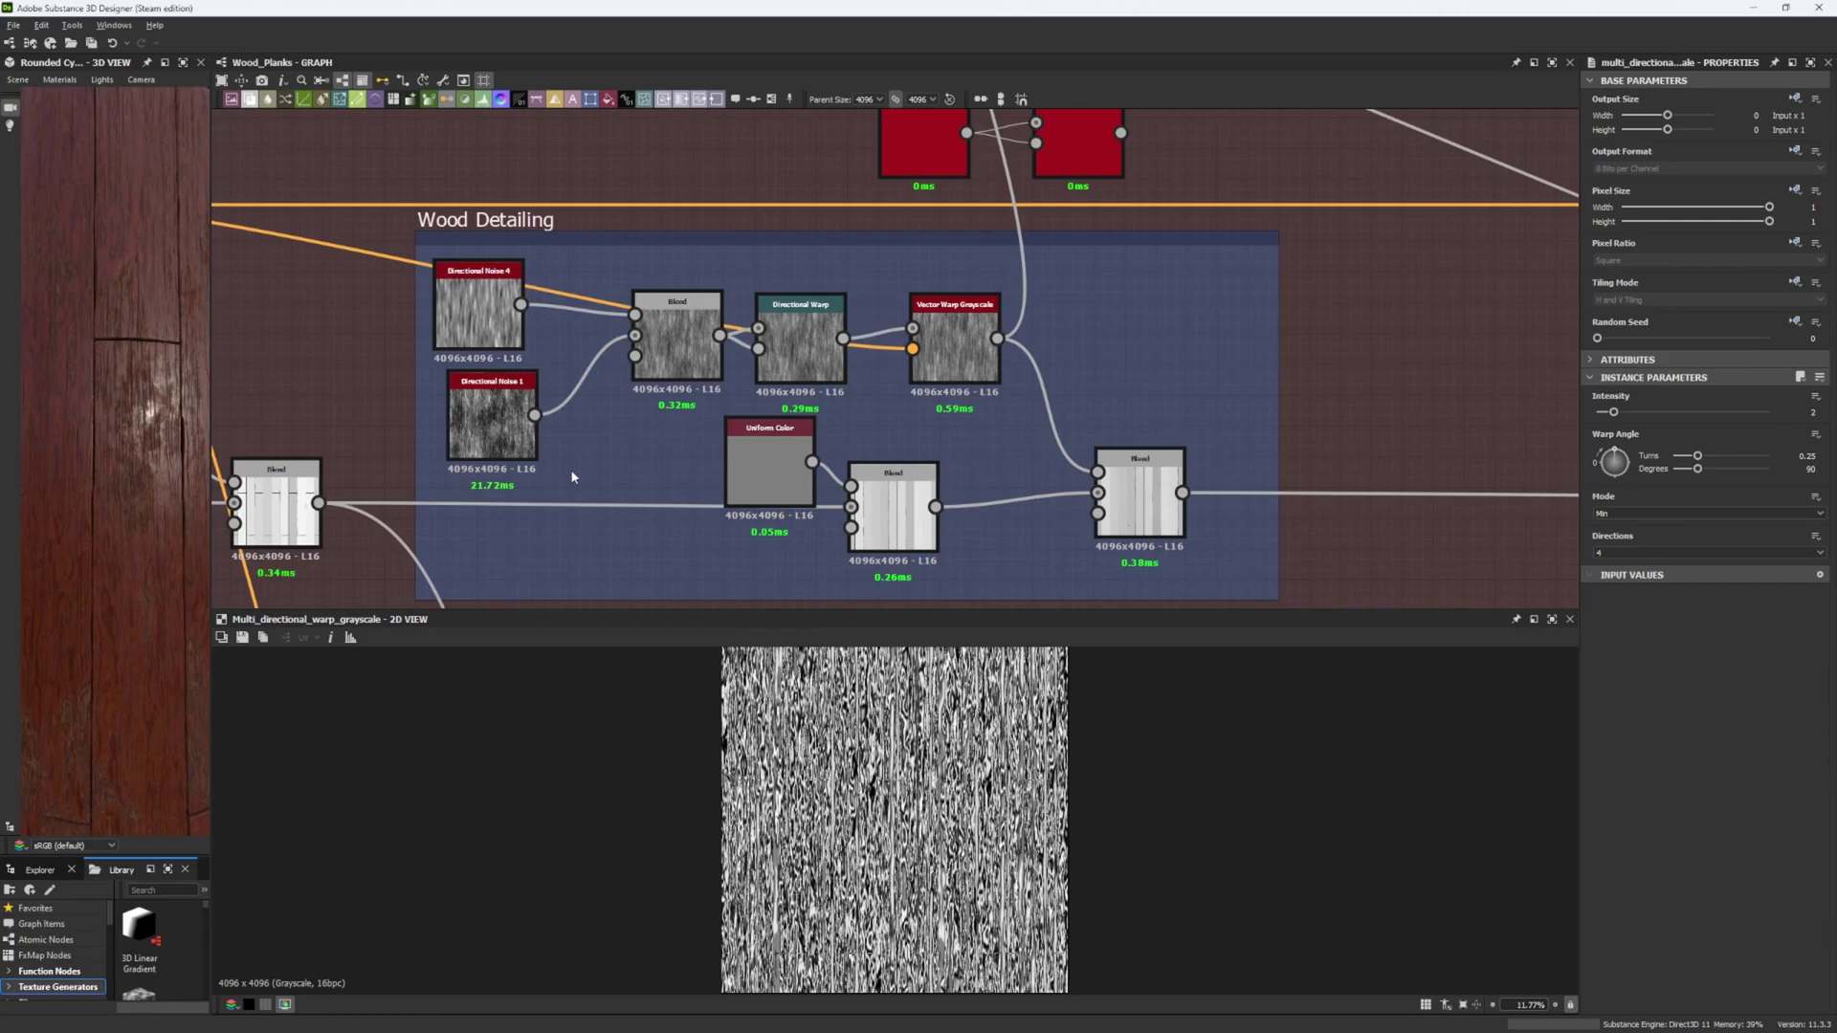
pyautogui.doubleClick(800, 344)
pyautogui.scroll(5, 911, 784)
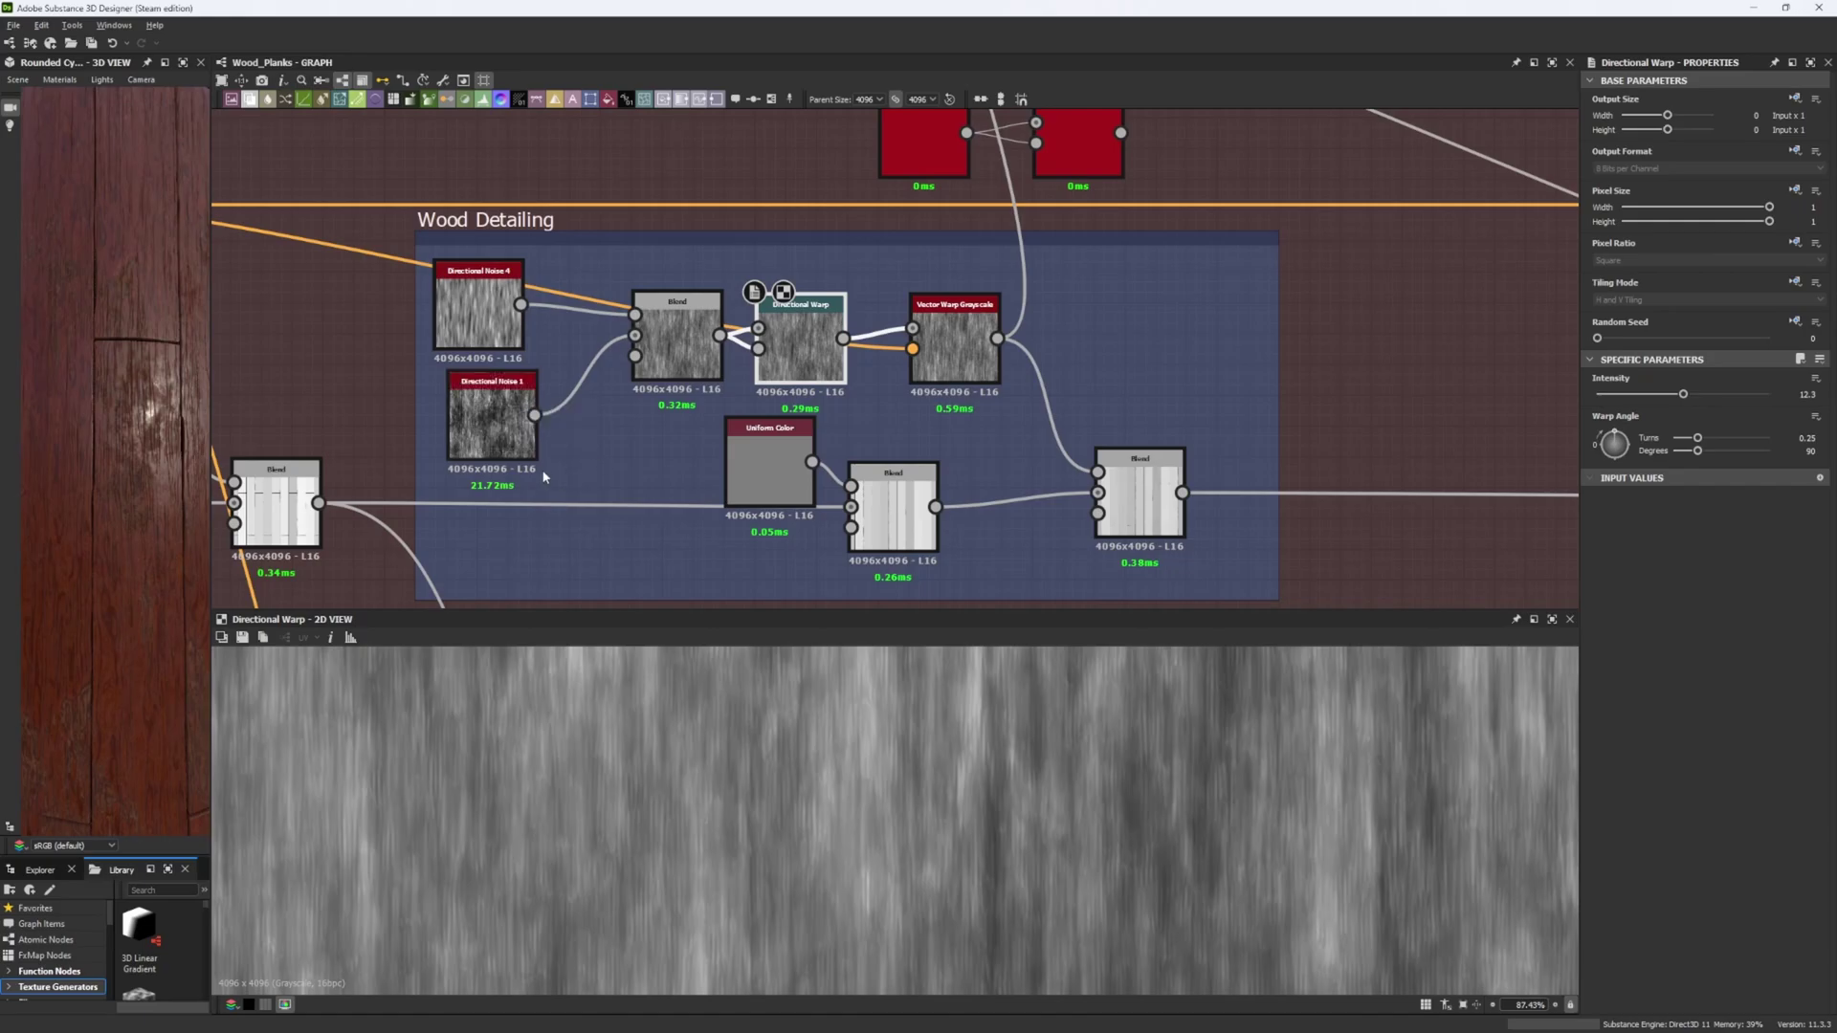
pyautogui.doubleClick(677, 345)
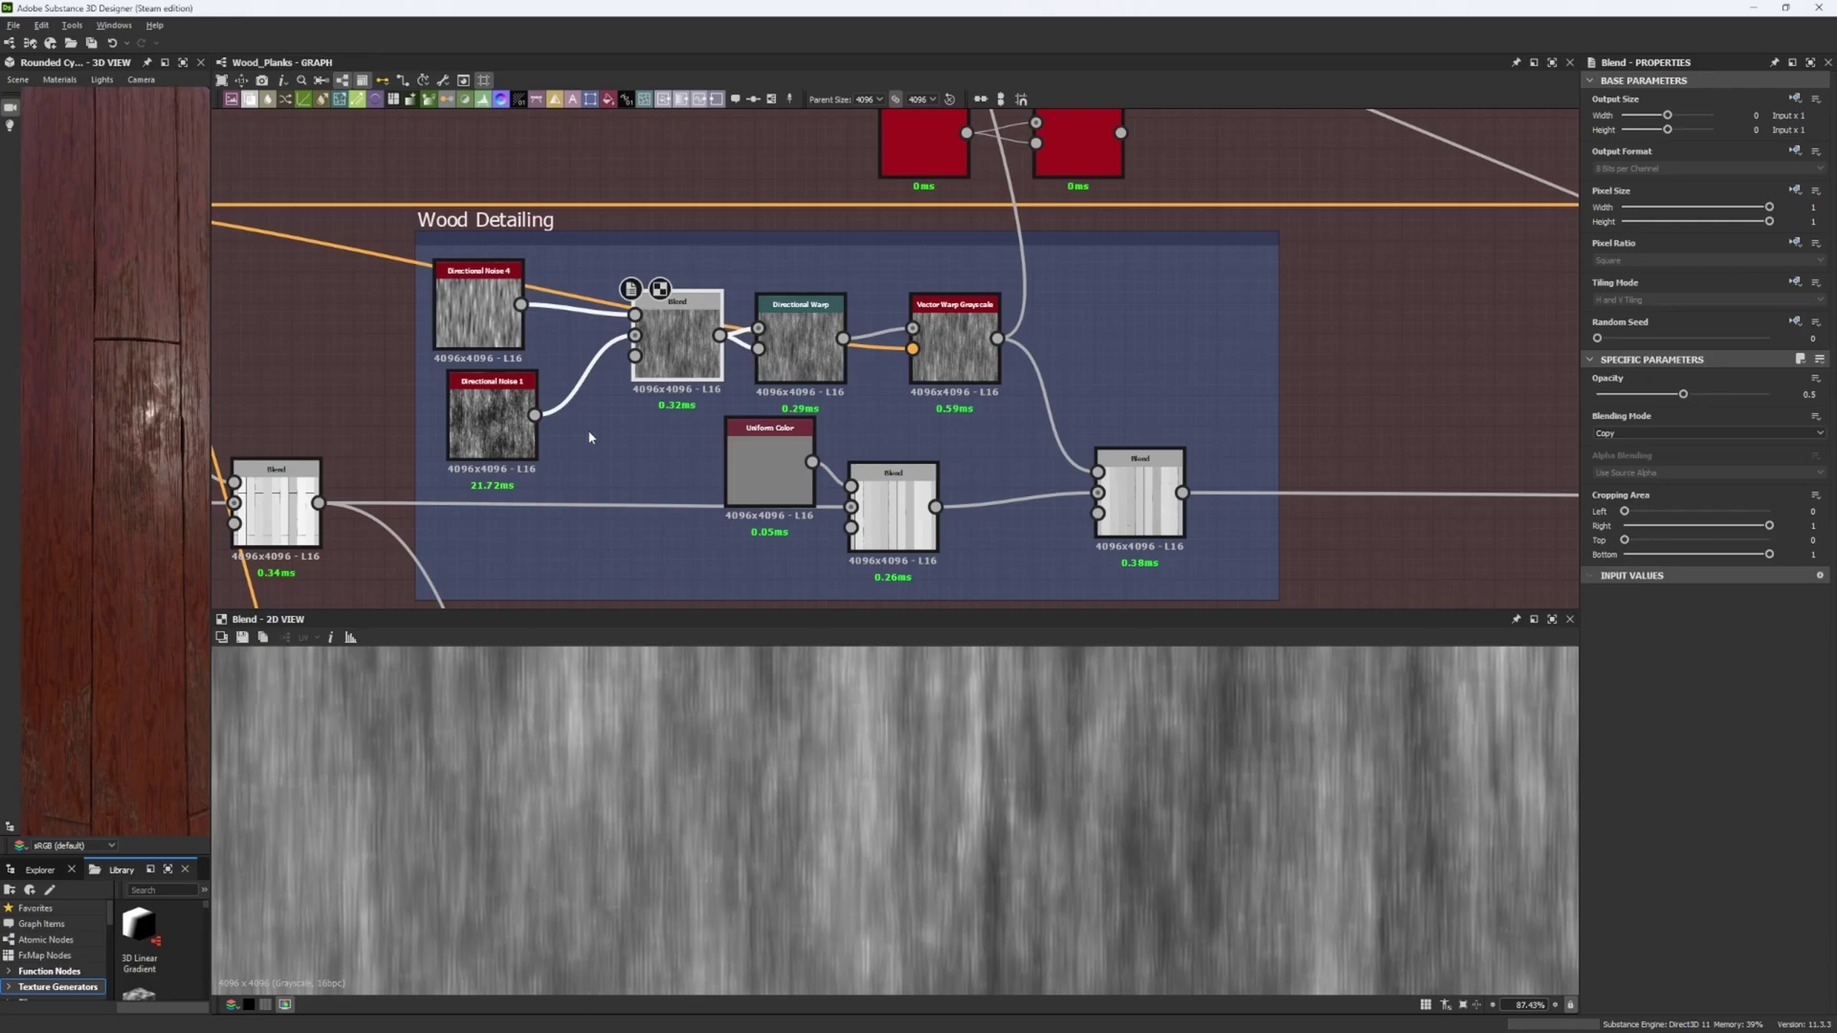
pyautogui.doubleClick(513, 433)
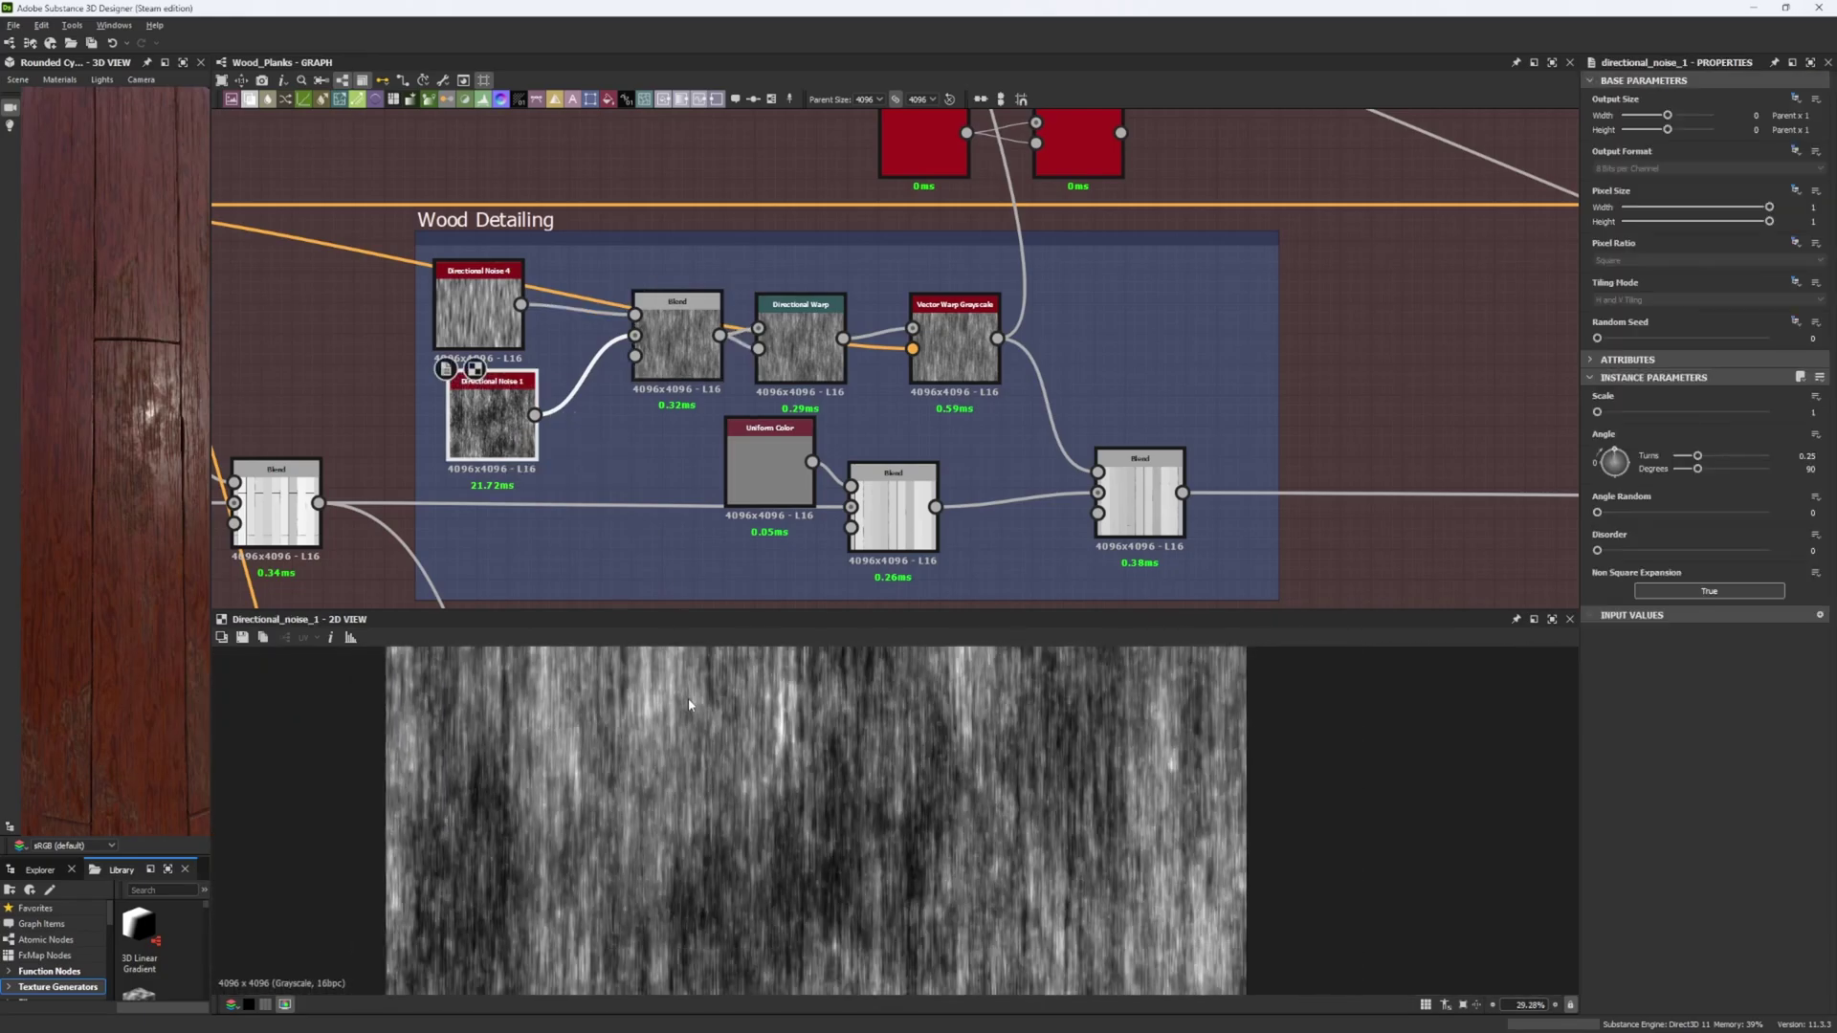
# Step: Examine Directional Noise 1, then preview Directional Noise 4 and the Blend that combines the two noises
pyautogui.scroll(-3, 792, 761)
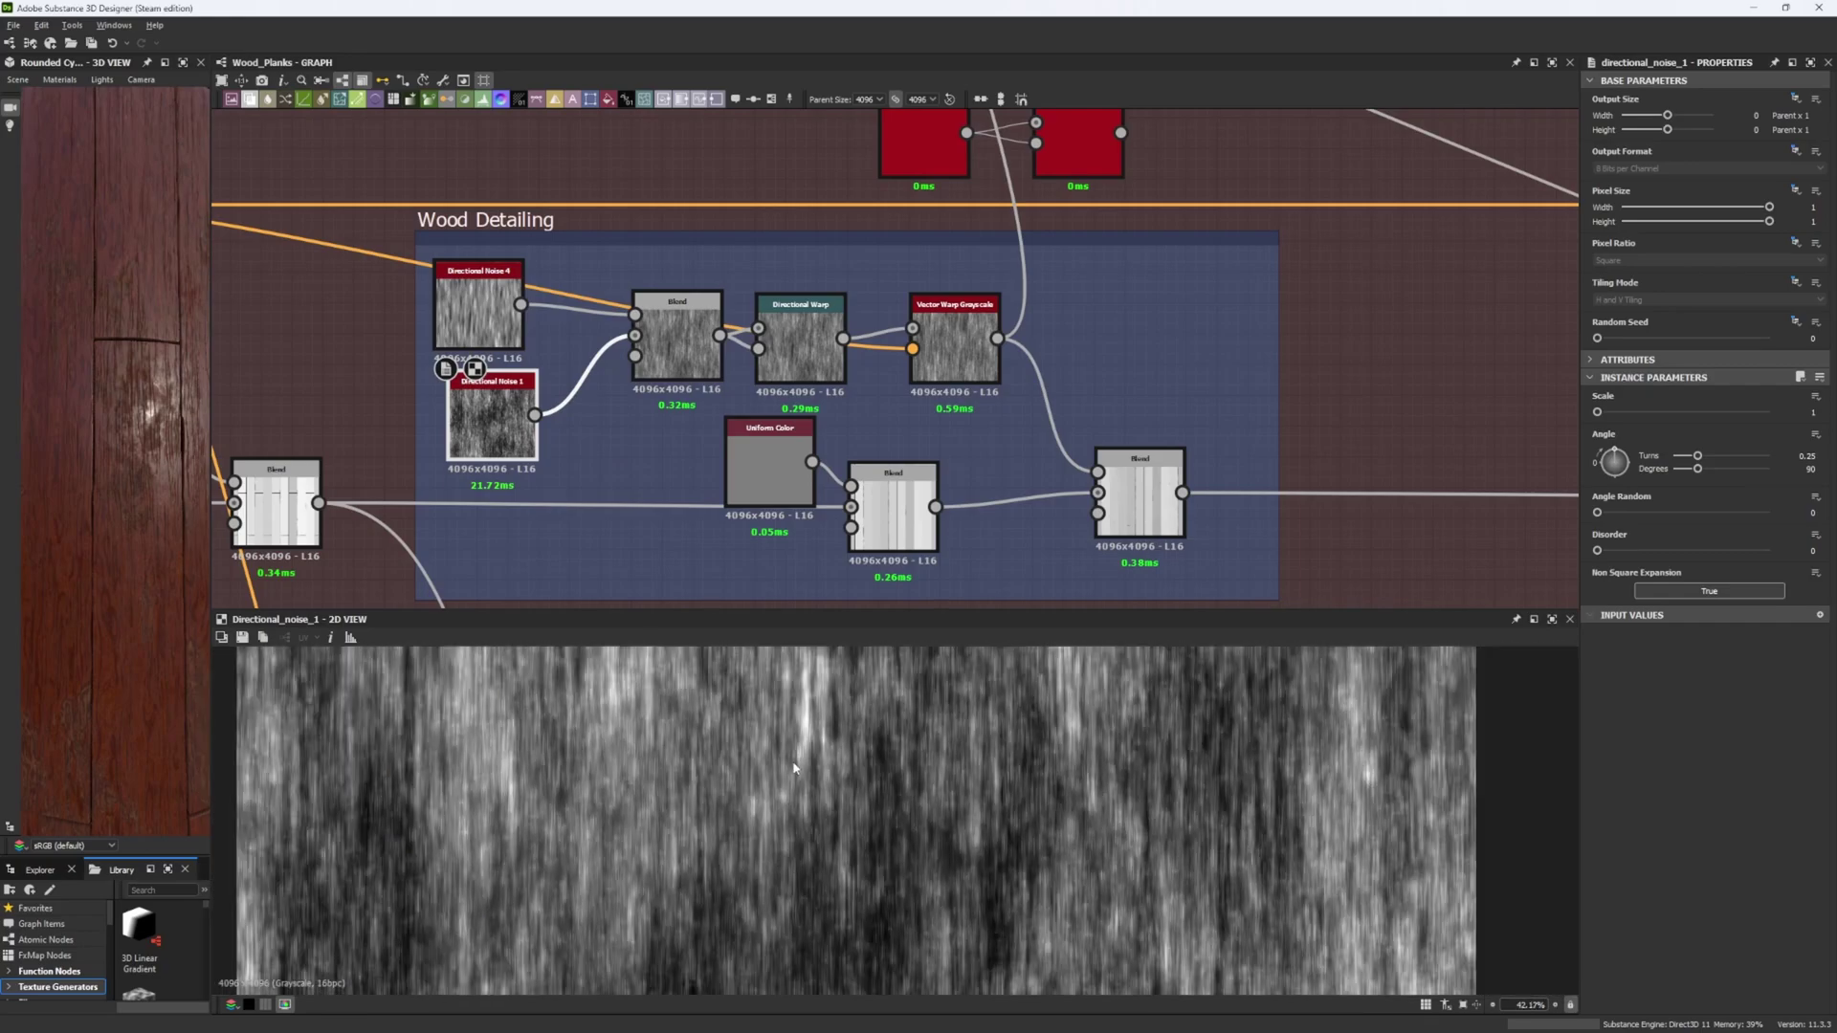
pyautogui.doubleClick(479, 308)
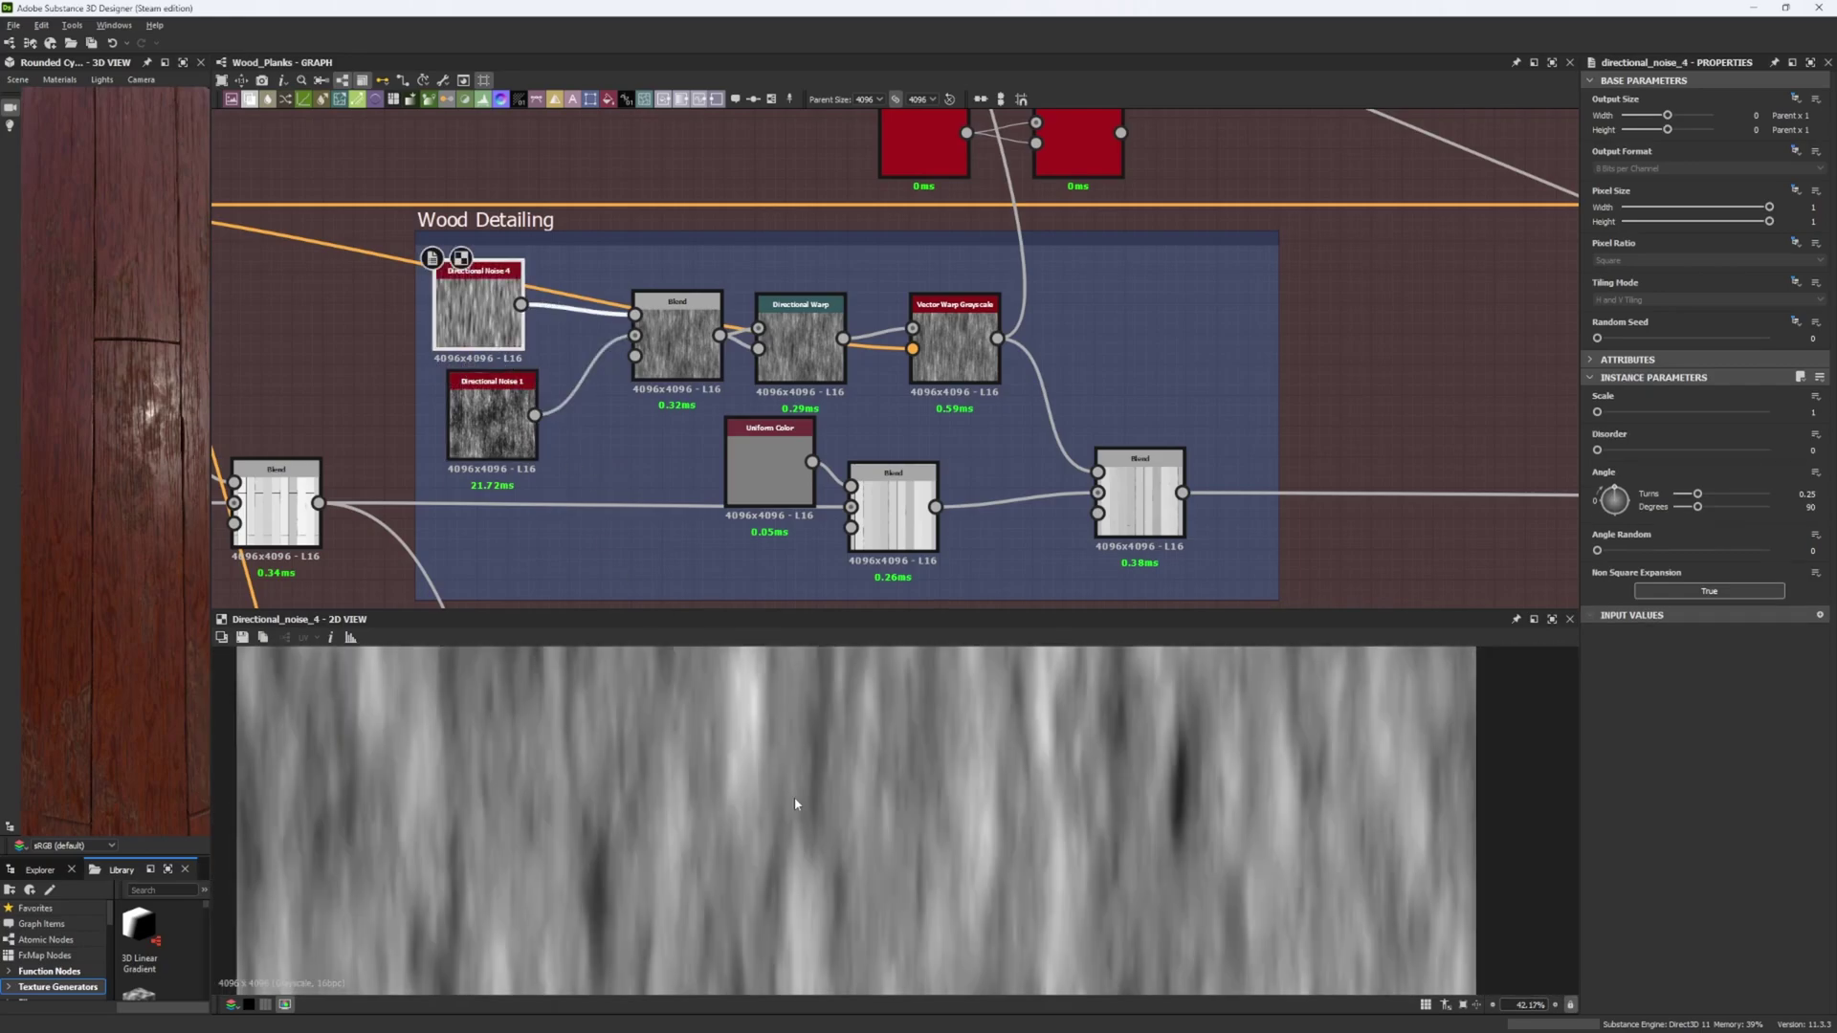
pyautogui.scroll(-4, 795, 796)
pyautogui.doubleClick(680, 342)
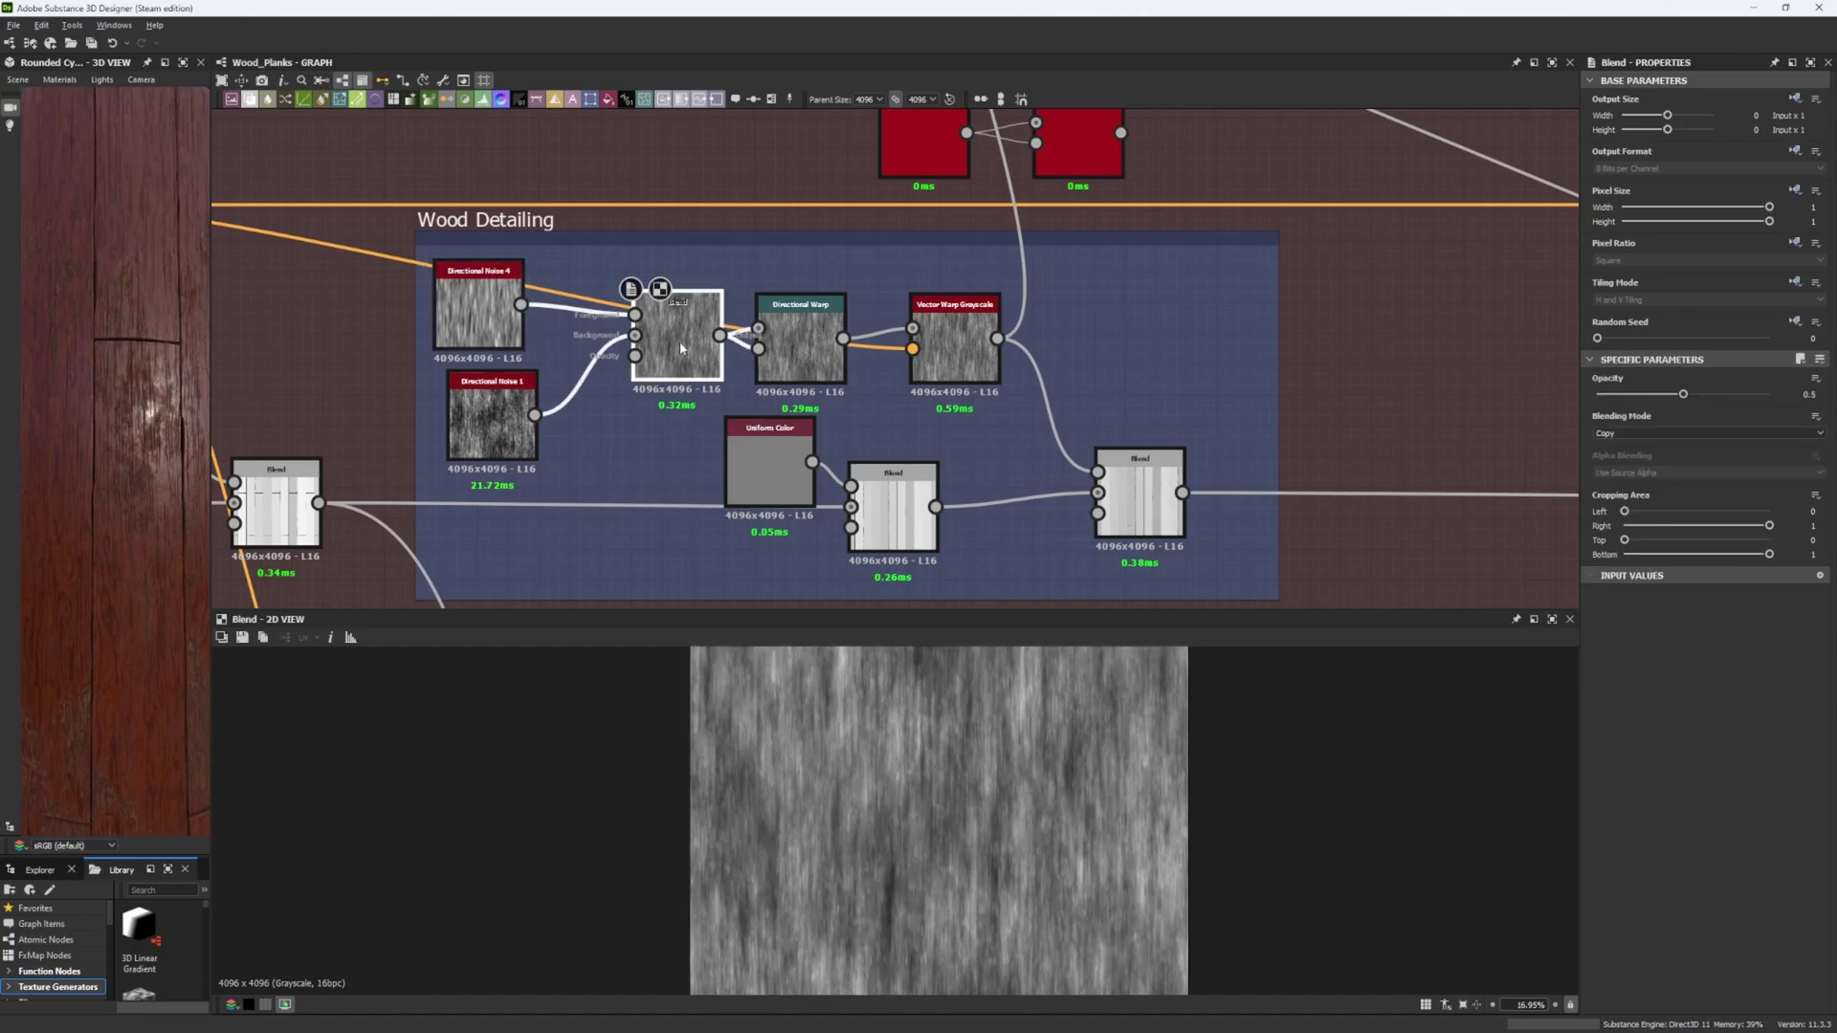
pyautogui.scroll(3, 955, 870)
pyautogui.moveTo(666, 485); pyautogui.dragTo(828, 408, button='middle')
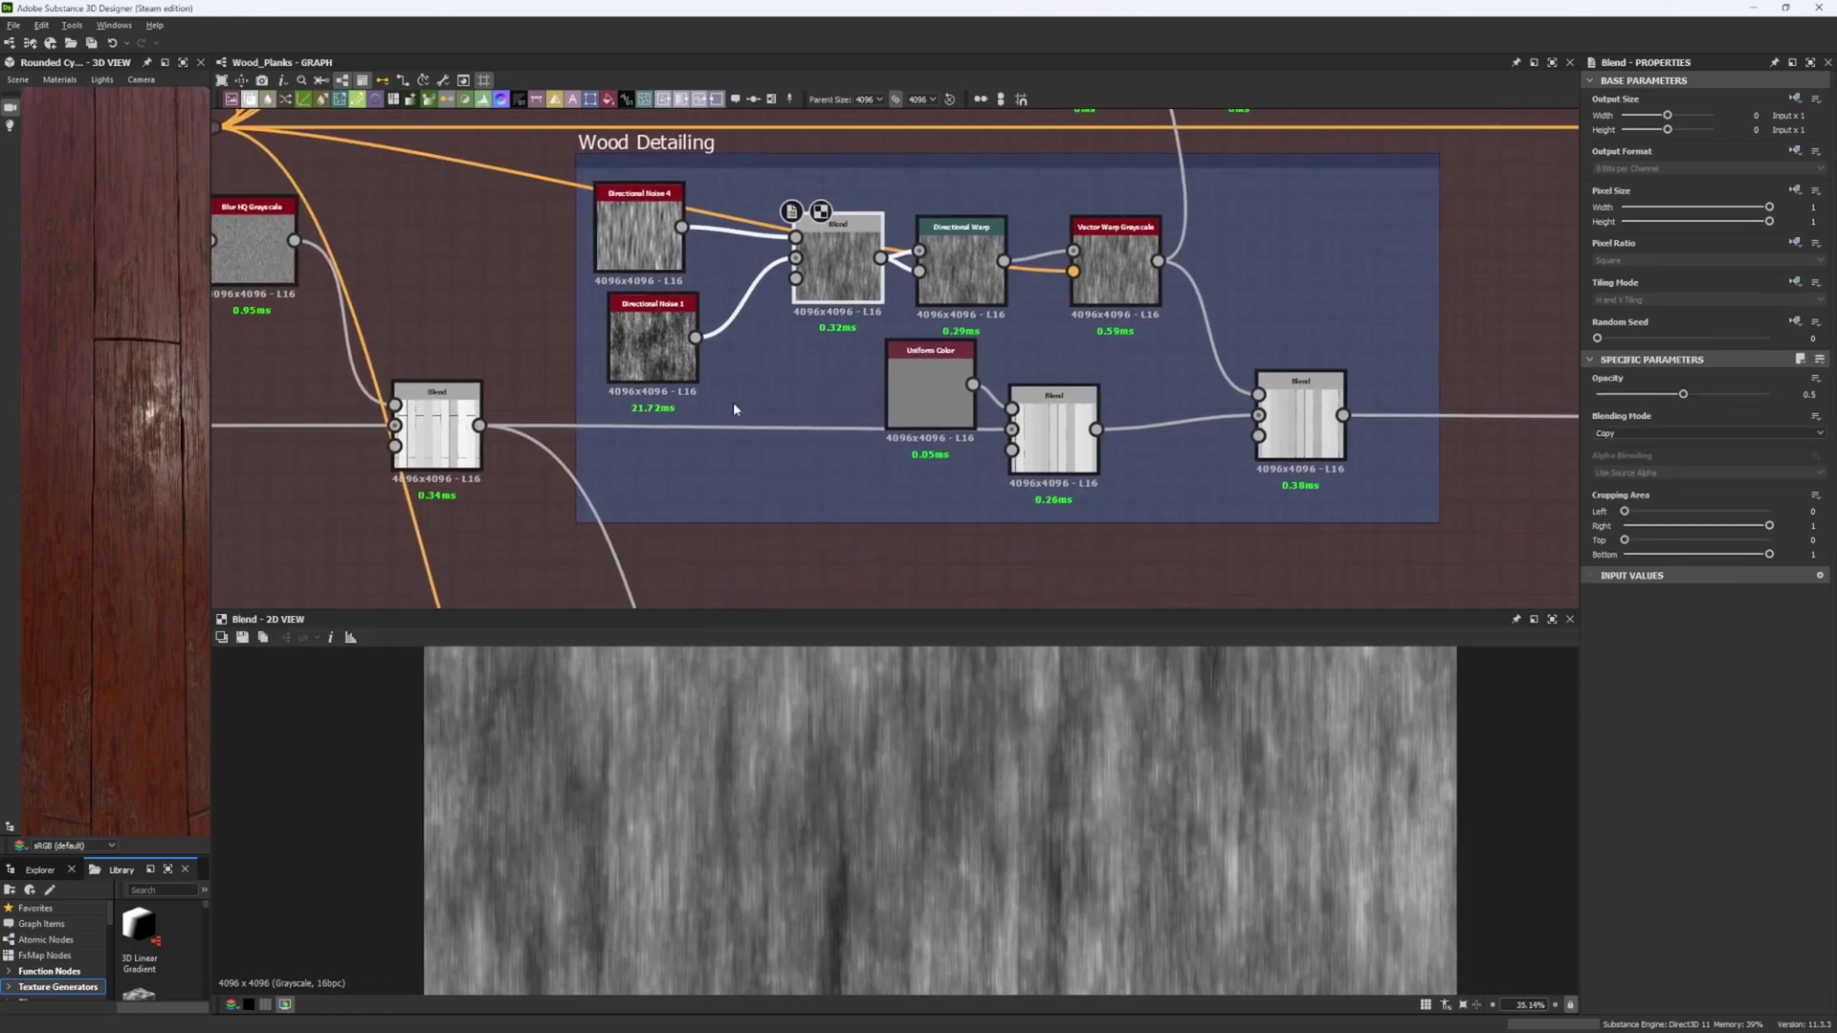
pyautogui.moveTo(795, 279); pyautogui.dragTo(708, 570)
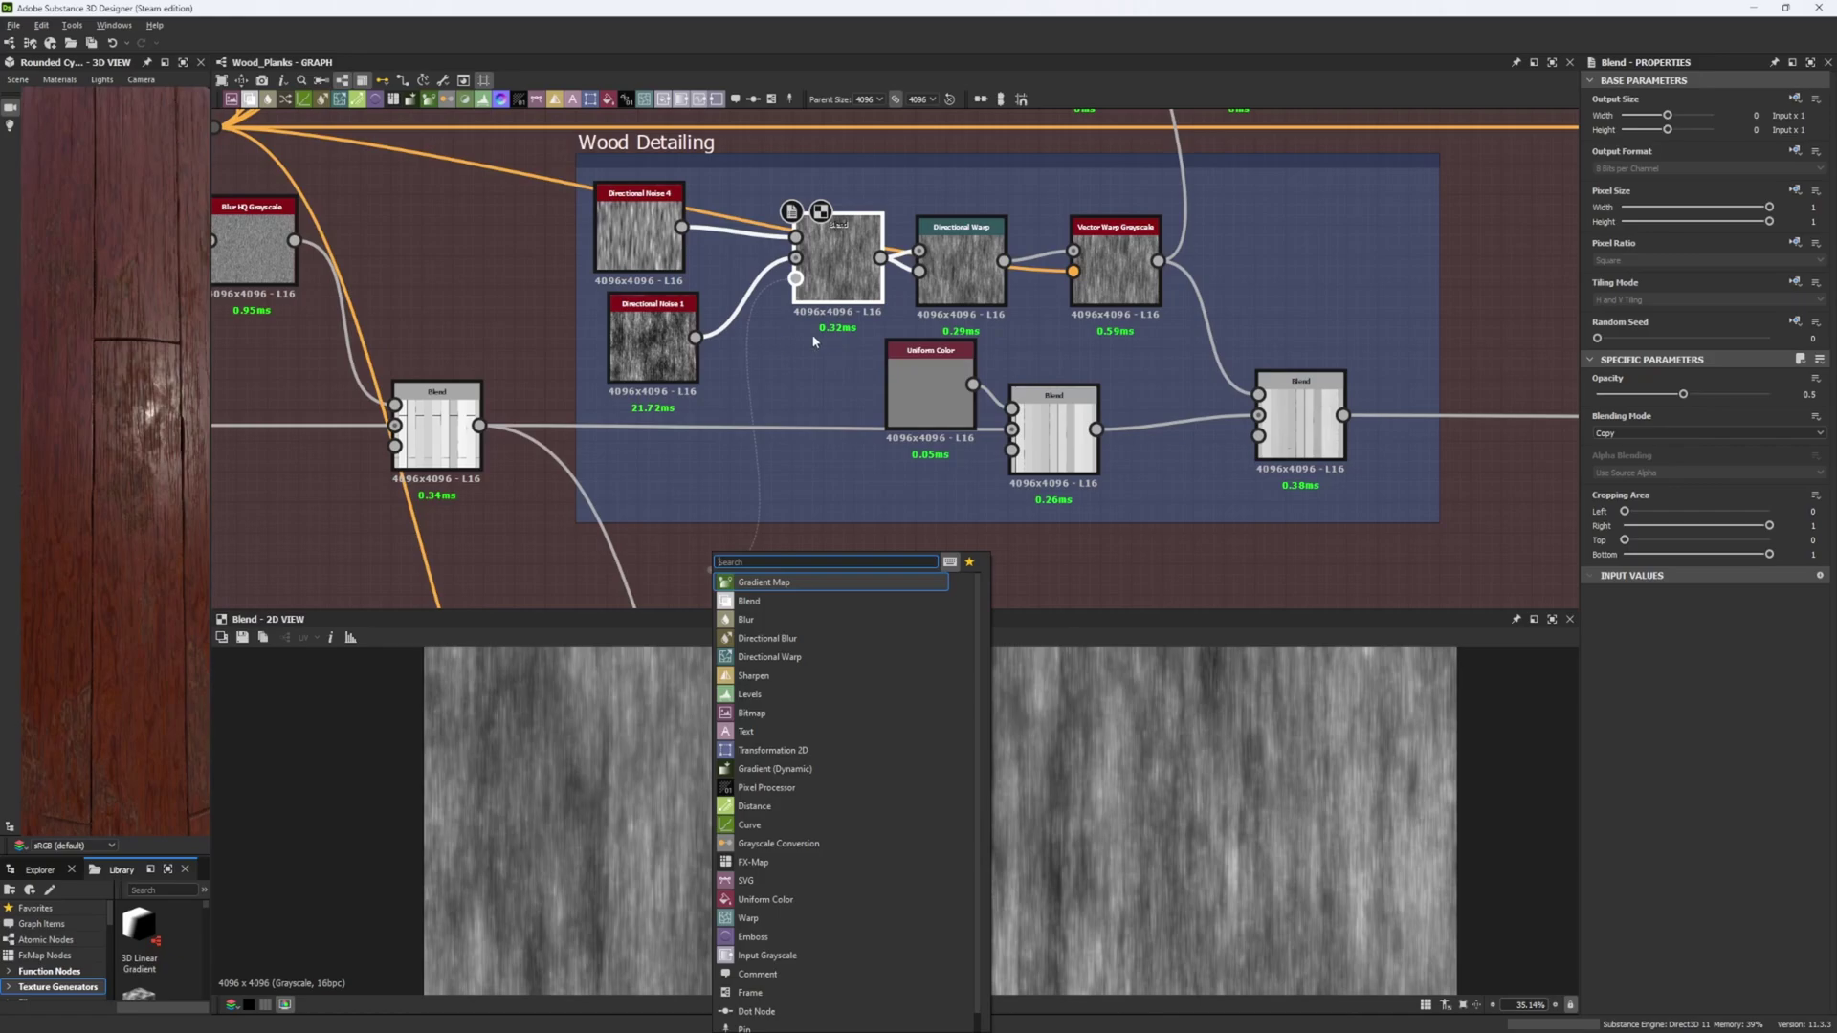
pyautogui.click(814, 341)
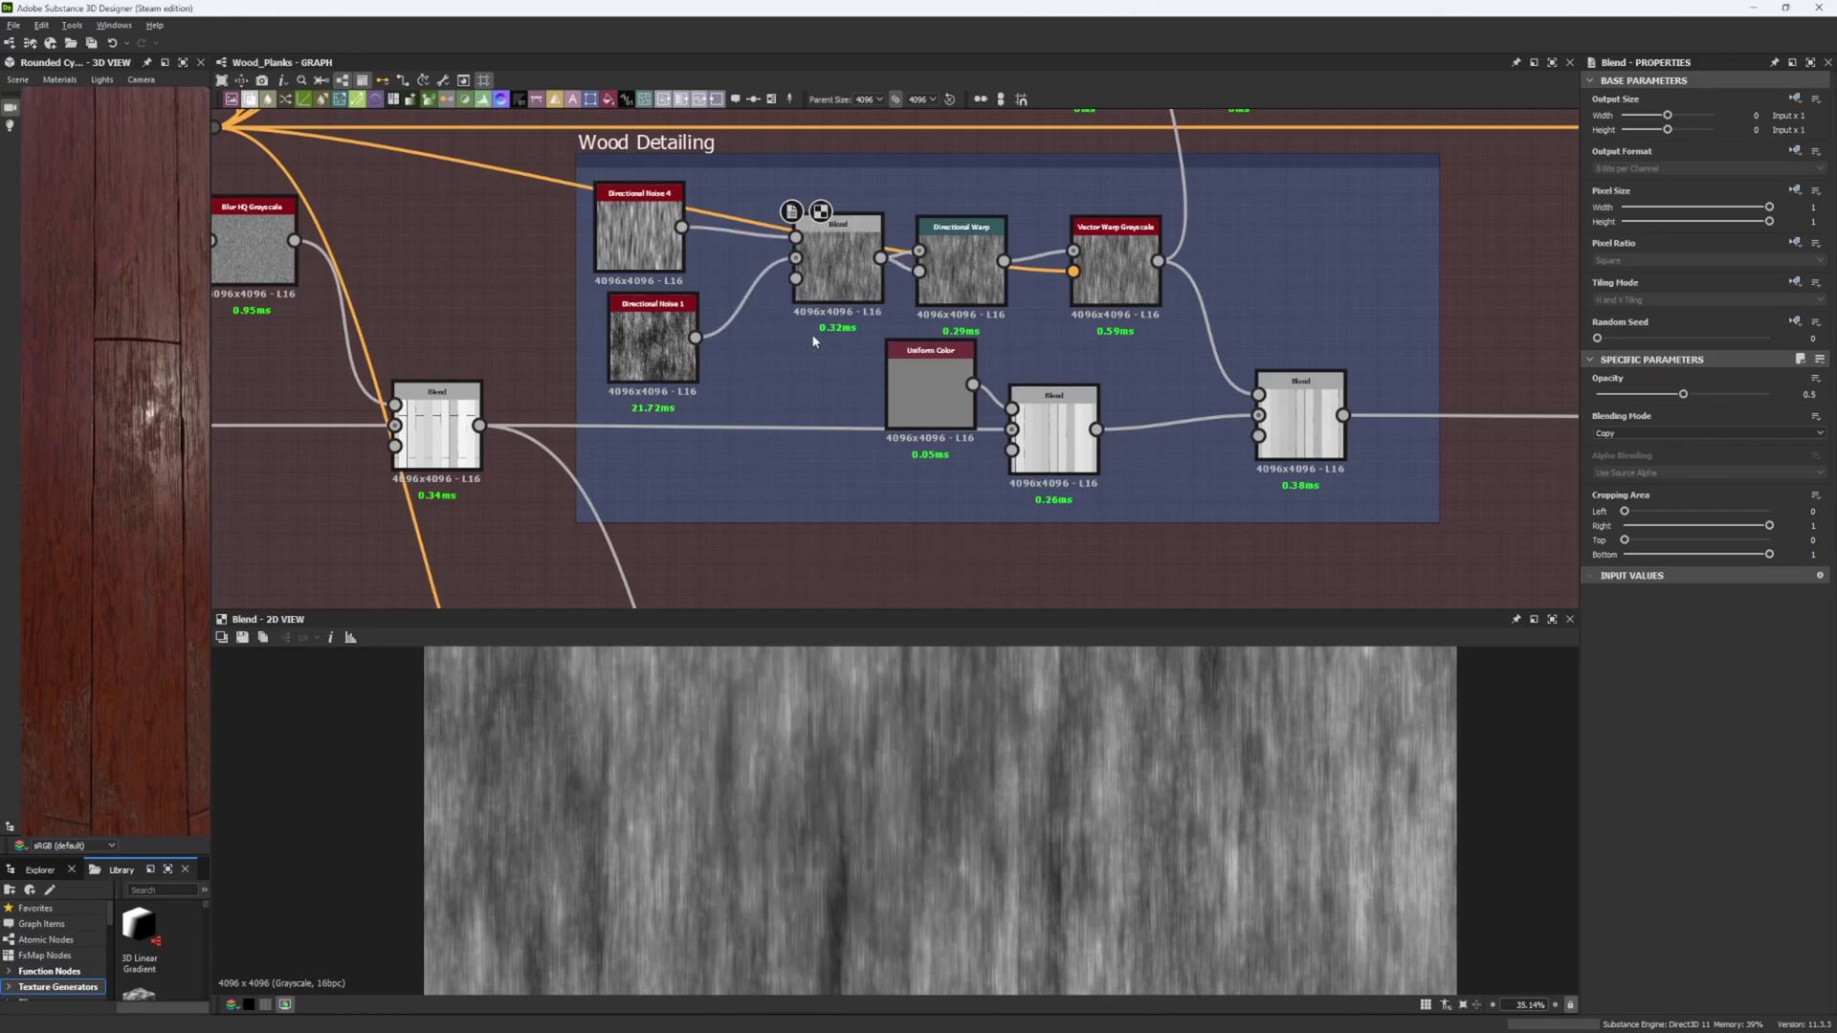
pyautogui.moveTo(814, 336); pyautogui.dragTo(732, 422, button='middle')
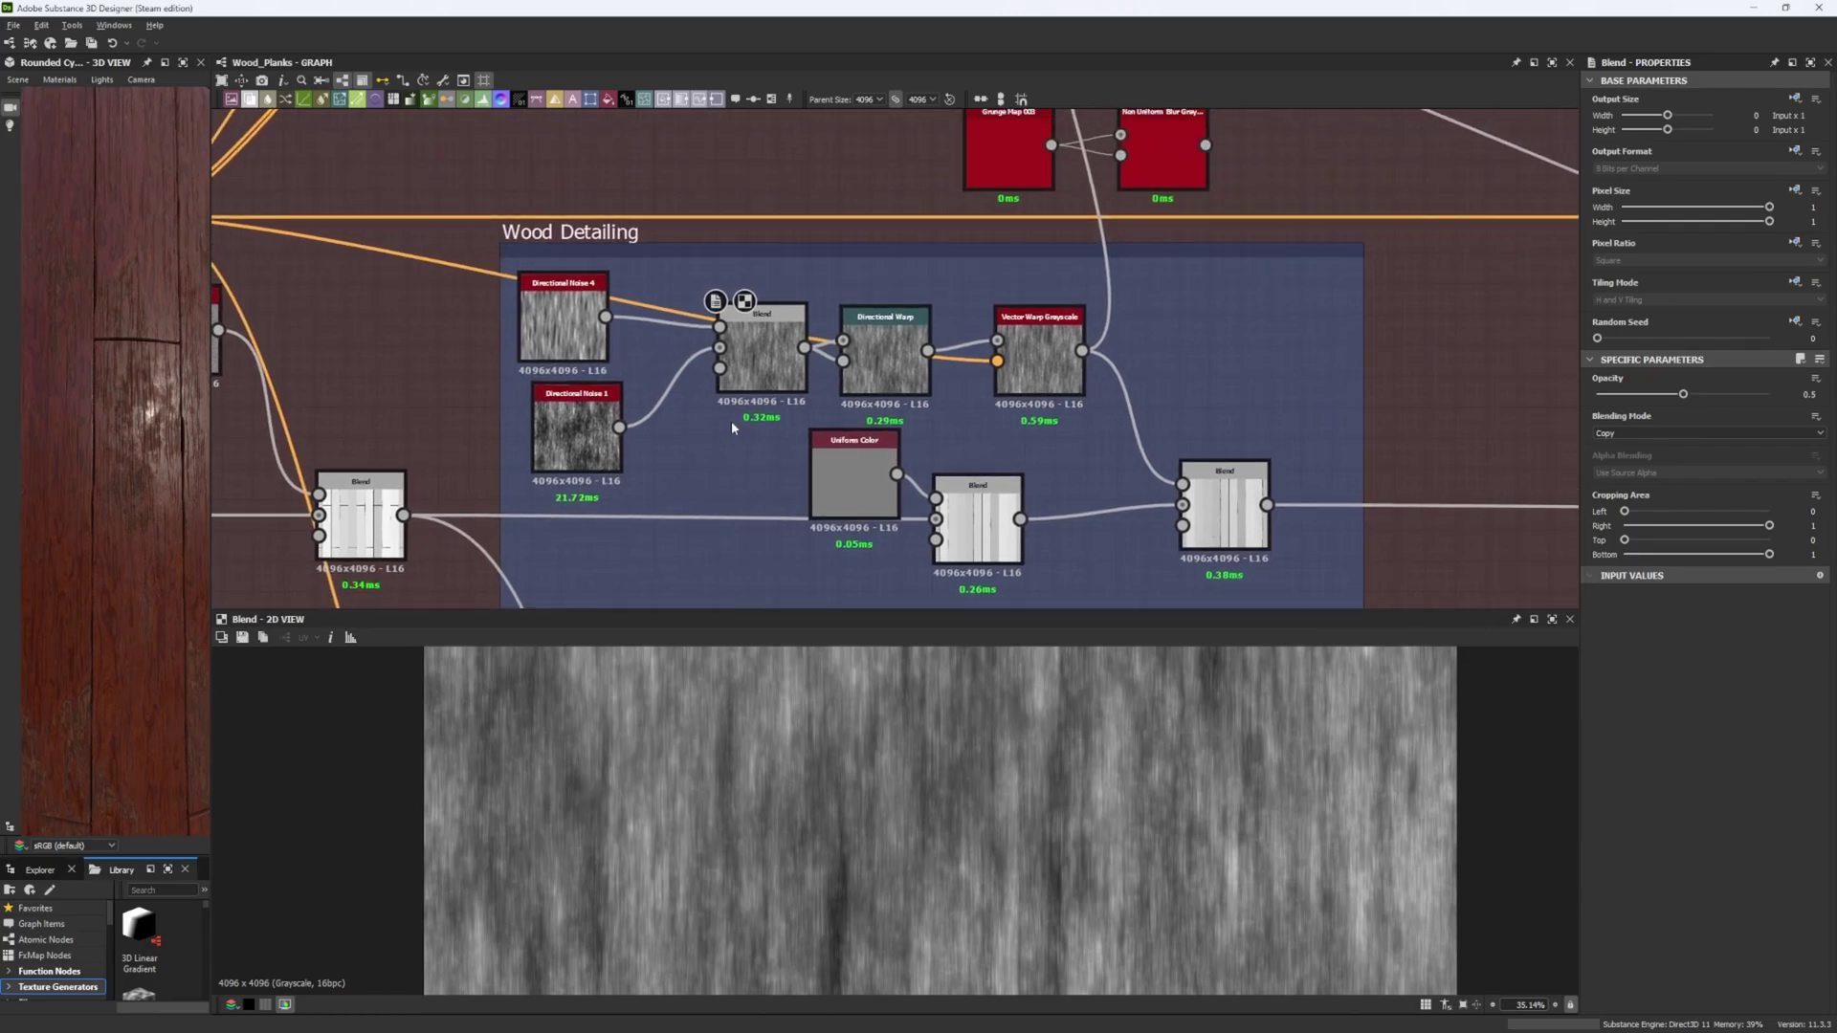
# Step: Set the Directional Warp node's Intensity to 24.6 in the Wood Detailing frame and examine the warped streaks up close
pyautogui.click(904, 388)
pyautogui.scroll(-1, 883, 322)
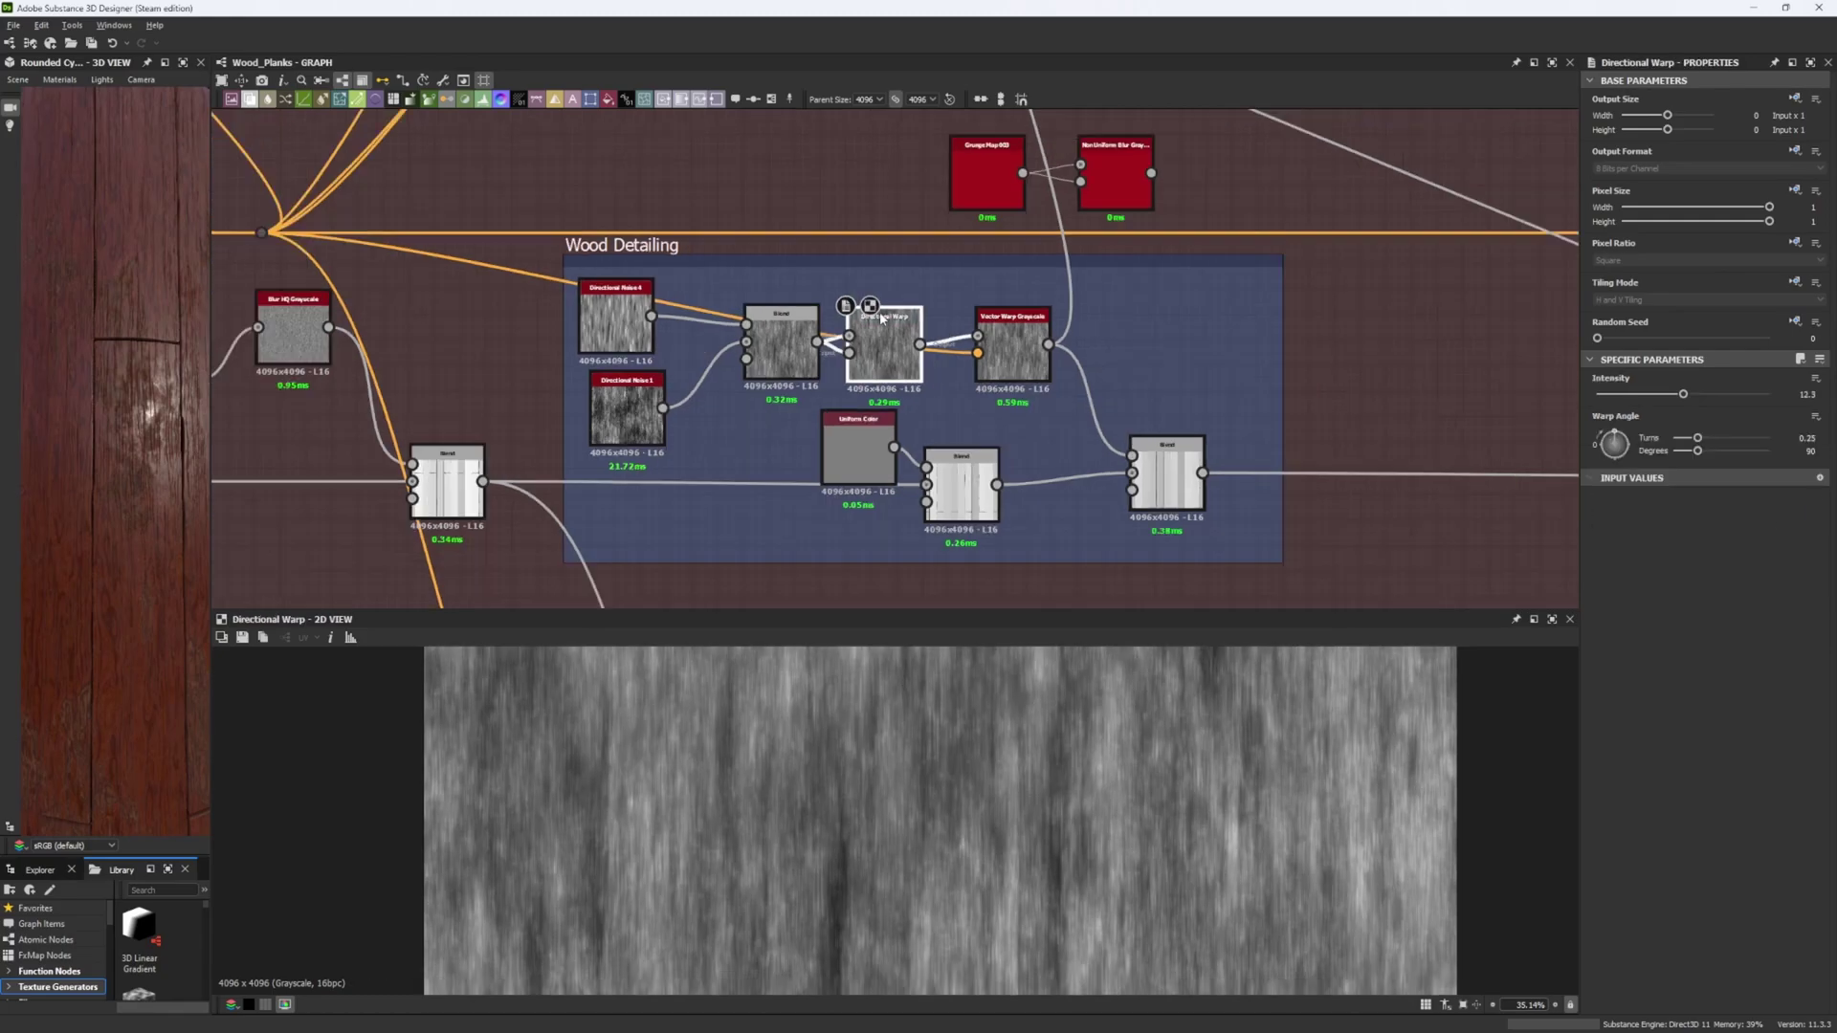
pyautogui.scroll(3, 882, 320)
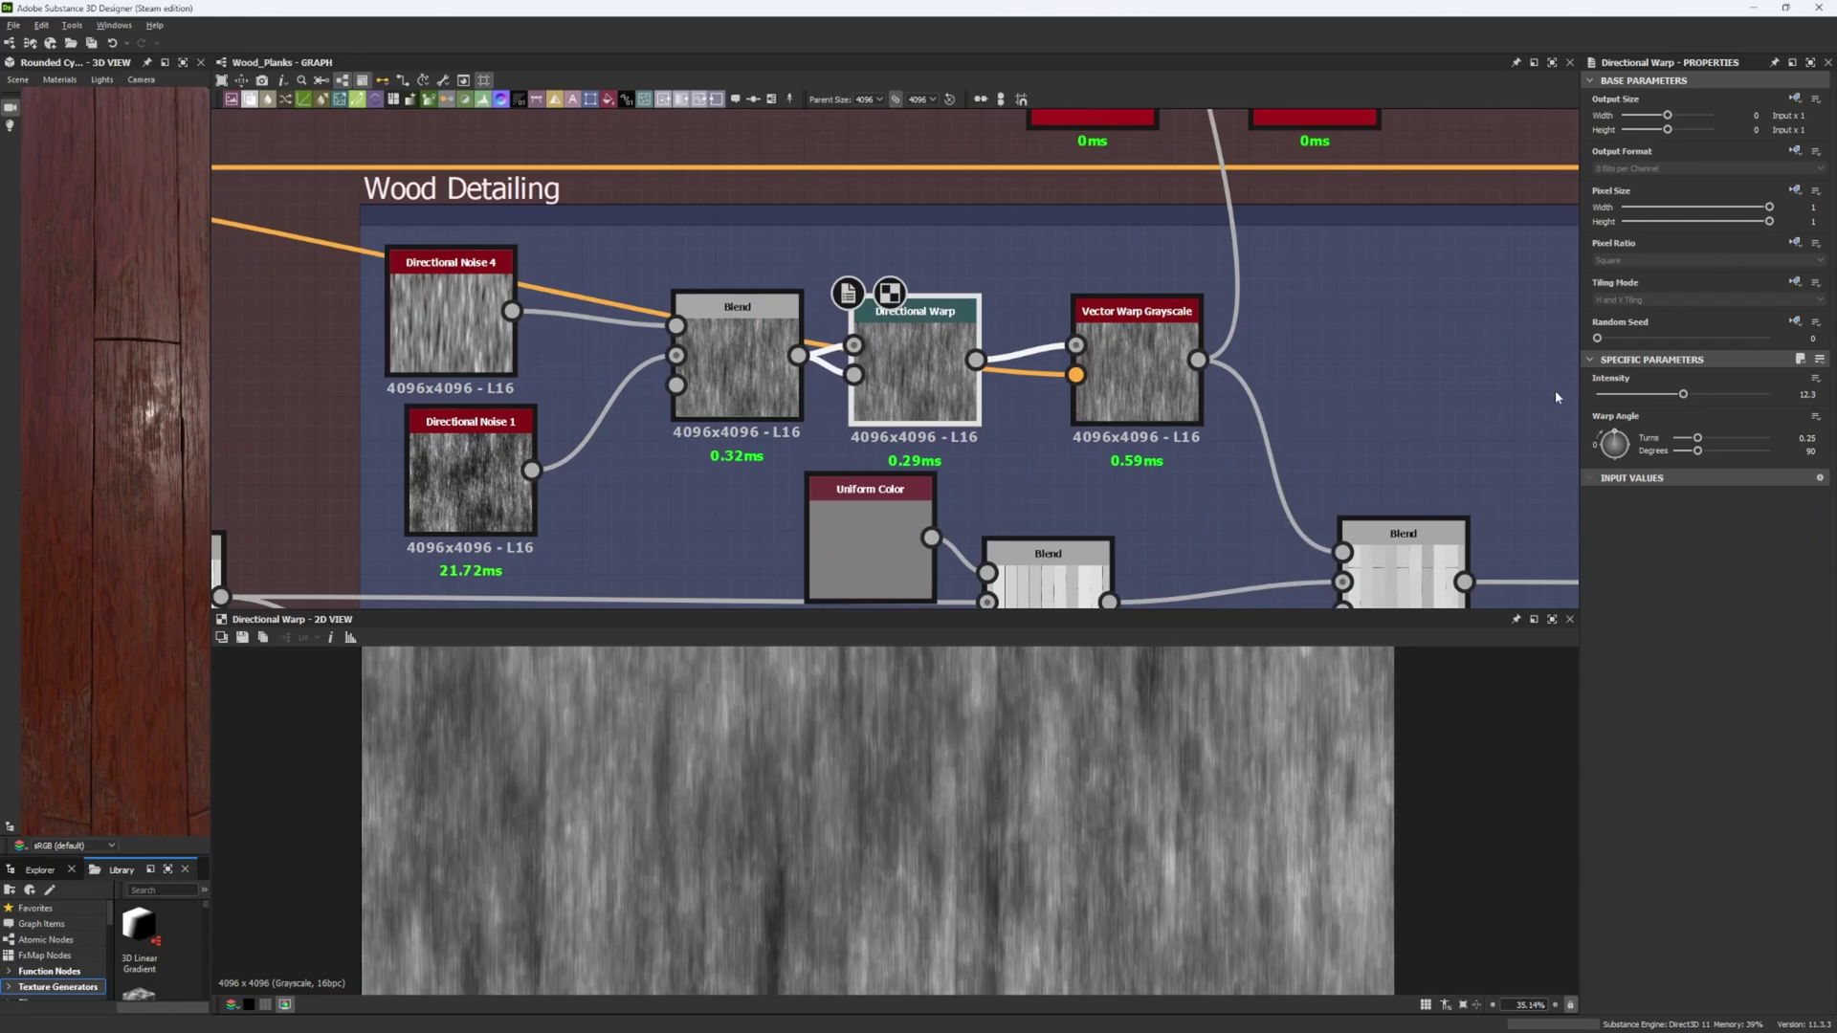
pyautogui.moveTo(1683, 394); pyautogui.dragTo(1806, 403)
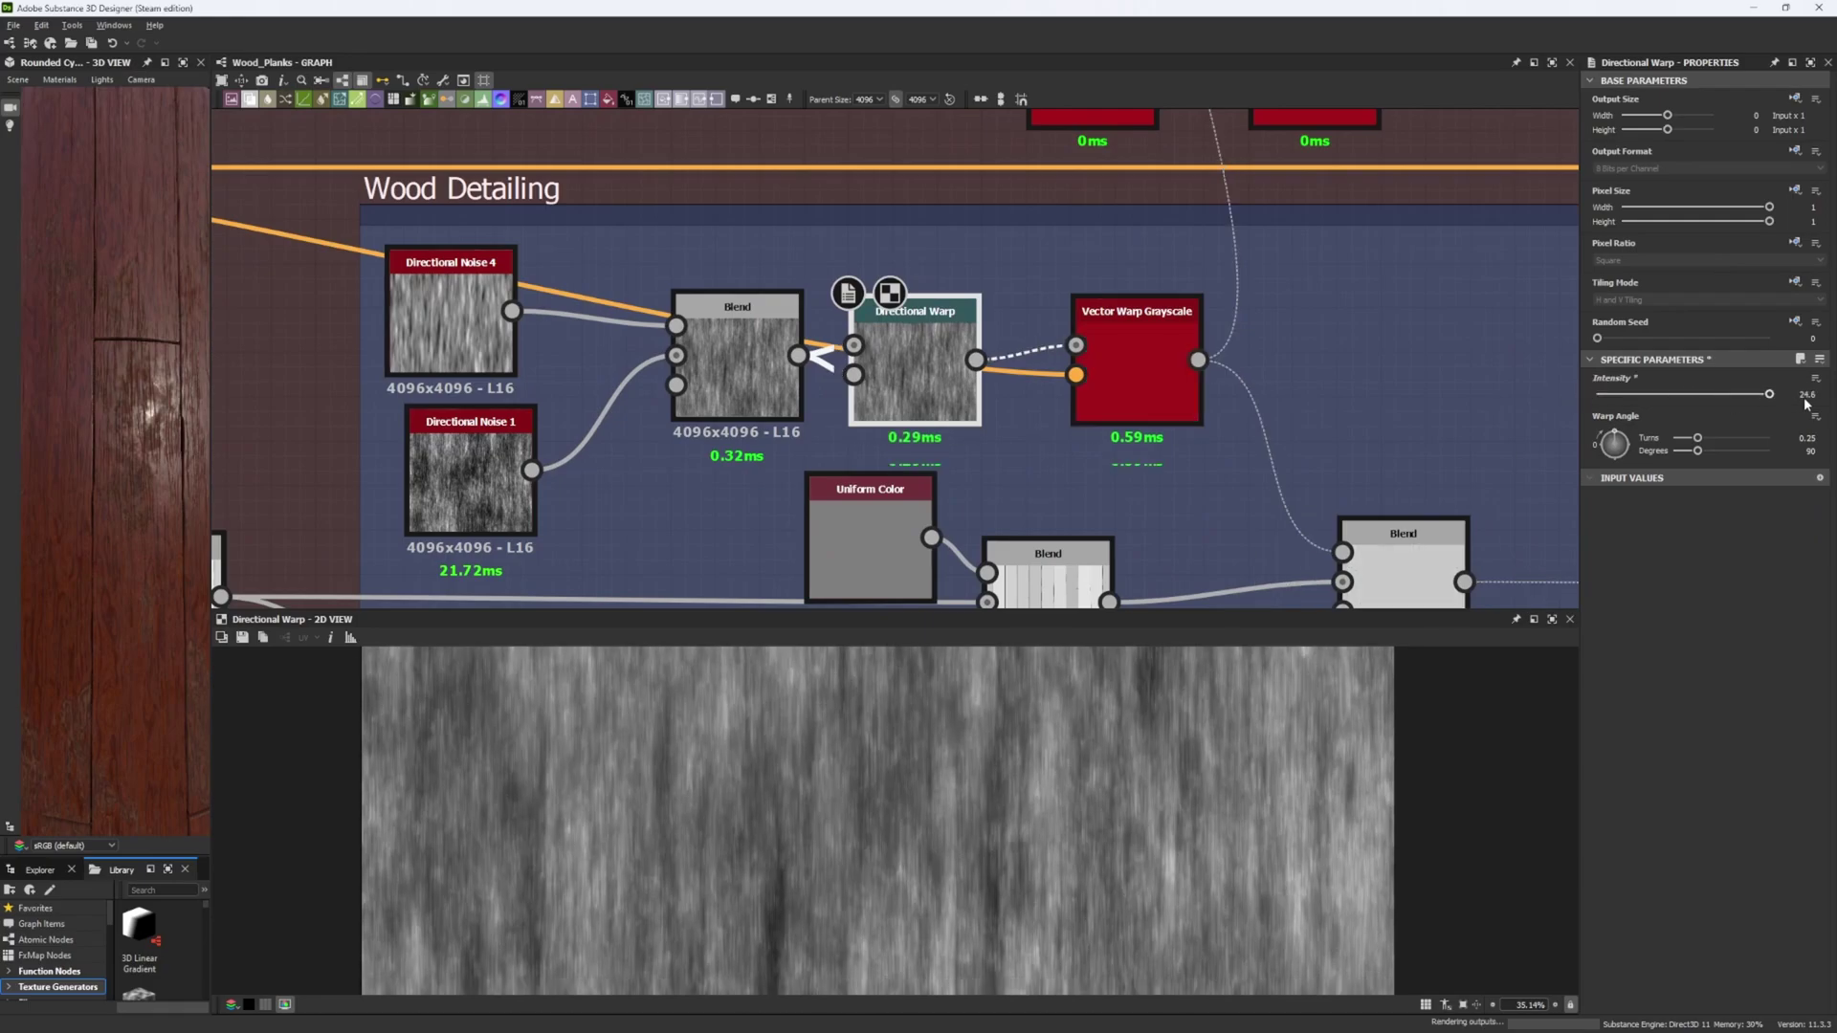
pyautogui.scroll(5, 1075, 769)
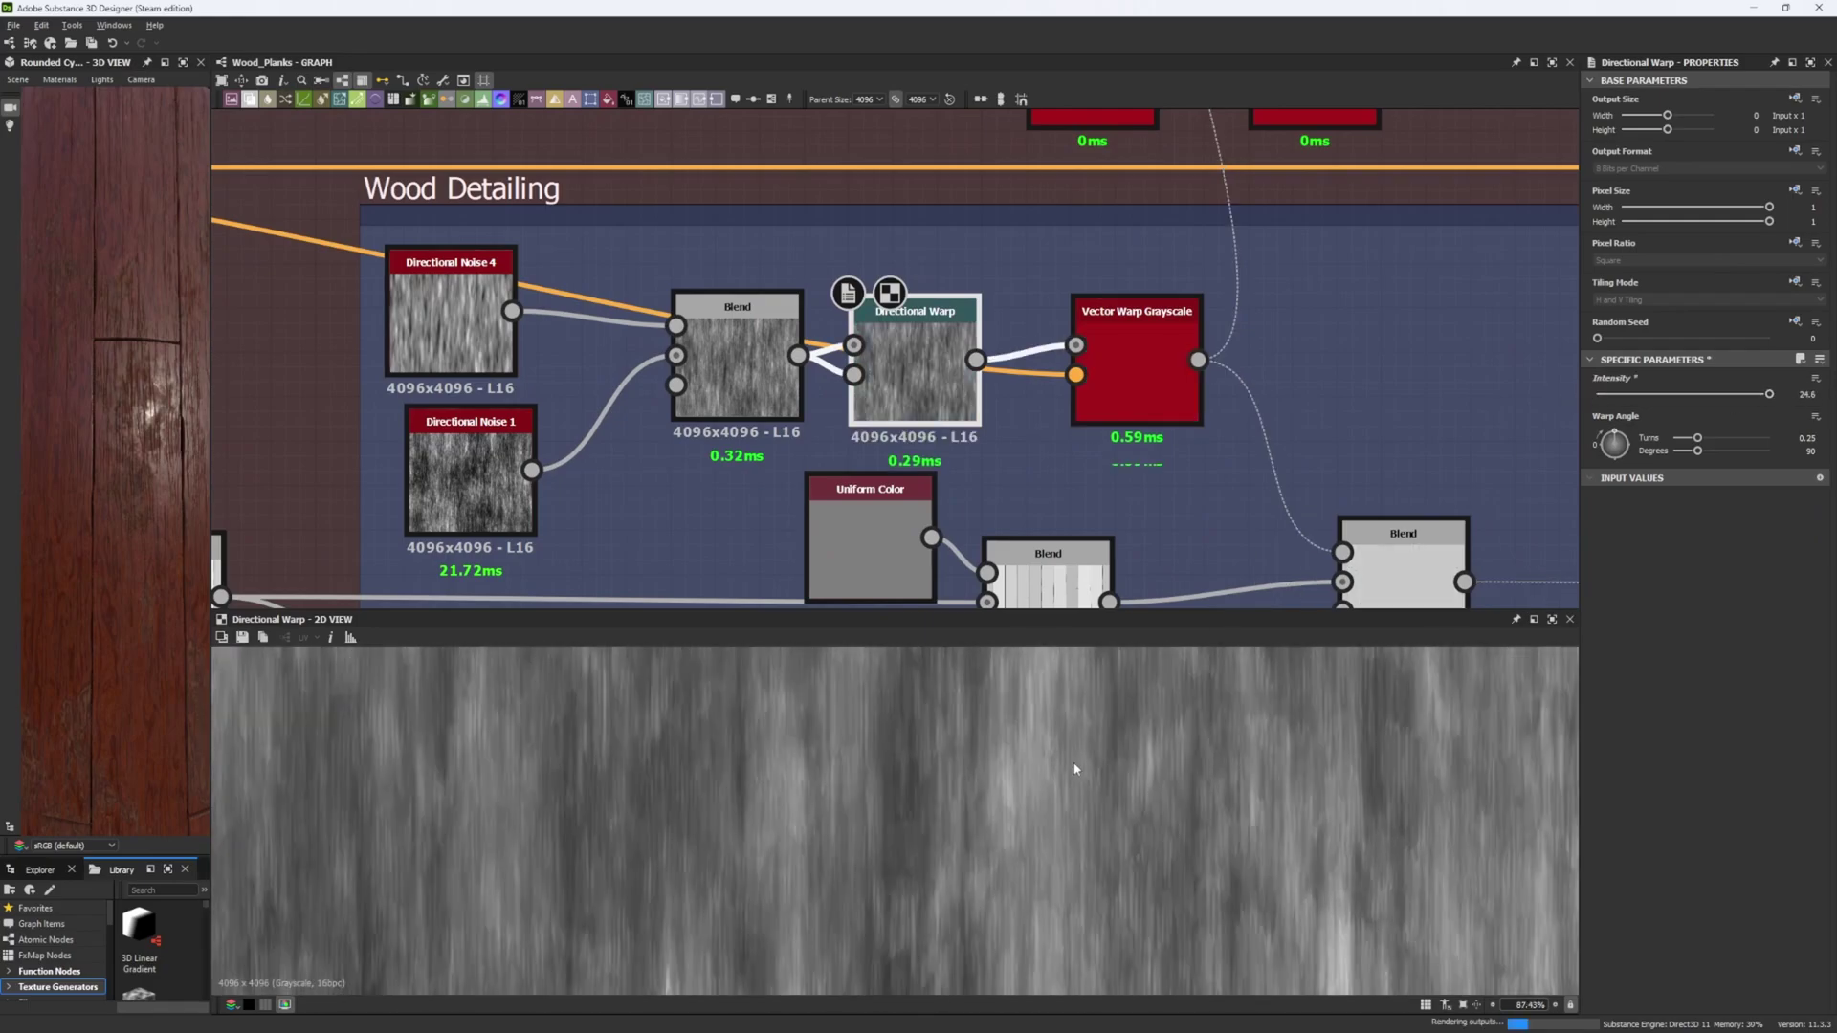
pyautogui.scroll(4, 1075, 768)
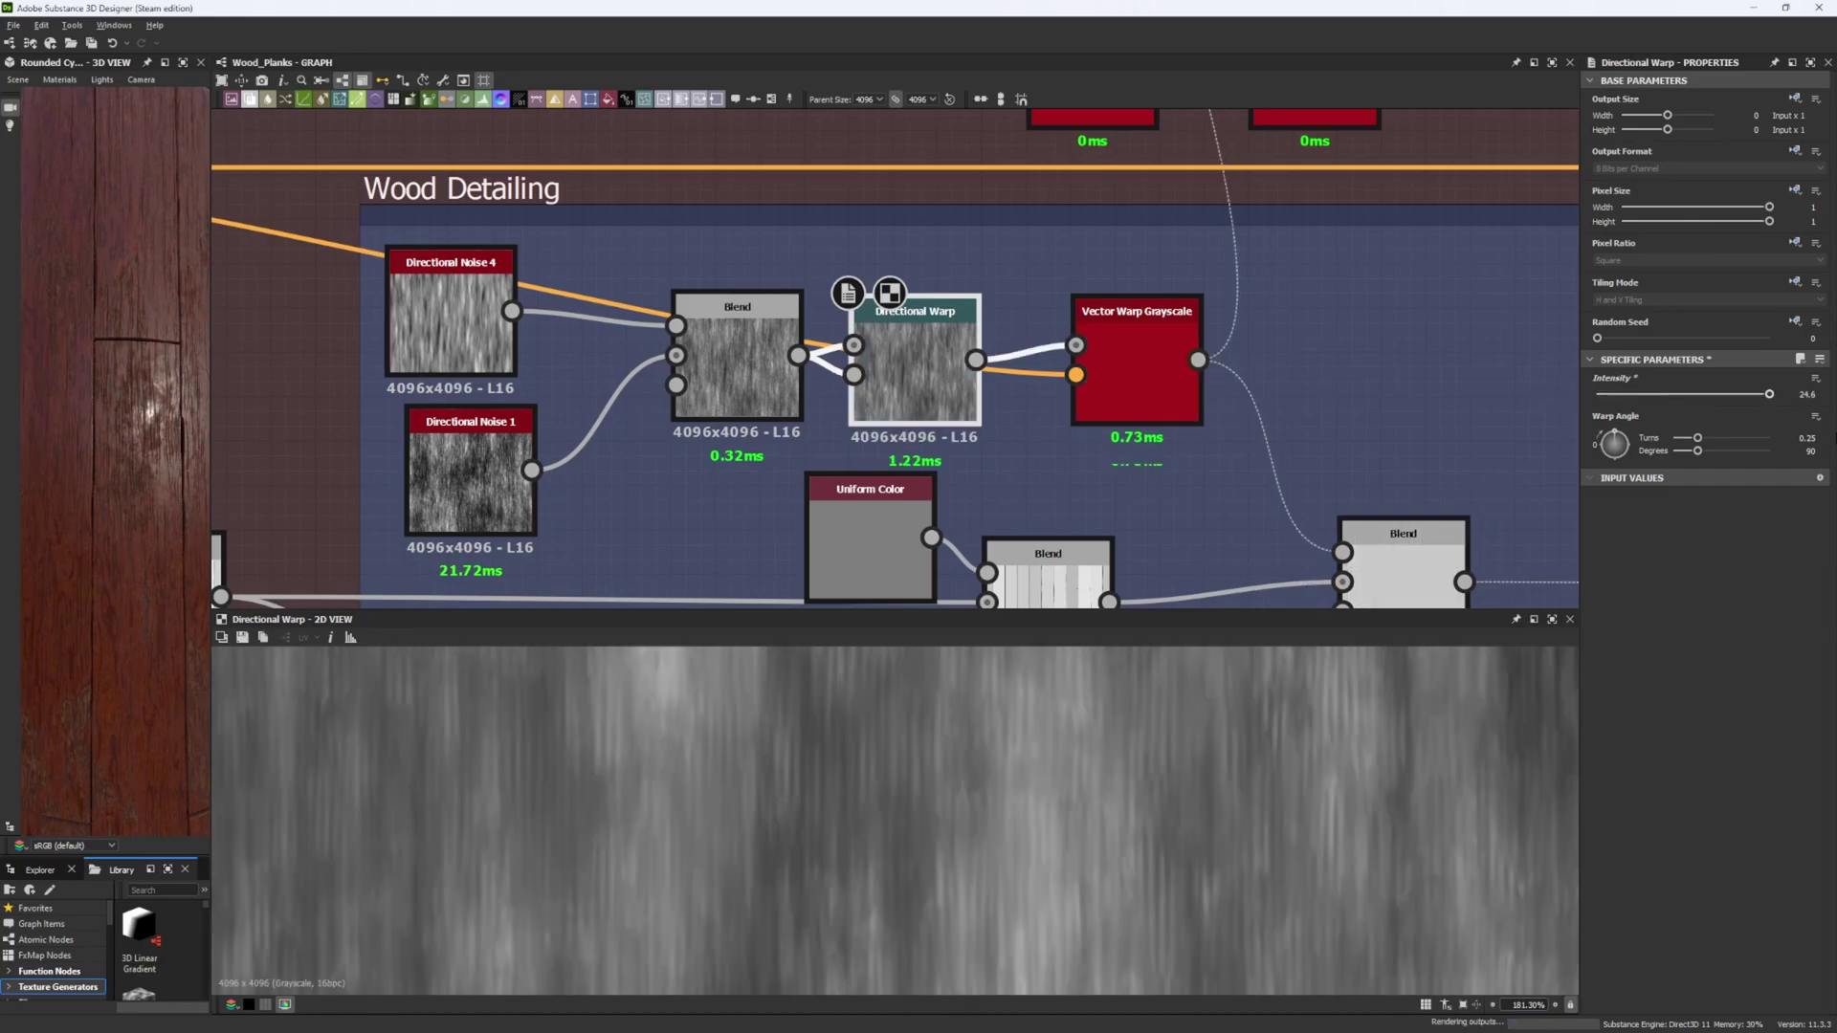
# Step: Duplicate the Directional Warp node below the chain and feed Directional Noise 1 into both its Input and Intensity Input
pyautogui.moveTo(893, 462); pyautogui.dragTo(937, 361, button='middle')
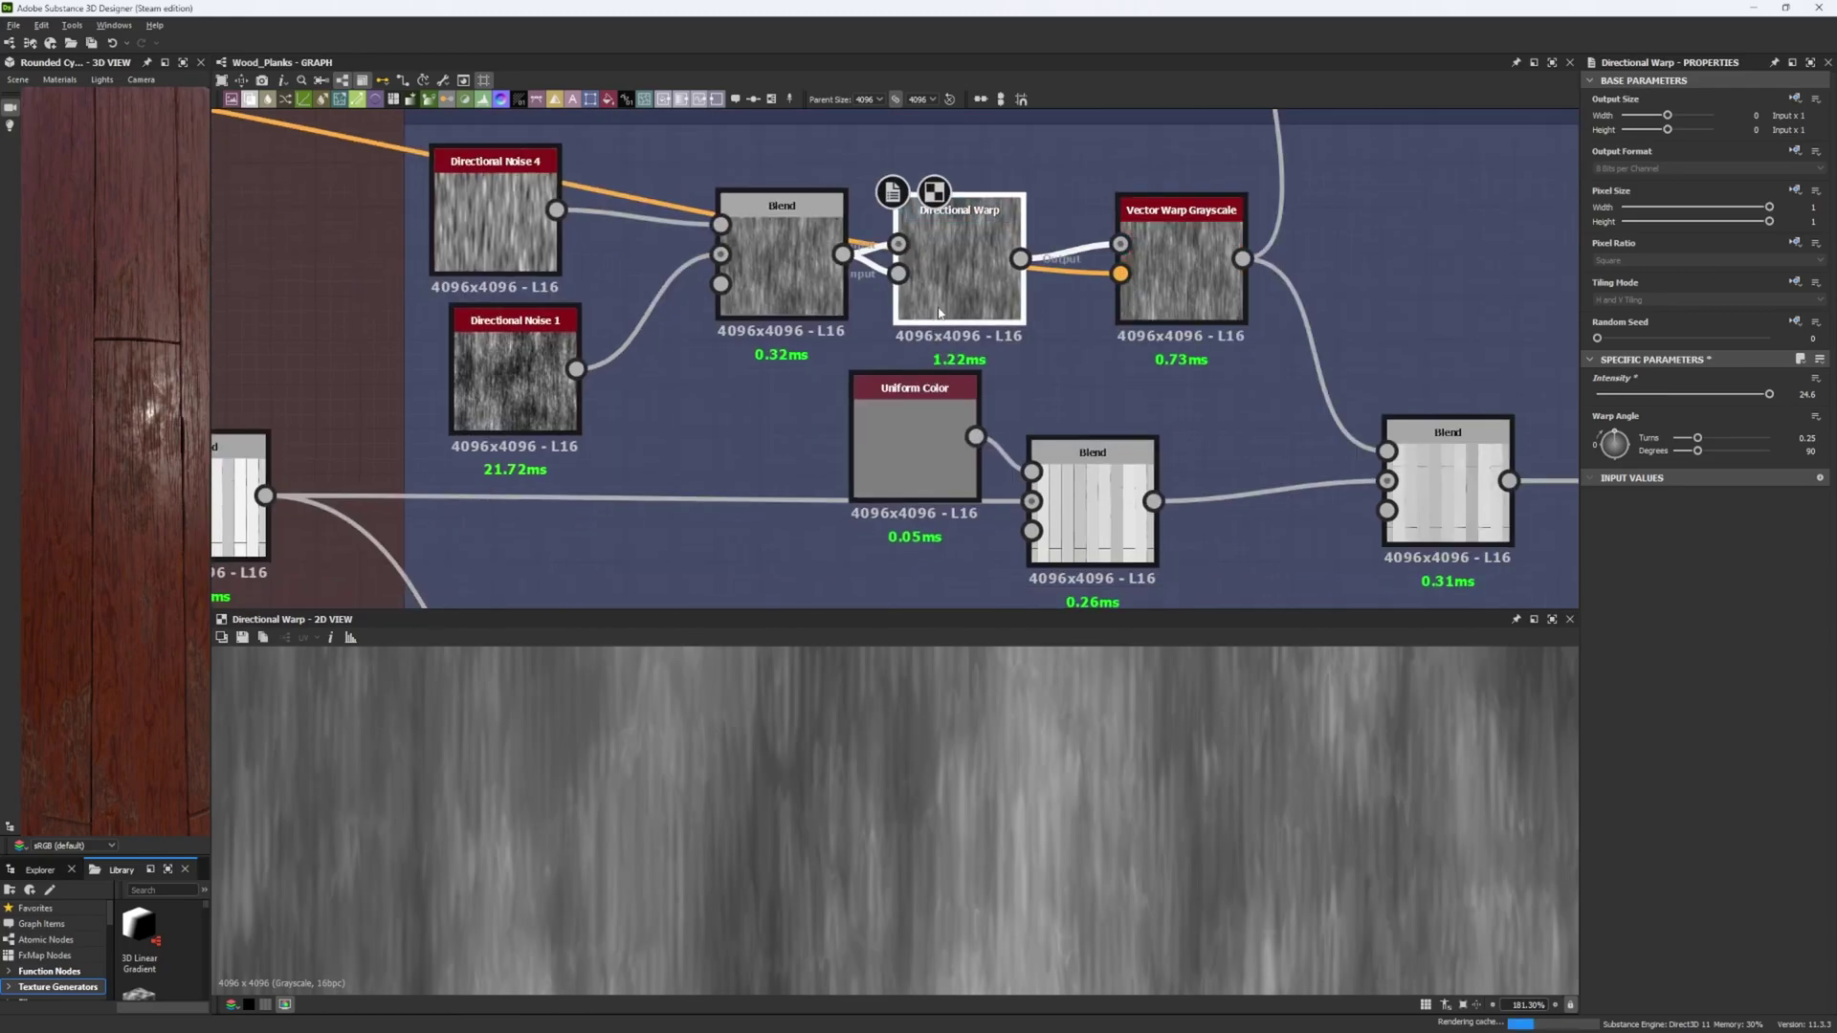
pyautogui.moveTo(704, 534); pyautogui.dragTo(754, 412, button='middle')
pyautogui.hotkey('ctrl', 'd')
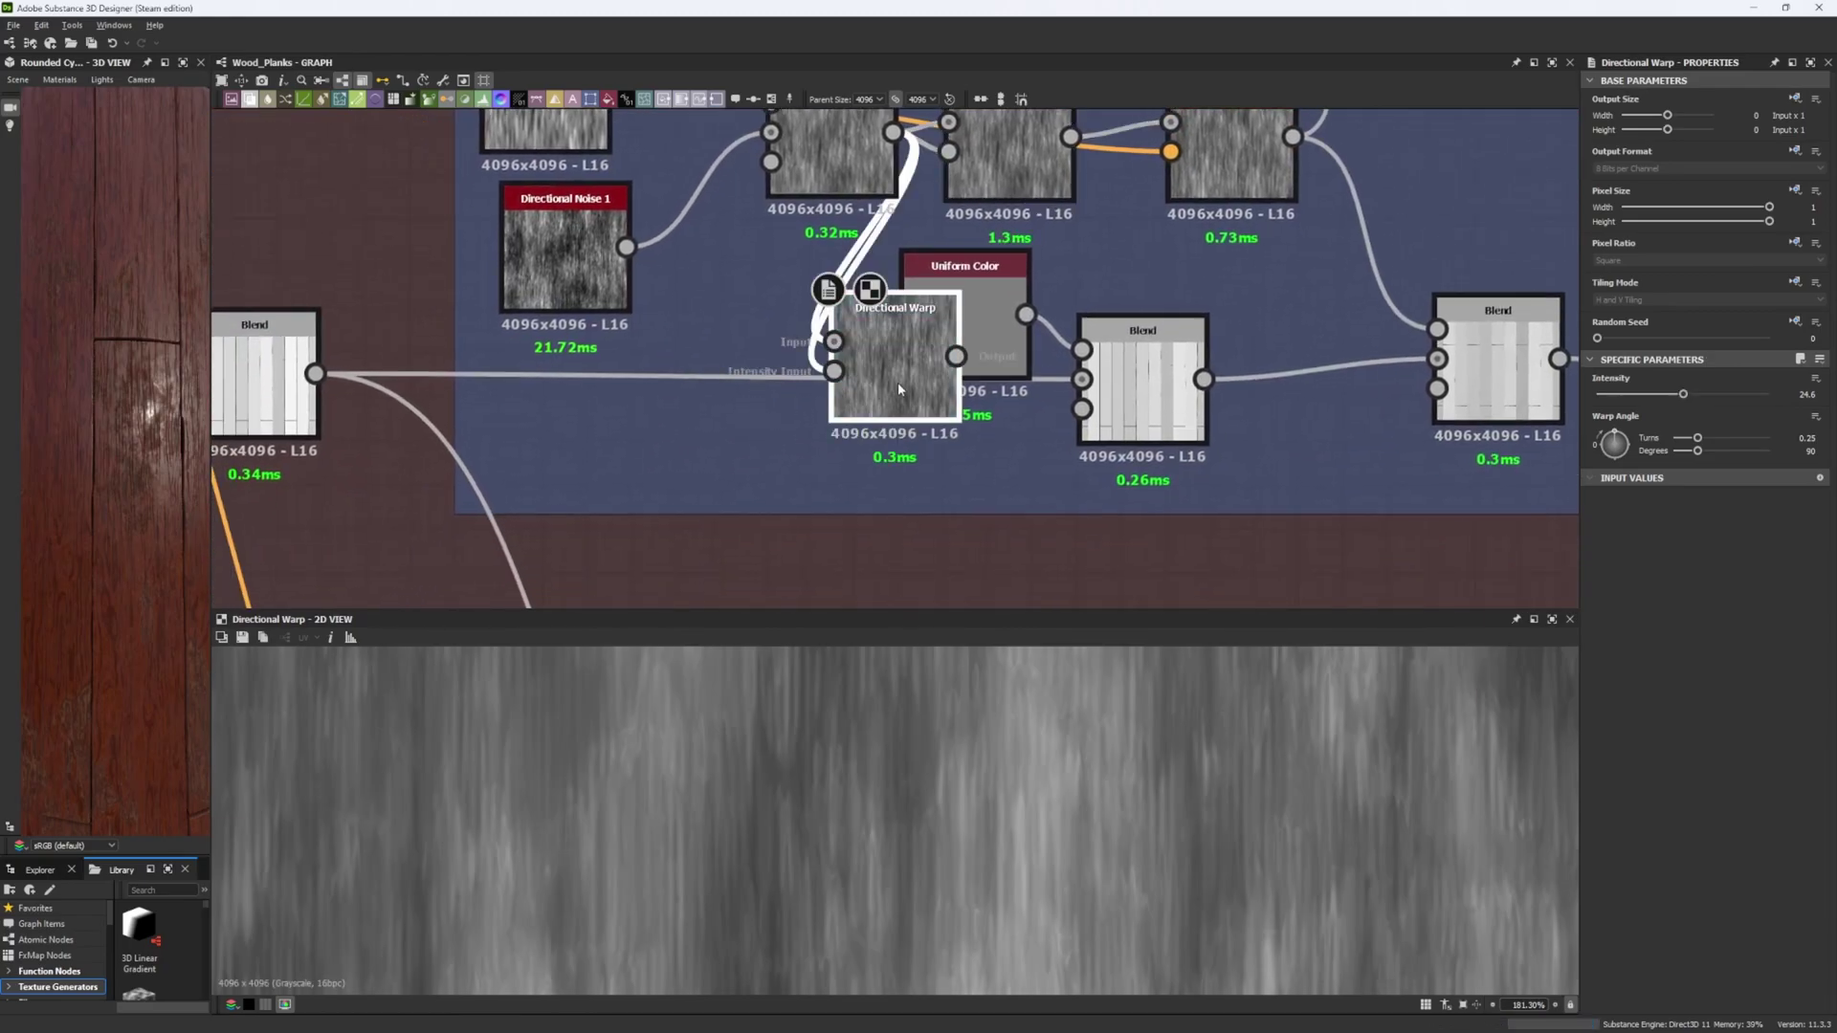
pyautogui.click(836, 478)
pyautogui.moveTo(626, 247); pyautogui.dragTo(771, 476)
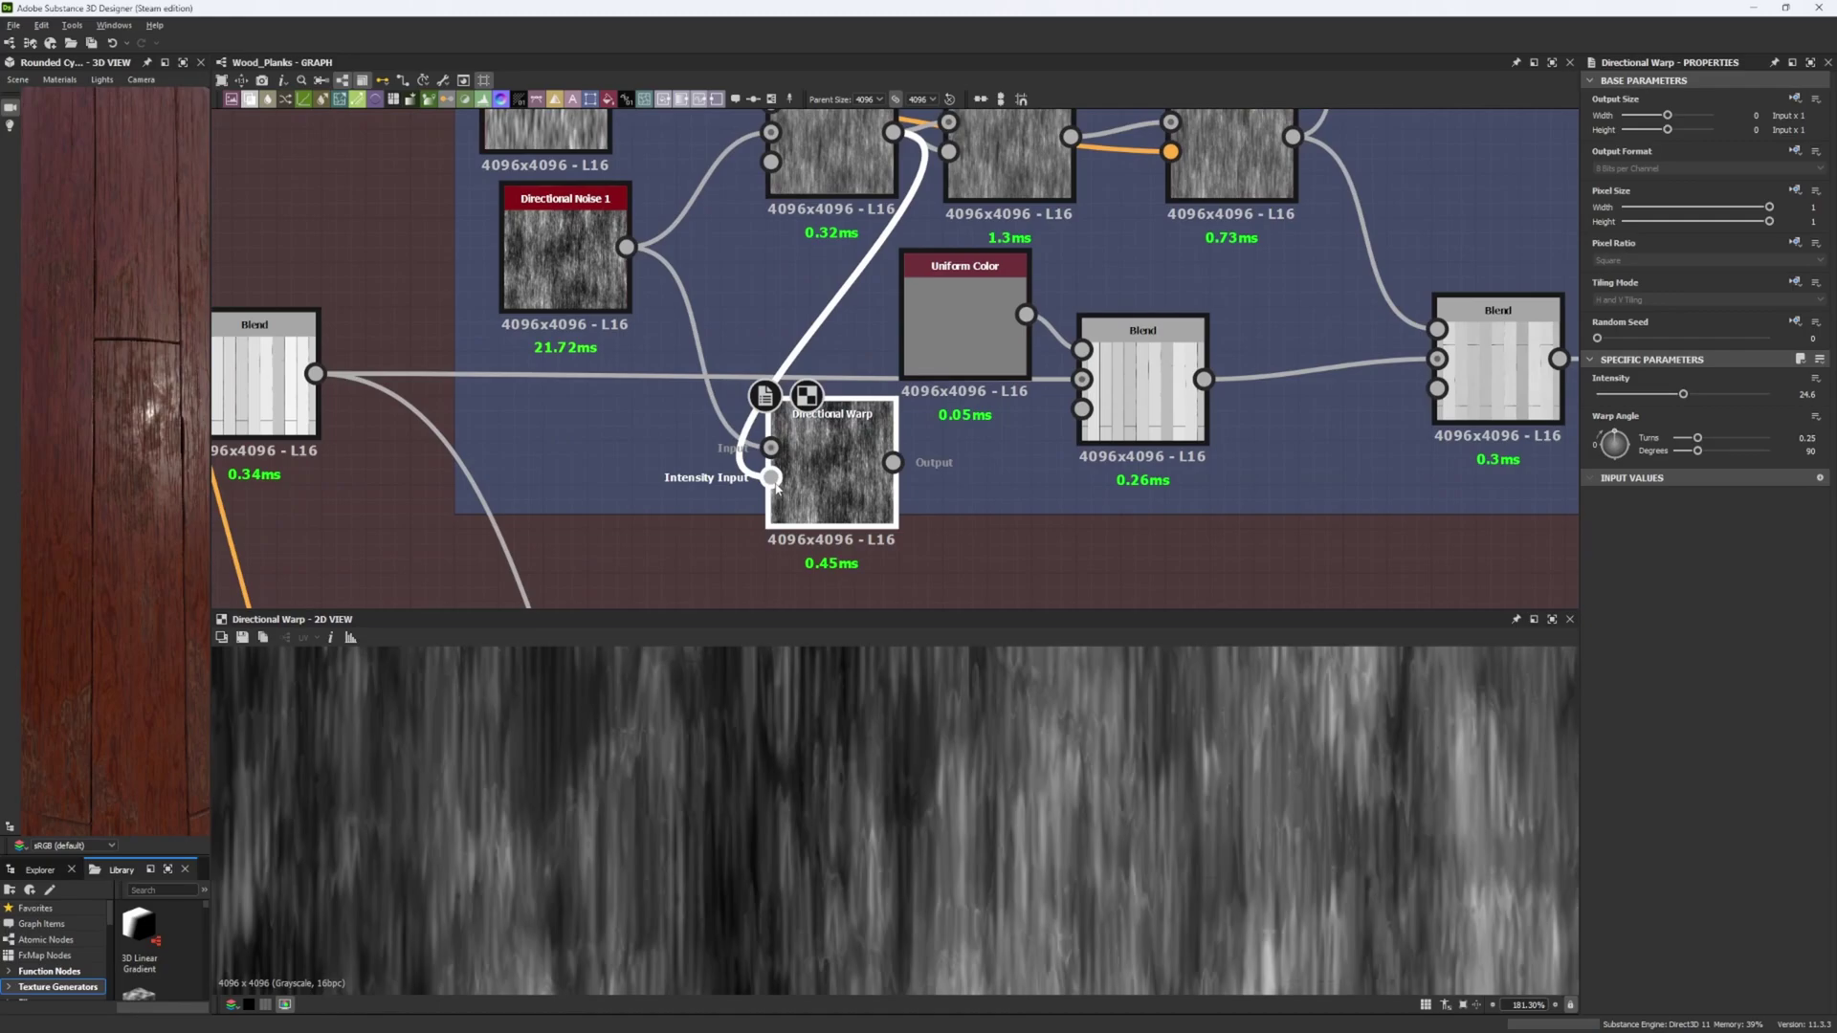
# Step: Examine the self-warped noise as a whole and up close, and delete the duplicated Directional Warp node
pyautogui.scroll(-10, 842, 756)
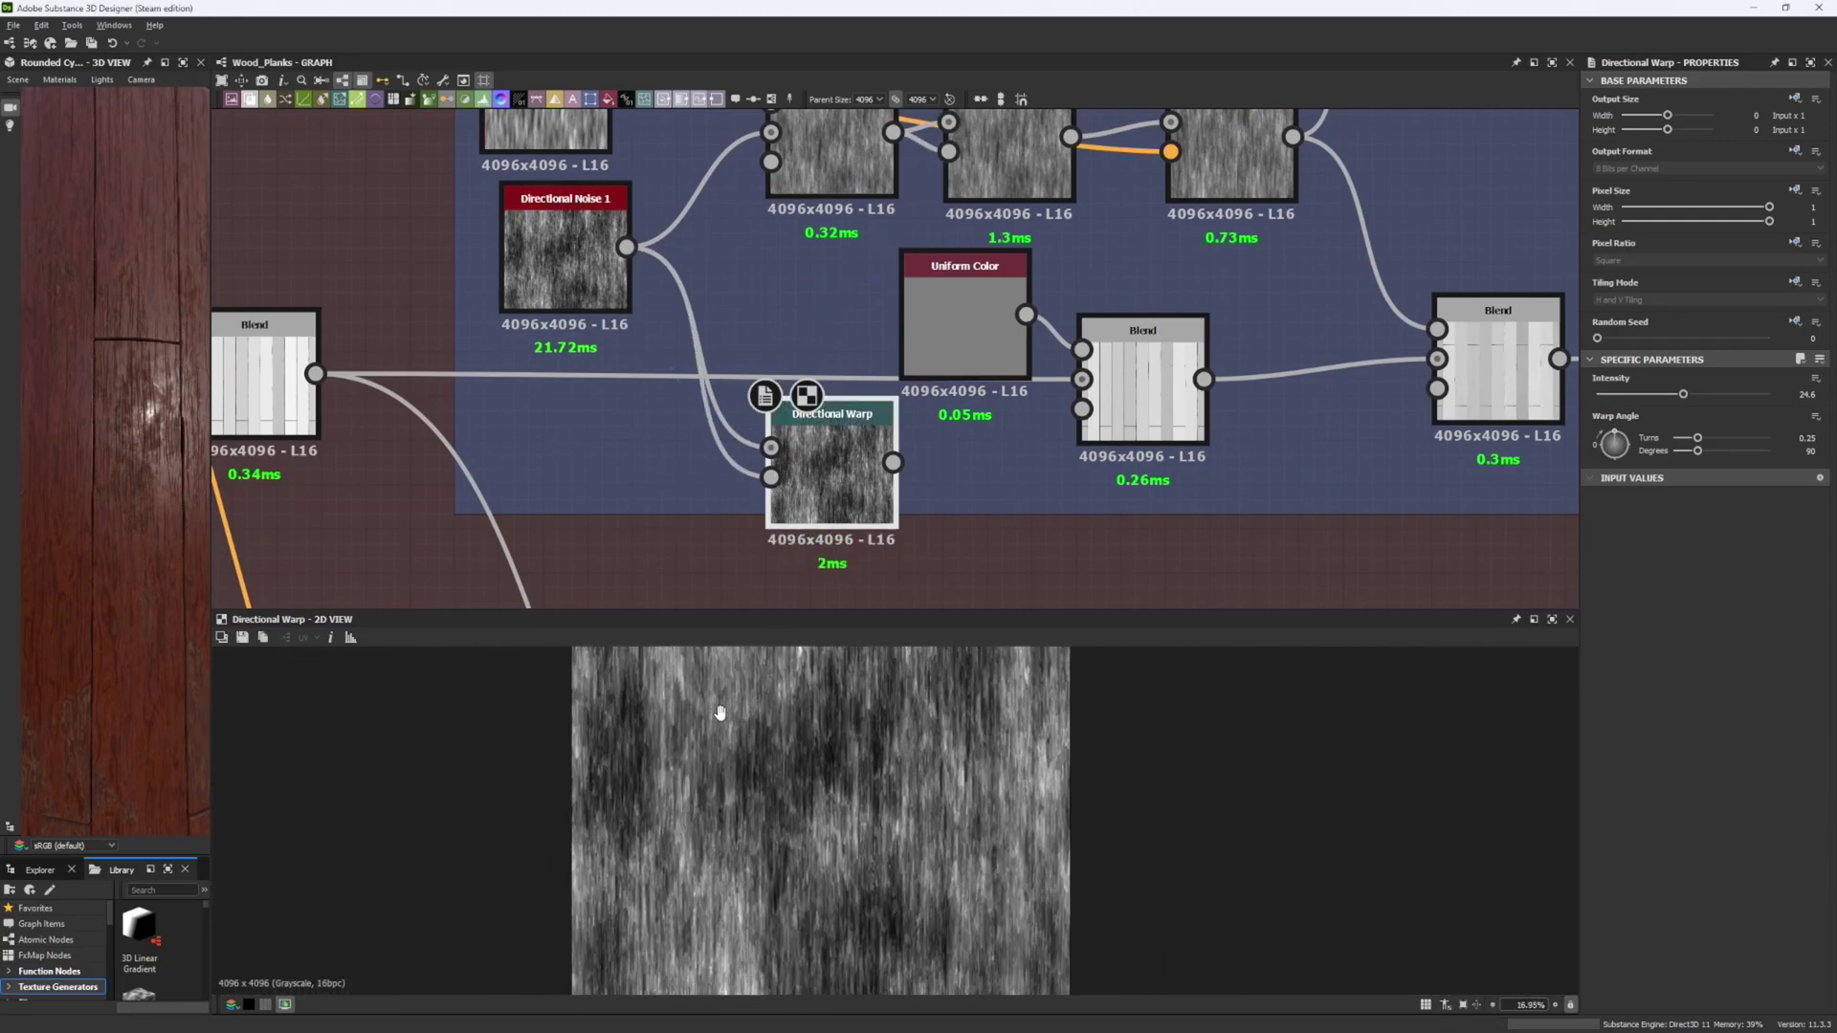
pyautogui.scroll(7, 719, 868)
pyautogui.scroll(8, 720, 869)
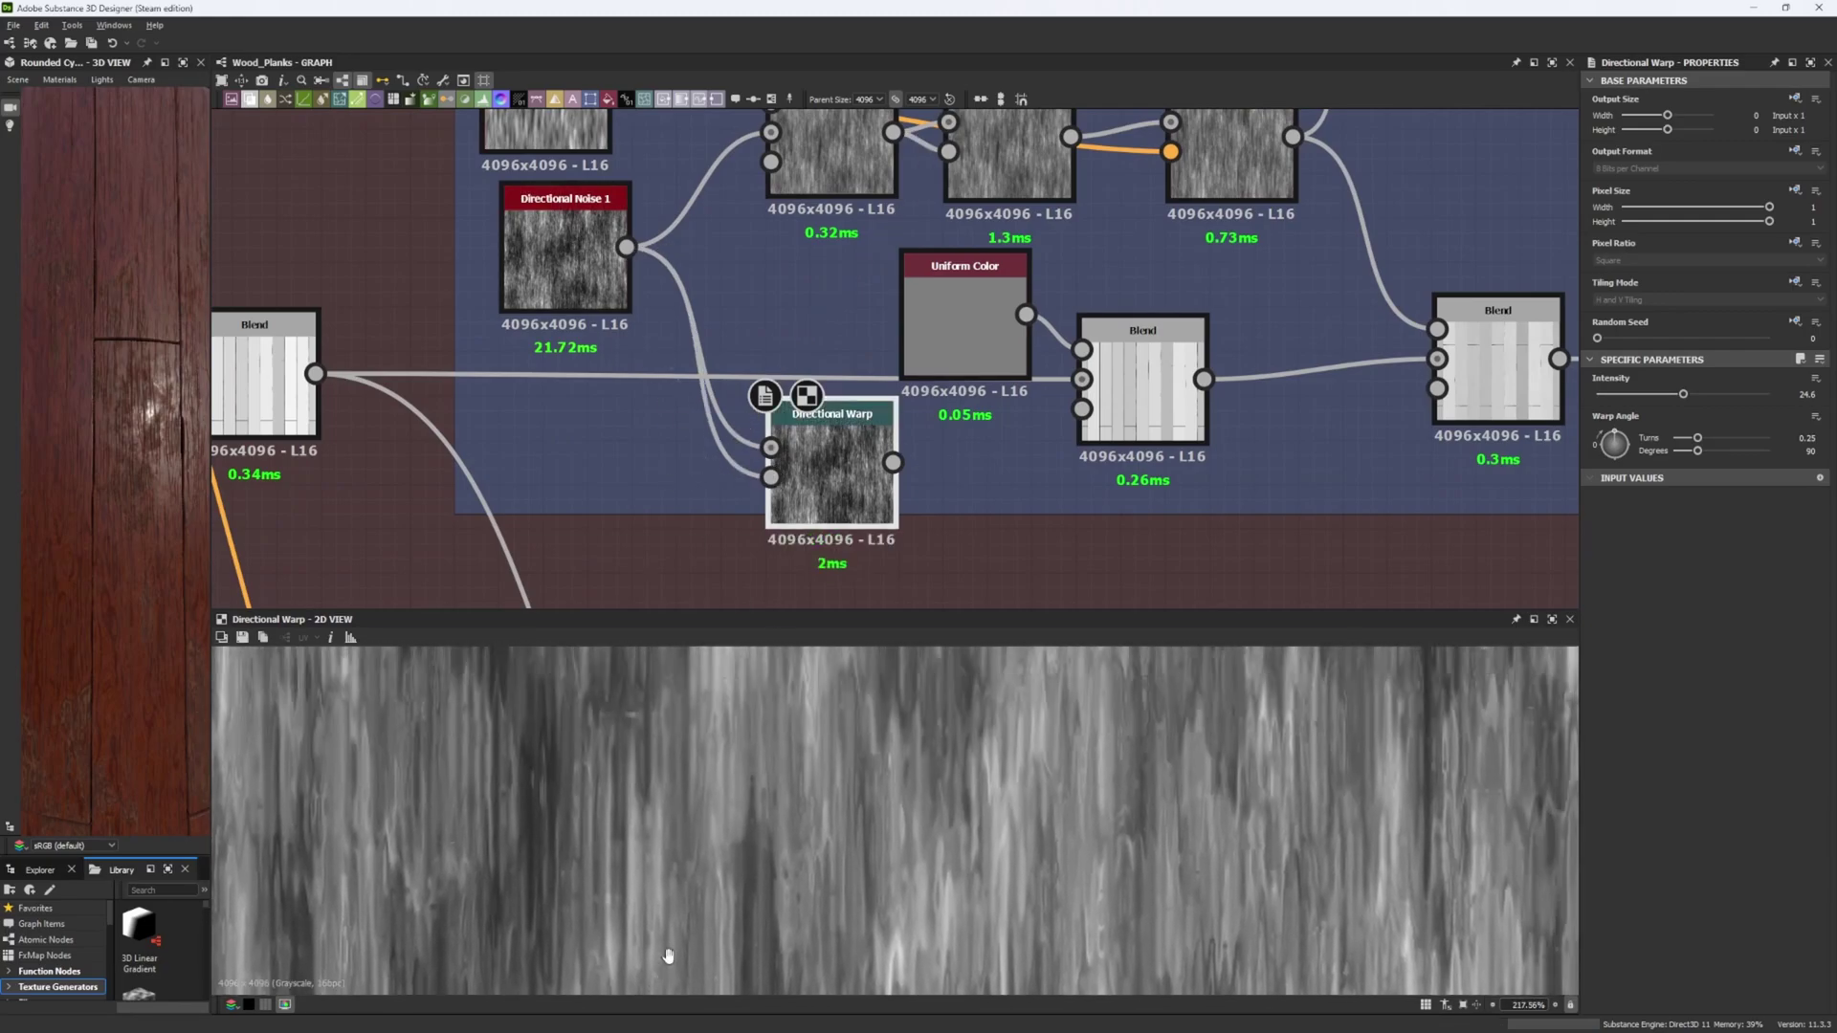
pyautogui.moveTo(750, 774); pyautogui.dragTo(723, 912, button='middle')
pyautogui.press('Delete')
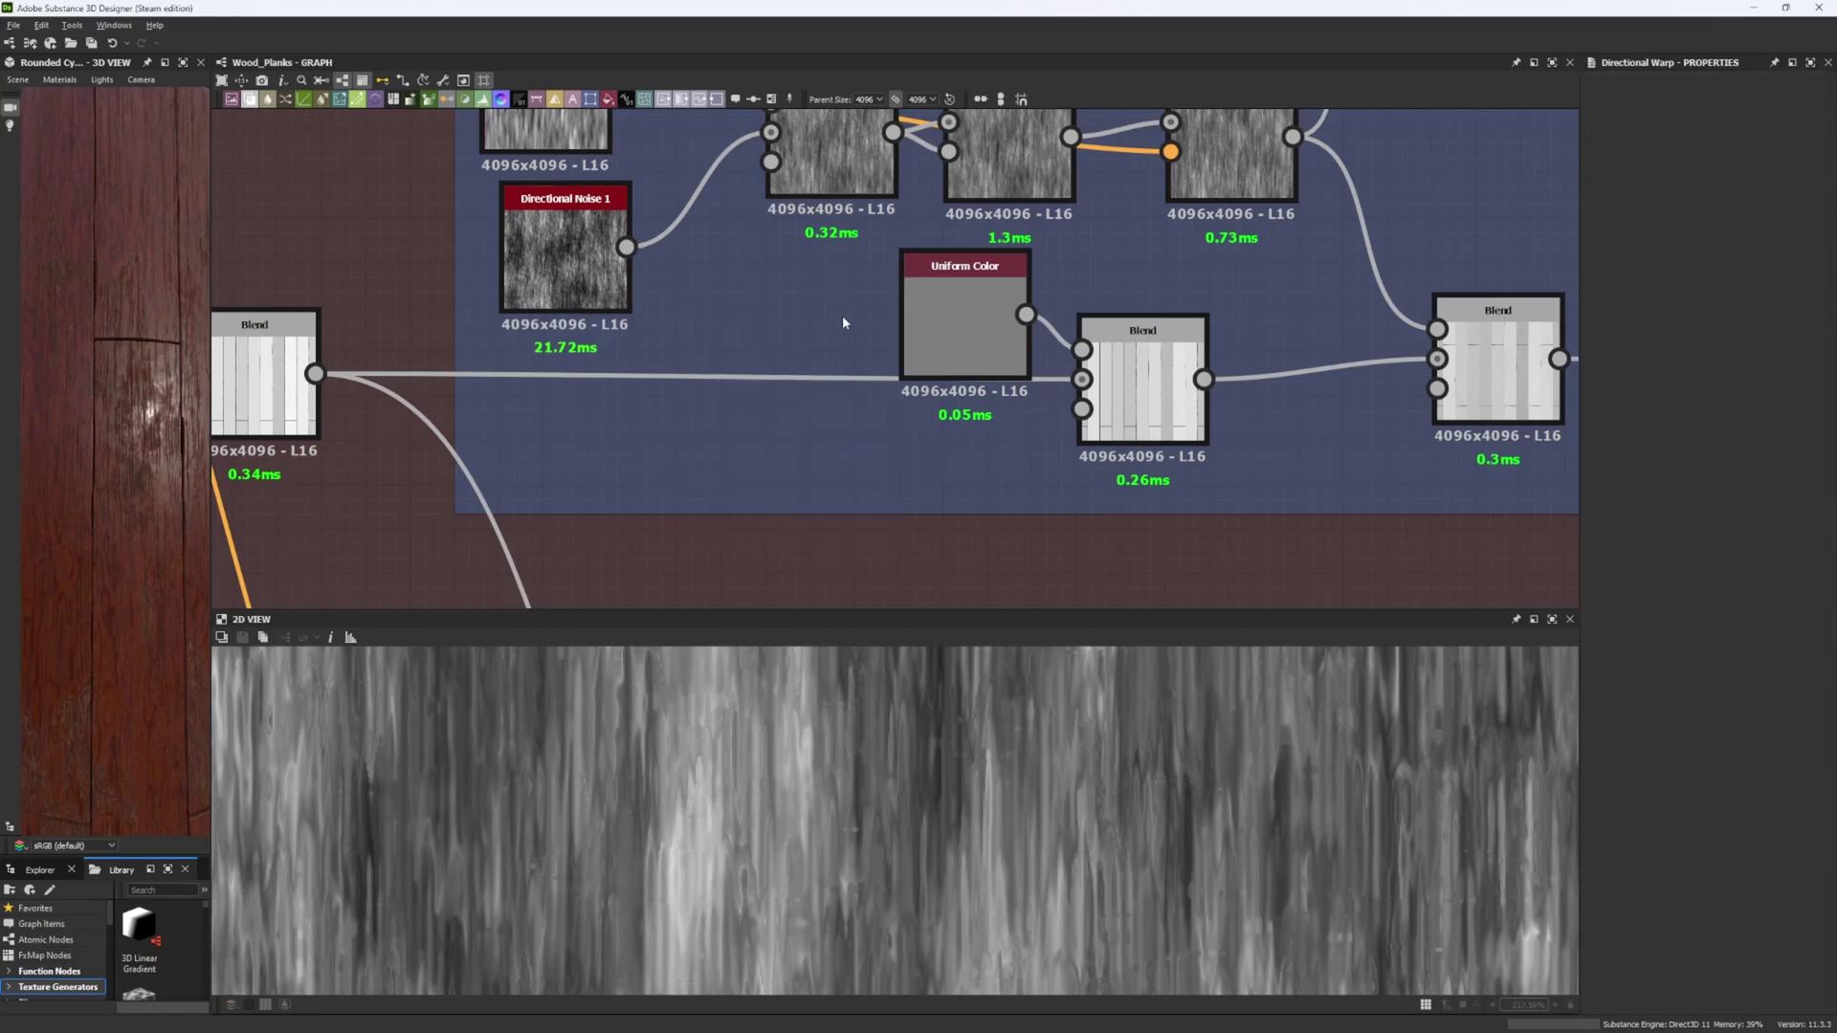
pyautogui.press('super')
pyautogui.rightClick(741, 274)
pyautogui.click(730, 365)
# Step: Move the Directional Noise 1 node so it sits directly beneath Directional Noise 4
pyautogui.moveTo(784, 378); pyautogui.dragTo(820, 531, button='middle')
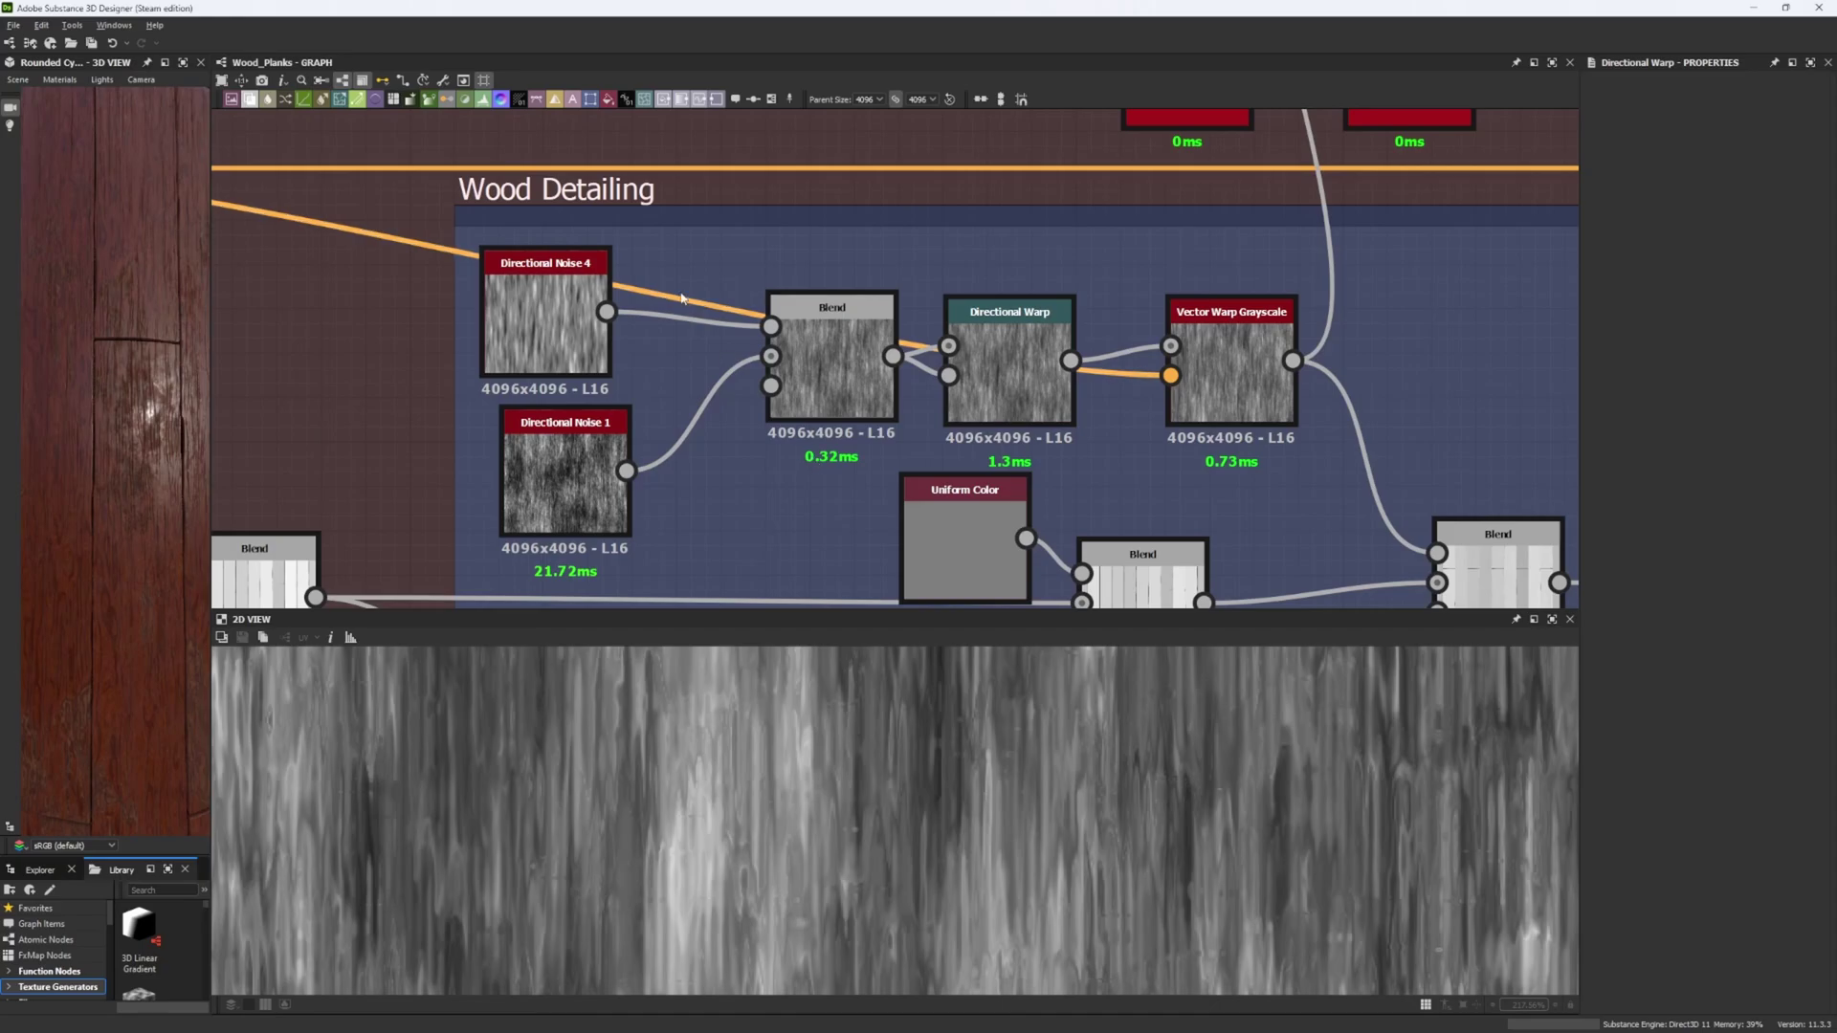
pyautogui.moveTo(616, 390); pyautogui.dragTo(645, 283, button='middle')
pyautogui.moveTo(632, 316); pyautogui.dragTo(612, 309)
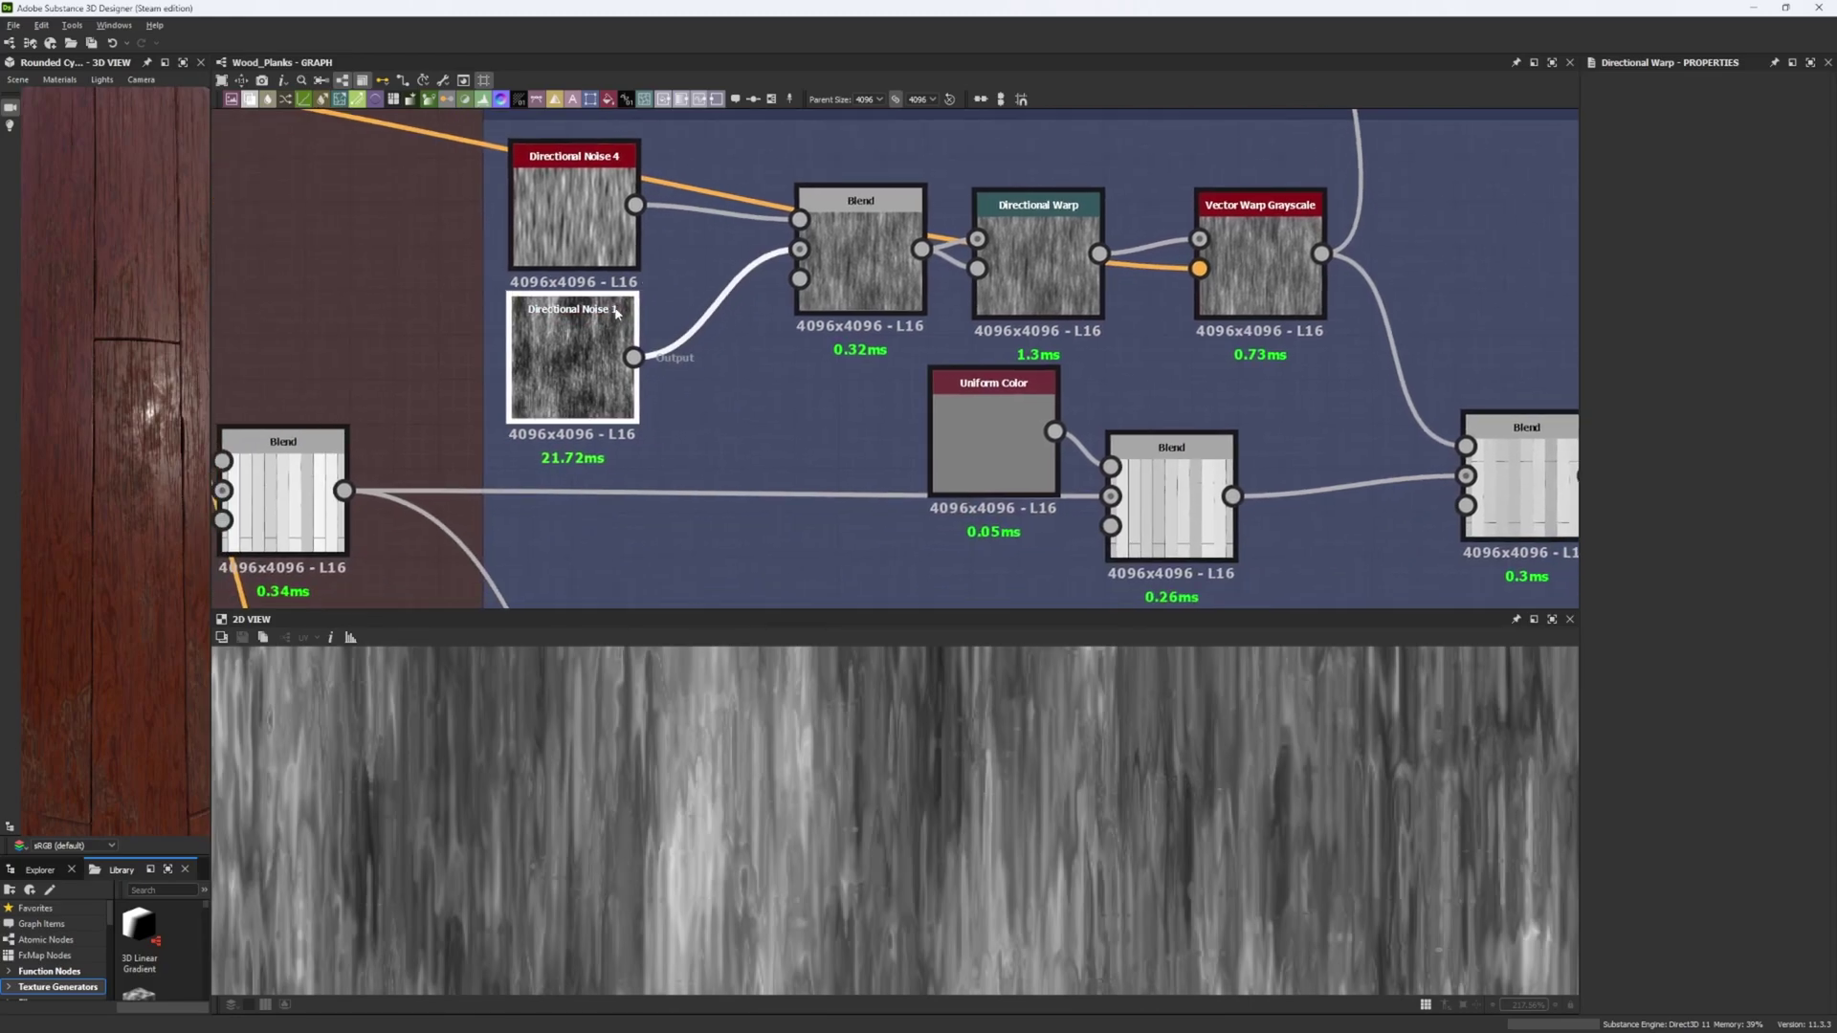
# Step: Preview the Subtract Blend that feeds the Wood Detailing frame and examine the plank grain at several magnifications
pyautogui.moveTo(383, 432); pyautogui.dragTo(545, 355, button='middle')
pyautogui.doubleClick(453, 372)
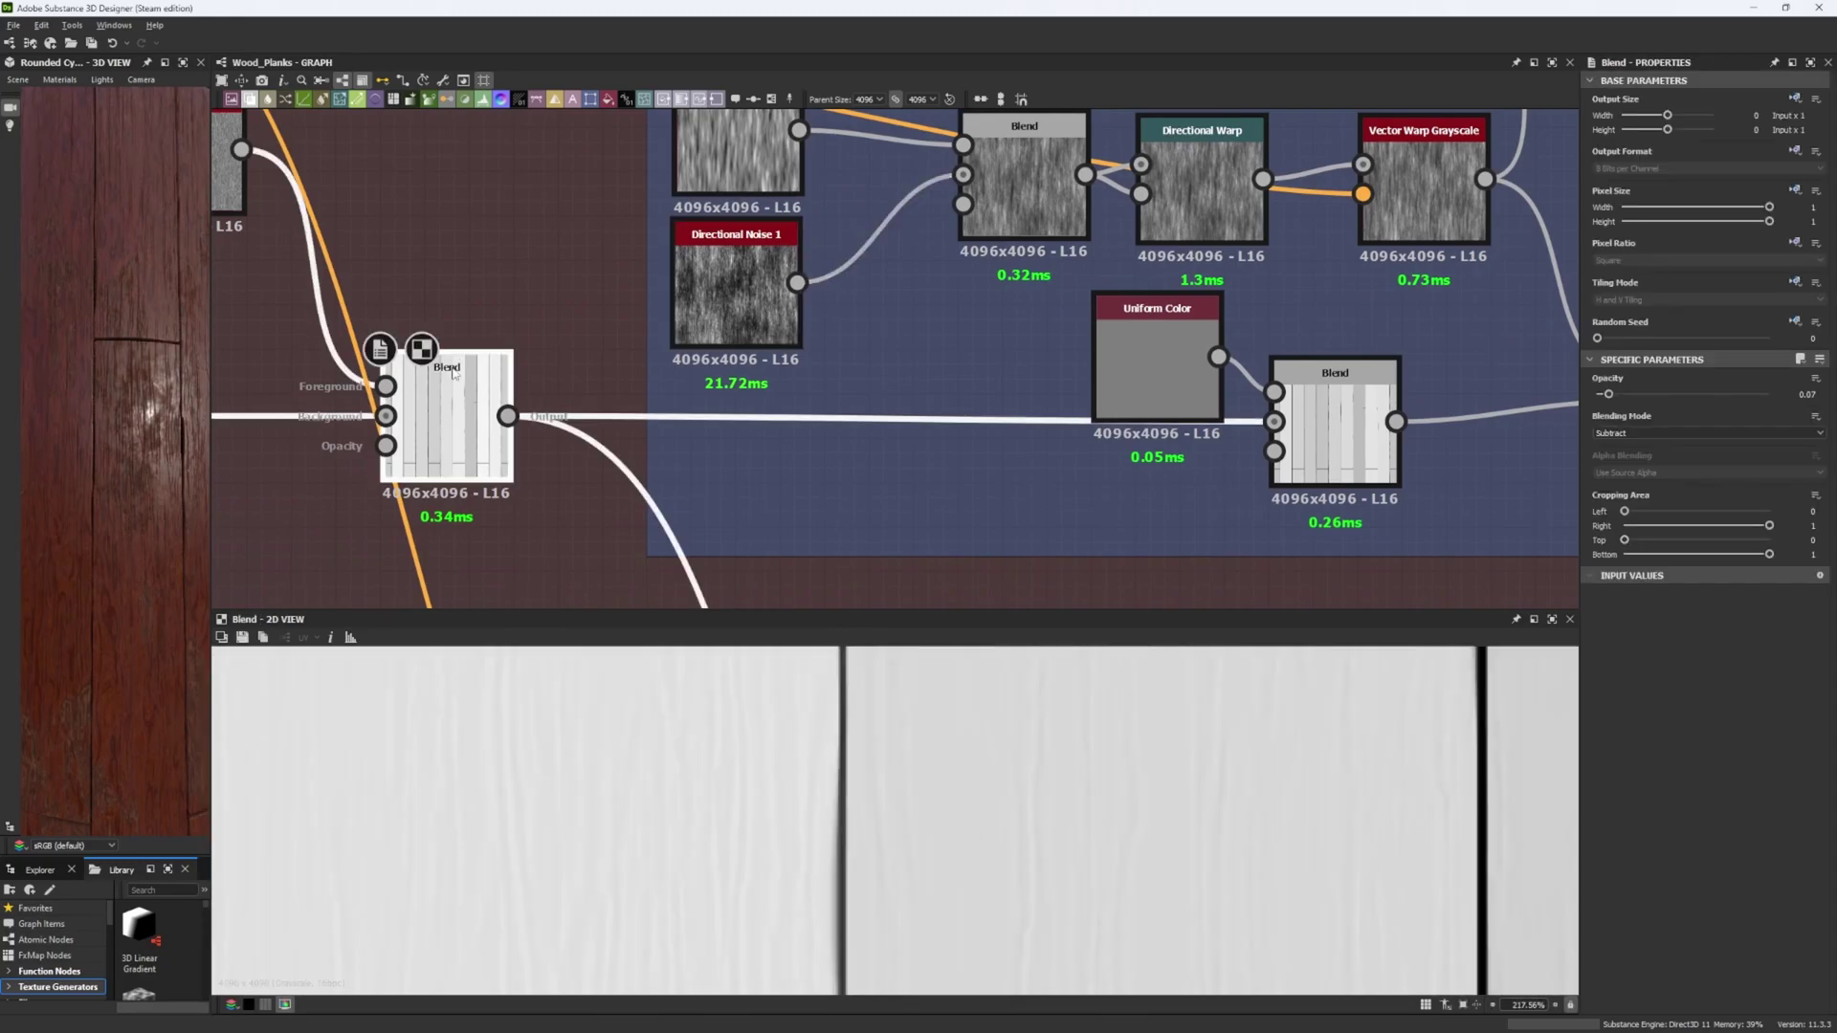
pyautogui.scroll(-5, 1073, 827)
pyautogui.scroll(4, 1073, 826)
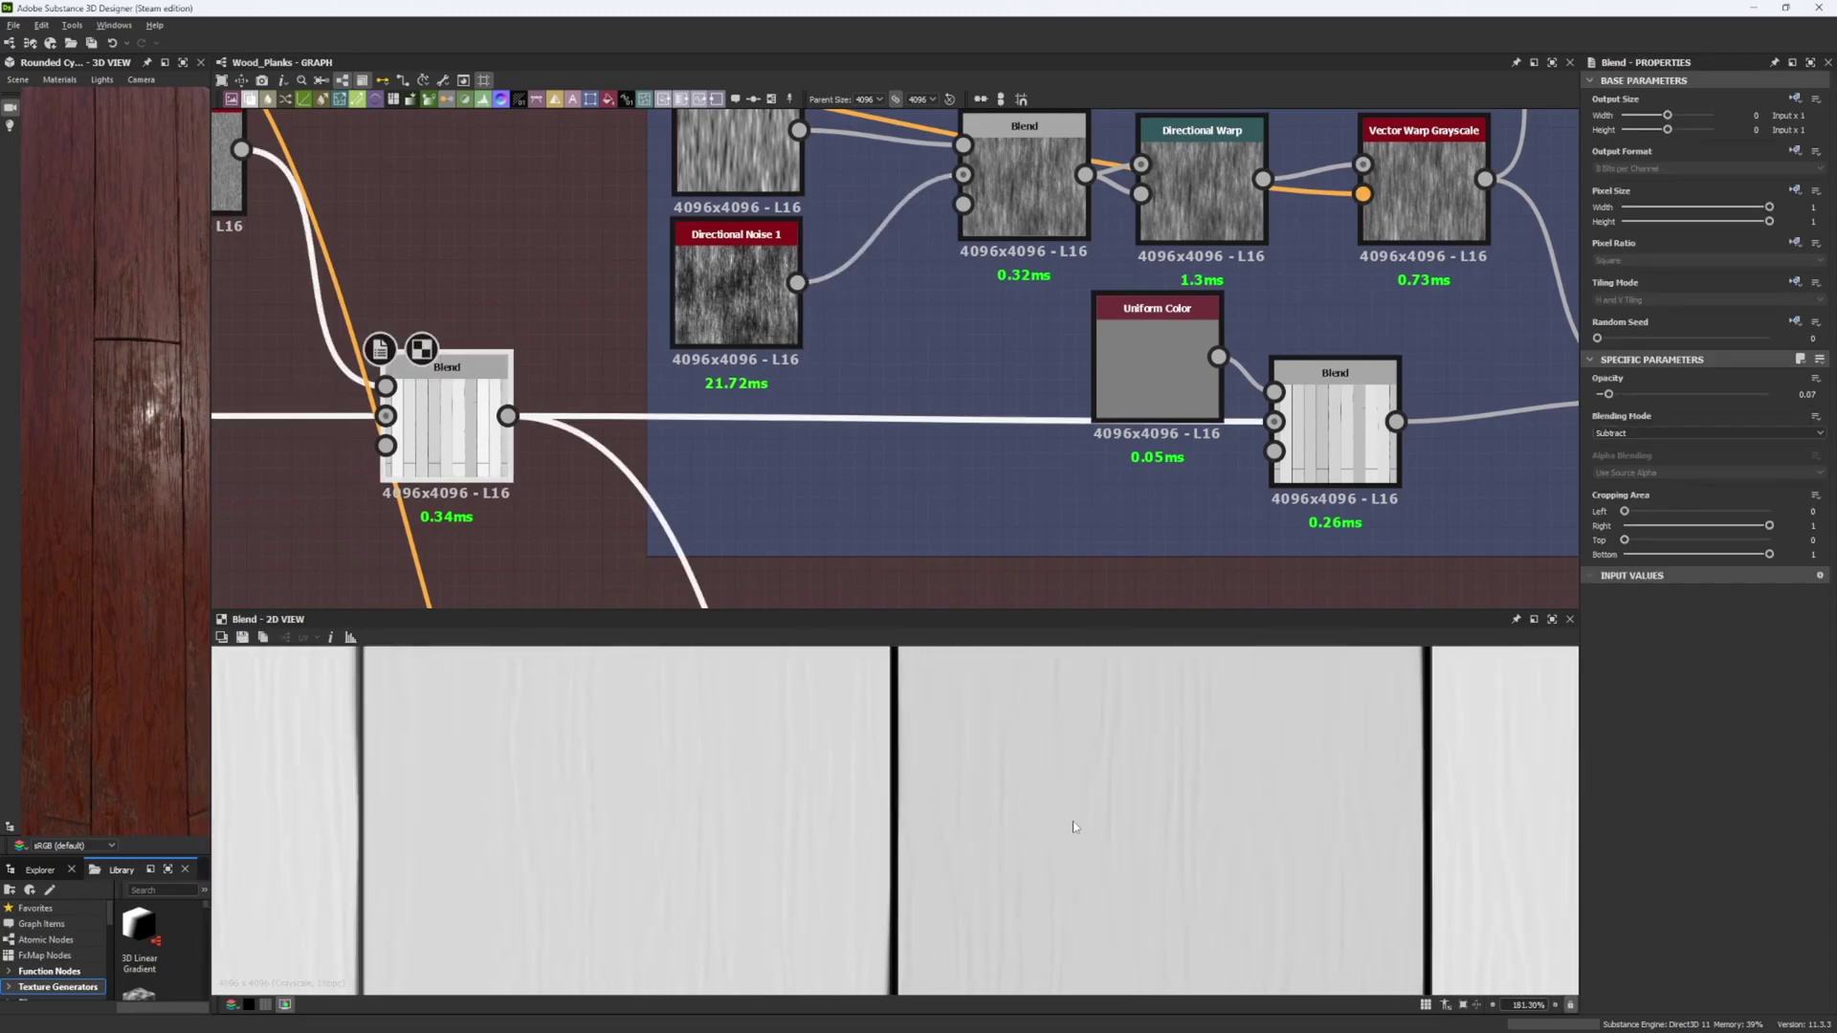
pyautogui.scroll(-4, 1067, 857)
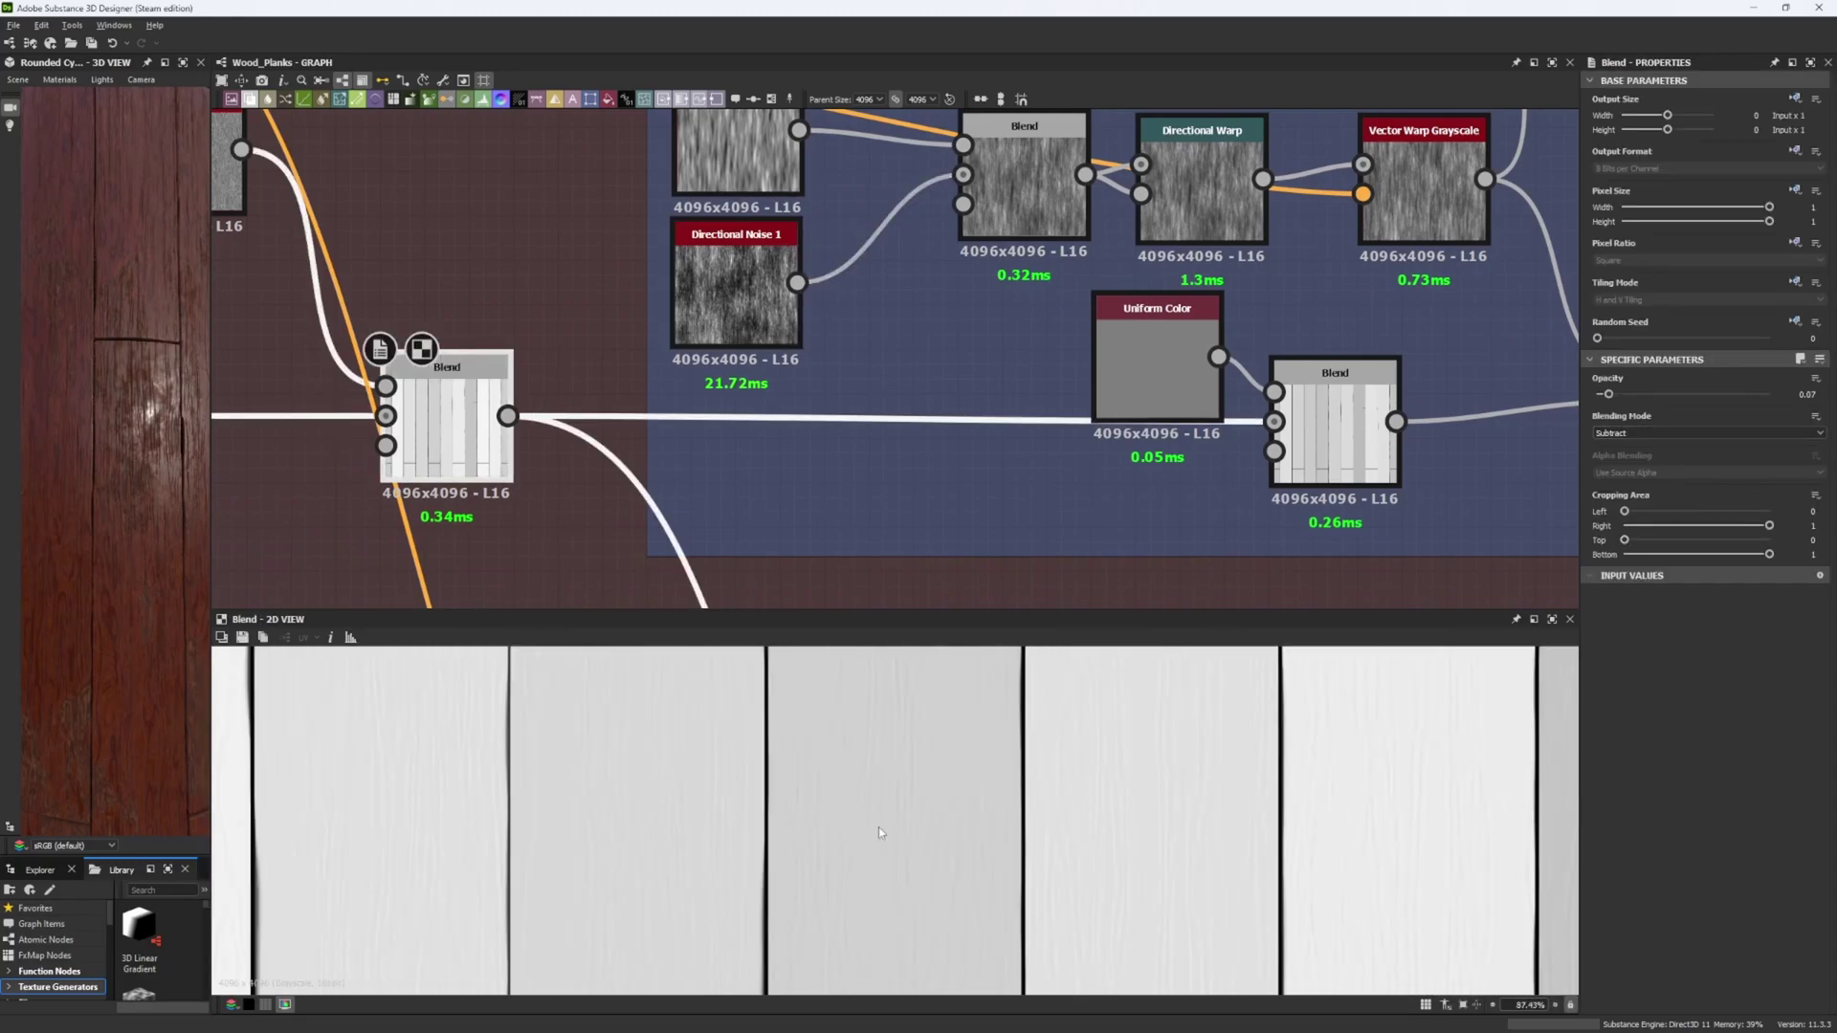
pyautogui.scroll(-3, 880, 832)
pyautogui.scroll(7, 894, 770)
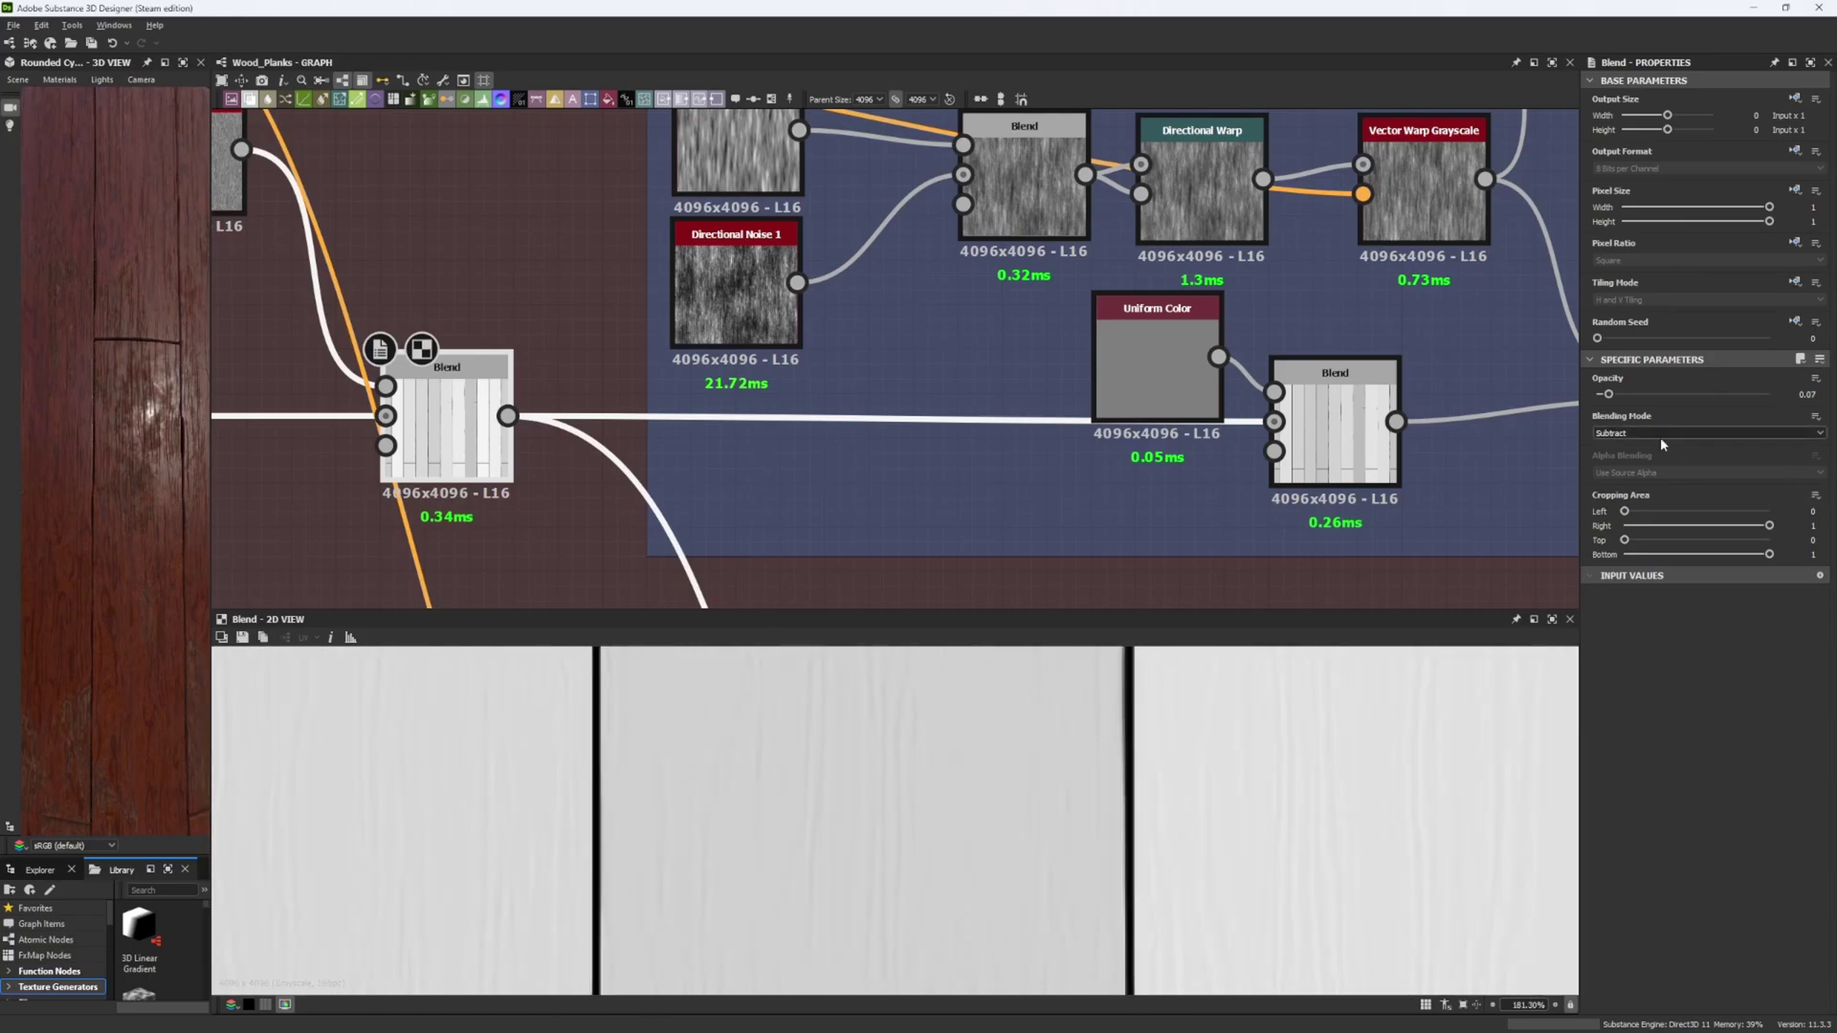
# Step: Move the Uniform Color node clear of the Blend it feeds, and preview that Min (Darken) Blend's planks
pyautogui.moveTo(1065, 498); pyautogui.dragTo(555, 555, button='middle')
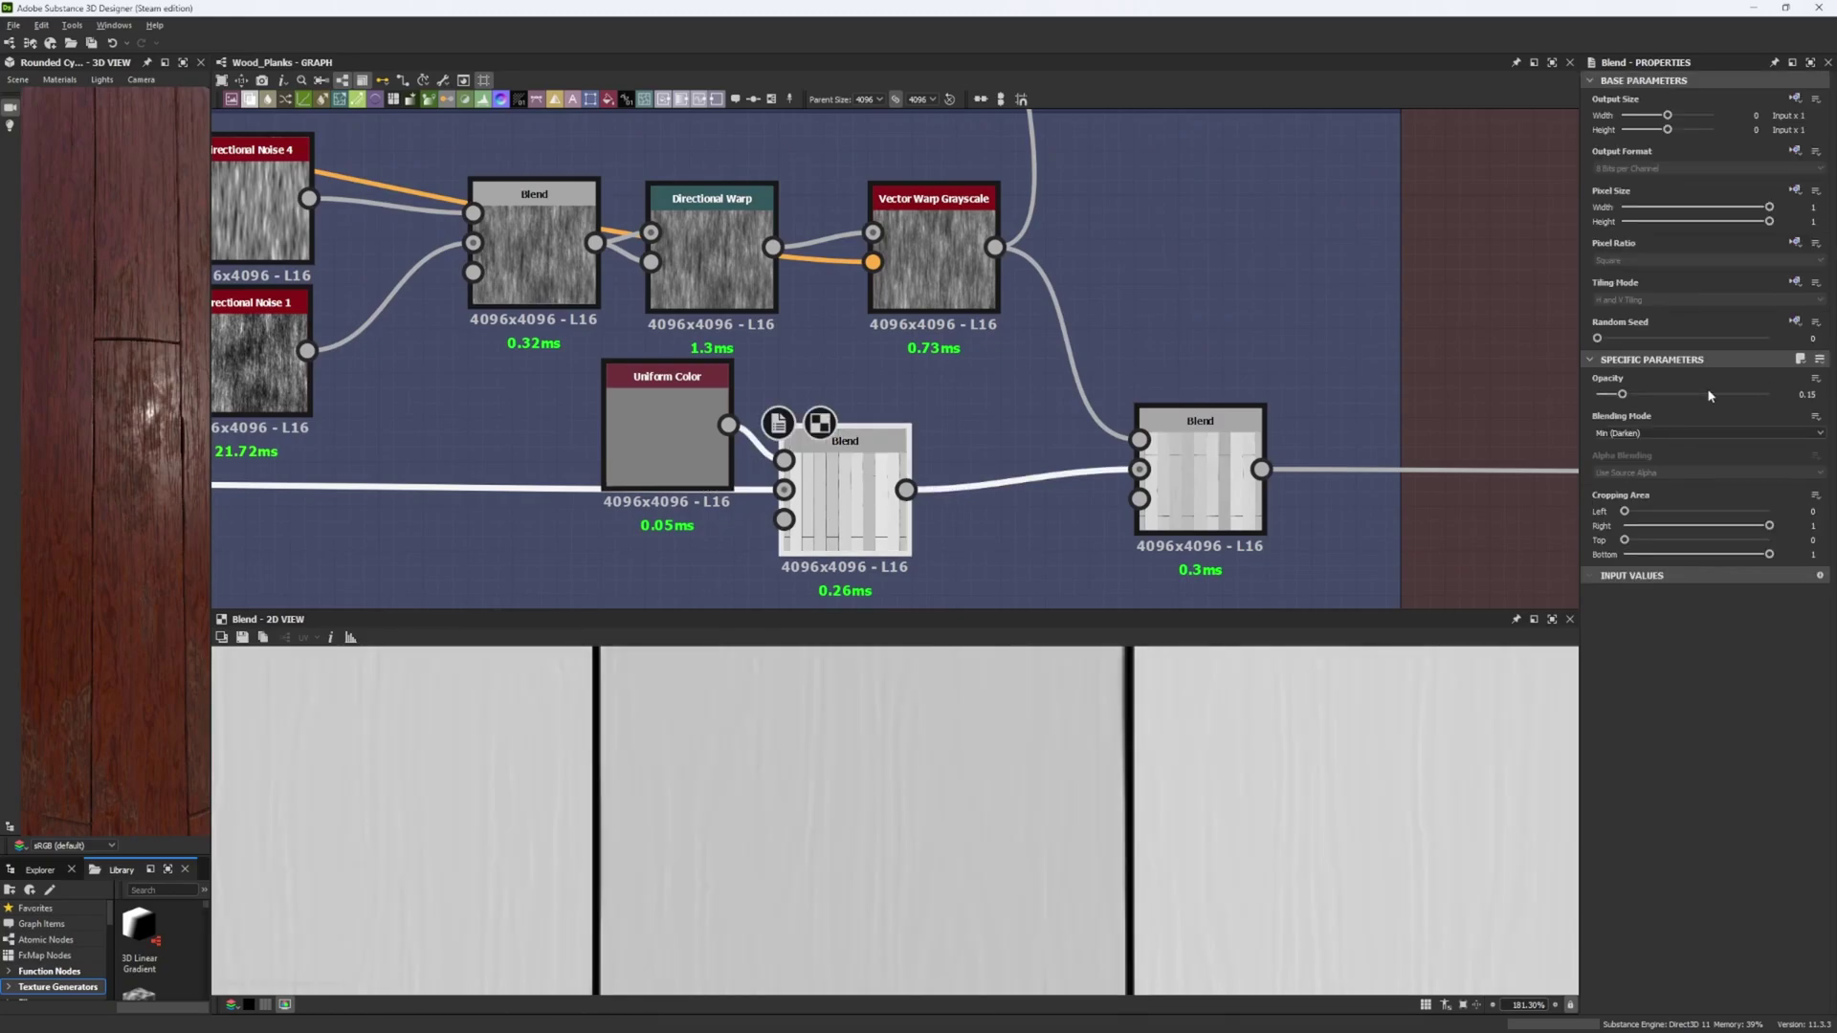
pyautogui.moveTo(623, 443)
pyautogui.mouseDown()
pyautogui.moveTo(579, 393)
pyautogui.moveTo(490, 445)
pyautogui.moveTo(553, 417)
pyautogui.moveTo(597, 440)
pyautogui.mouseUp()
pyautogui.scroll(-3, 657, 807)
pyautogui.scroll(3, 671, 804)
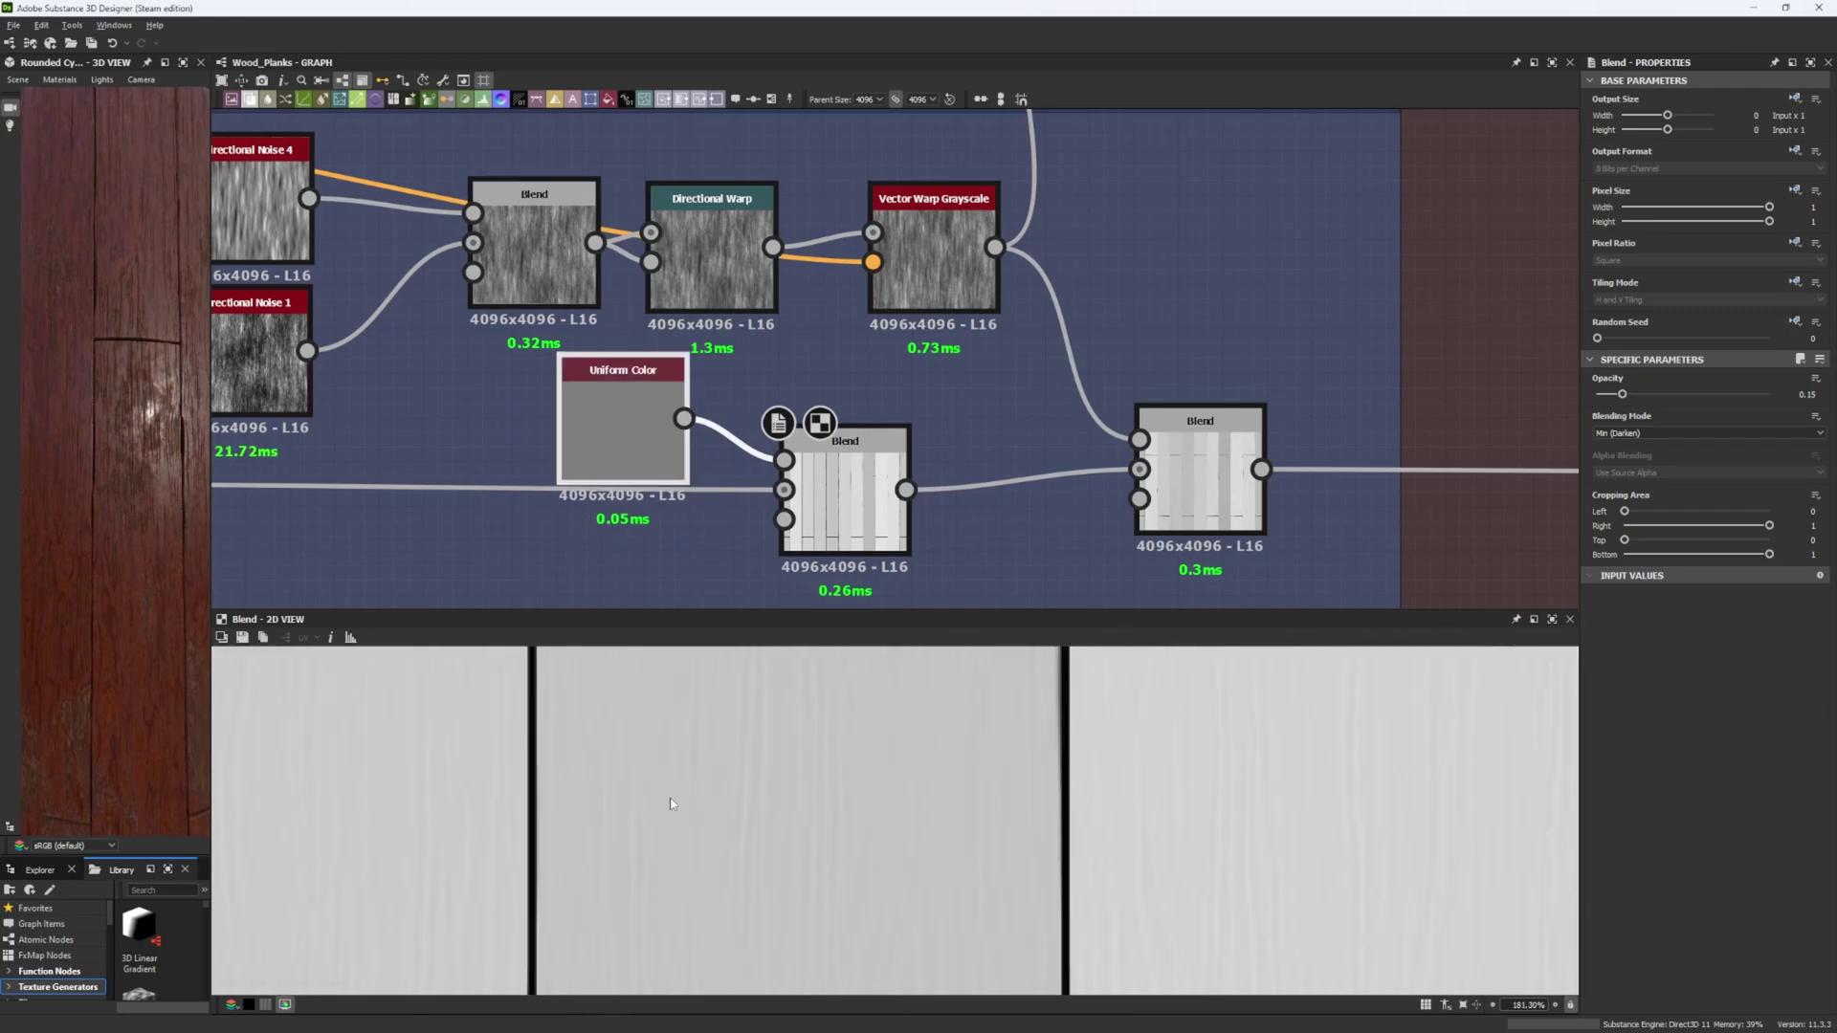
pyautogui.moveTo(916, 391); pyautogui.dragTo(970, 517, button='middle')
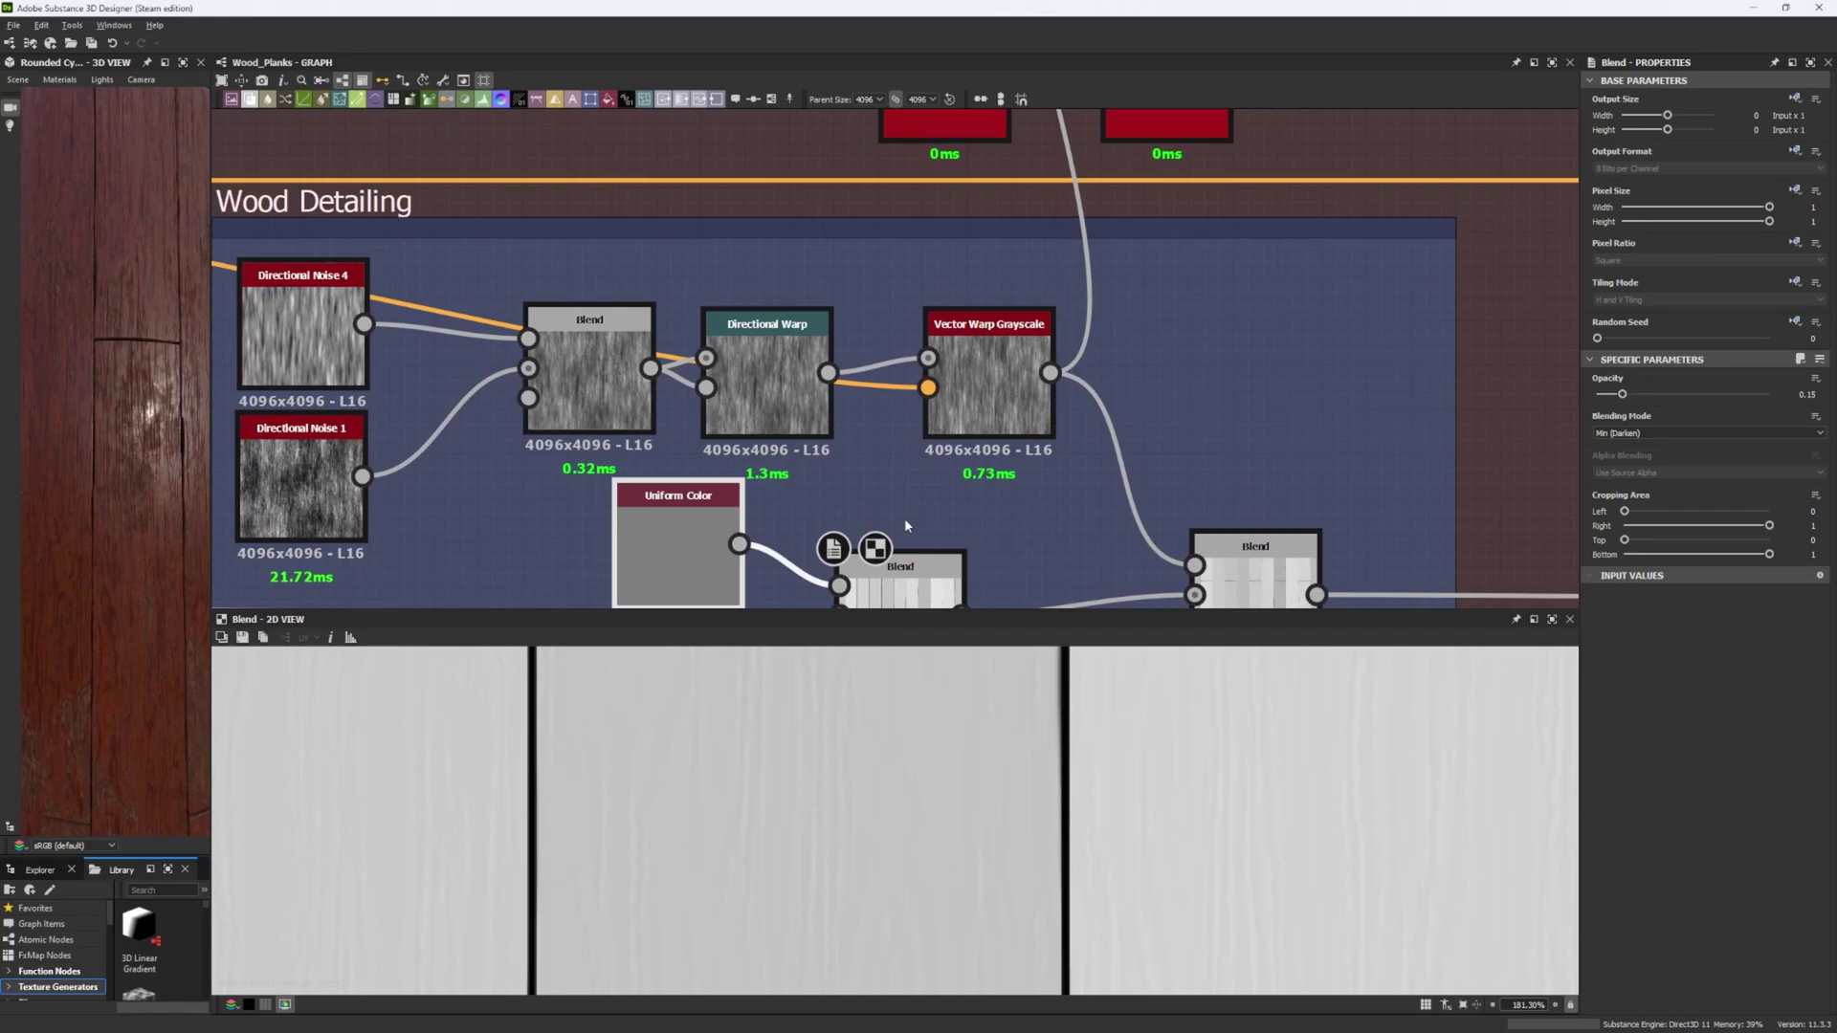
pyautogui.moveTo(904, 519); pyautogui.dragTo(751, 529, button='middle')
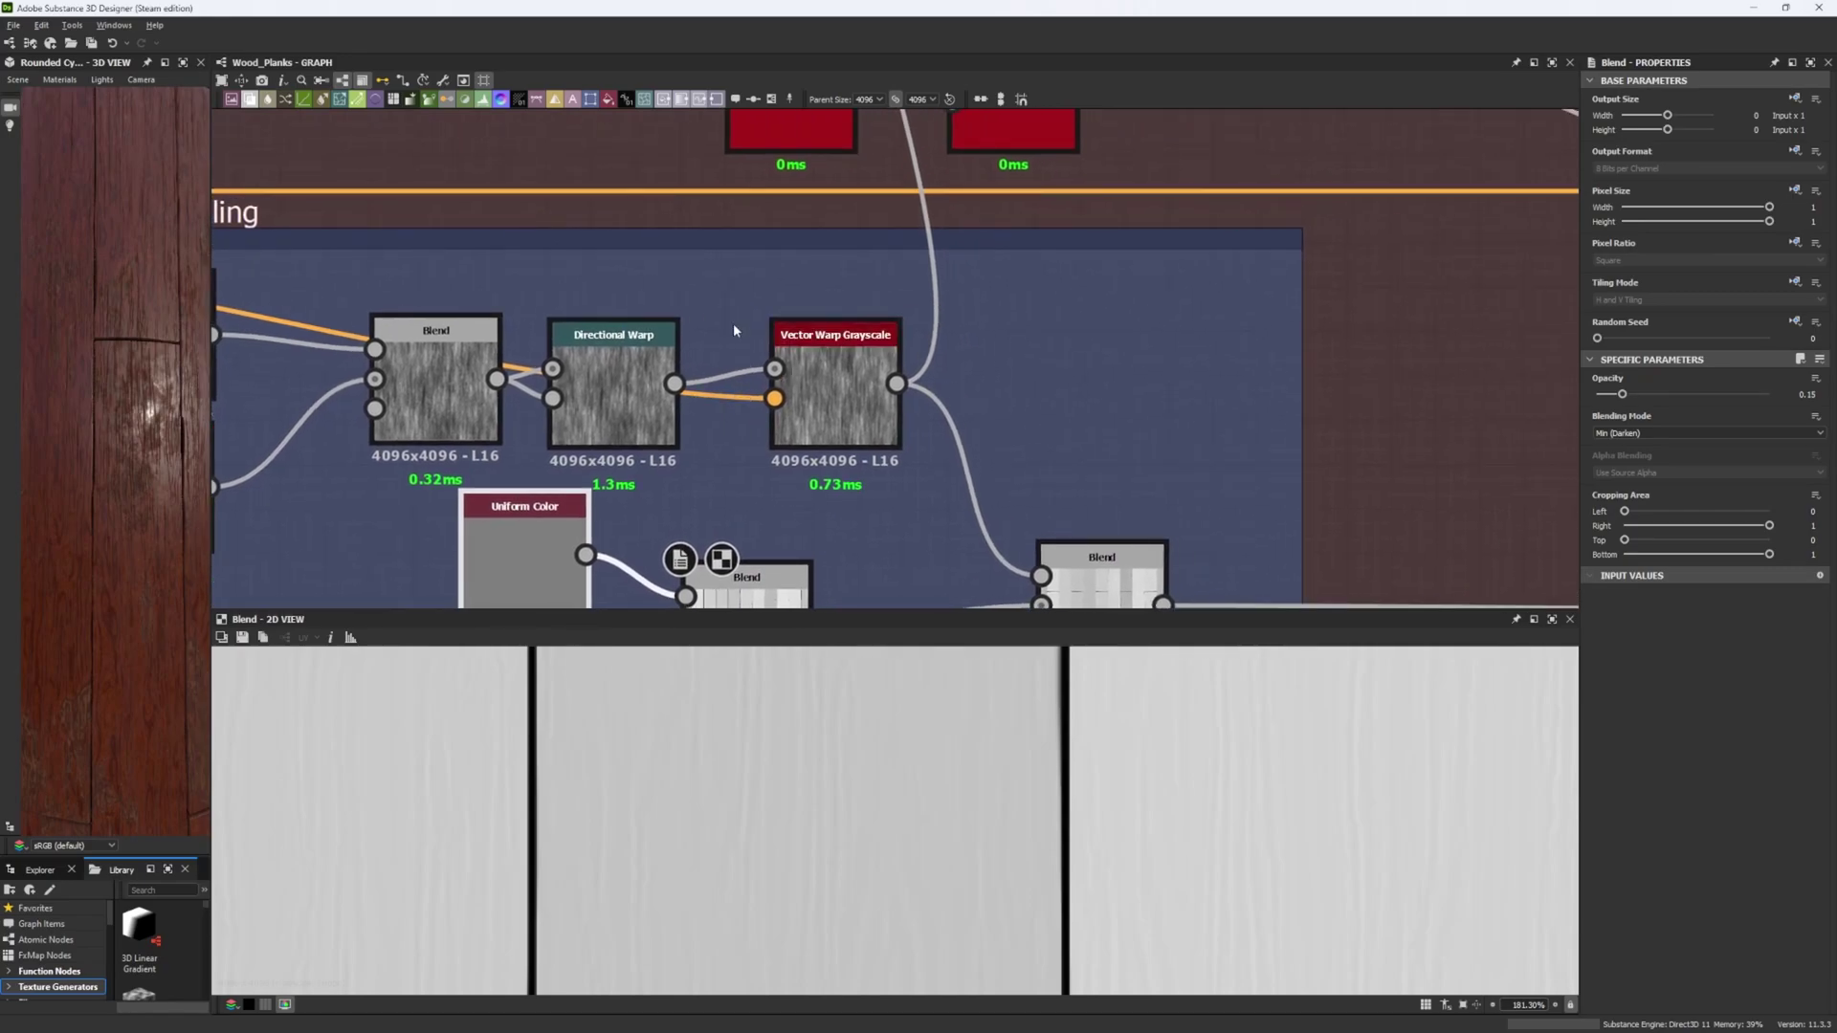
pyautogui.click(538, 499)
pyautogui.moveTo(539, 500); pyautogui.dragTo(735, 358, button='middle')
pyautogui.scroll(-2, 741, 396)
pyautogui.scroll(1, 725, 370)
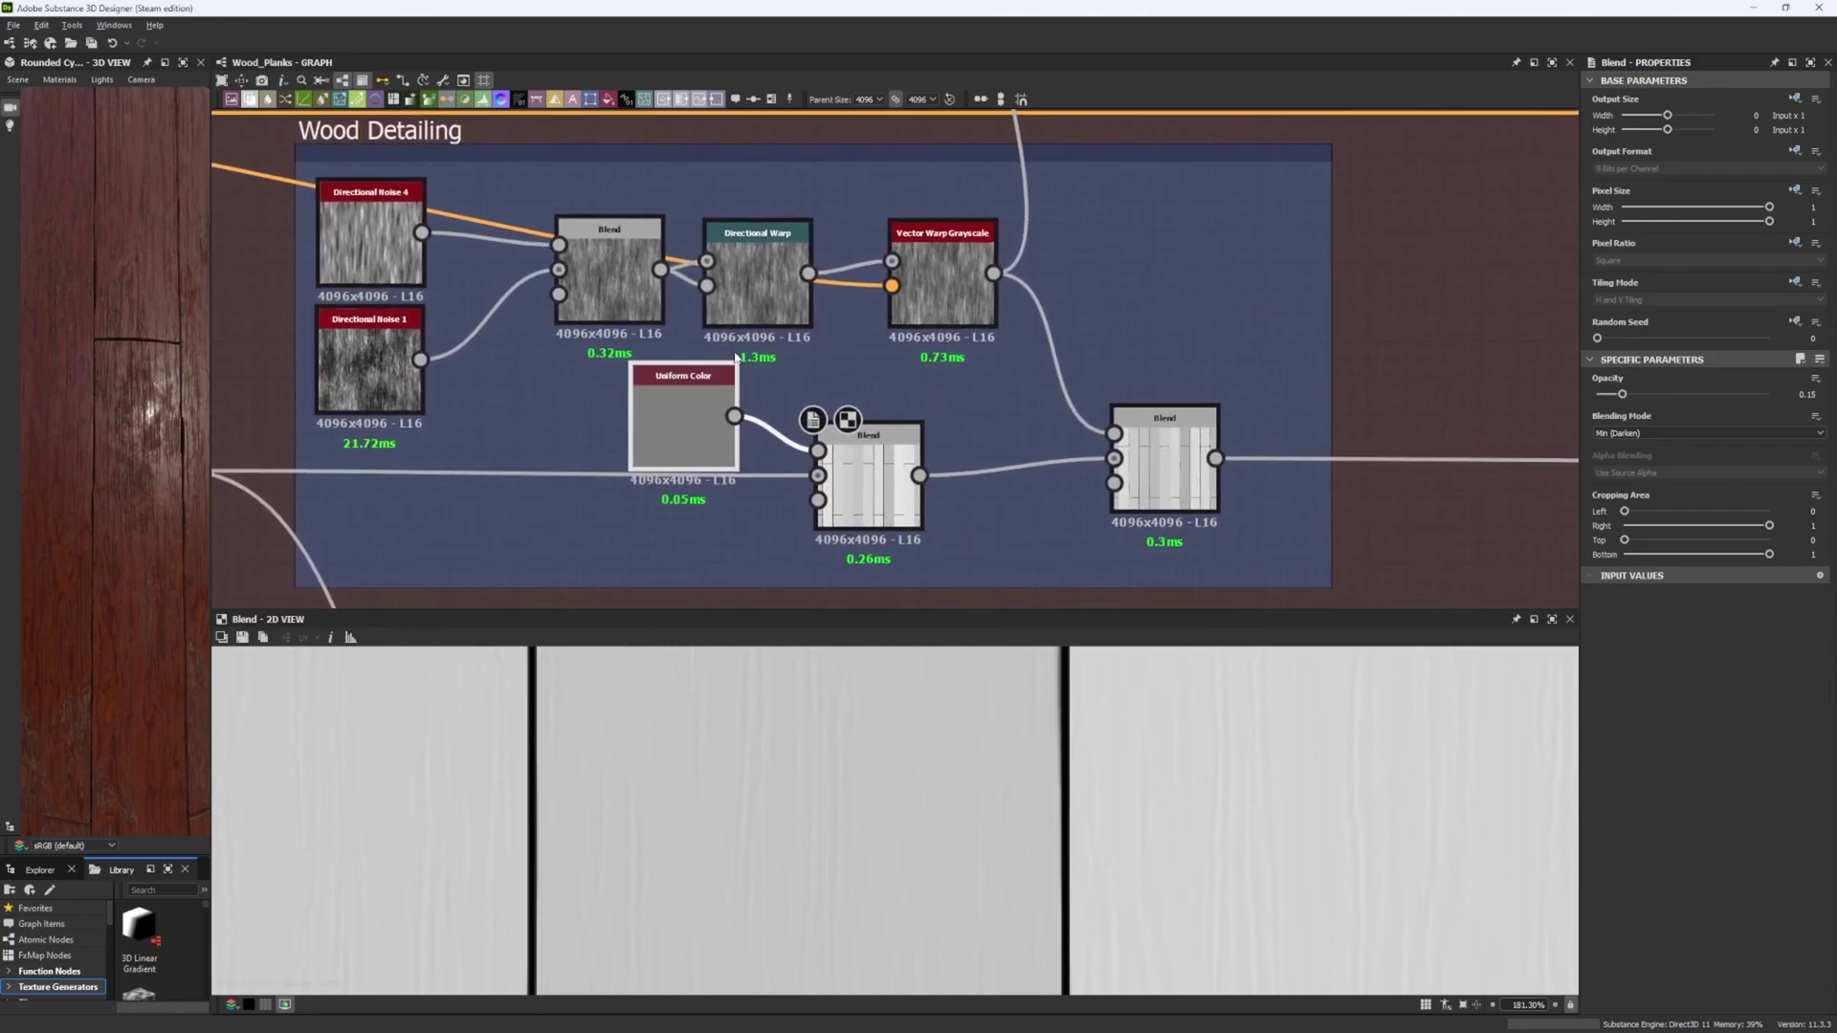